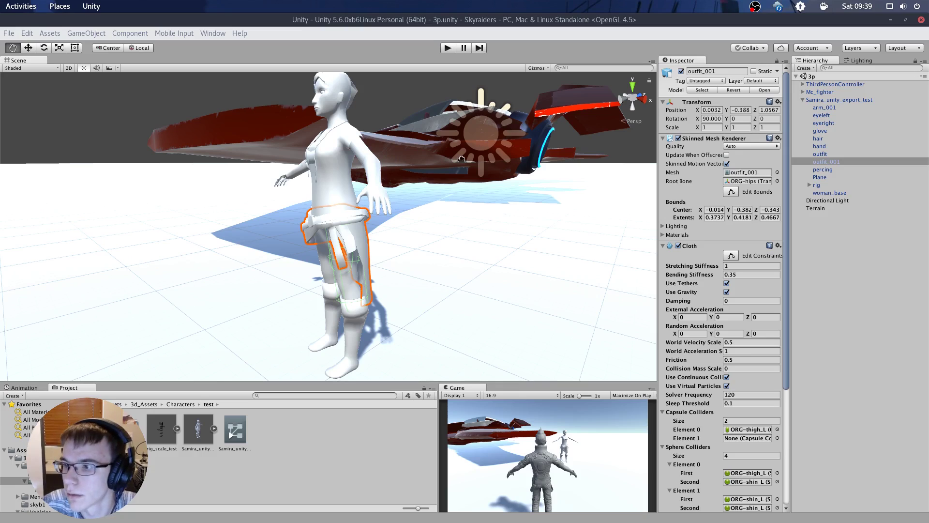
- Run the scene and examine the outfit_001 cloth on the character from several angles and distances, ending with play mode stopped
left_click_drag(397, 134, 402, 132, "alt")
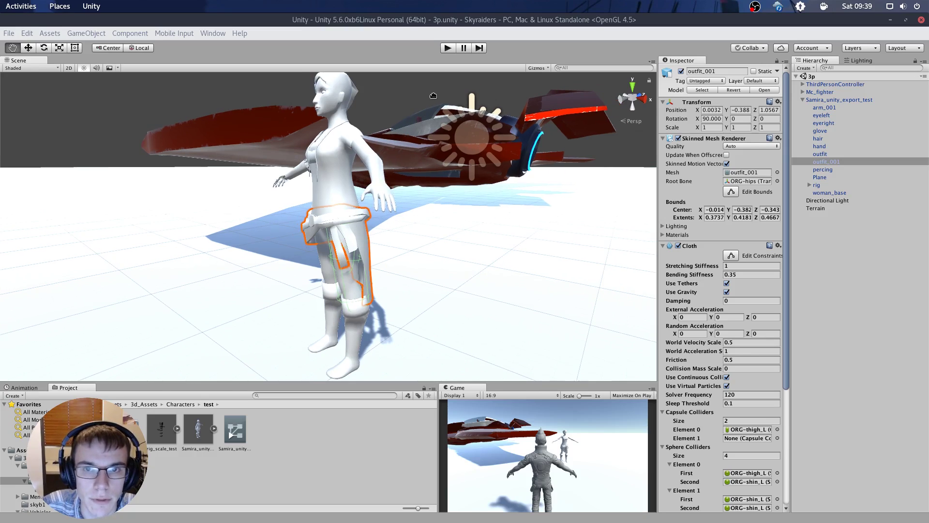
left_click(448, 48)
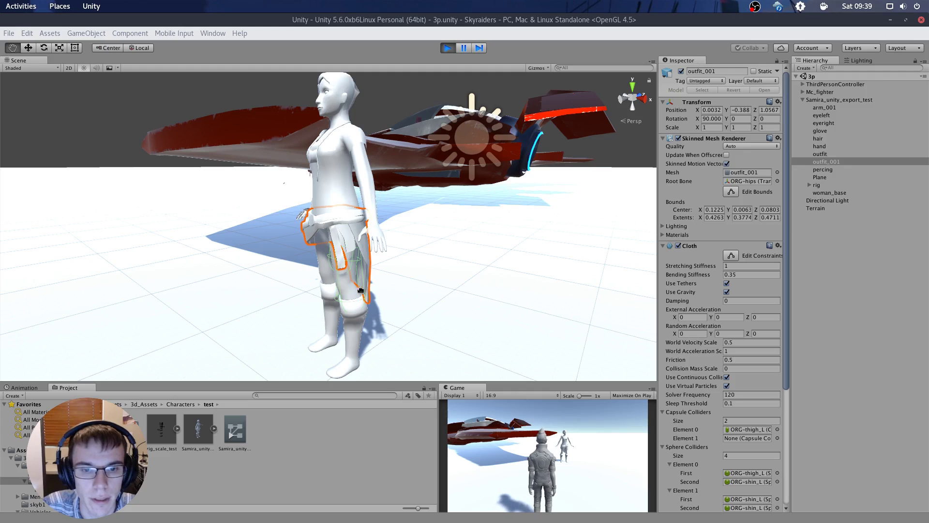
left_click_drag(378, 254, 369, 231, "alt")
scroll(388, 263, "up", 6)
left_click_drag(410, 255, 417, 233, "alt")
scroll(420, 242, "up", 4)
middle_click_drag(447, 259, 404, 186)
scroll(399, 194, "down", 4)
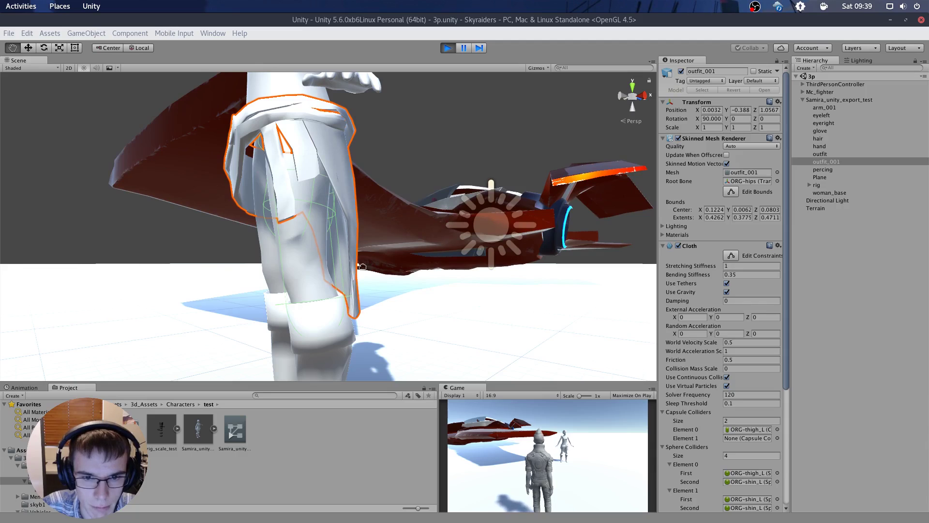
scroll(393, 234, "down", 3)
left_click_drag(394, 190, 354, 253, "alt")
scroll(394, 249, "down", 2)
scroll(394, 249, "down", 2)
scroll(375, 283, "up", 2)
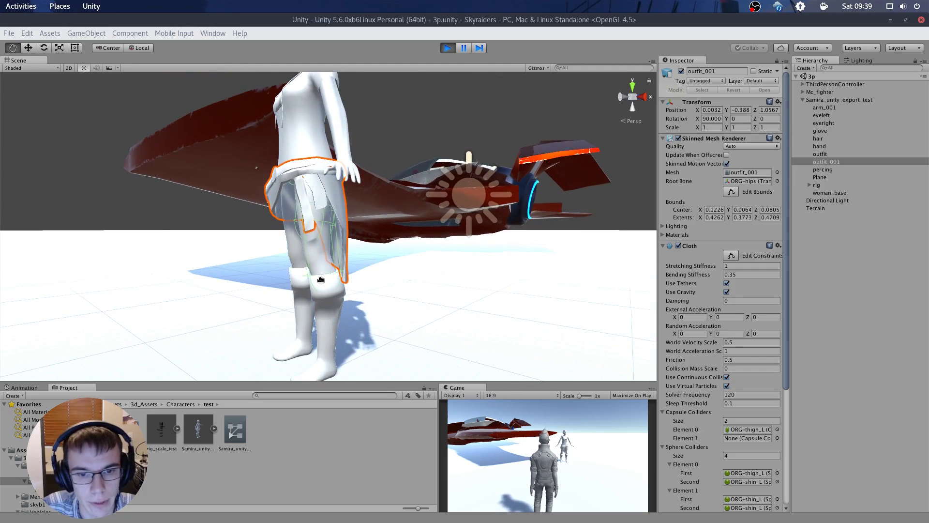
middle_click_drag(387, 252, 392, 270)
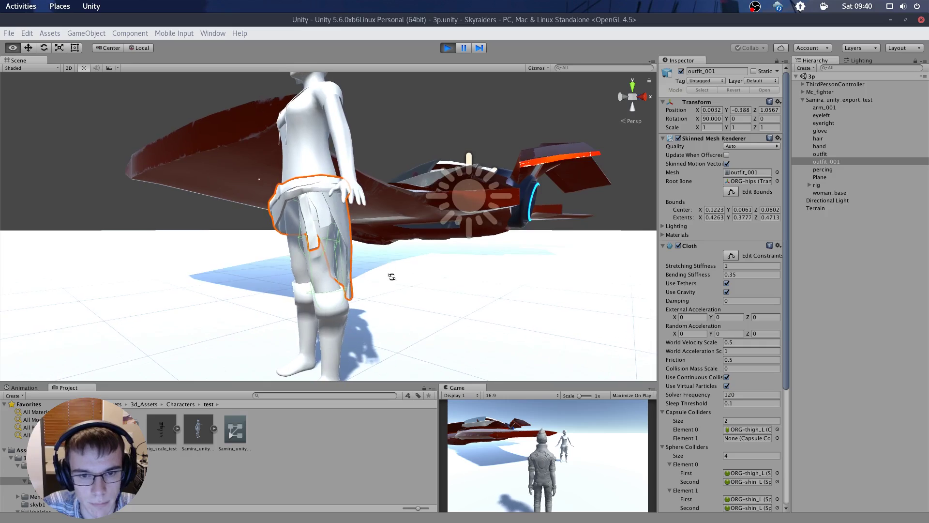
left_click_drag(392, 277, 395, 308, "alt")
scroll(388, 282, "down", 4)
left_click_drag(372, 250, 381, 231, "alt")
scroll(374, 236, "up", 4)
scroll(380, 222, "down", 2)
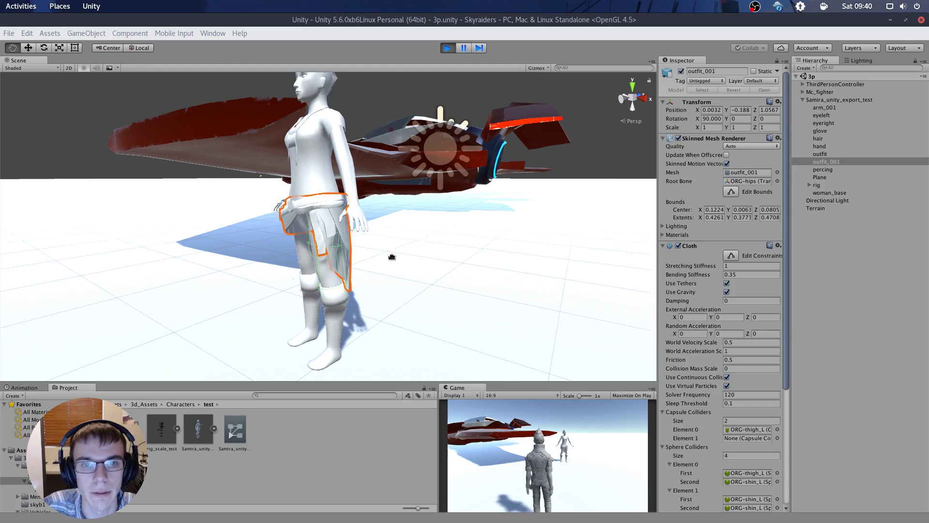
middle_click_drag(381, 216, 392, 257)
left_click(450, 48)
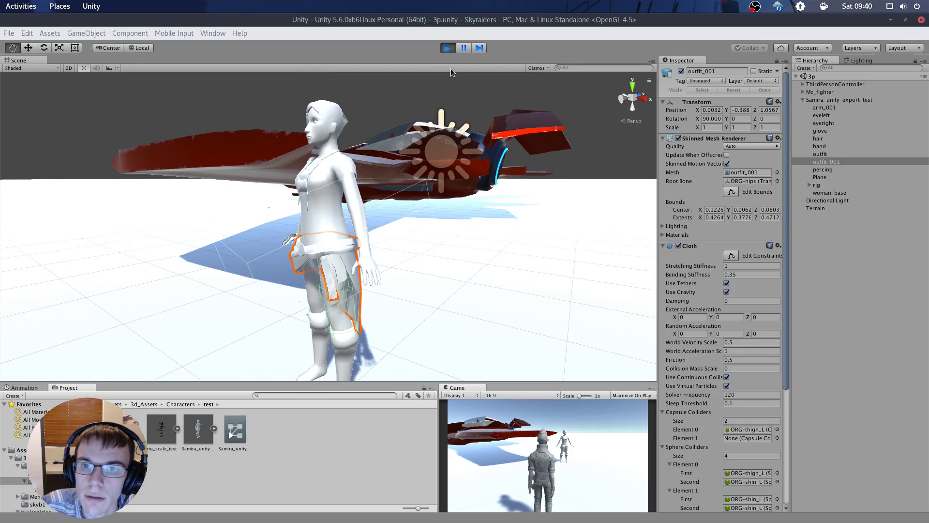
- Switch from Unity to Blender, where Samira_unity_export_test.blend is open, and frame the whole character
left_click(892, 19)
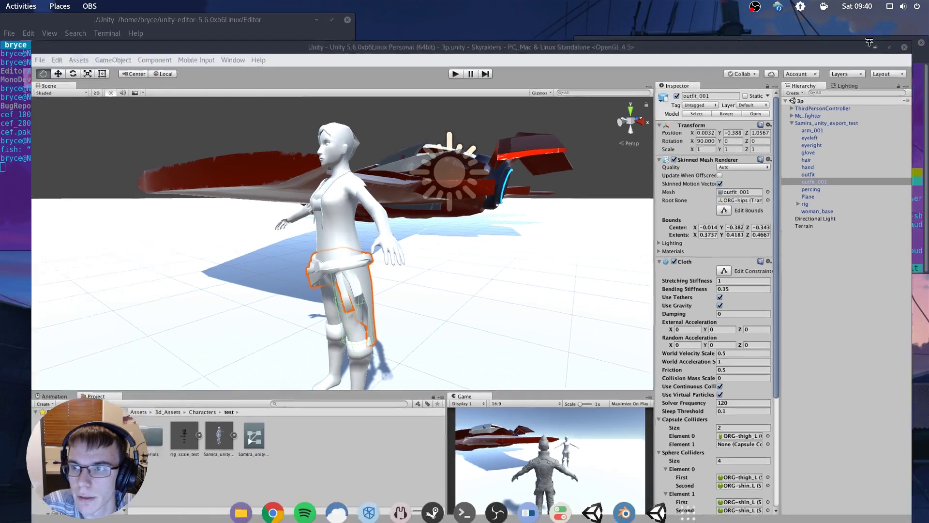
left_click(624, 507)
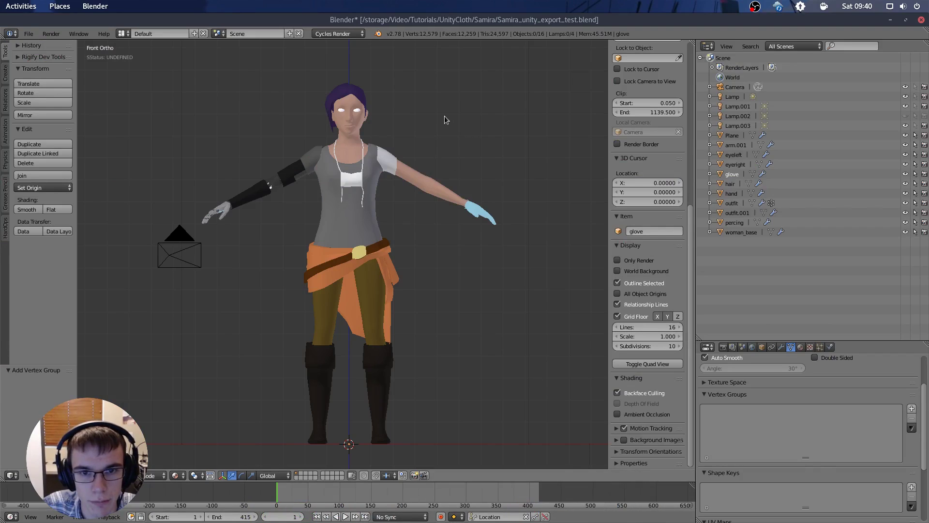
mouse_move(463, 118)
middle_mouse_down("shift")
mouse_move(439, 109)
mouse_move(460, 103)
mouse_move(466, 121)
middle_mouse_up("shift")
scroll(459, 108, "up", 1)
scroll(466, 121, "down", 1)
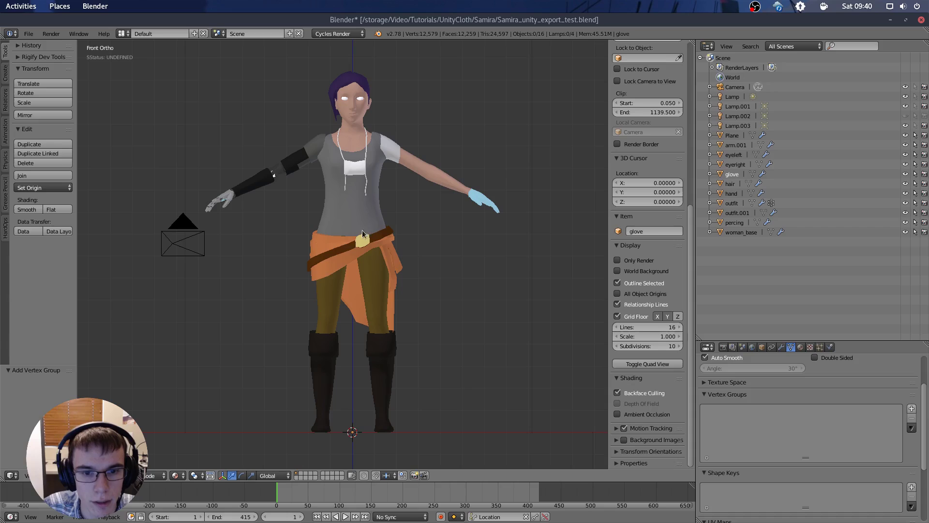
- Examine how the character is divided into separate objects by selecting the body, mechanical arm, hand and glove meshes
right_click(338, 247)
right_click(334, 316)
scroll(386, 223, "up", 1)
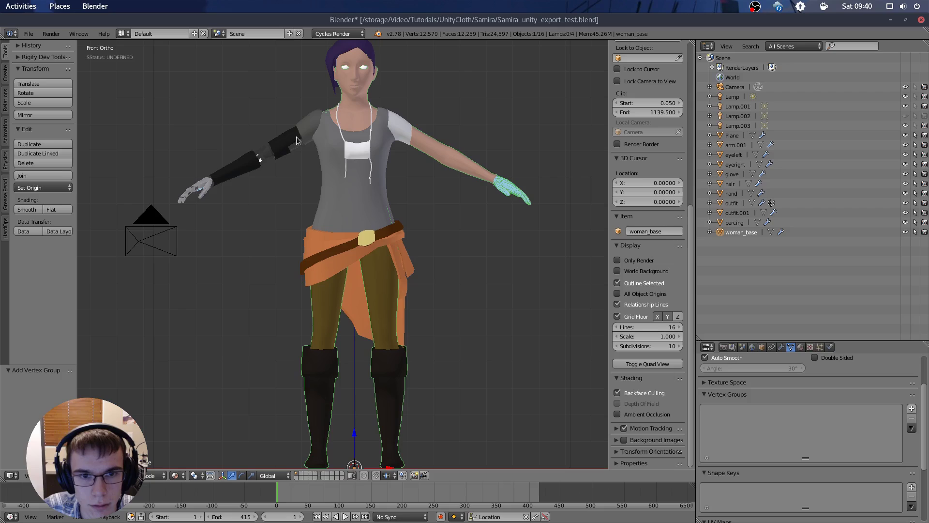
right_click(314, 130)
right_click(204, 184)
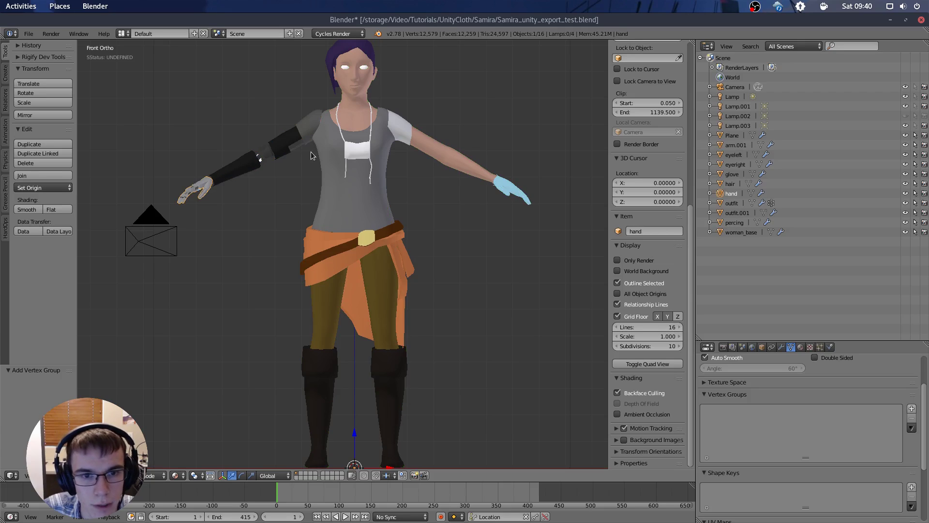
right_click(245, 170)
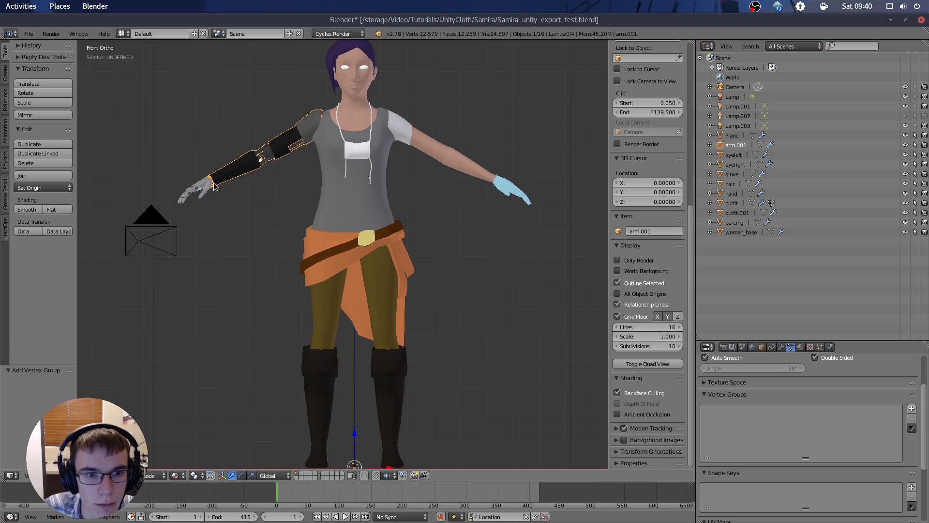
right_click(197, 189)
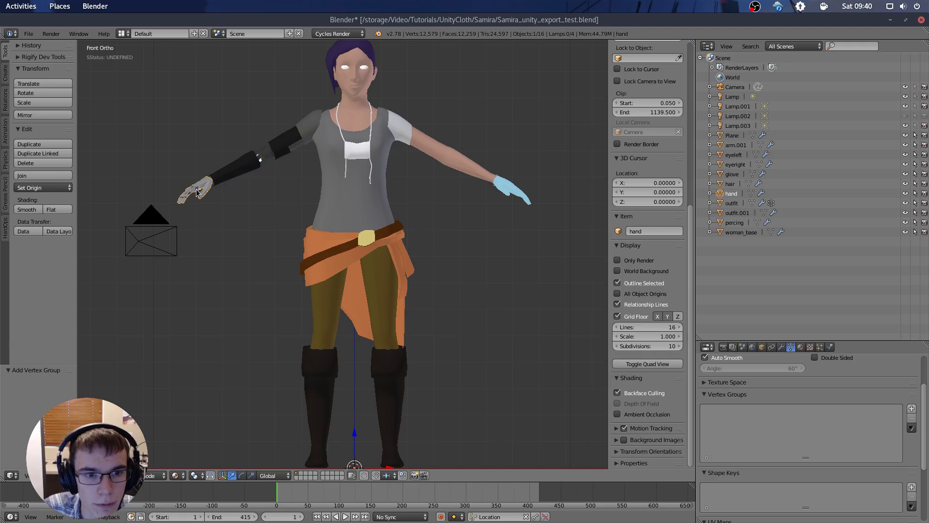
right_click(275, 154)
key("b")
left_click_drag(177, 147, 229, 216)
key("a")
key("b")
left_click_drag(522, 211, 505, 194)
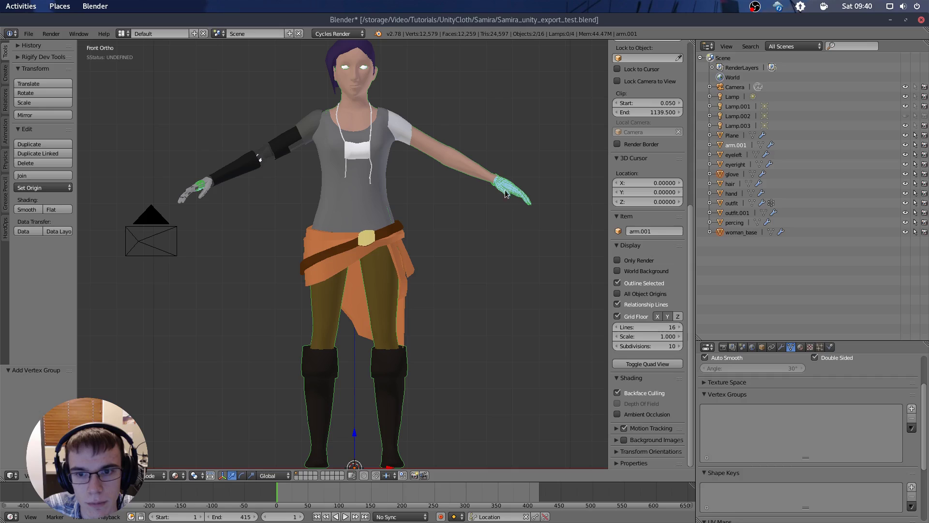
right_click(496, 173)
right_click(485, 165)
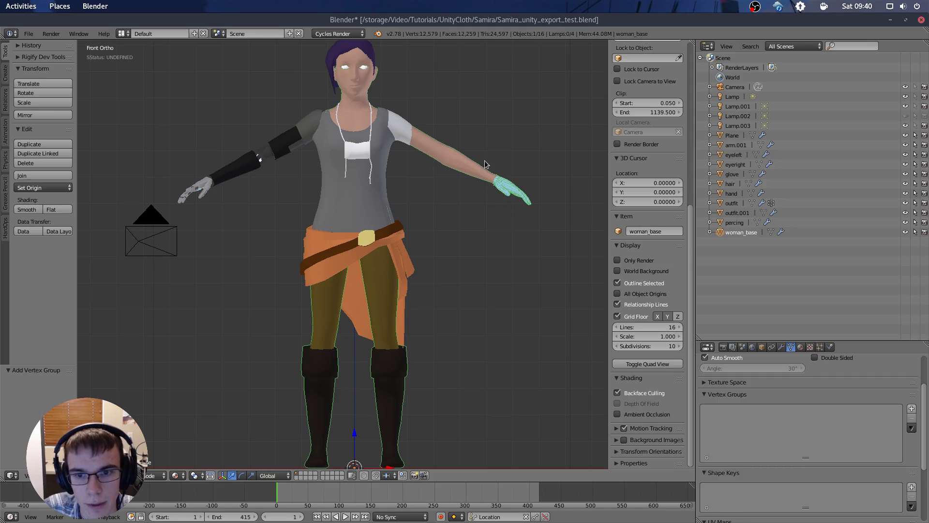
- Check the necklace, glove, hair and woman_base objects from a slightly turned view, leaving nothing selected
middle_click_drag(409, 194, 423, 153)
scroll(423, 213, "down", 1)
scroll(405, 186, "up", 1)
right_click(369, 161)
right_click(516, 199)
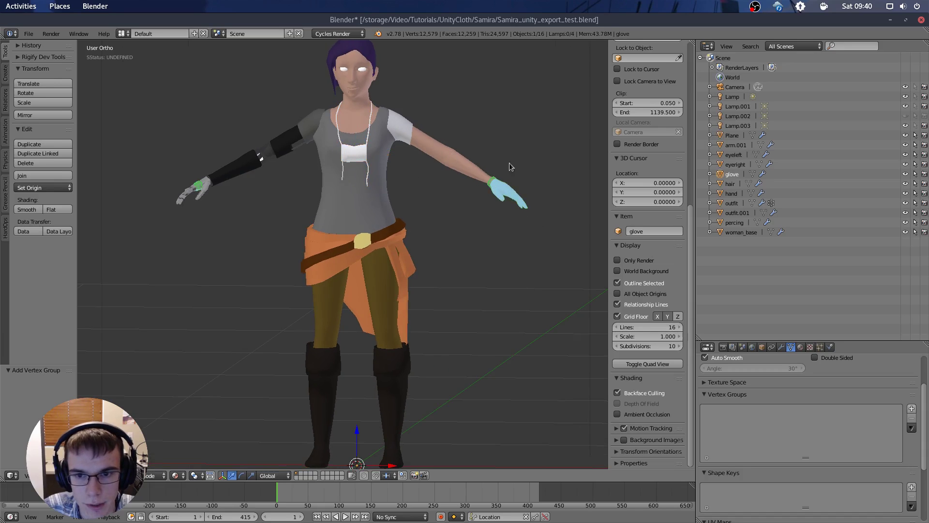
mouse_move(509, 162)
middle_mouse_down()
mouse_move(531, 170)
mouse_move(530, 146)
mouse_move(463, 149)
mouse_move(496, 166)
middle_mouse_up()
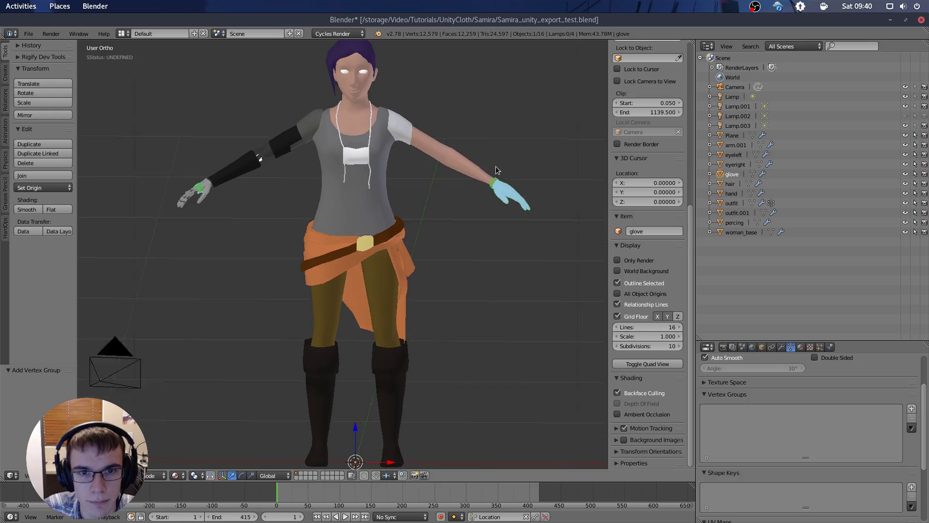
right_click(375, 66)
middle_click_drag(431, 85, 439, 77)
scroll(436, 85, "down", 1)
right_click(429, 169)
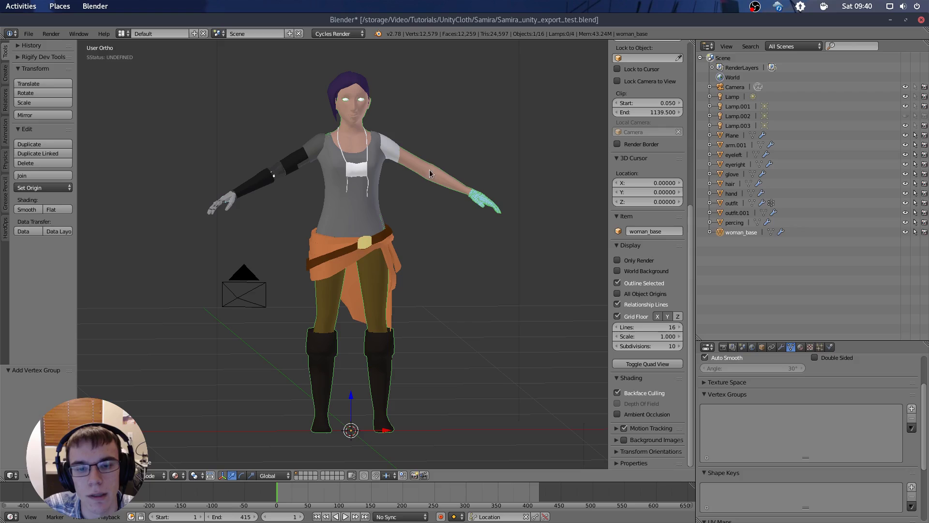
key("a")
- Inspect the topology of the outfit.001 skirt mesh in Edit Mode, returning to Object Mode and the front view
middle_click_drag(428, 213, 424, 220, "shift")
middle_click_drag(343, 239, 502, 169)
scroll(320, 244, "up", 1)
right_click(332, 249)
scroll(307, 220, "up", 4)
key("Tab")
scroll(304, 178, "down", 2)
middle_click_drag(305, 179, 369, 166)
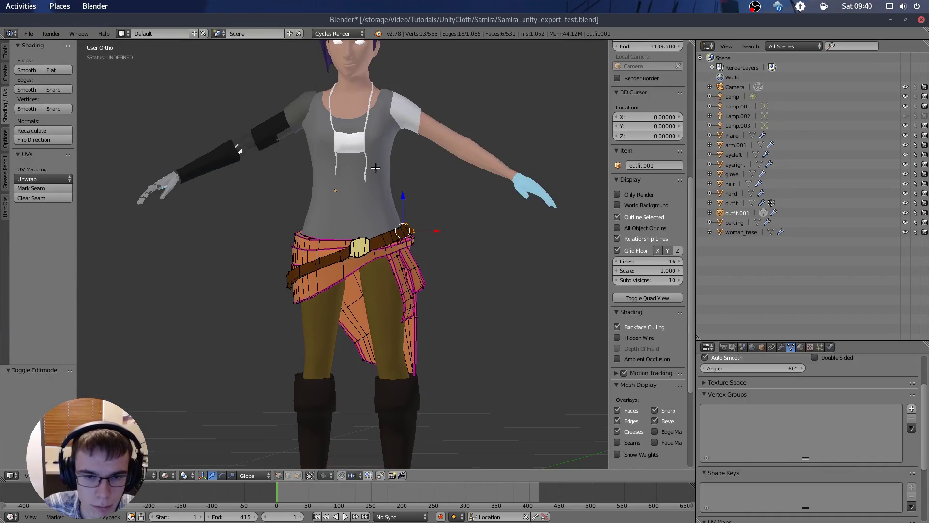
key("KP_1")
key("Tab")
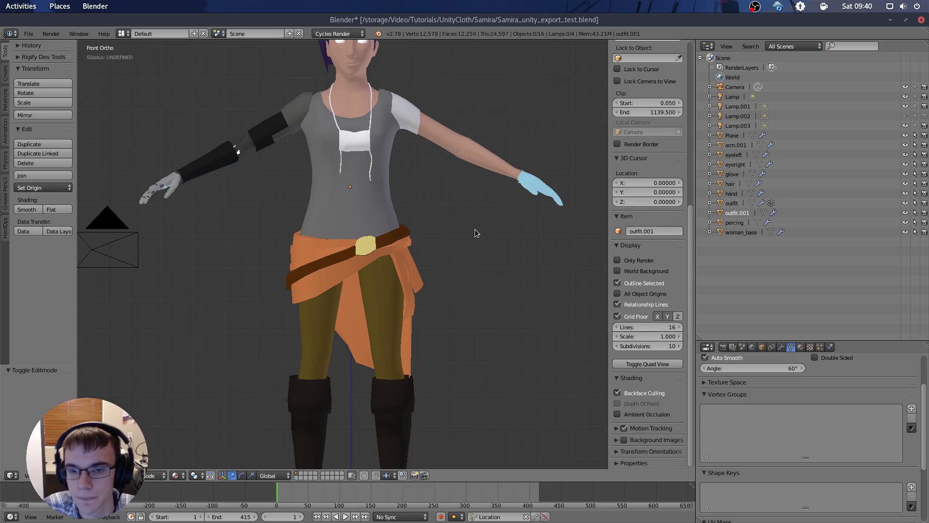
scroll(475, 232, "down", 5)
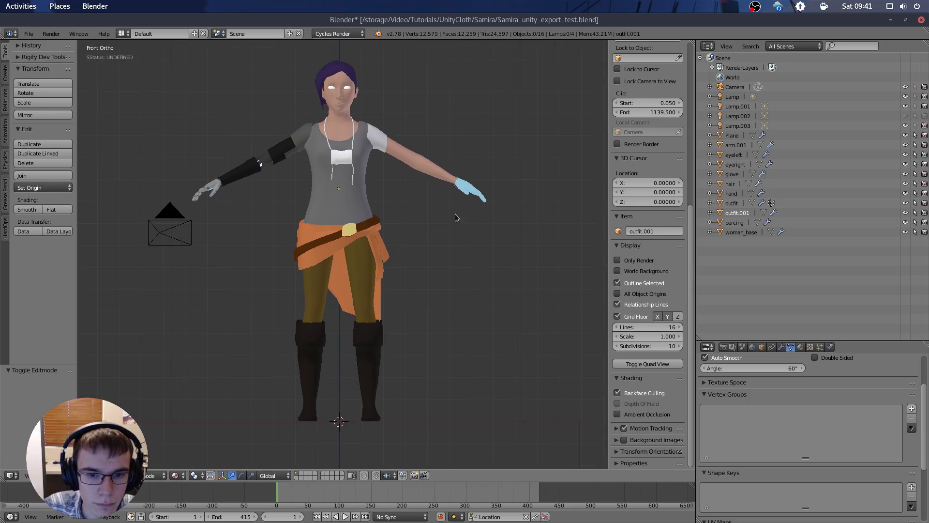
- Search the commands for "met" and add a Human (metarig) armature to the scene
key("space")
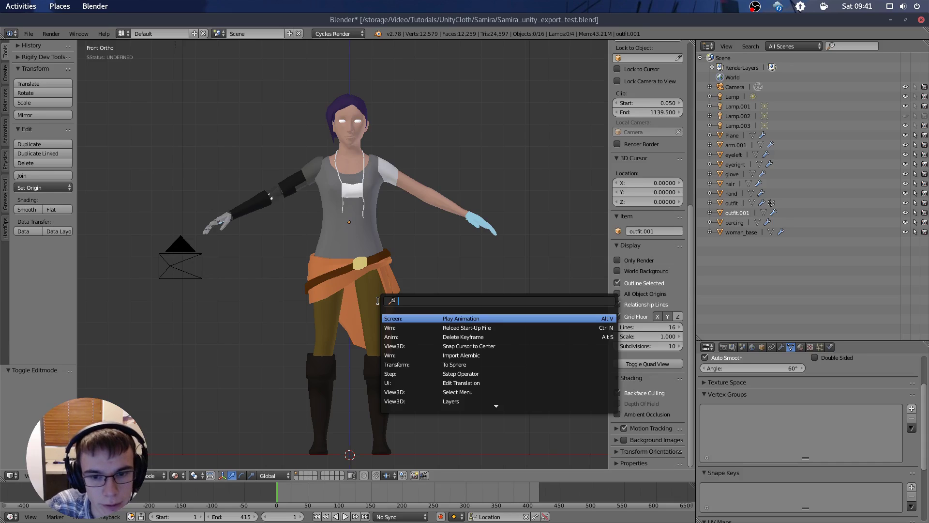
type("met")
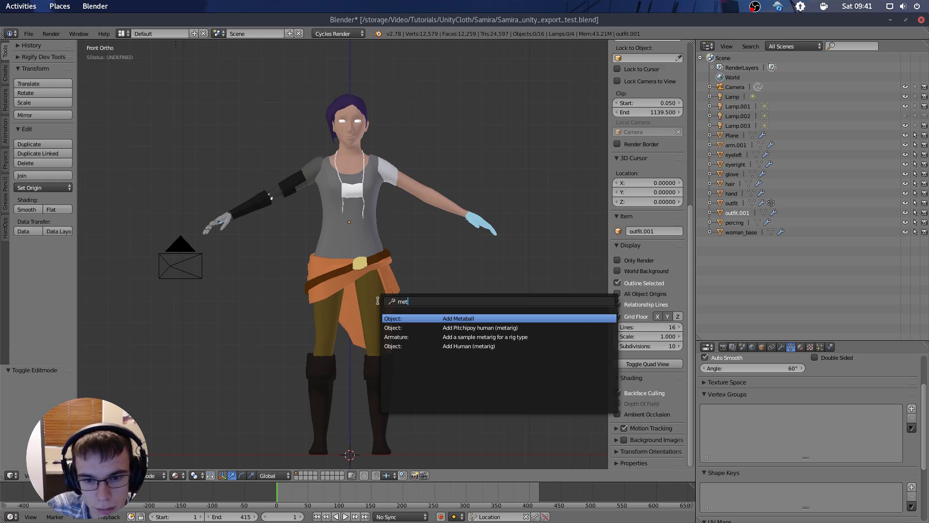
key("Down")
key("Down")
key("Down")
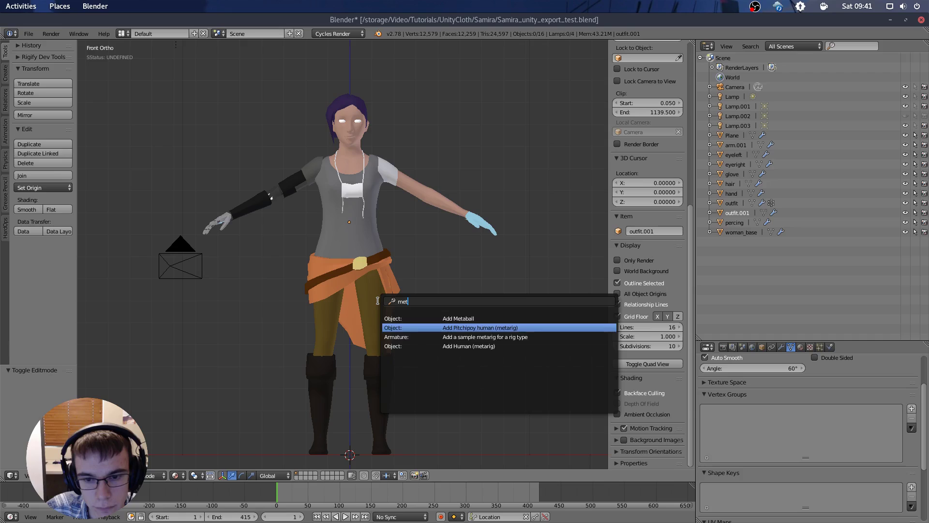
key("Return")
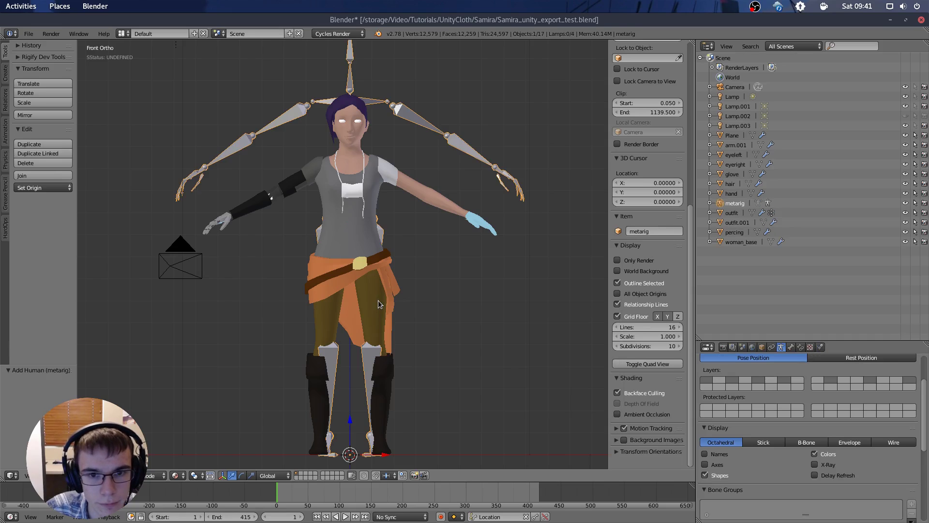
- Switch the viewport to wireframe display and scale the metarig uniformly by about 0.817 to fit the character's height
scroll(379, 304, "down", 2)
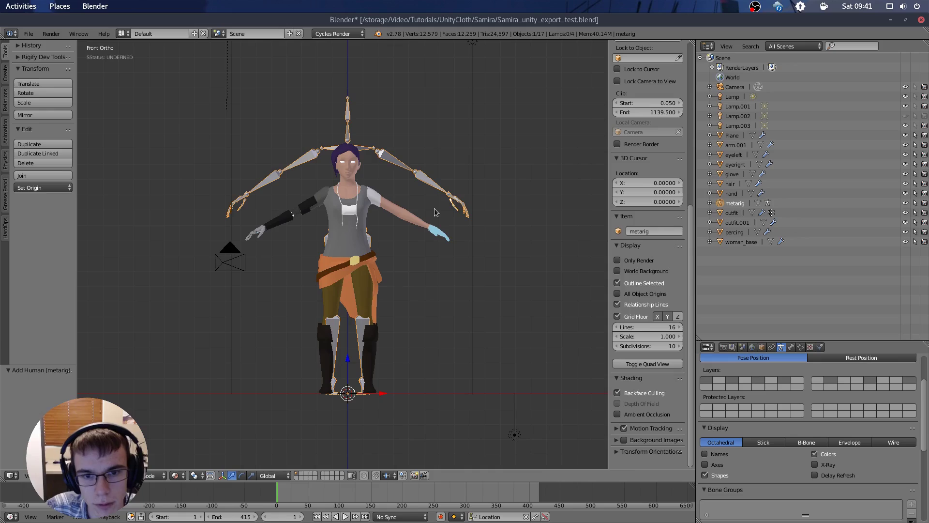
key("r")
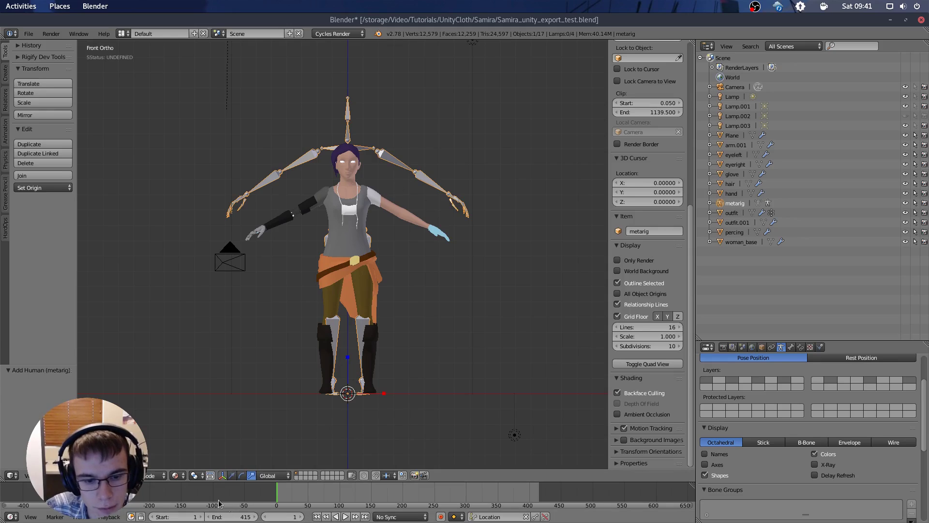
left_click(177, 475)
left_click(184, 453)
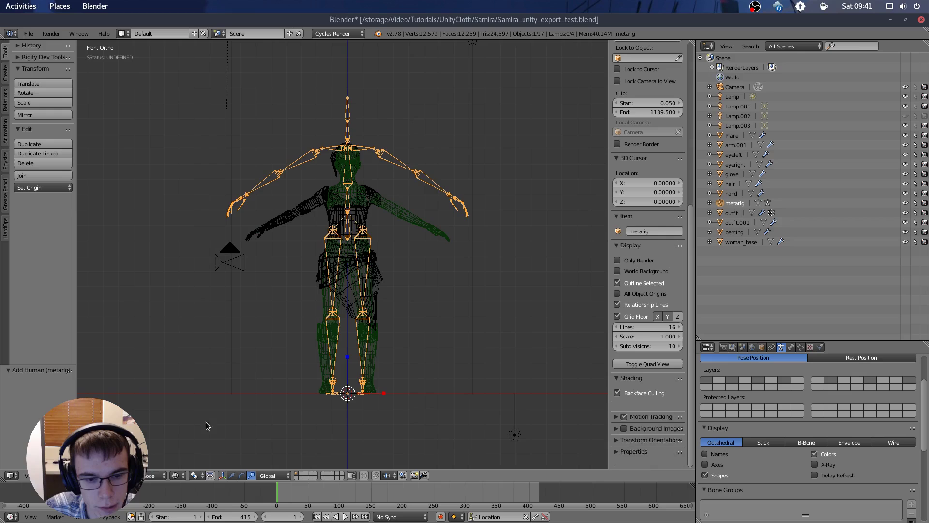
scroll(352, 449, "up", 2)
key("s")
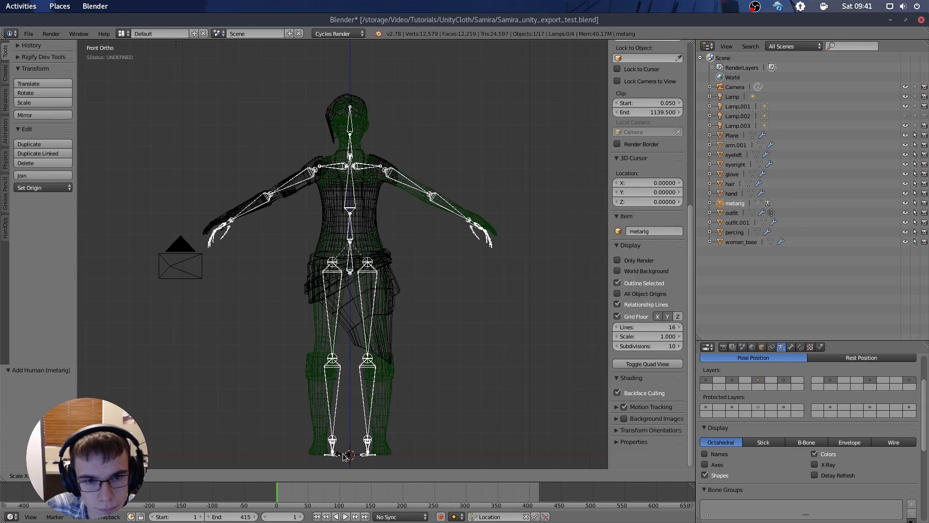
left_click(343, 457)
middle_click_drag(451, 254, 446, 219, "shift")
key("a")
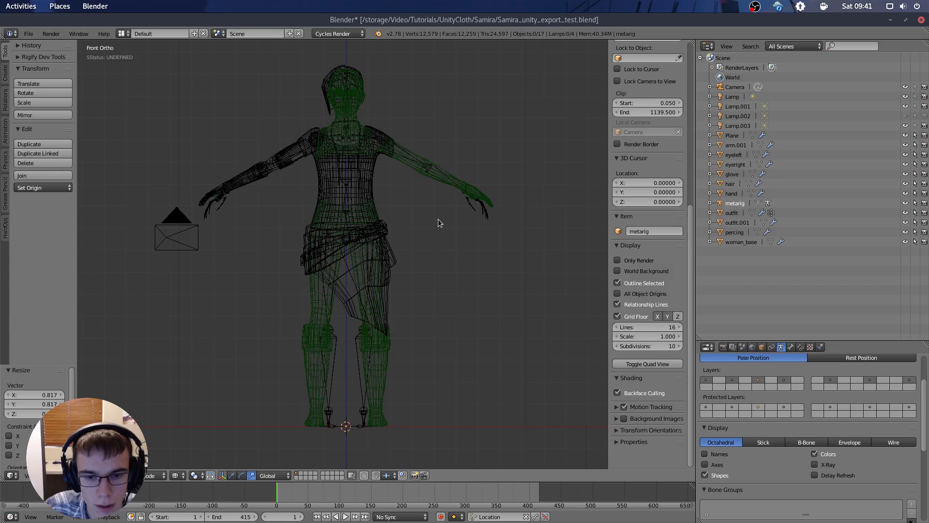
- Put the metarig into Edit Mode and show its leg bones in the front orthographic view
right_click(363, 403)
key("ctrl+space")
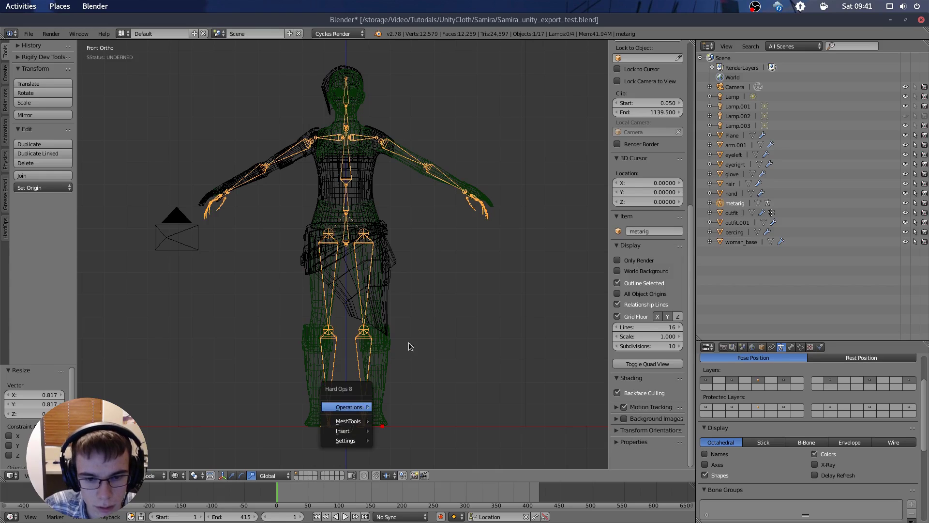
key("w")
key("Tab")
middle_click_drag(375, 357, 513, 241)
scroll(373, 261, "up", 1)
scroll(403, 249, "up", 3)
scroll(314, 337, "down", 2)
key("KP_1")
scroll(338, 331, "up", 2)
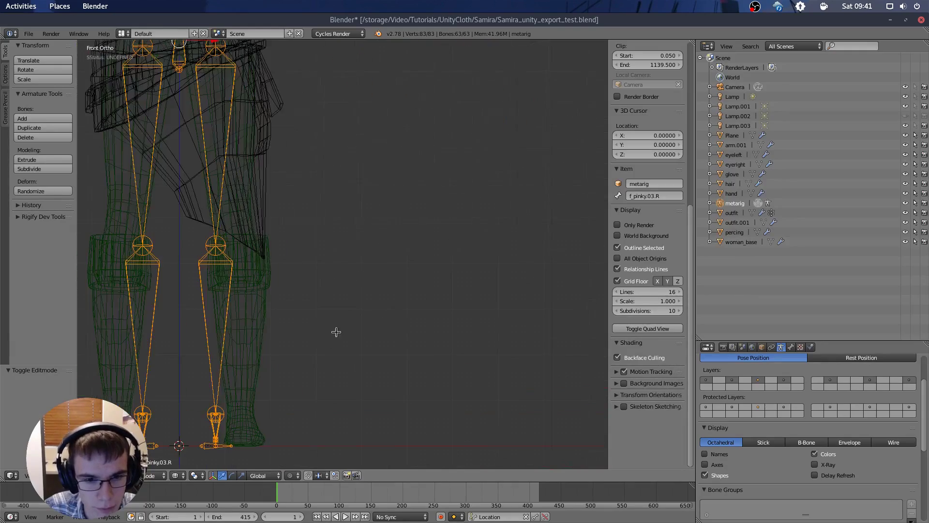
- Enable X-axis mirroring in the armature options so edits apply to both sides of the metarig
middle_click_drag(336, 332, 410, 226, "shift")
scroll(405, 230, "up", 1)
middle_click_drag(388, 256, 412, 288, "shift")
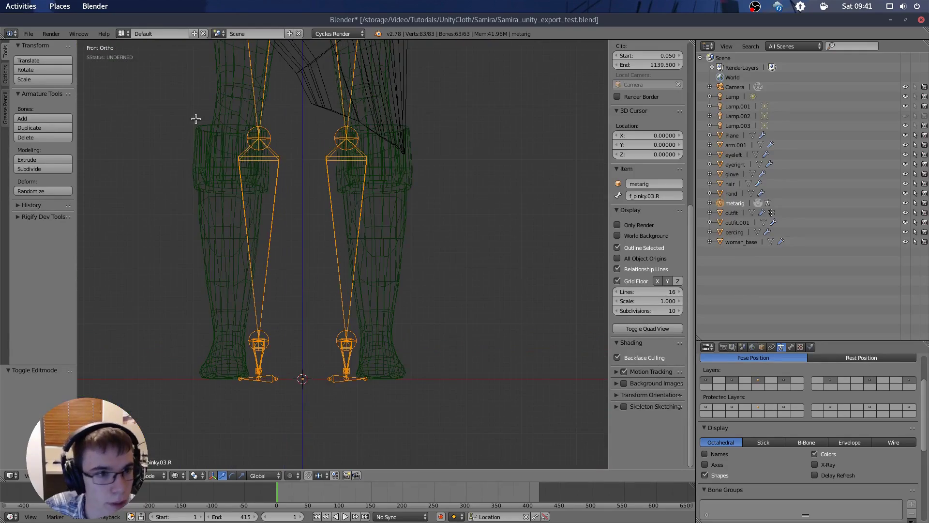
left_click(5, 74)
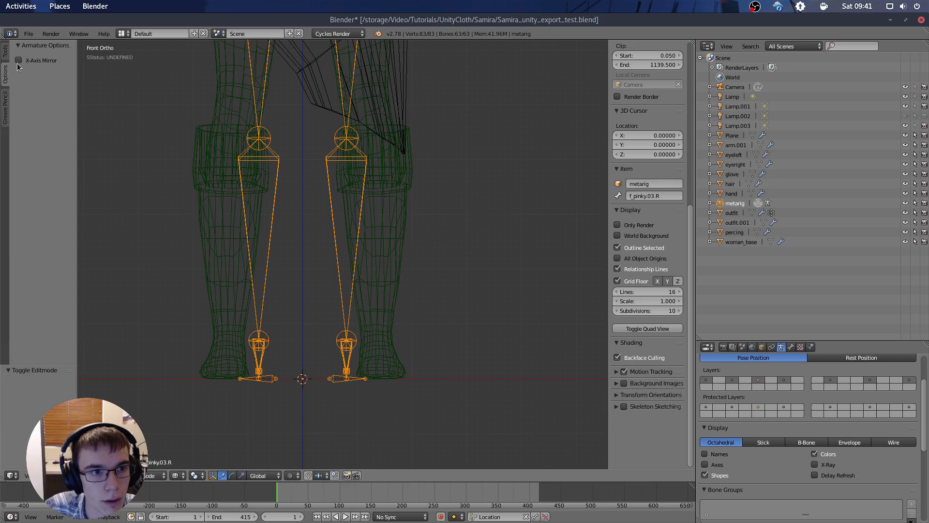
left_click(19, 62)
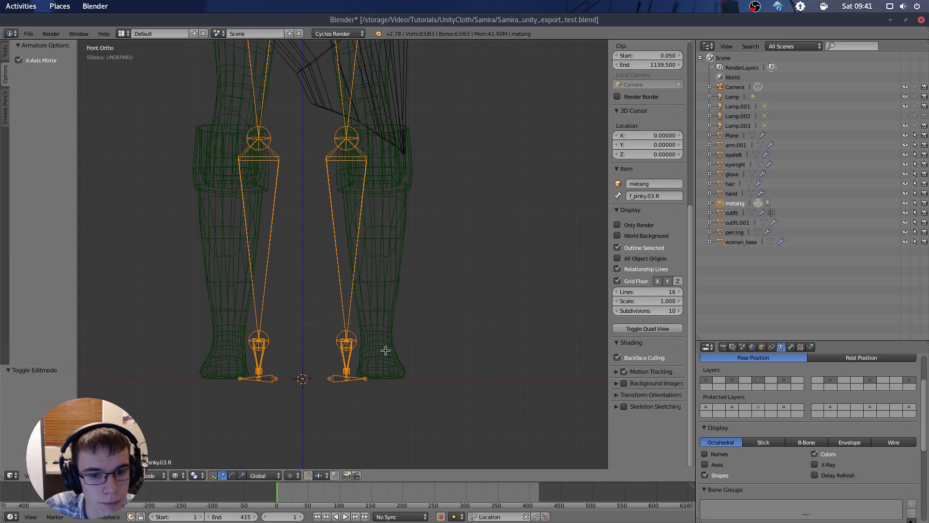
- Move the left ankle joint and foot bones outward along X by about 0.055 into the foot mesh
right_click(347, 345)
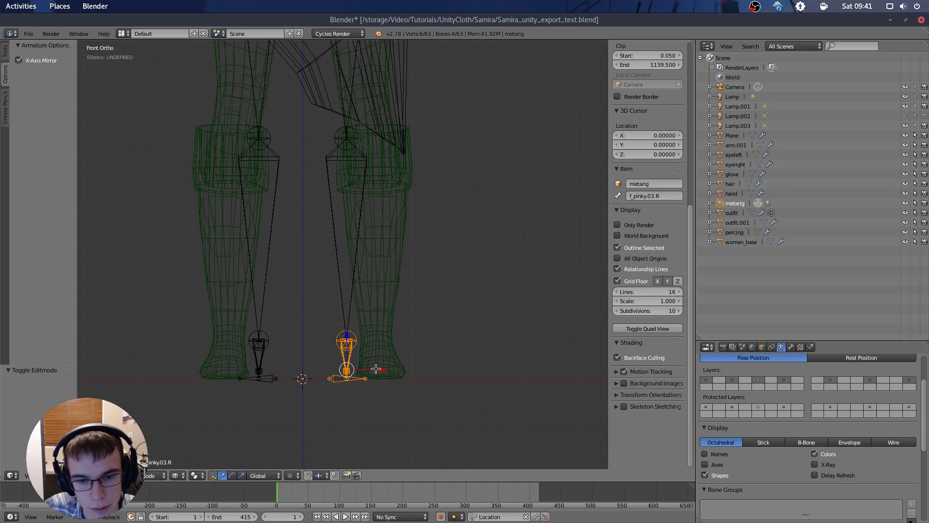
key("g")
key("x")
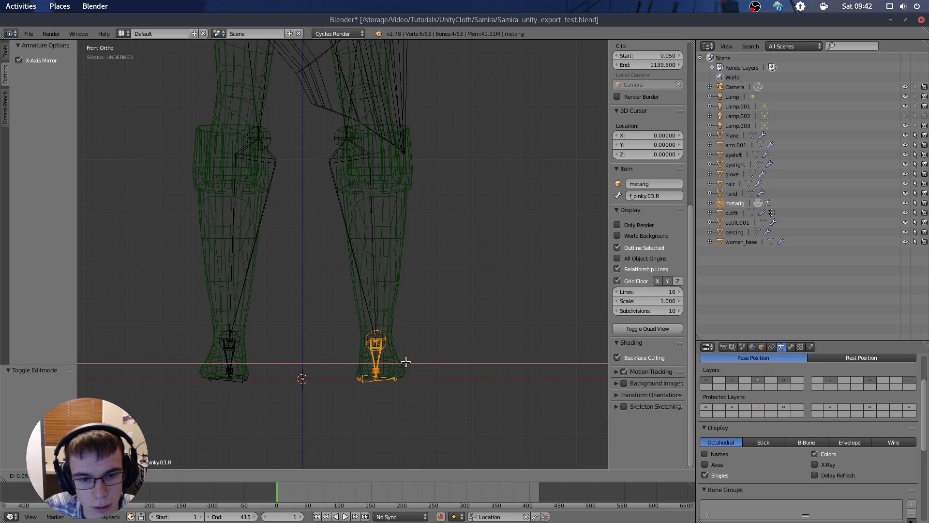
left_click(406, 362)
- Move the left knee joint outward along X into the leg mesh and raise it slightly along Z
middle_click_drag(319, 123, 303, 168, "shift")
right_click(331, 184)
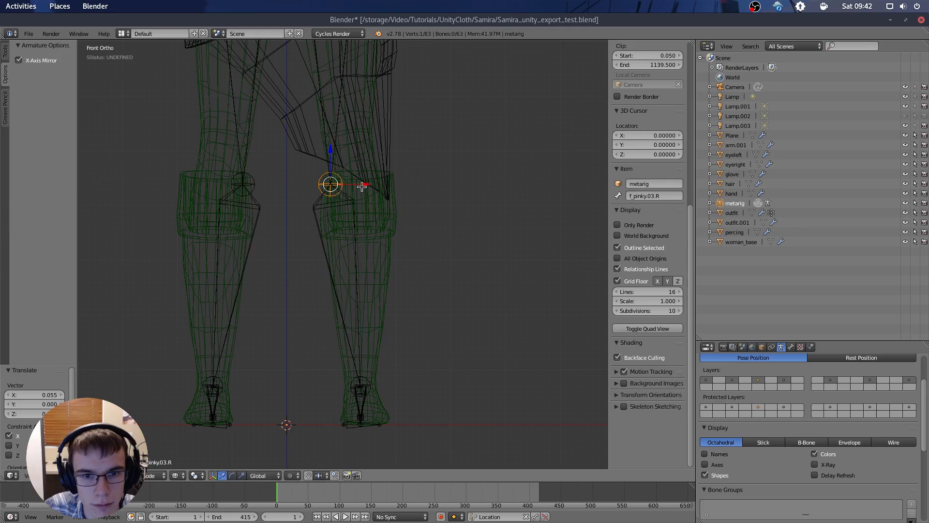
key("g")
key("x")
left_click(385, 181)
left_click_drag(358, 151, 359, 136)
- Select the left forearm and hand bones and move them along Y by about -0.111 toward the arm mesh
middle_click_drag(498, 179, 503, 378, "shift")
mouse_move(447, 193)
middle_mouse_down()
mouse_move(410, 209)
mouse_move(402, 226)
mouse_move(445, 205)
mouse_move(417, 188)
mouse_move(387, 197)
mouse_move(439, 179)
mouse_move(460, 192)
middle_mouse_up()
key("b")
left_click_drag(437, 172, 535, 317)
scroll(398, 208, "up", 6)
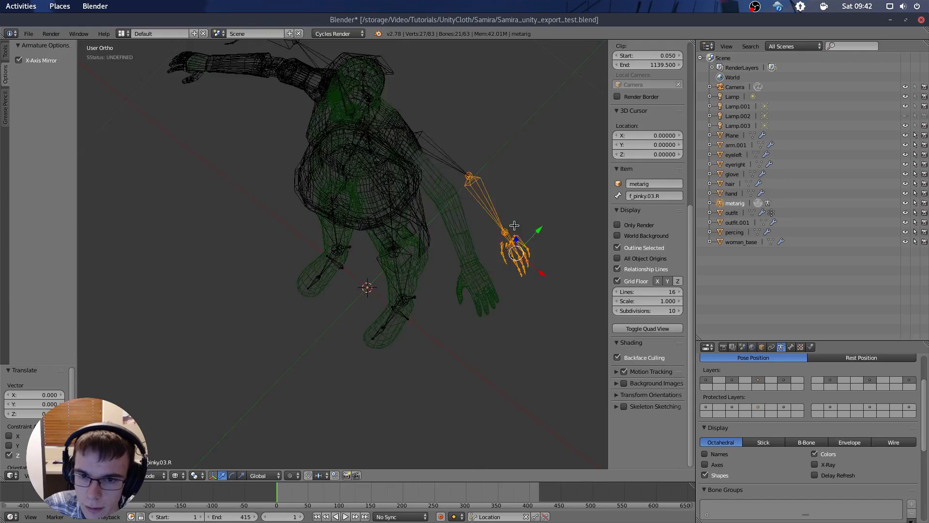
middle_click_drag(397, 208, 400, 194)
left_click_drag(465, 230, 429, 243)
left_click(430, 243)
- Raise the left hand and finger bones along Z in the front view to bring the wrist joint into the mesh
scroll(446, 232, "up", 3)
middle_click_drag(445, 233, 344, 193)
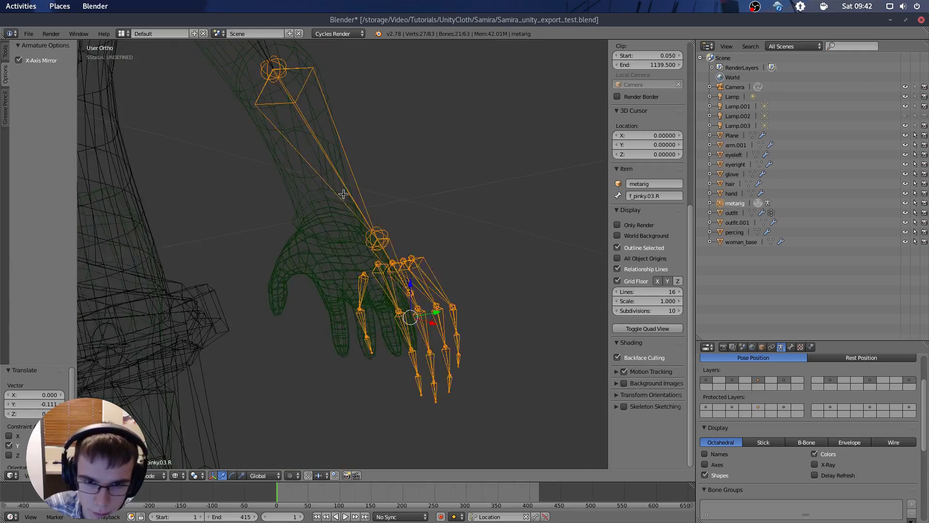
key("KP_1")
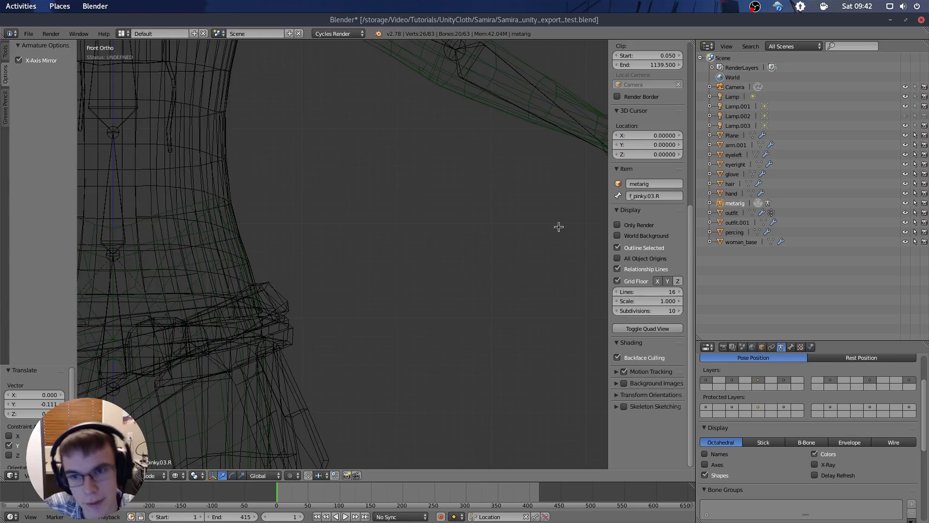
middle_click_drag(558, 228, 324, 259, "shift")
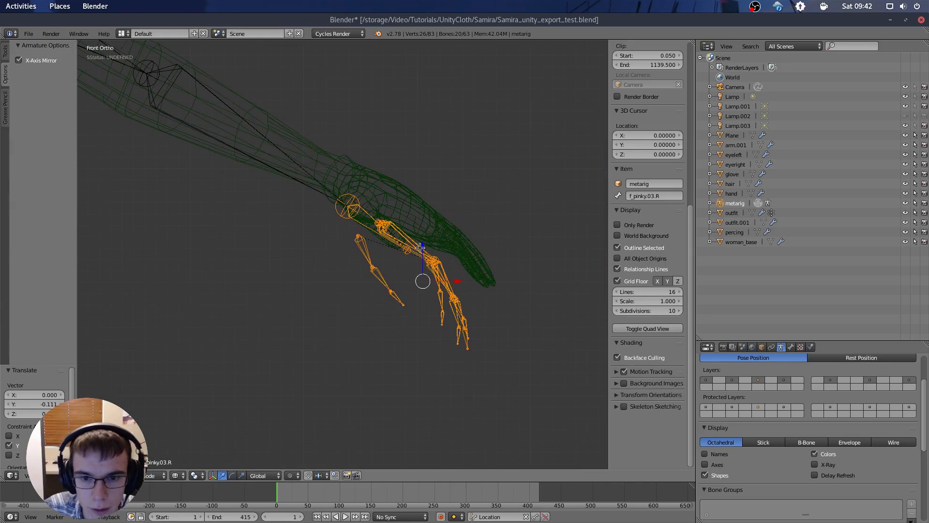
key("g")
key("z")
left_click(433, 209)
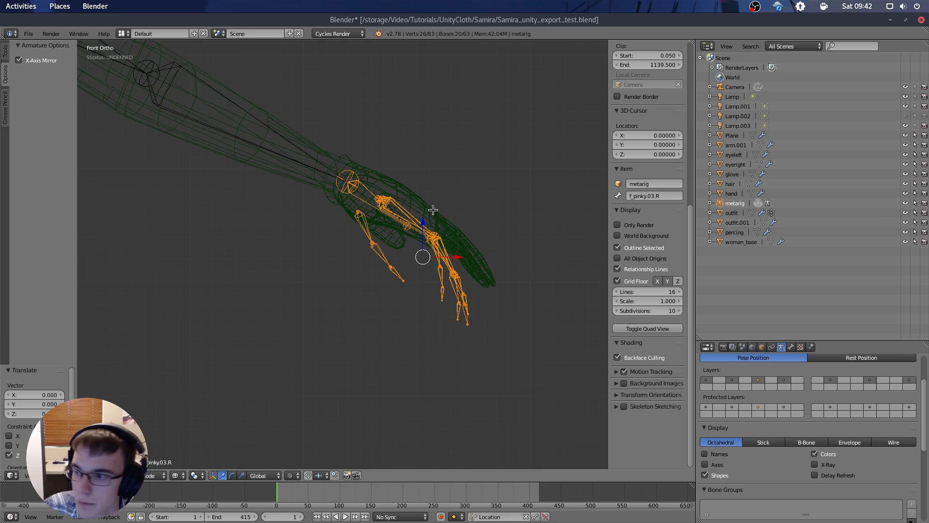
- Try to move the left palm, finger and thumb bones along Y without the hand bone
scroll(440, 201, "up", 4)
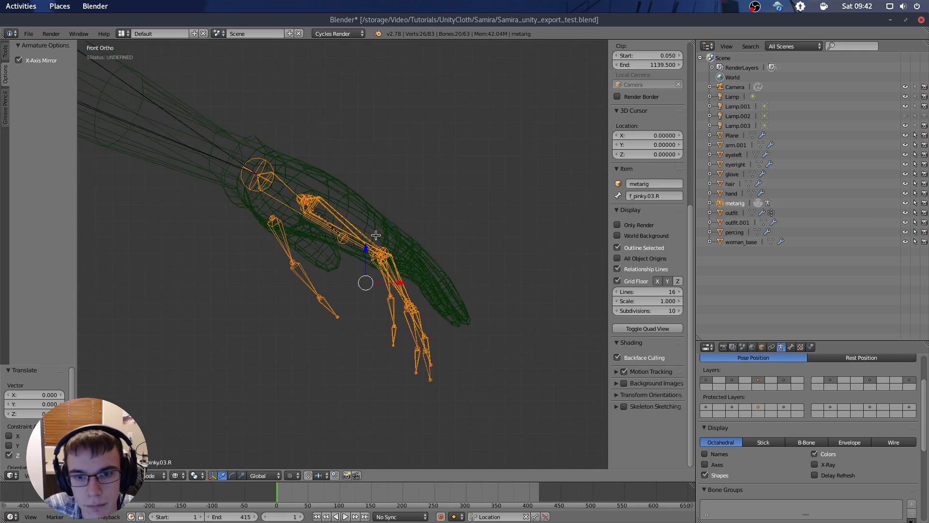
left_click_drag(238, 160, 602, 443)
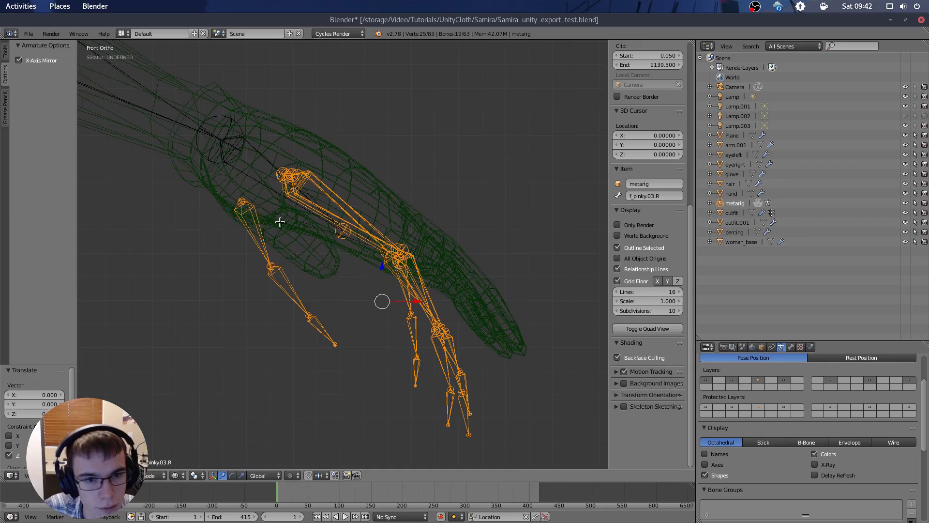
scroll(419, 247, "down", 1)
middle_click_drag(418, 247, 404, 271)
scroll(350, 261, "down", 1)
key("g")
key("y")
left_click(320, 301)
key("ctrl+z")
key("ctrl+z")
- Move the left hand bone and all its finger bones along Y by about -0.045 toward the hand mesh
key("g")
key("y")
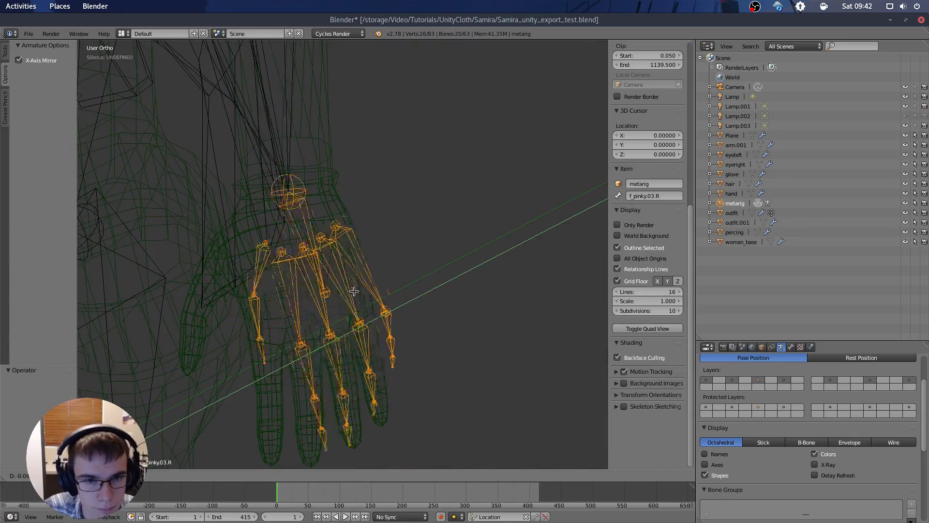
left_click(352, 290)
- Select the left thumb bone chain, move it along Y toward the thumb, and nudge it about -0.008 in X and 0.005 in Y
middle_click_drag(353, 291, 368, 271)
scroll(311, 214, "down", 2)
key("a")
key("l")
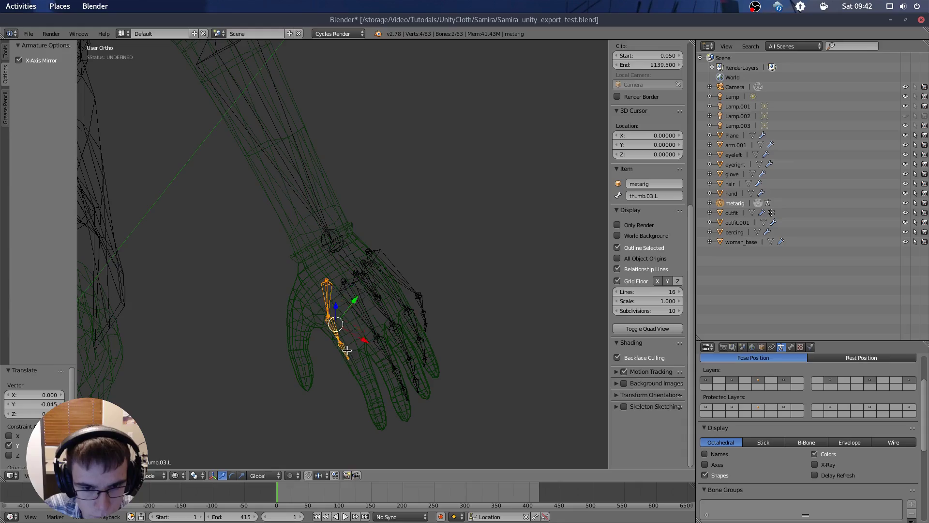
key("g")
key("y")
left_click(321, 348)
left_click_drag(320, 348, 315, 337)
- Select the left hand, palm and finger bones without the thumb and shift them along Y by about -0.007
middle_click_drag(471, 202, 349, 208)
key("b")
left_click_drag(348, 208, 465, 385)
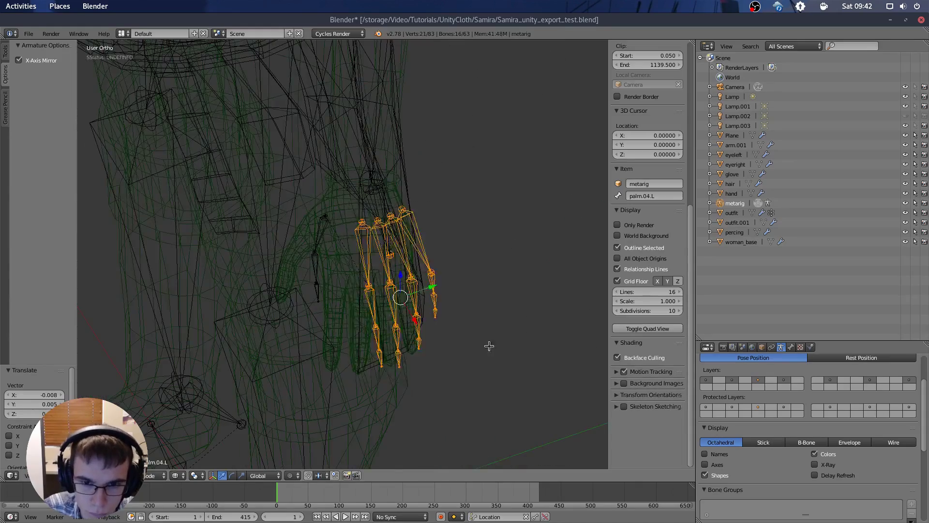
middle_click_drag(490, 346, 515, 267)
key("b")
left_click_drag(339, 160, 387, 203)
left_click_drag(435, 268, 432, 269)
- Rotate the left hand and finger bones to follow the hand mesh and shift them along Y by about -0.018
middle_click_drag(432, 269, 400, 267)
key("r")
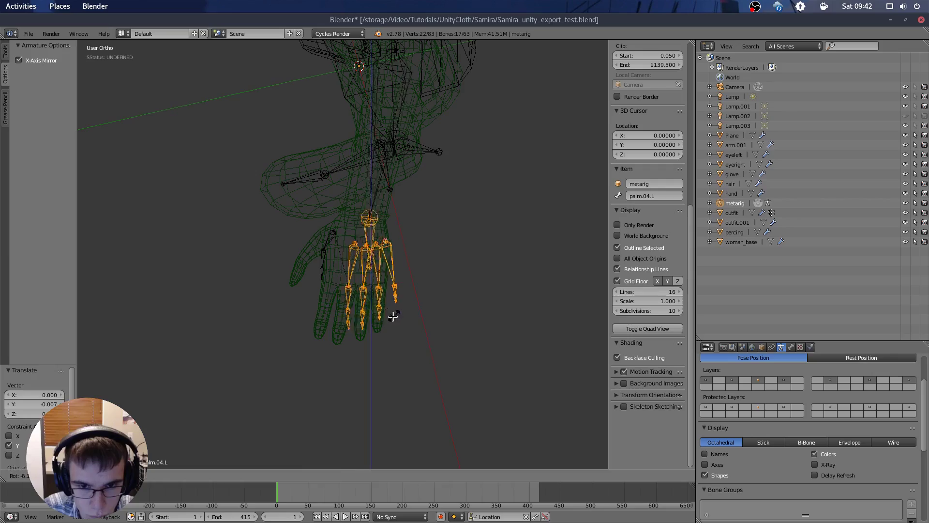
left_click(394, 315)
left_click_drag(404, 284, 392, 289)
scroll(440, 259, "down", 3)
key("a")
- Select both knee joints in the right side view and reposition them to fit the leg mesh
key("KP_1")
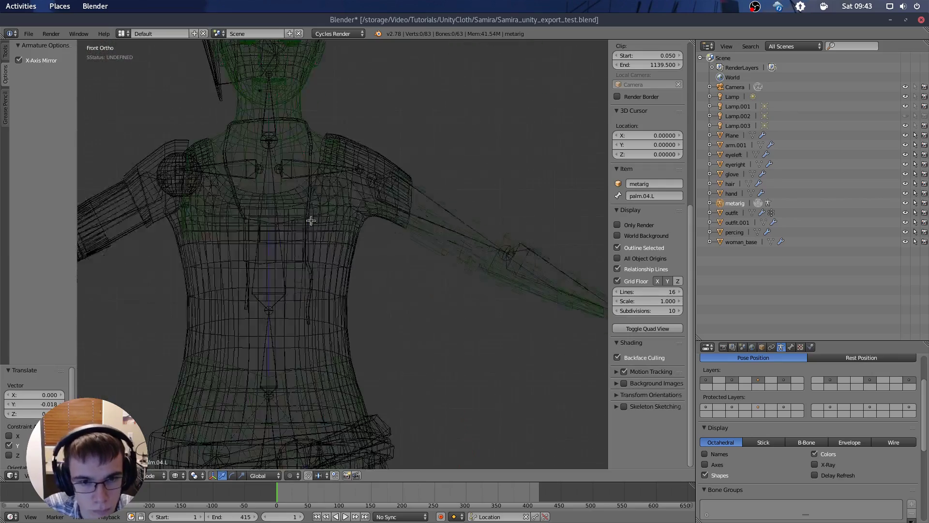
scroll(312, 219, "down", 2)
middle_click_drag(368, 387, 400, 184, "shift")
middle_click_drag(382, 261, 298, 268)
key("KP_3")
scroll(343, 254, "up", 2)
middle_click_drag(412, 264, 361, 213, "shift")
key("b")
left_click_drag(362, 206, 437, 258)
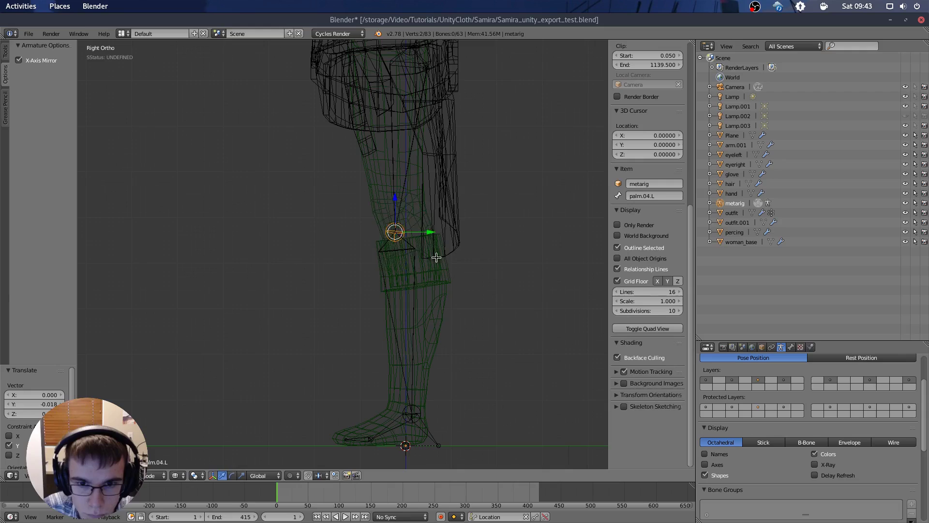
left_click_drag(403, 212, 409, 202)
- Reposition the lower leg joints along Y and Z to fit the mesh in the side view
middle_click_drag(471, 326, 460, 212, "shift")
key("a")
key("b")
left_click_drag(486, 252, 316, 381)
key("a")
key("b")
left_click_drag(422, 319, 375, 346)
left_click_drag(424, 332, 422, 331)
left_click_drag(396, 296, 397, 294)
middle_click_drag(375, 232, 395, 252, "shift")
- Select the hips bone and thigh tops, excluding the finger bones, and move them along Y by about -0.031
key("a")
key("b")
left_click_drag(406, 247, 491, 210)
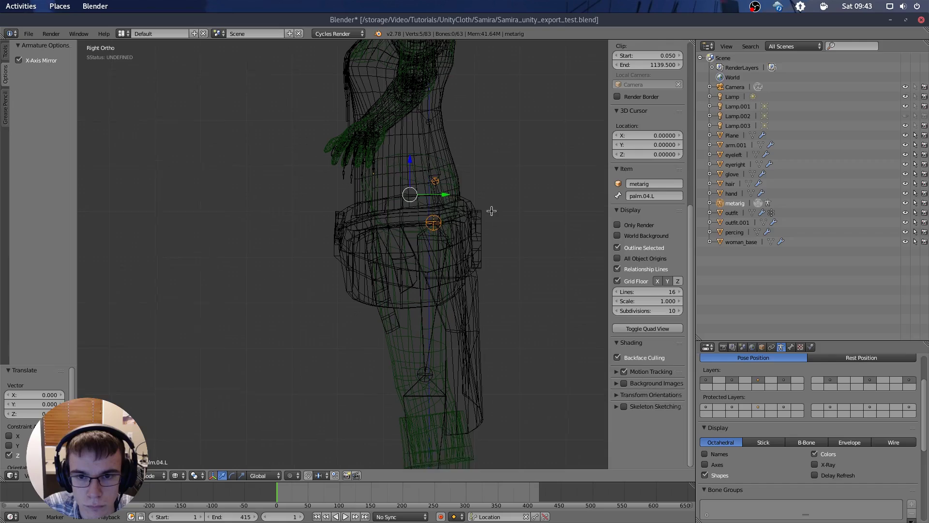
key("b")
middle_click_drag(339, 143, 396, 201)
left_click_drag(447, 216, 446, 218)
key("b")
left_click_drag(425, 262, 540, 162)
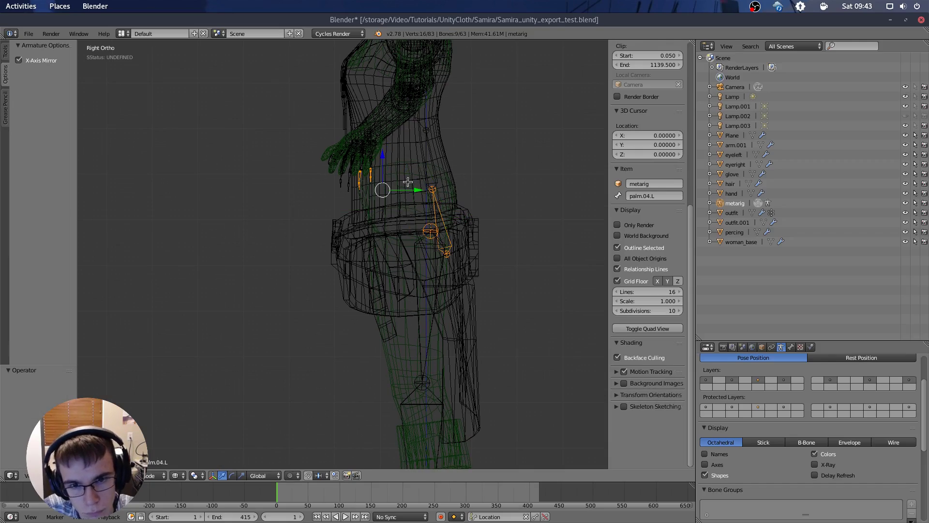
middle_click_drag(334, 143, 397, 204)
left_click_drag(468, 227, 453, 228)
- Nudge the neck joint by about -0.004 in Y in the right side view
middle_click_drag(498, 147, 454, 382, "shift")
middle_click_drag(295, 213, 394, 226)
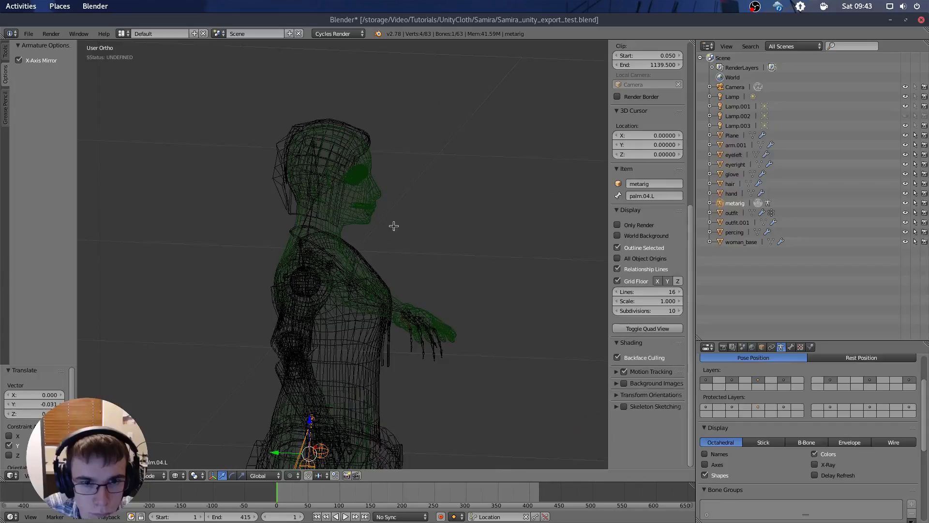
key("KP_3")
left_click_drag(377, 199, 375, 202)
scroll(450, 212, "down", 1)
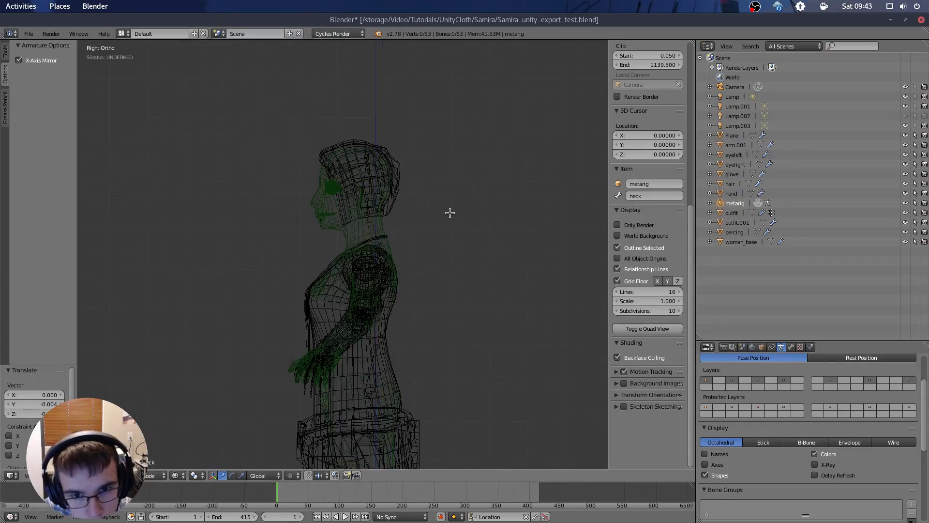
- Select both shoulder bones and shift them along Y by about -0.006 inside the upper torso
middle_click_drag(450, 211, 475, 155, "shift")
middle_click_drag(406, 170, 566, 196)
scroll(379, 201, "up", 3)
middle_click_drag(380, 201, 448, 279, "shift")
right_click(356, 270)
middle_click_drag(355, 270, 291, 279)
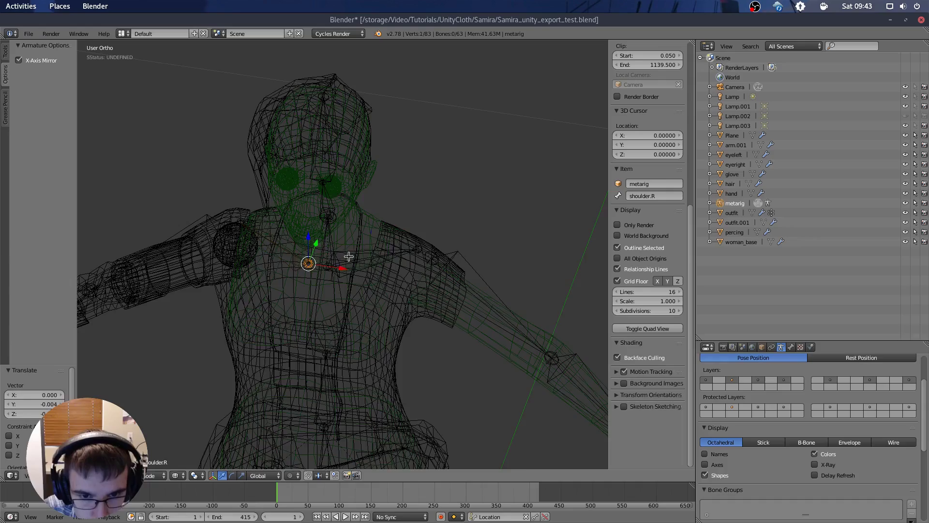
right_click(349, 257)
right_click(293, 252, "shift")
middle_click_drag(348, 242, 314, 257)
left_click_drag(350, 233, 339, 241)
scroll(383, 189, "down", 2)
middle_click_drag(390, 184, 342, 167)
left_click_drag(366, 254, 363, 254)
mouse_move(364, 255)
middle_mouse_down()
mouse_move(409, 288)
mouse_move(431, 264)
middle_mouse_up()
- Switch the viewport to solid shading and enable X-Ray display for the metarig object
left_click(791, 347)
left_click(179, 476)
left_click(193, 442)
middle_click_drag(358, 300, 390, 238, "shift")
scroll(795, 394, "down", 7)
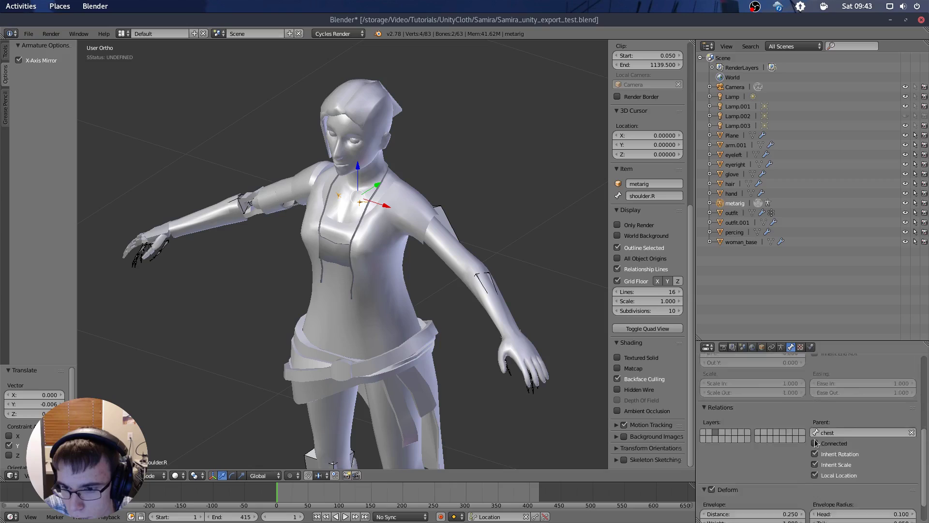
scroll(795, 394, "up", 3)
left_click(762, 347)
scroll(823, 409, "down", 7)
left_click(815, 428)
- Select the shoulder-end joints of both upper arm bones and move them along Y by about -0.024
middle_click_drag(525, 186, 537, 170)
key("a")
right_click(416, 190)
right_click(286, 171, "shift")
middle_click_drag(428, 158, 364, 127)
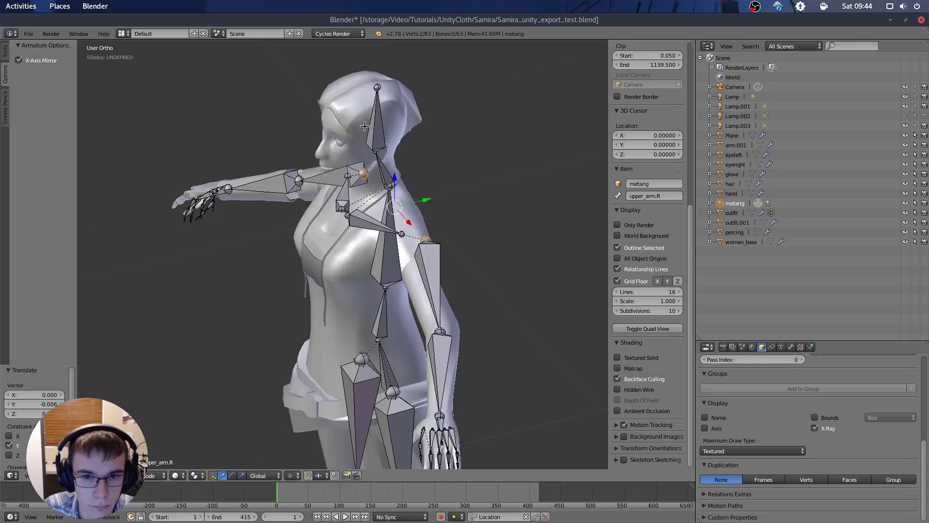
middle_click_drag(450, 166, 417, 171)
middle_click_drag(348, 291, 383, 159, "shift")
- Try to pull the left thumb joints toward the thumb mesh
scroll(383, 160, "up", 2)
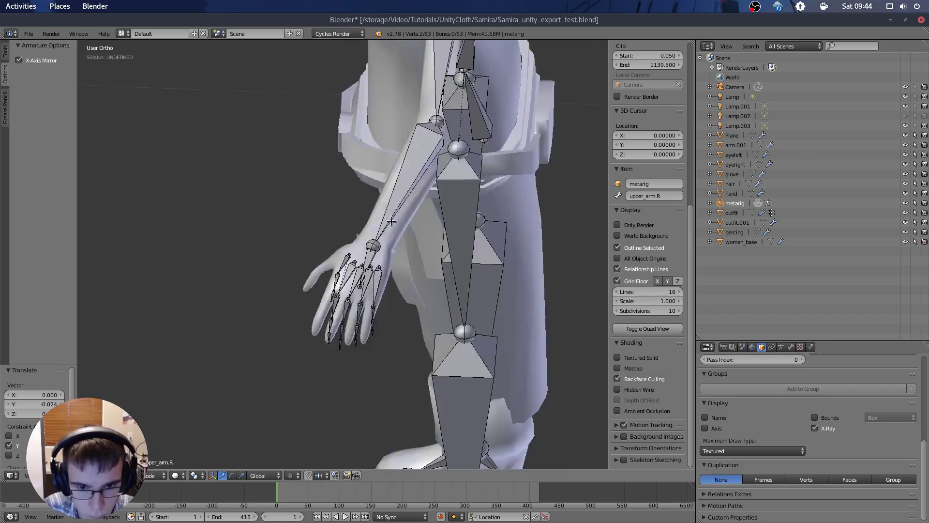
scroll(383, 236, "up", 3)
middle_click_drag(290, 199, 396, 313)
key("ctrl+z")
right_click(399, 332)
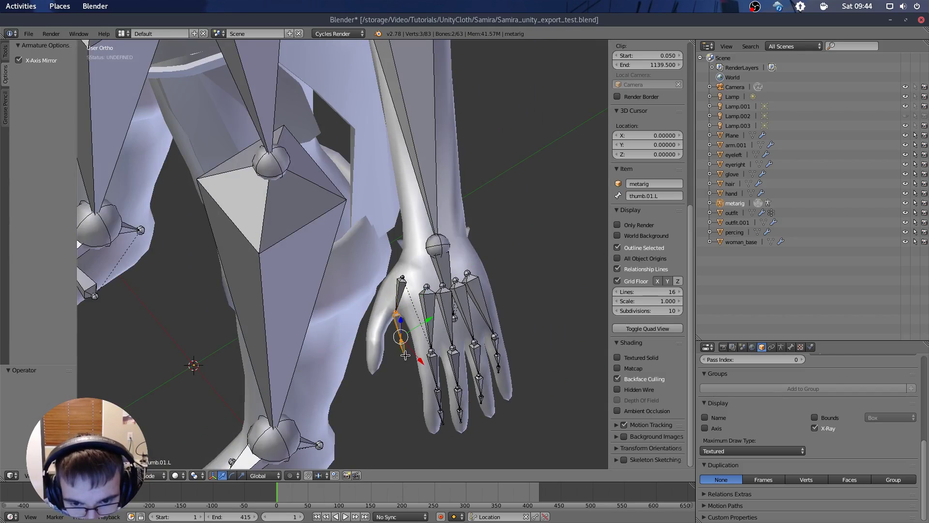
left_click_drag(423, 312, 397, 342)
key("ctrl+z")
key("ctrl+z")
left_click_drag(421, 296, 401, 315)
key("ctrl+z")
- Move the left thumb's joints one by one onto the thumb mesh, following its length
key("g")
left_click(384, 317)
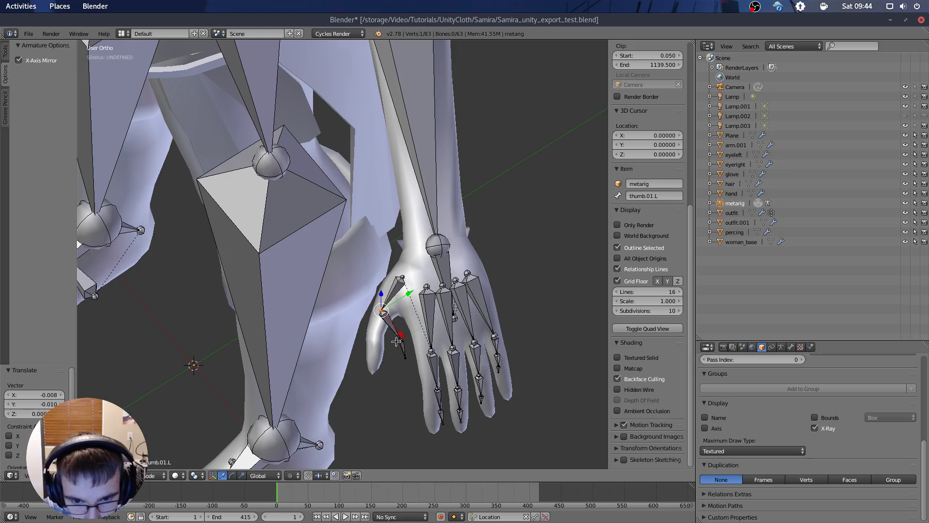
right_click(401, 341)
key("g")
left_click(379, 337)
right_click(406, 358)
key("g")
middle_click_drag(374, 370, 425, 349)
- In front view, raise the left thumb's joints and tip so the bone chain runs inside the thumb mesh
key("KP_1")
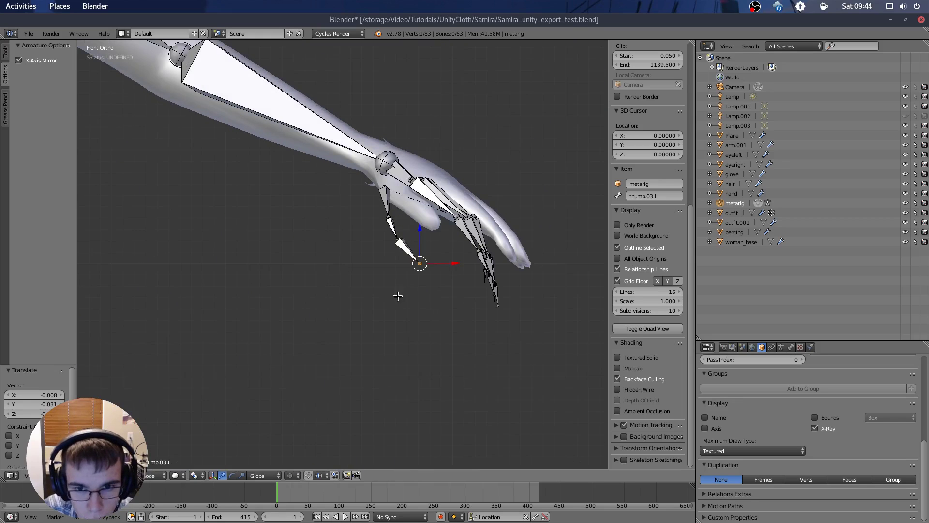
right_click(392, 217)
key("g")
left_click(403, 199)
right_click(401, 247)
key("g")
left_click(419, 214)
right_click(424, 269)
left_click(441, 231)
- Move the end joint of the left index palm bone (palm.01.L) to the index finger's knuckle
middle_click_drag(441, 230, 415, 213)
scroll(415, 213, "up", 2)
right_click(394, 253)
key("g")
left_click(393, 277)
key("ctrl+z")
key("g")
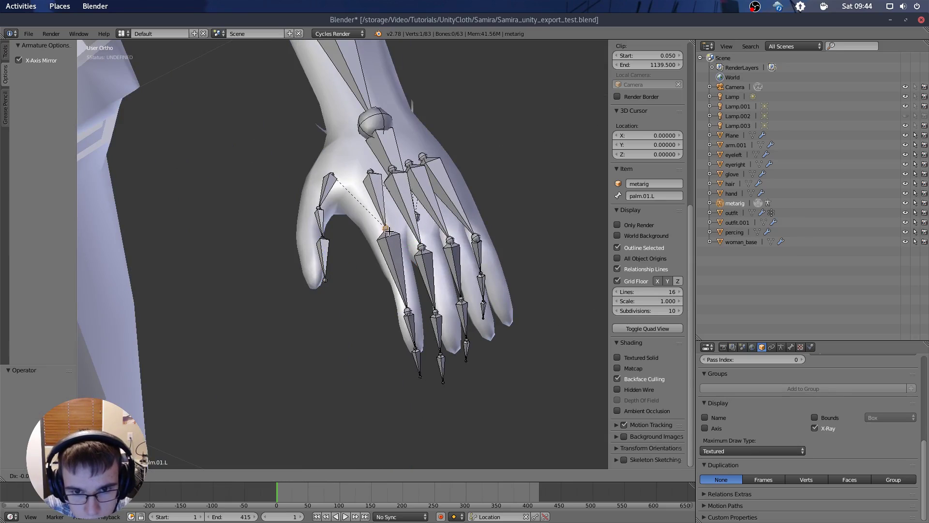
left_click(393, 261)
- Pull the left index finger's two middle joints and tip toward the hand to shorten the finger's bone chain
right_click(411, 328)
key("g")
left_click(408, 295)
right_click(417, 362)
key("g")
left_click(415, 324)
right_click(417, 404)
key("g")
left_click(416, 389)
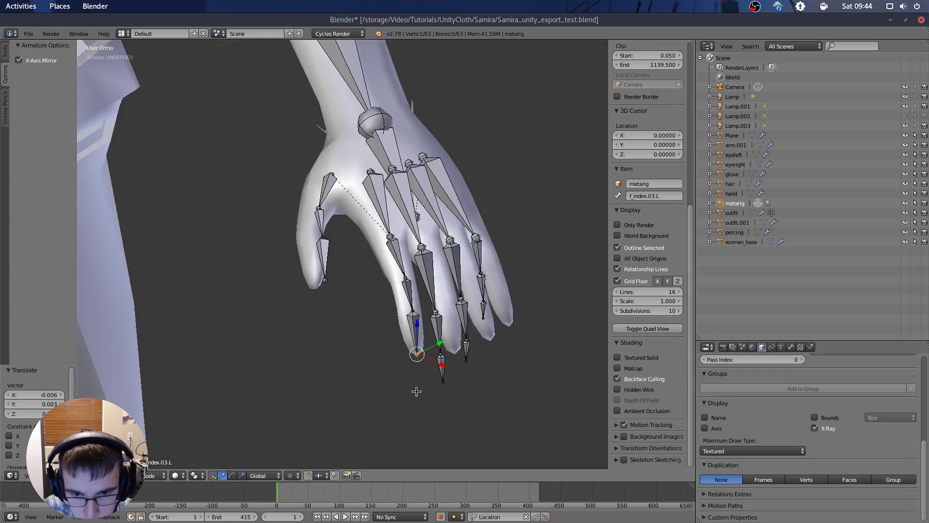
- In front view, shift the left index knuckle joint along X by about 0.003
key("KP_1")
middle_click_drag(485, 313, 446, 290)
right_click(421, 203)
key("KP_1")
key("g")
left_click(447, 178)
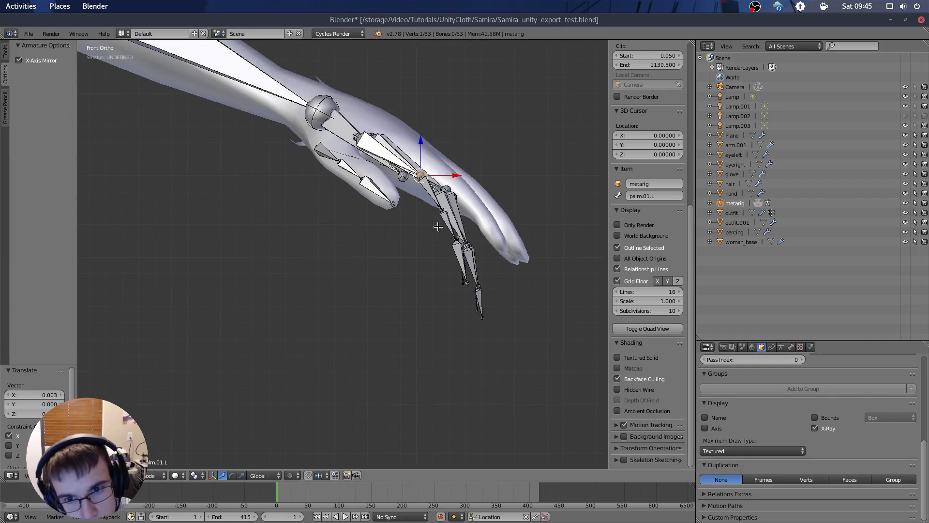
- Shift the end of f_index.01.L along X by about 0.012 and bring the joints beyond it into the finger mesh
right_click(443, 211)
middle_click_drag(444, 209, 489, 197)
right_click(422, 198)
key("KP_1")
key("g")
key("x")
left_click(501, 239)
key("z")
key("z")
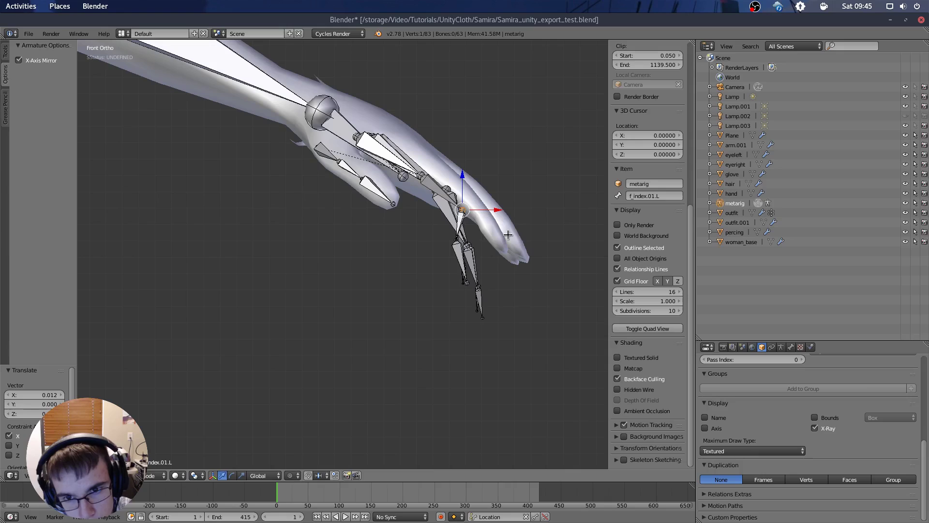
right_click(459, 238)
key("g")
left_click(482, 243)
left_click(505, 257)
- Box-select the remaining left finger bones, rotate them by about -22.8° and move them up into the finger meshes
key("b")
left_click_drag(443, 231, 489, 323)
left_click(232, 475)
right_click(506, 251)
key("ctrl+z")
left_click_drag(508, 251, 491, 247)
key("g")
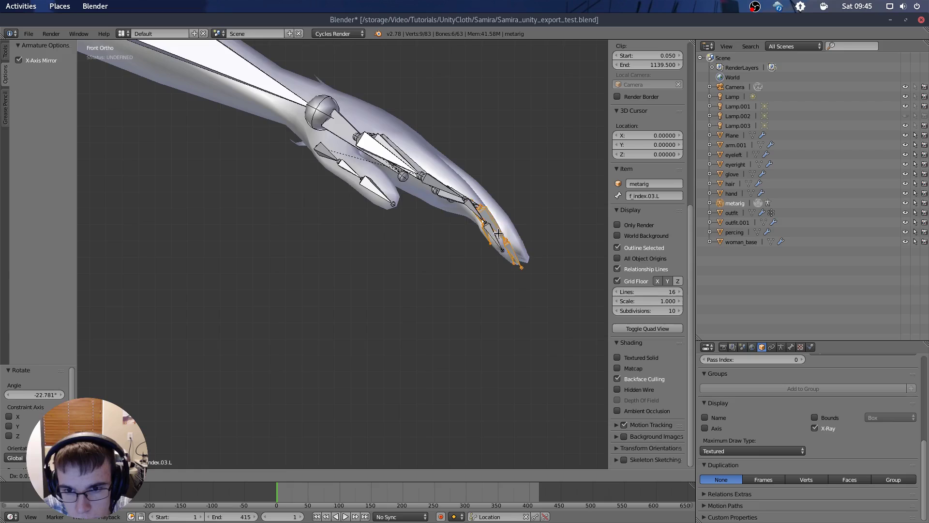
left_click(515, 206)
- Reposition the left hand's middle, pinky and ring knuckle joints at the ends of their palm bones
middle_click_drag(515, 206, 494, 244)
right_click(400, 238)
right_click(389, 217)
key("g")
left_click(425, 222)
right_click(434, 223)
key("g")
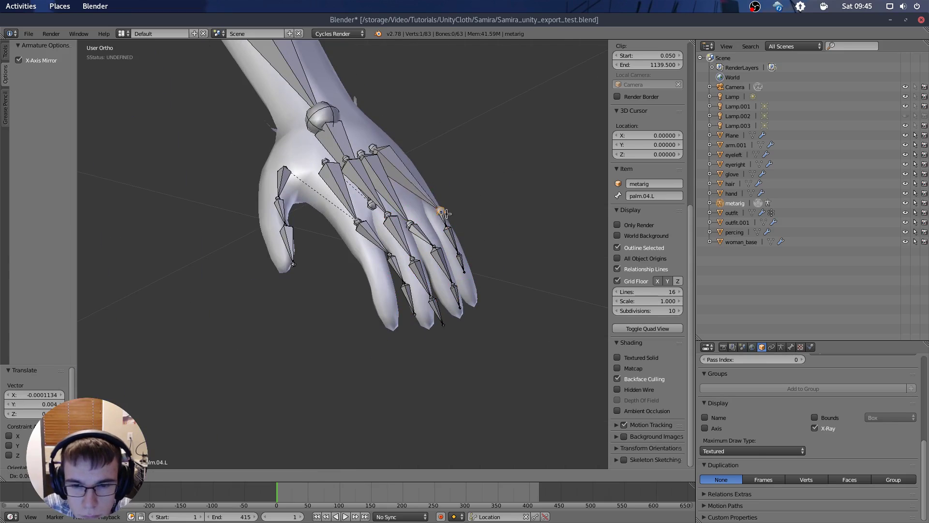
left_click(434, 211)
right_click(412, 225)
key("g")
left_click(417, 211)
- Move the left pinky's tip and two middle joints along the pinky mesh
right_click(468, 274)
key("g")
left_click(477, 307)
right_click(460, 256)
key("g")
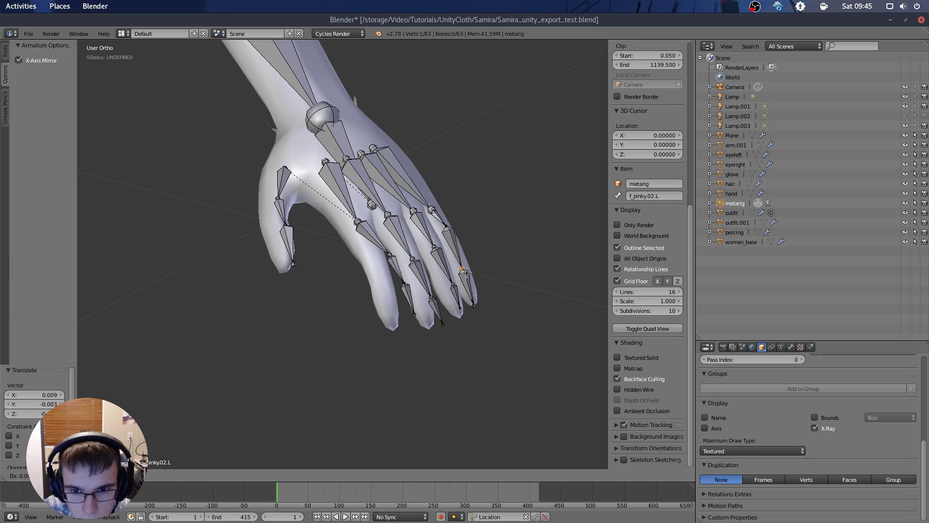
left_click(464, 270)
right_click(448, 229)
key("g")
left_click(453, 243)
middle_click_drag(494, 192, 430, 205)
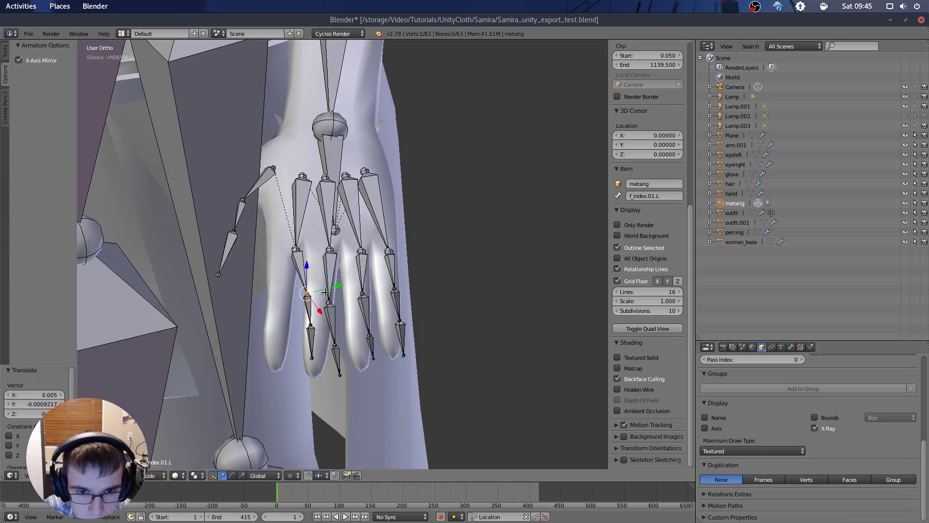
- Shift the left index finger's knuckle, middle joints and tip sideways to center the chain in the index finger mesh
right_click(311, 326)
left_click_drag(325, 293, 293, 364)
right_click(312, 359)
key("g")
left_click(293, 367)
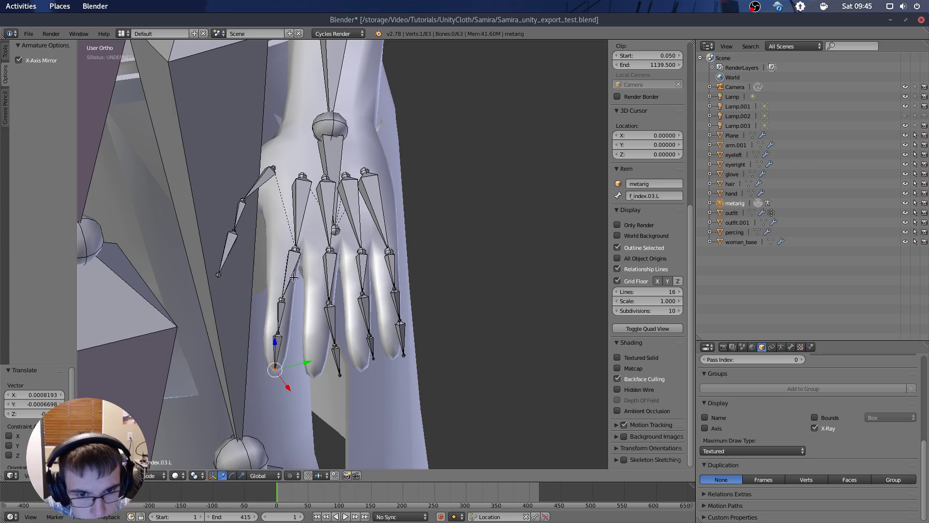
right_click(297, 252)
left_click_drag(320, 245, 311, 248)
right_click(286, 302)
- Move the left middle finger's tip, middle joints and knuckle sideways along the middle finger mesh
right_click(346, 376)
key("g")
left_click(318, 379)
right_click(341, 346)
key("g")
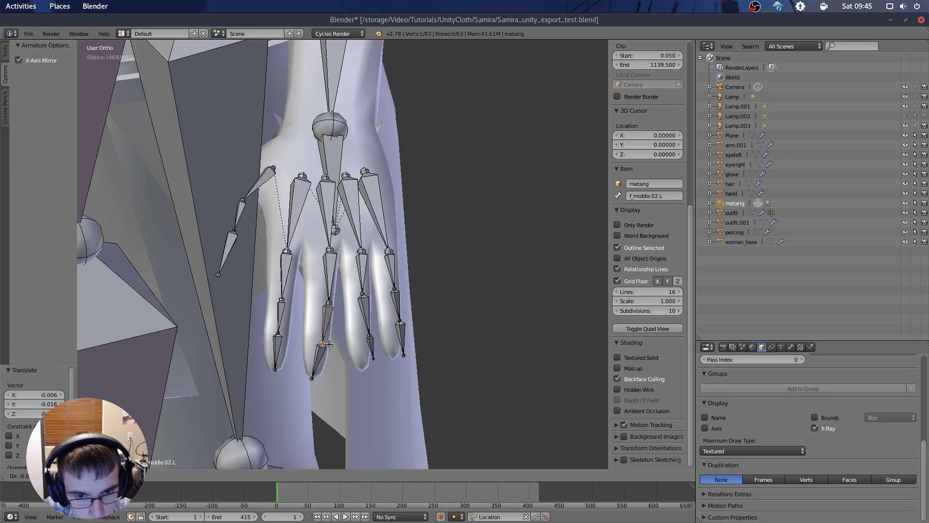
left_click(324, 342)
right_click(331, 305)
left_click_drag(360, 297, 355, 297)
right_click(332, 251)
left_click_drag(361, 244, 355, 244)
right_click(326, 303)
left_click_drag(355, 294, 353, 296)
- Center the left ring and pinky fingers' outer joints and tips in their finger meshes
right_click(366, 296)
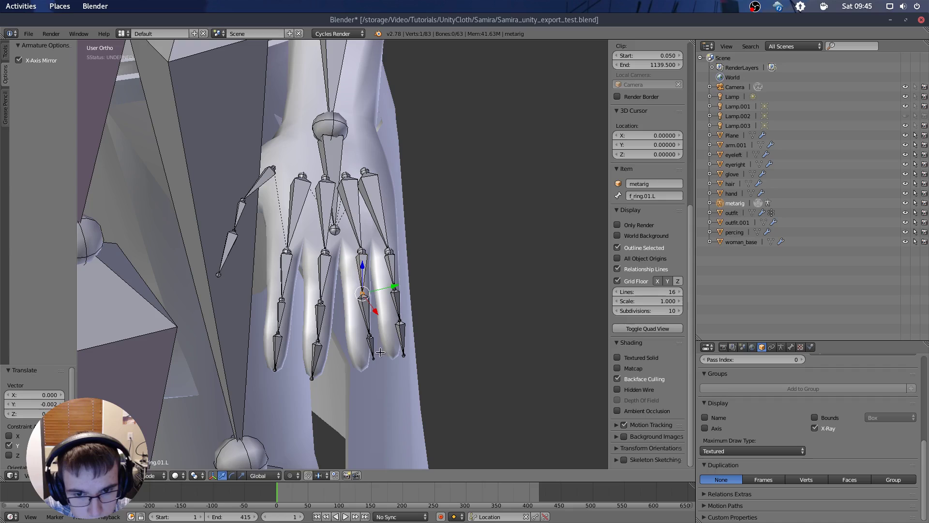
right_click(379, 360)
key("g")
left_click(366, 370)
right_click(374, 340)
key("g")
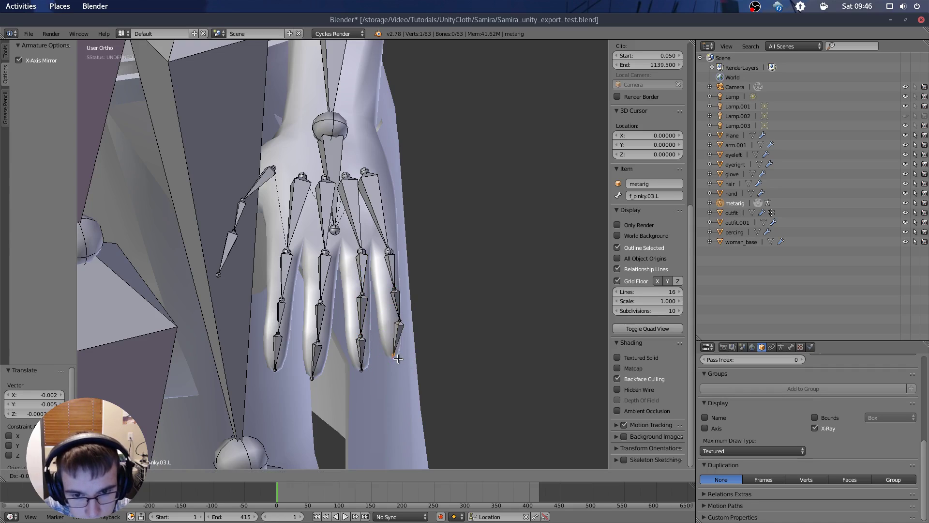
key("g")
left_click(399, 323)
left_click(397, 292)
- In front view, adjust the joint at the end of thumb.01.L within the thumb mesh and clear the selection
scroll(430, 218, "down", 3)
middle_click_drag(430, 218, 490, 190)
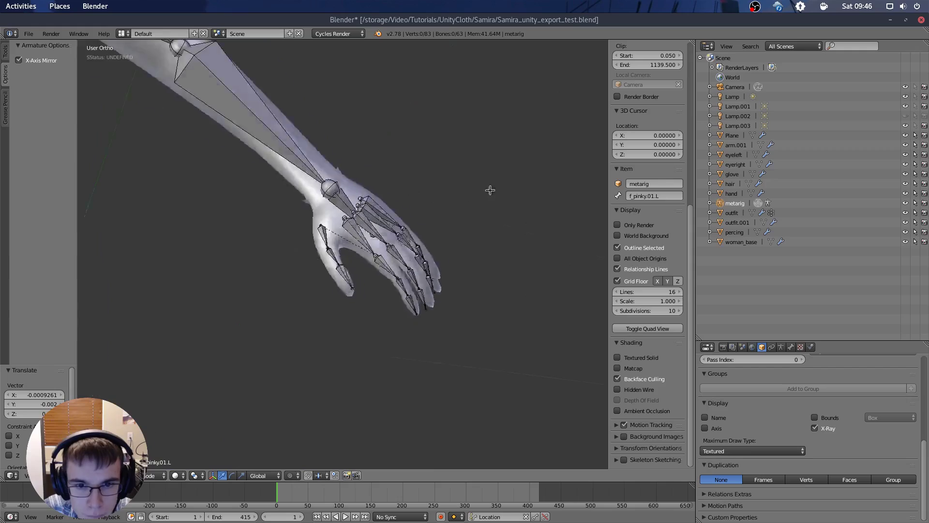
scroll(500, 217, "up", 3)
key("KP_1")
scroll(387, 184, "up", 3)
right_click(289, 138)
key("g")
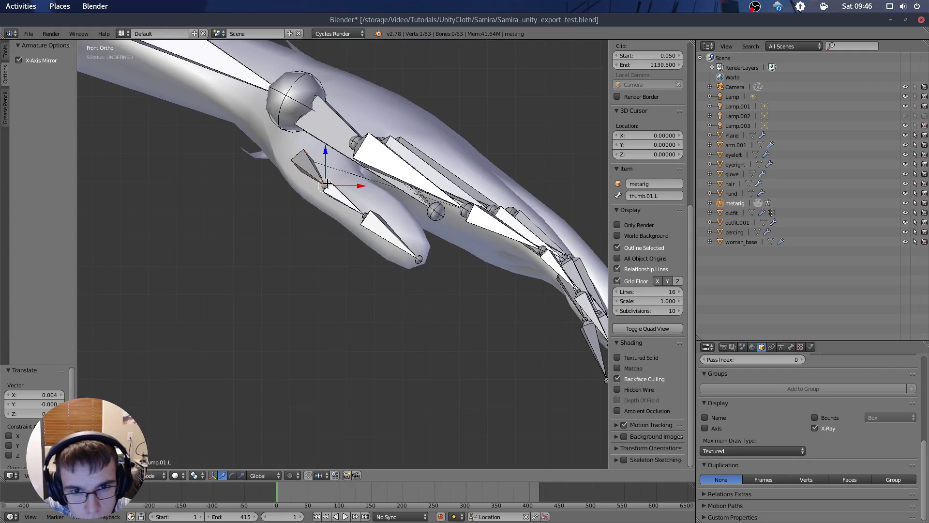
key("a")
- Move the mirrored elbow joints along Y to center them in the arms, ending with a shift of about 0.010
scroll(231, 206, "down", 8)
middle_click_drag(231, 205, 286, 231)
middle_click_drag(286, 231, 435, 213, "shift")
scroll(418, 200, "up", 6)
scroll(418, 200, "down", 6)
scroll(370, 186, "down", 3)
middle_click_drag(370, 186, 387, 357, "shift")
key("KP_1")
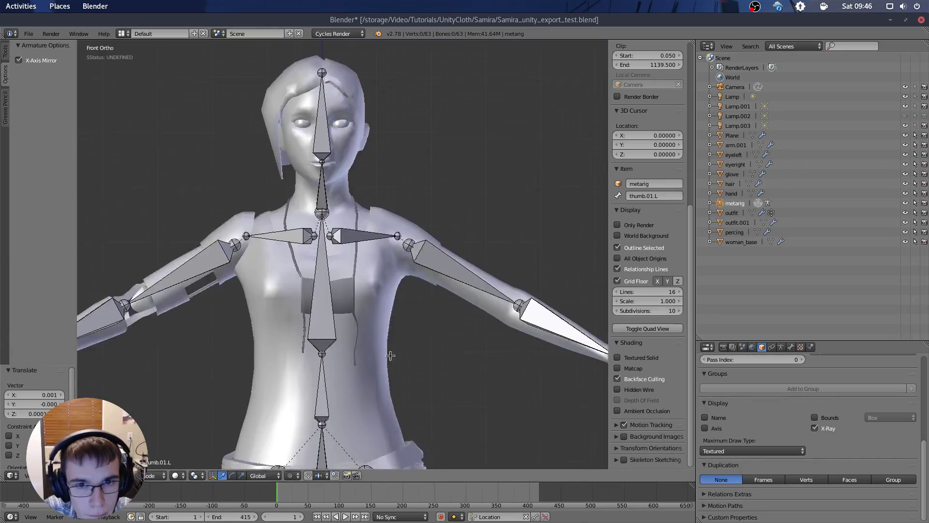
middle_click_drag(296, 213, 601, 252)
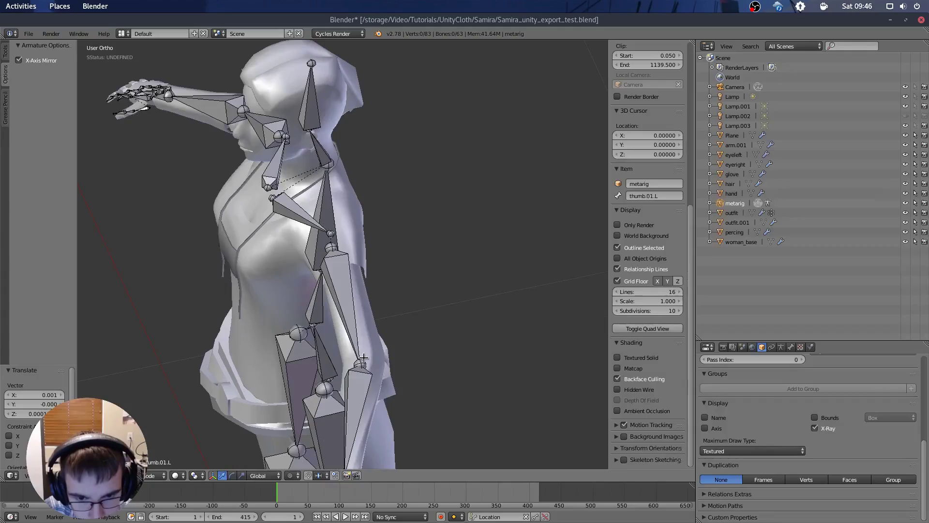
right_click(362, 363)
key("g")
key("y")
left_click(367, 361)
middle_click_drag(435, 205, 576, 256)
right_click(344, 274)
key("g")
key("y")
left_click(341, 275)
- Turn off X-Axis Mirror and shift the right elbow joint alone along Y by about -0.011
left_click(22, 60)
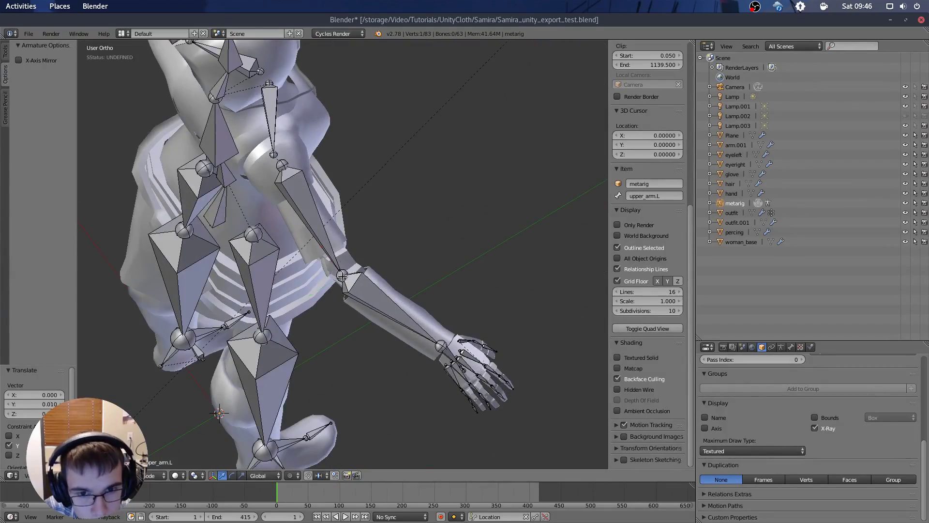
key("g")
key("y")
left_click(332, 280)
key("a")
- Move the right pinky's tip and the end joint of f_pinky.02.R into the gloved finger mesh
middle_click_drag(332, 279, 159, 242)
scroll(363, 230, "up", 3)
middle_click_drag(271, 271, 363, 231, "shift")
scroll(363, 230, "up", 3)
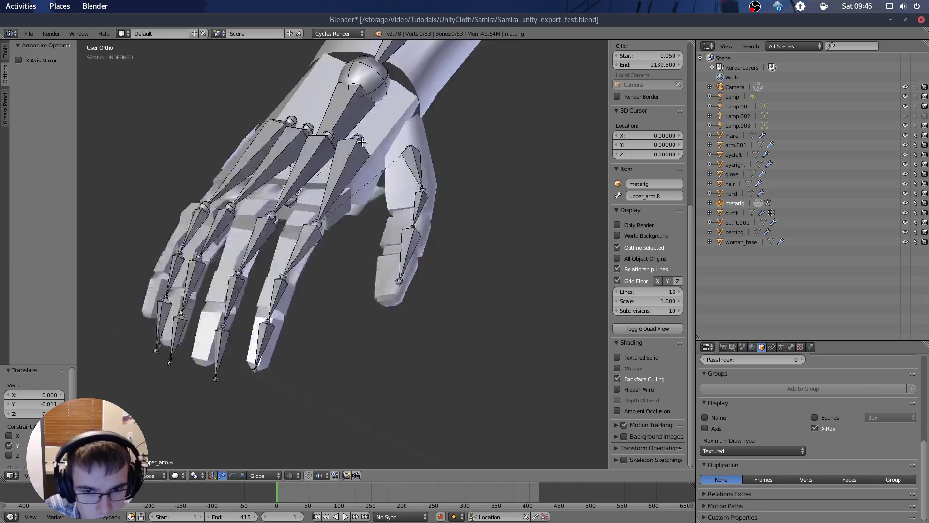
middle_click_drag(212, 310, 281, 327)
right_click(279, 340)
key("g")
left_click(284, 317)
right_click(282, 292)
key("g")
left_click(288, 289)
middle_click_drag(288, 290, 284, 168)
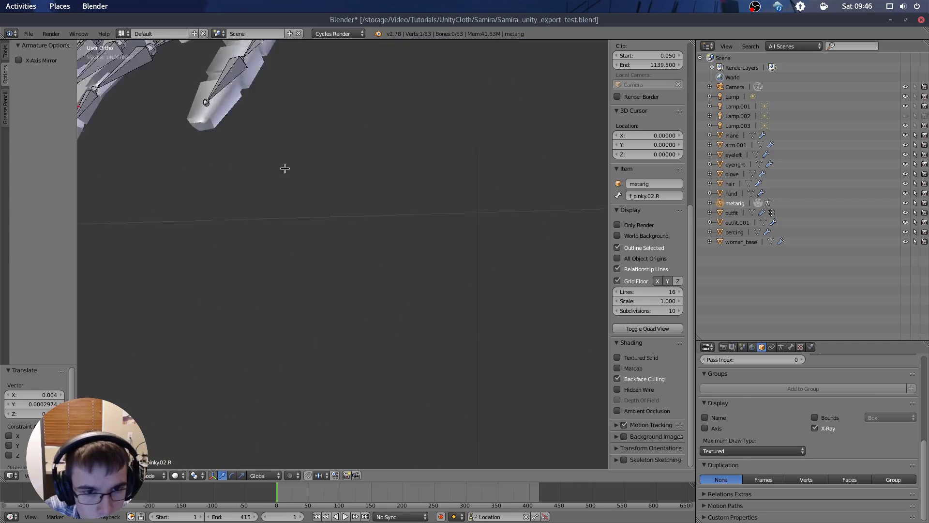
- In front view, adjust the end joint of f_pinky.02.R inside the right pinky mesh and clear the selection
scroll(220, 193, "down", 3)
middle_click_drag(219, 192, 339, 262, "shift")
scroll(339, 262, "up", 5)
right_click(284, 378)
key("g")
left_click(285, 348)
key("a")
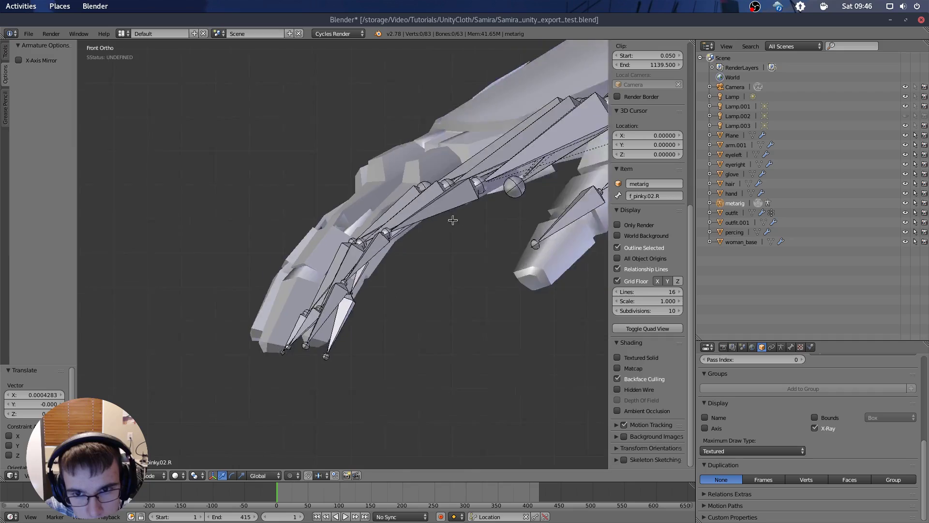
- Nudge the joint between f_pinky.01.R and f_pinky.02.R by about 0.001 and select the f_pinky.03.R bone
right_click(437, 272)
middle_click_drag(453, 220, 507, 249)
right_click(484, 290)
key("g")
left_click(485, 292)
right_click(474, 338)
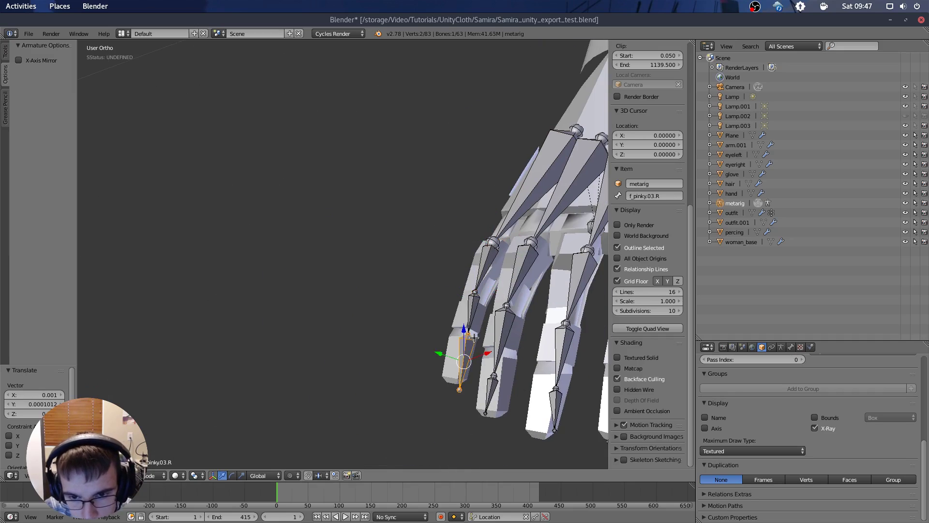
- Fit the right thumb's joints, including the tip of thumb.03.R, into the gloved thumb mesh
middle_click_drag(460, 402, 385, 294)
right_click(385, 293)
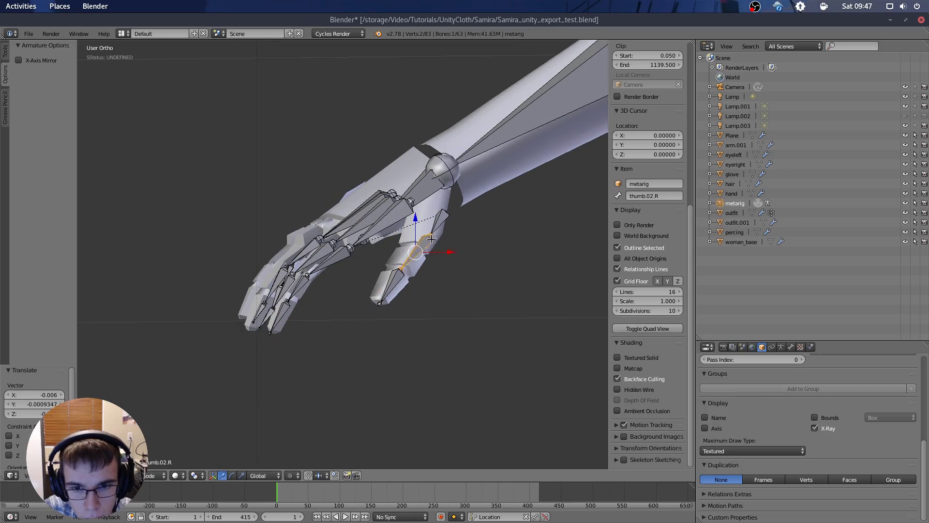
left_click(441, 210)
scroll(503, 216, "down", 2)
middle_click_drag(441, 210, 371, 216)
scroll(465, 204, "up", 3)
key("g")
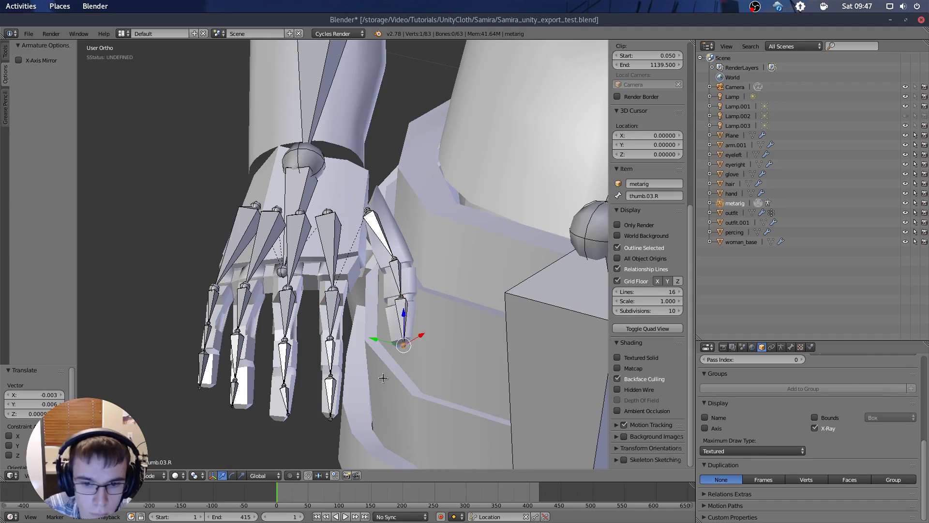
- Using the side view, move the knuckle joint at the base of the right pinky onto the pinky mesh
scroll(384, 378, "down", 3)
middle_click_drag(383, 378, 387, 417)
middle_click_drag(504, 271, 349, 261, "shift")
scroll(348, 261, "up", 3)
right_click(250, 206)
middle_click_drag(249, 206, 293, 257)
right_click(213, 244)
key("g")
left_click(264, 244)
key("KP_1")
key("ctrl+KP_3")
key("g")
left_click(256, 199)
- Move the right pinky's two middle joints and its fingertip into the pinky mesh
right_click(296, 267)
key("g")
left_click(336, 262)
right_click(308, 322)
key("g")
left_click(354, 310)
right_click(323, 404)
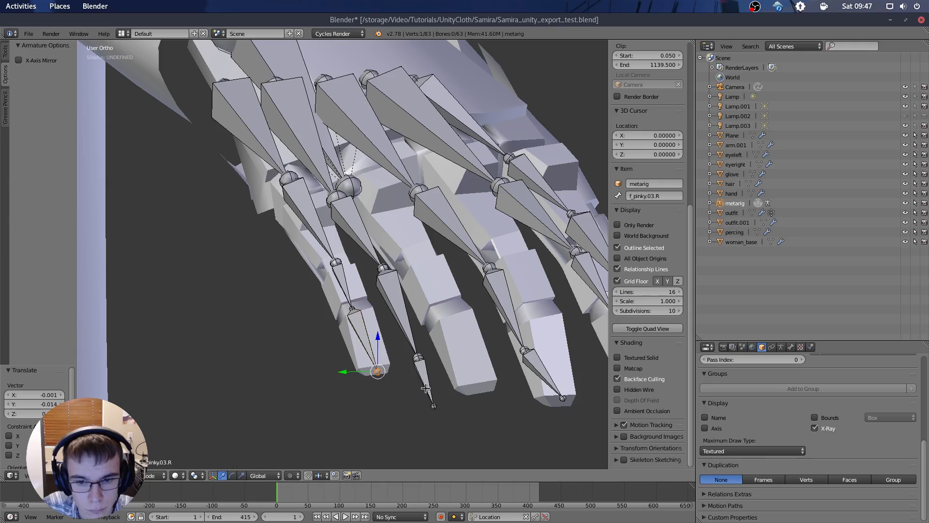
- Move the right ring finger's tip, two middle joints and palm.03.R knuckle joint into the ring finger mesh
right_click(432, 404)
key("g")
left_click(480, 392)
right_click(413, 357)
key("g")
left_click(445, 308)
right_click(377, 269)
key("g")
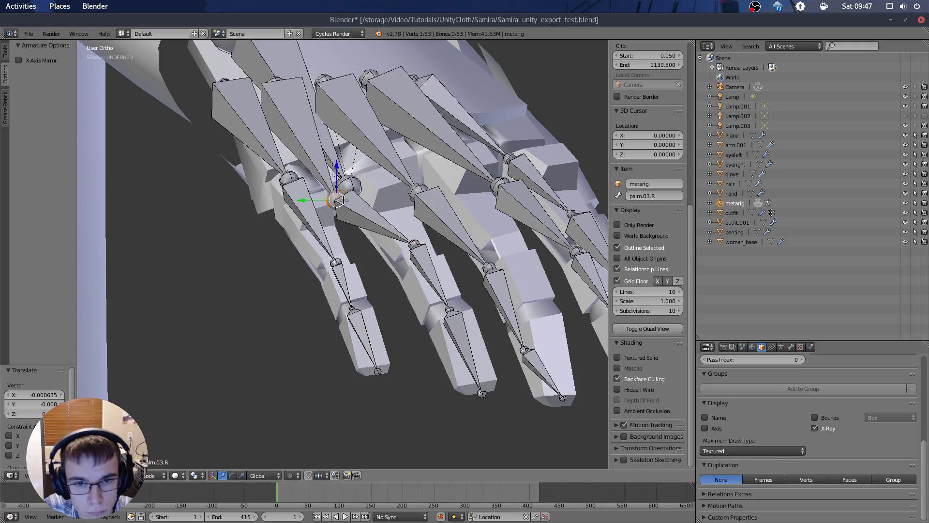
key("g")
left_click(383, 179)
- Move the right middle finger's tip and its two middle joints into the mesh, and select the palm.02.R knuckle joint
scroll(383, 179, "down", 2)
middle_click_drag(382, 181, 358, 242)
scroll(373, 271, "up", 3)
right_click(375, 397)
key("g")
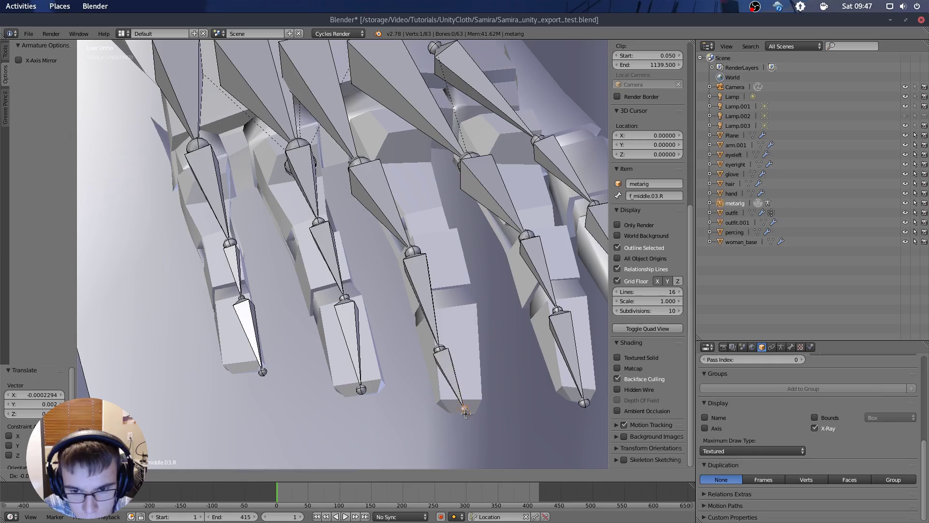
left_click(466, 413)
right_click(442, 345)
key("g")
left_click(456, 300)
right_click(415, 250)
key("g")
left_click(434, 221)
right_click(362, 160)
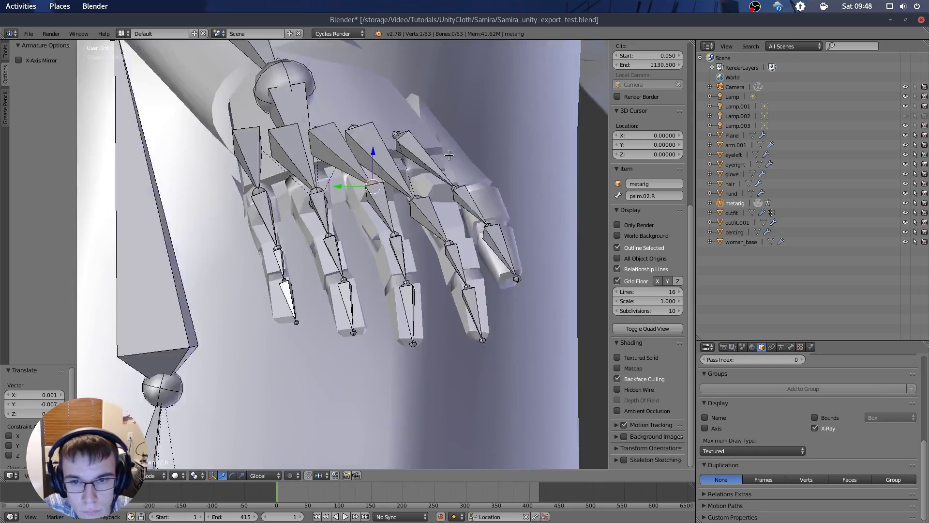
- Shift the palm.02.R knuckle joint along Y and fit the tip of f_index.03.R into the index finger mesh
middle_click_drag(449, 155, 322, 256)
key("ctrl+KP_3")
scroll(398, 171, "down", 6)
scroll(398, 171, "up", 5)
key("g")
key("y")
left_click(312, 267)
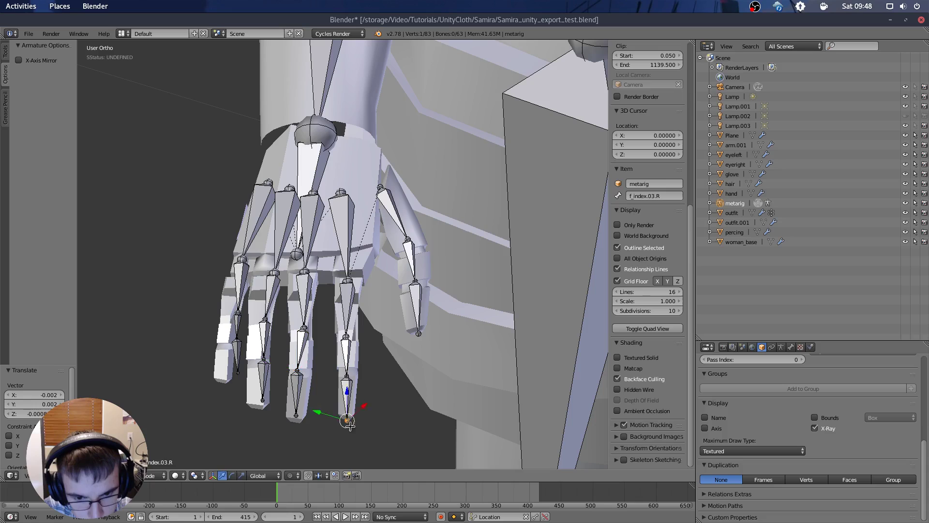
- Fit the right pinky's tip and the end joint of f_pinky.01.R into the outer finger mesh
right_click(237, 377)
key("g")
left_click(223, 383)
middle_click_drag(224, 383, 286, 367)
left_click_drag(305, 336, 292, 340)
right_click(283, 323)
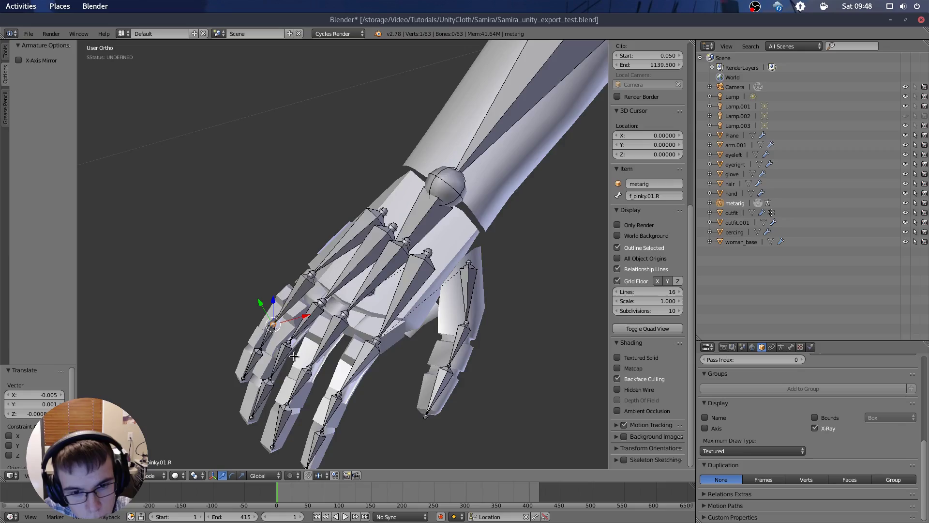
- Nudge the tip of f_middle.03.R by about -0.001 along X and check its alignment in front view
middle_click_drag(310, 374, 315, 325)
scroll(353, 260, "up", 2)
scroll(327, 303, "up", 2)
key("a")
left_click(295, 283)
scroll(297, 286, "down", 4)
key("KP_1")
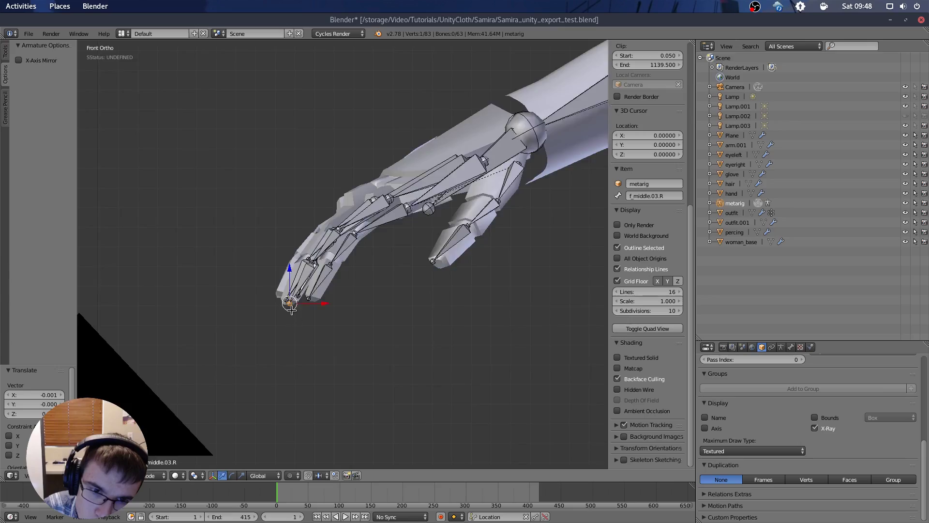
- Adjust the right hand's palm.02.R and palm.03.R knuckle joints along Z and clear the selection
scroll(291, 310, "up", 3)
middle_click_drag(373, 339, 390, 232)
right_click(396, 221)
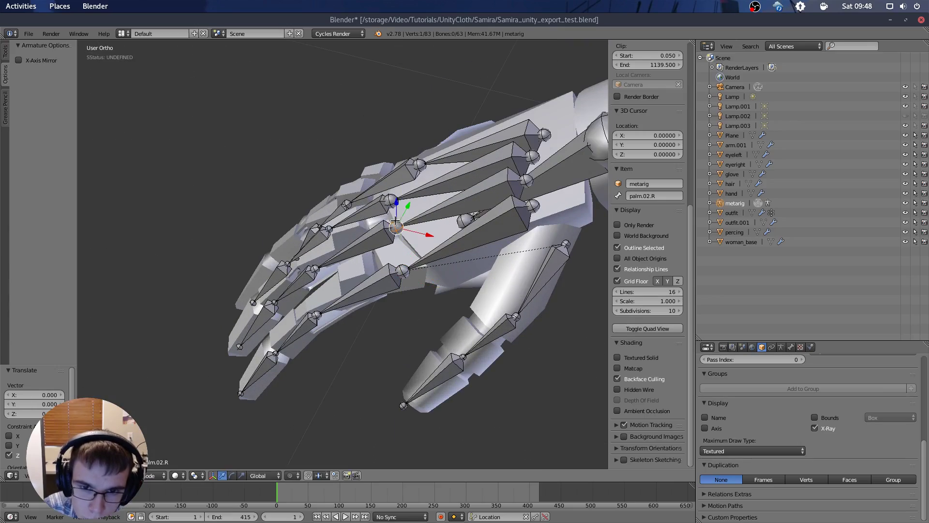
right_click(391, 200)
key("g")
key("z")
left_click(391, 197)
key("a")
- Fine-tune the end joint of f_pinky.02.R within the right pinky mesh by about -0.001 along X
scroll(392, 199, "down", 4)
middle_click_drag(393, 200, 392, 249)
scroll(206, 269, "up", 2)
right_click(348, 321)
key("g")
right_click(356, 354)
right_click(348, 321)
key("g")
left_click(347, 320)
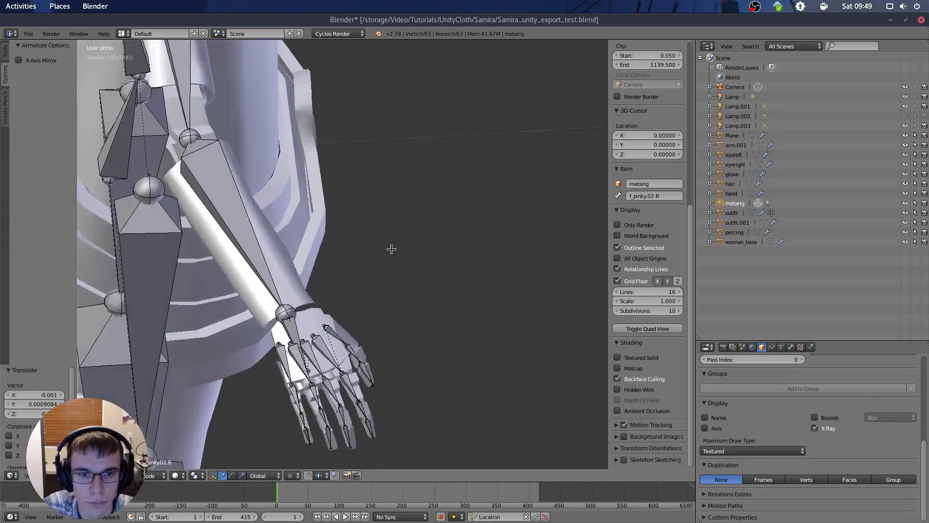
- Check the metarig's fit with X-Ray switched off, restore X-Ray, and return to Object Mode
scroll(417, 251, "down", 3)
key("KP_1")
middle_click_drag(368, 291, 310, 119, "shift")
scroll(311, 118, "down", 2)
mouse_move(451, 231)
middle_mouse_down()
mouse_move(400, 304)
mouse_move(296, 281)
mouse_move(454, 248)
mouse_move(429, 226)
mouse_move(470, 240)
mouse_move(443, 233)
middle_mouse_up()
left_click(815, 427)
scroll(460, 221, "down", 1)
left_click(815, 428)
key("Tab")
- Clear the object selection, return to front view, and select the metarig
scroll(484, 213, "up", 1)
right_click(487, 203)
key("a")
key("KP_1")
right_click(358, 144)
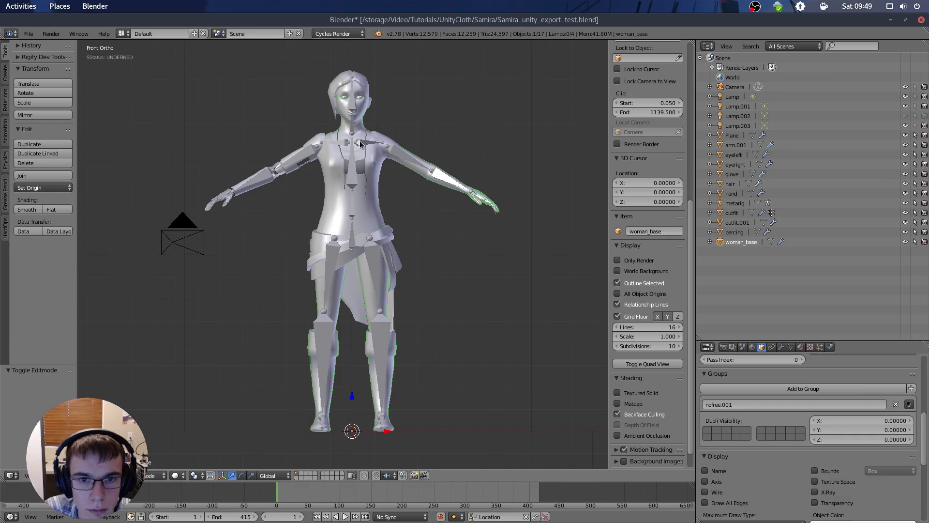
right_click(361, 144)
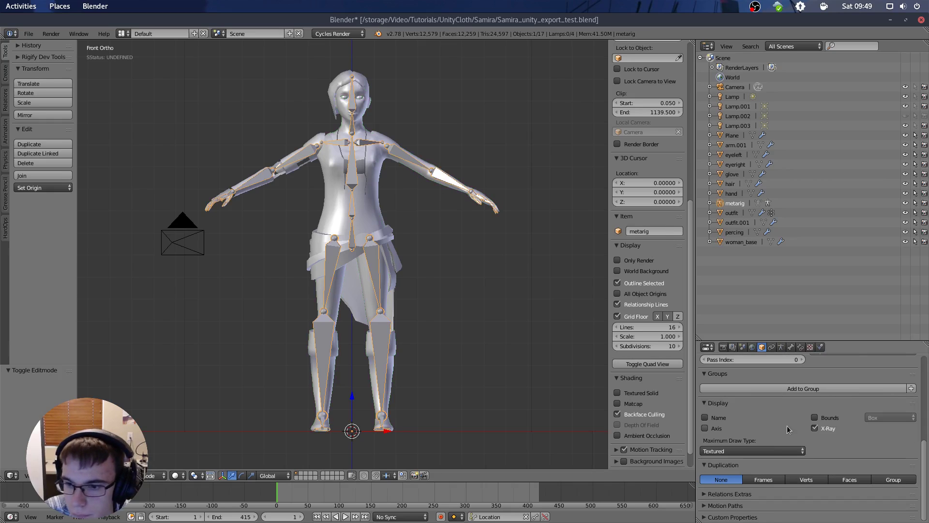
- Open the user preferences and search the add-ons for "unit"
left_click(29, 34)
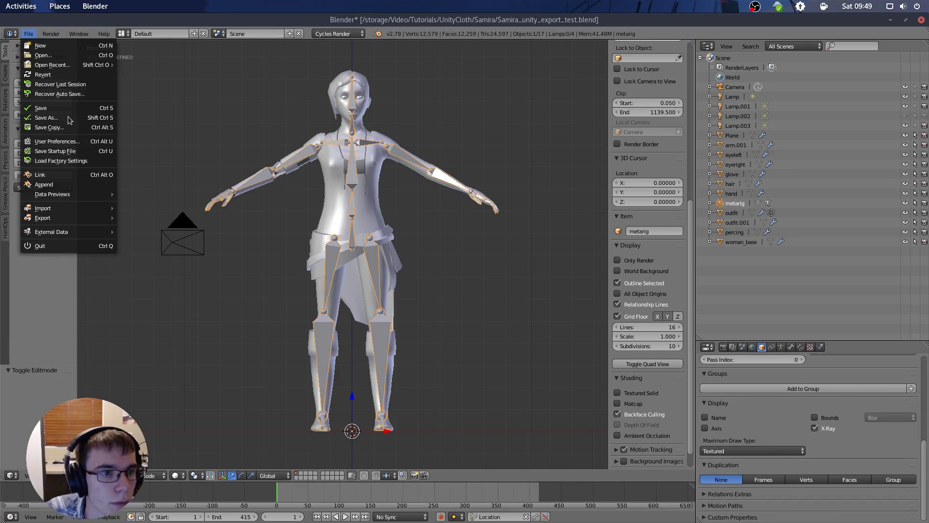
left_click(75, 141)
left_click_drag(227, 29, 280, 137)
scroll(243, 285, "down", 3)
scroll(243, 283, "up", 3)
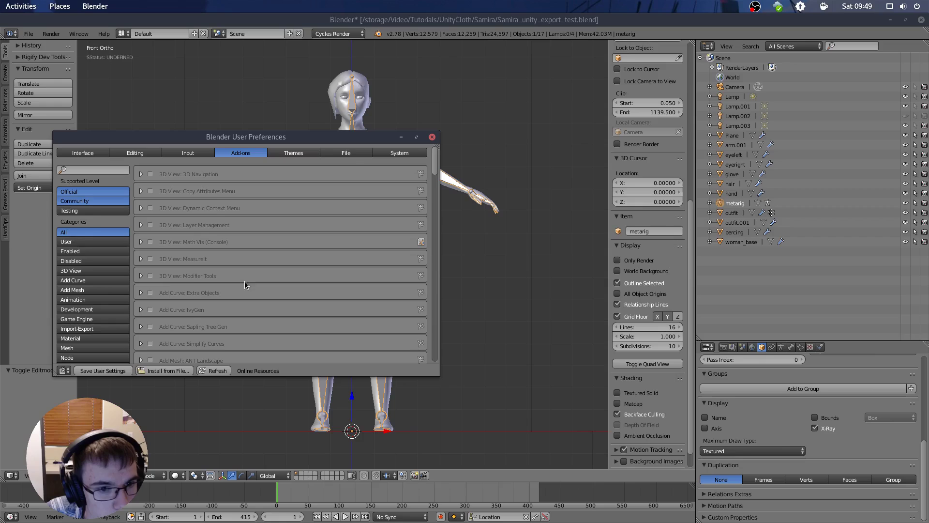
left_click(88, 170)
type("unit")
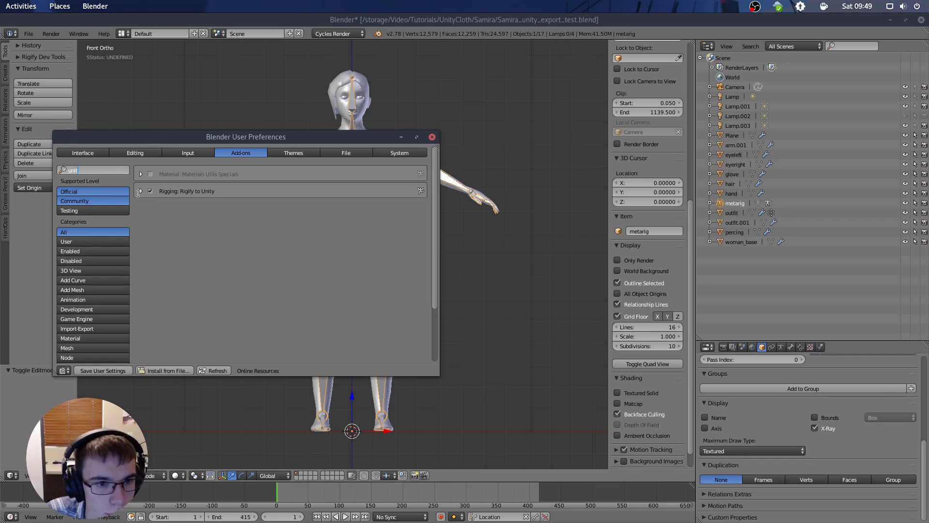
- View the details of the Rigify to Unity add-on and put the preferences window away
left_click(143, 191)
left_click(141, 191)
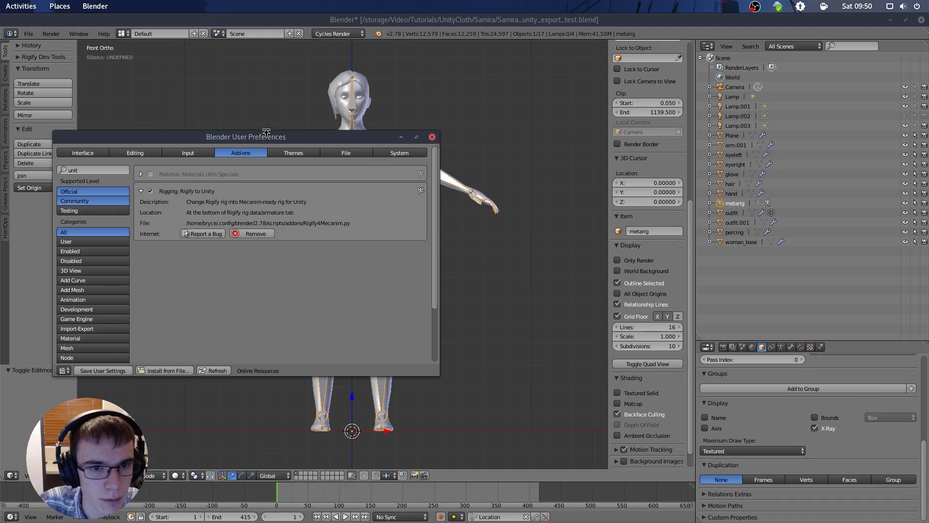
left_click_drag(273, 144, 293, 194)
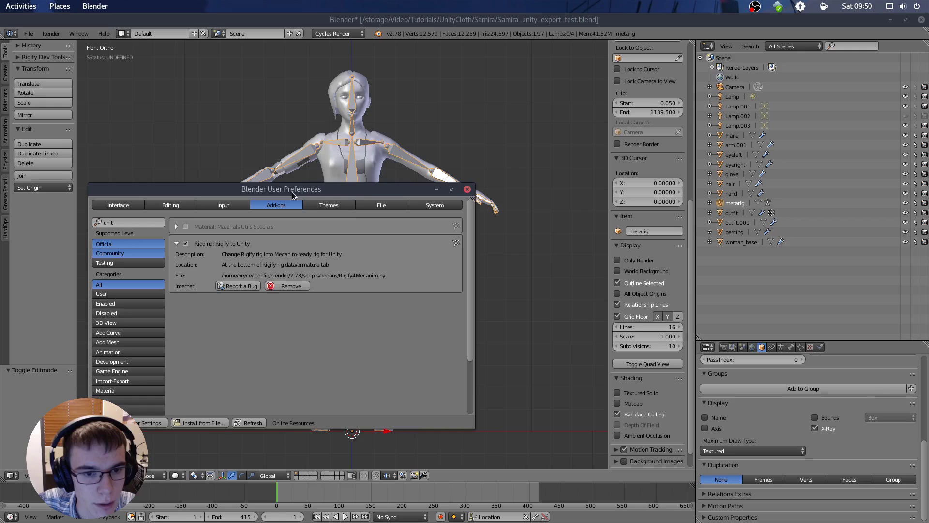
left_click(438, 190)
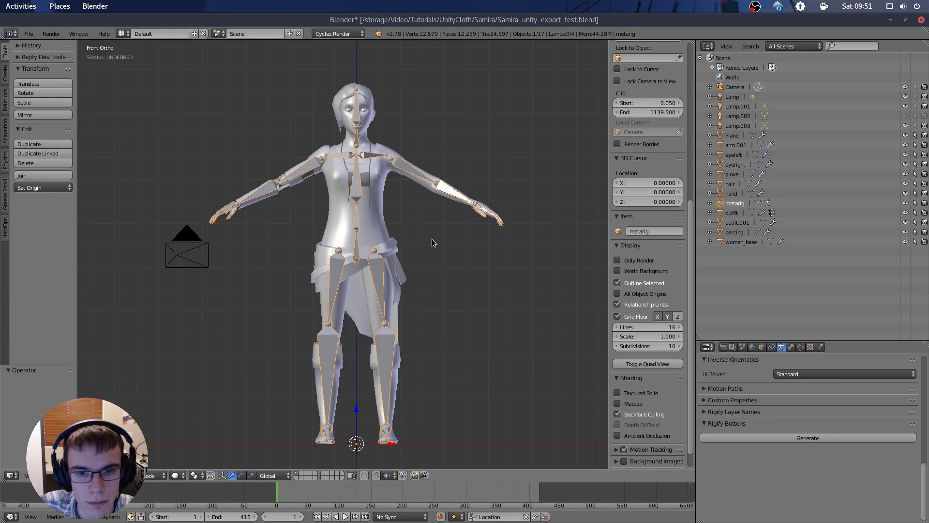
- Apply the metarig's location, rotation and scale
middle_click_drag(430, 247, 425, 243, "shift")
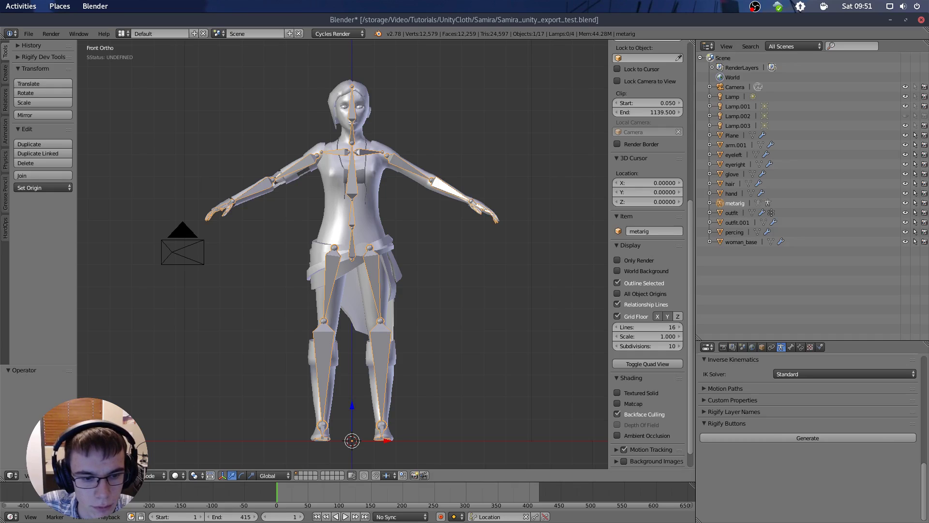
left_click(97, 475)
mouse_move(139, 427)
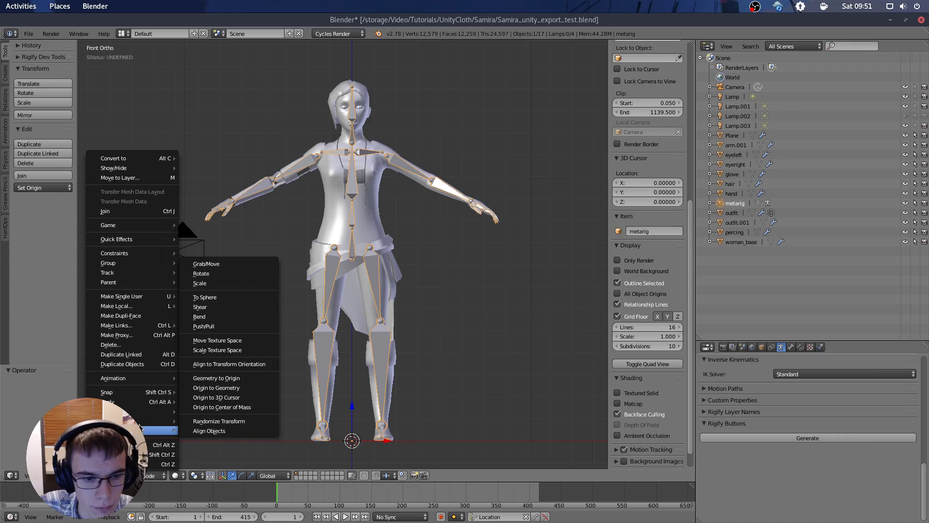
mouse_move(135, 405)
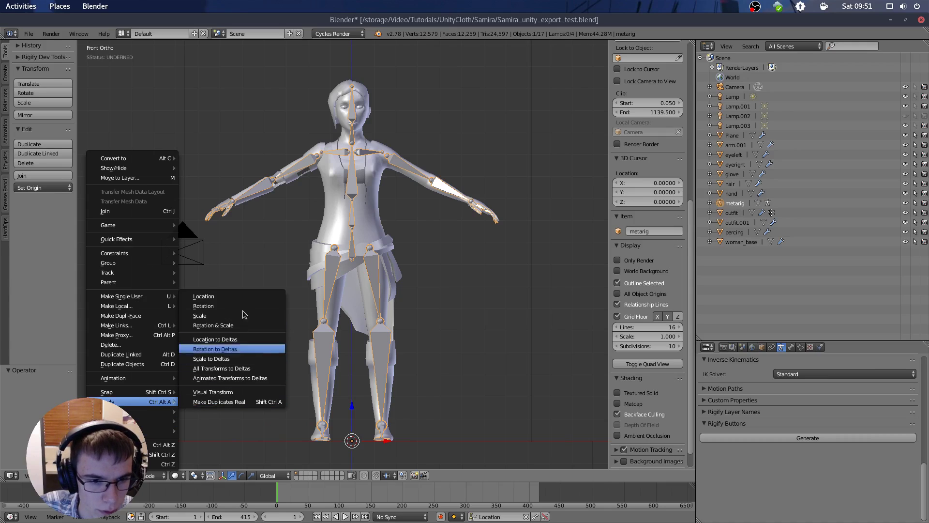
left_click(241, 296)
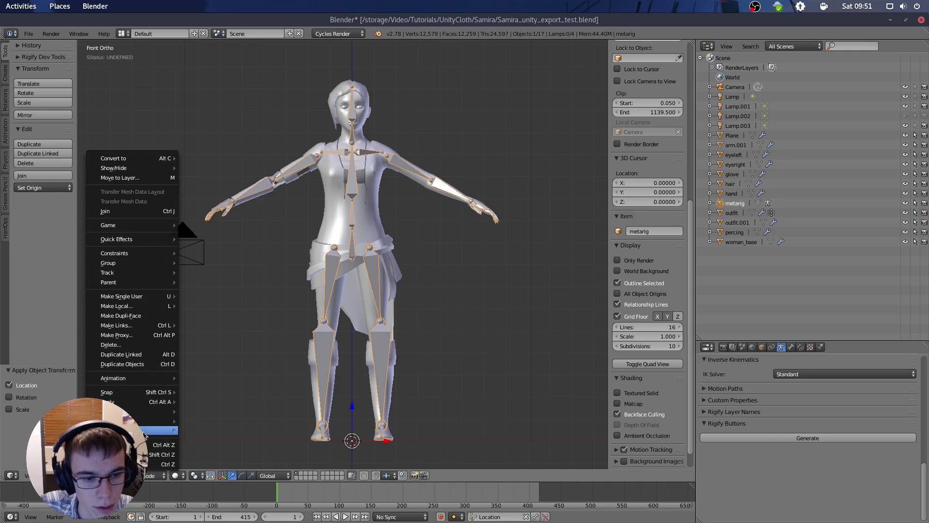
mouse_move(155, 406)
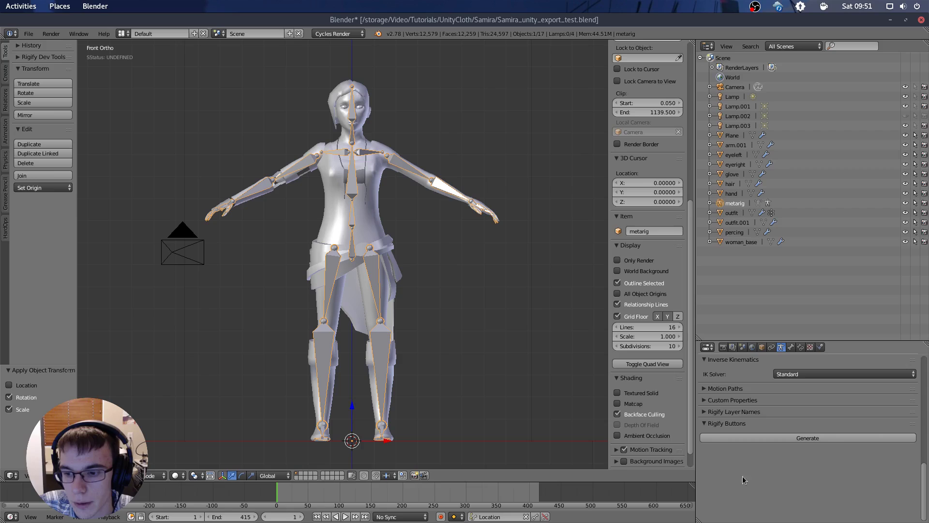
- Generate the Rigify control rig from the metarig
scroll(778, 421, "up", 4)
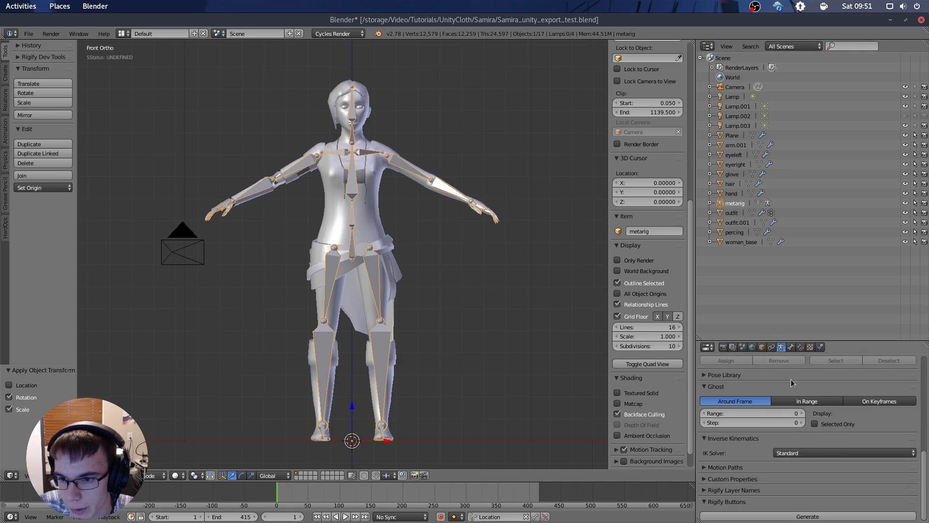
left_click(703, 501)
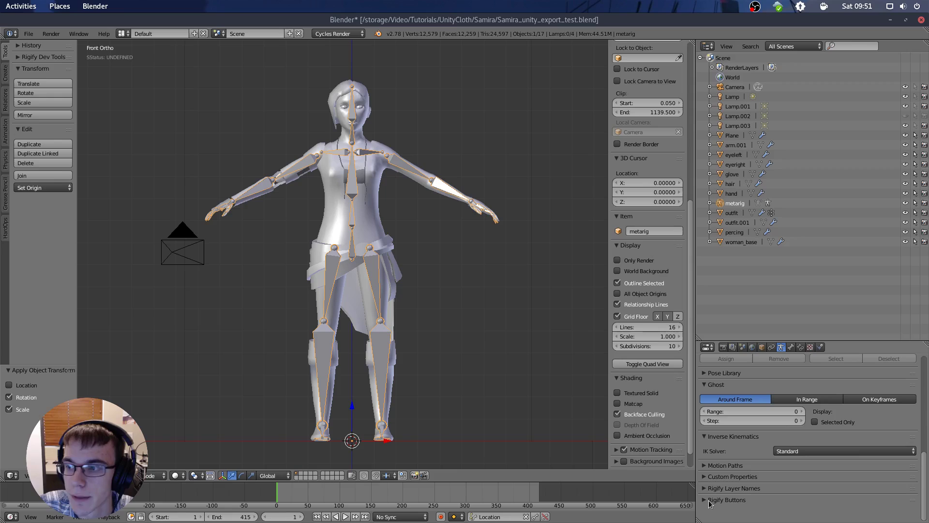
left_click(709, 502)
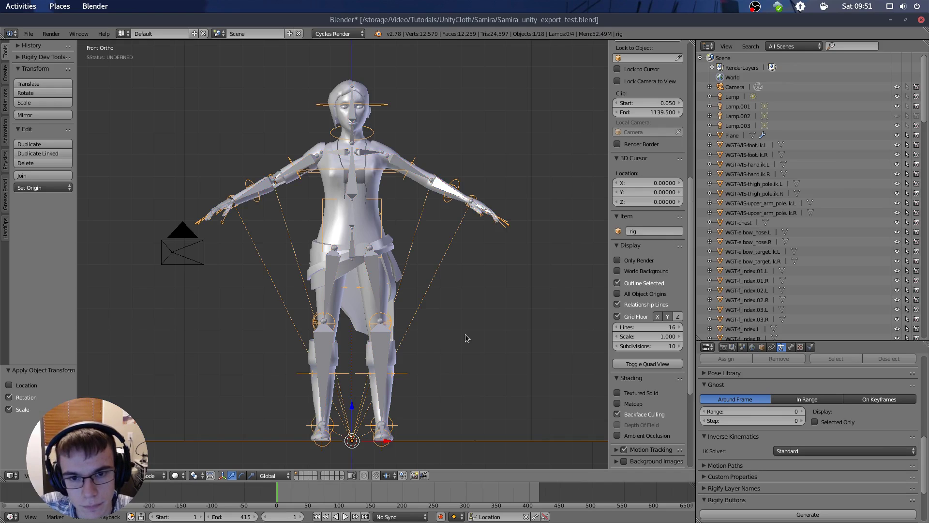
- Reopen the add-on preferences to review the Rigify to Unity add-on
left_click(11, 33)
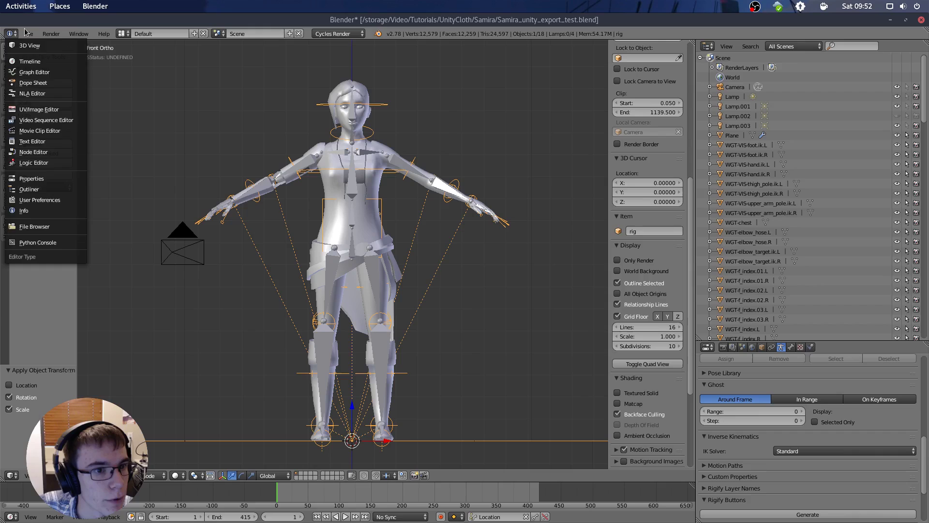
left_click(27, 34)
left_click(29, 34)
left_click(76, 139)
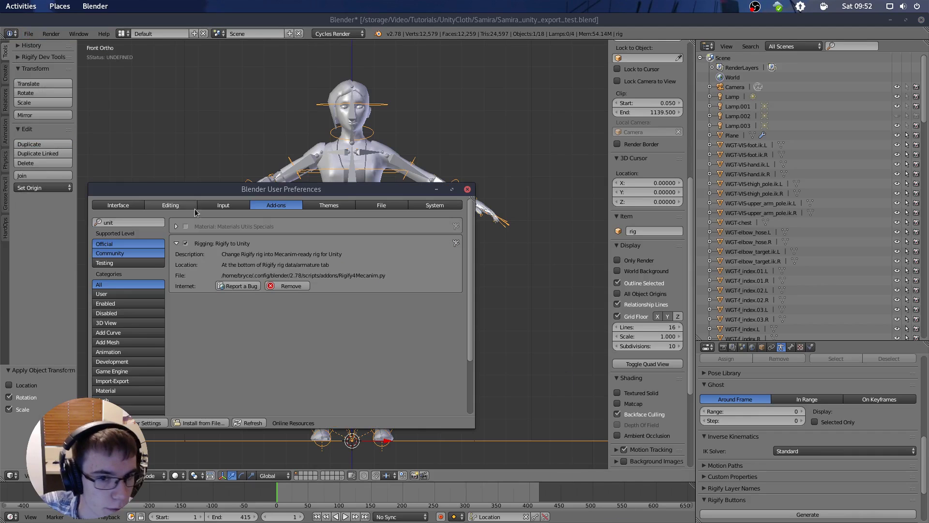
left_click_drag(287, 189, 300, 187)
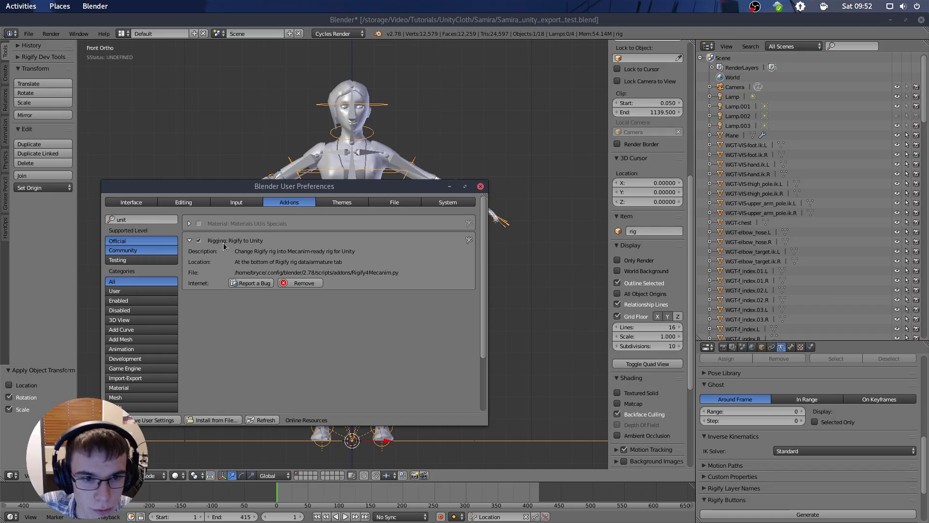
- Search the add-ons for "rigi" and inspect the Rigify add-on's details, collapsing them when done
left_click(142, 219)
type("rigi")
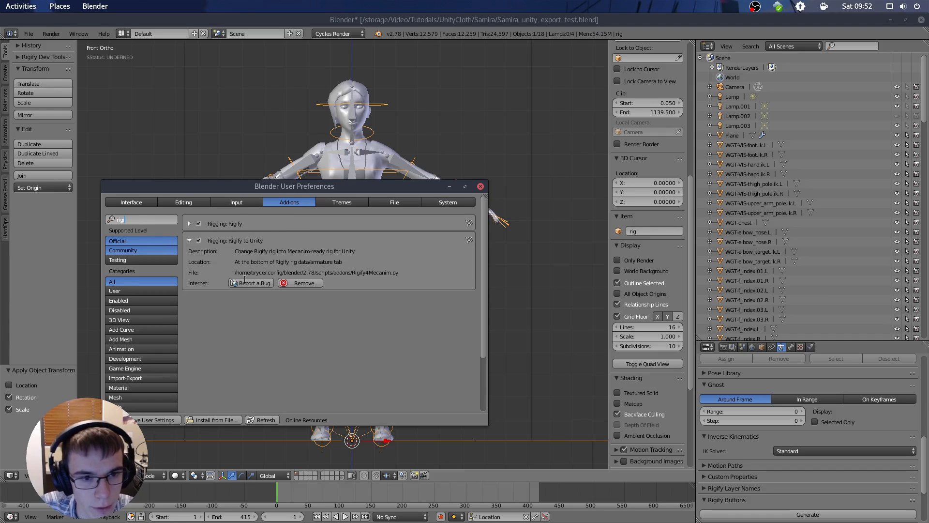
left_click(190, 223)
left_click(190, 223)
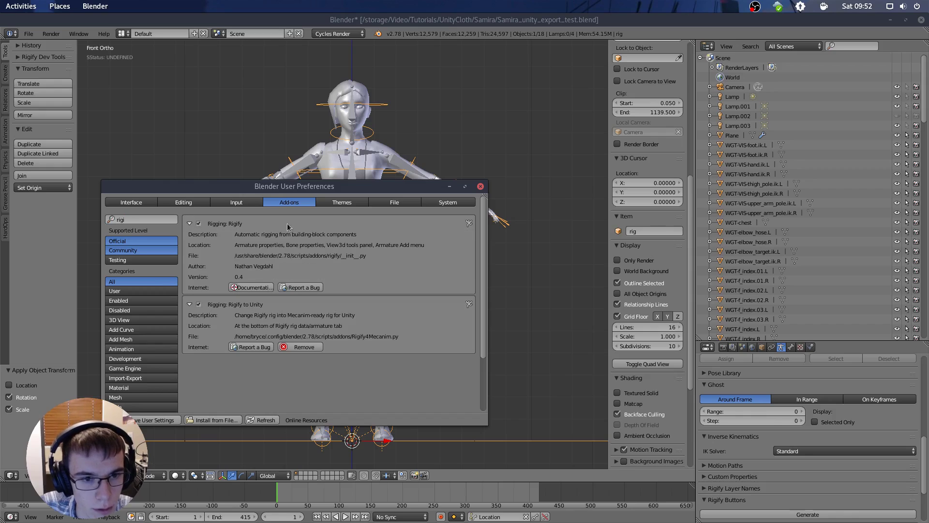
left_click(190, 223)
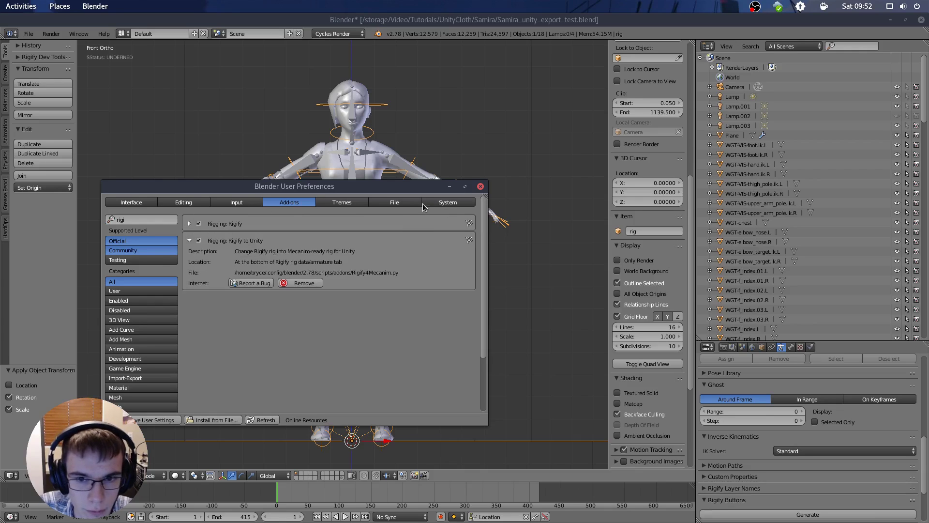
- Look through the Editing, Interface and File preferences, and close the preferences window
left_click(423, 203)
left_click(177, 203)
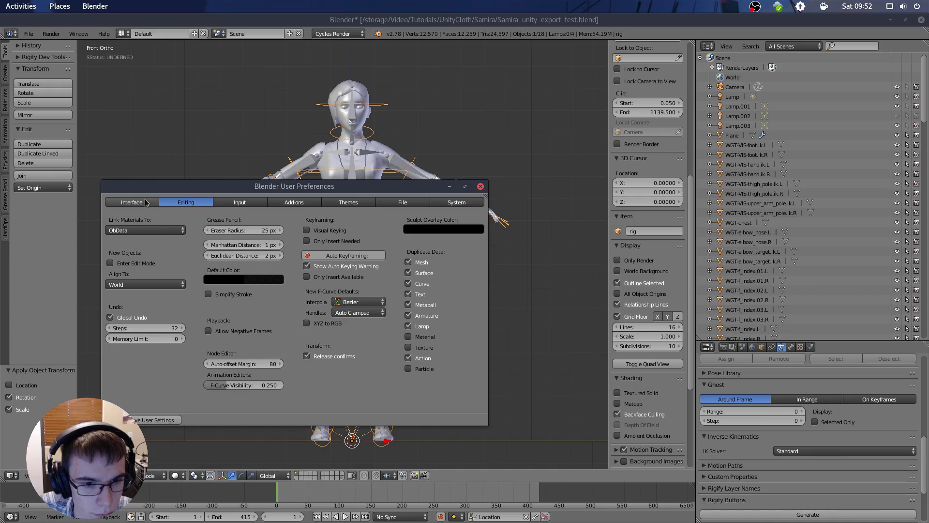
left_click(145, 202)
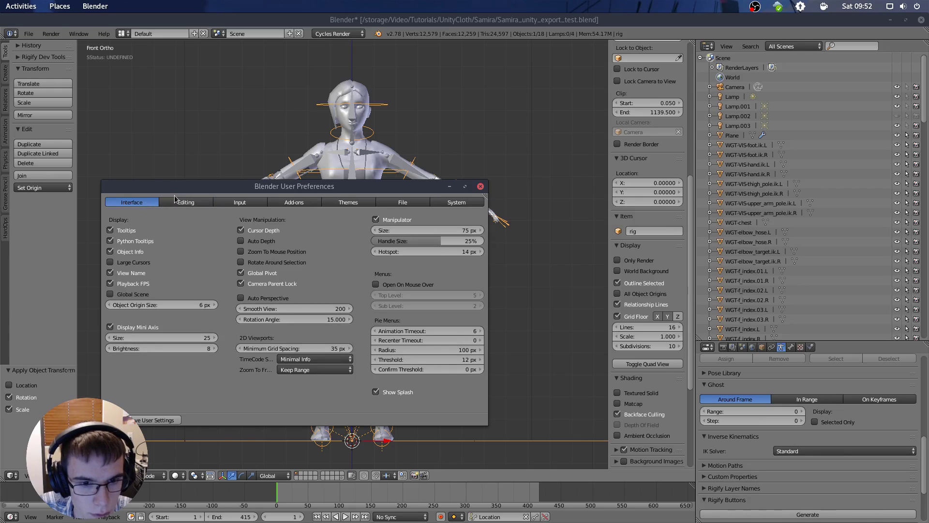
left_click(401, 204)
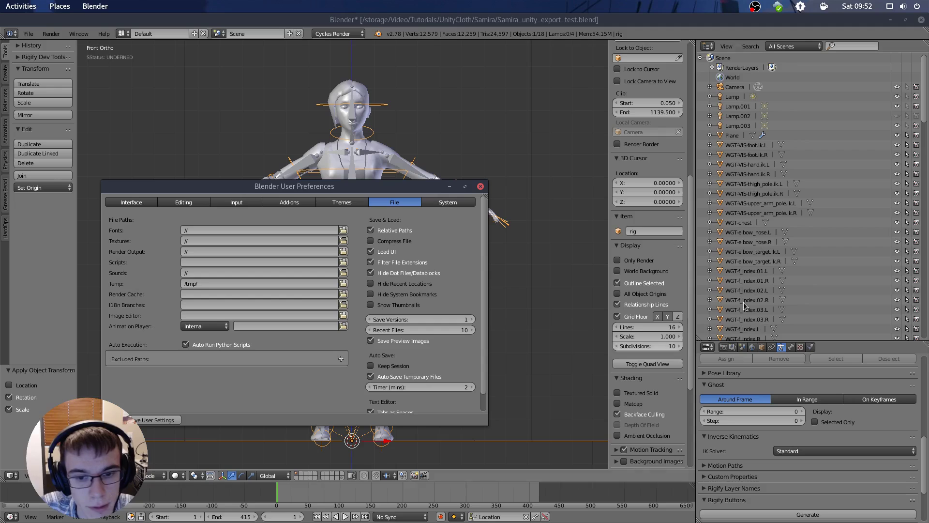
left_click_drag(397, 185, 366, 198)
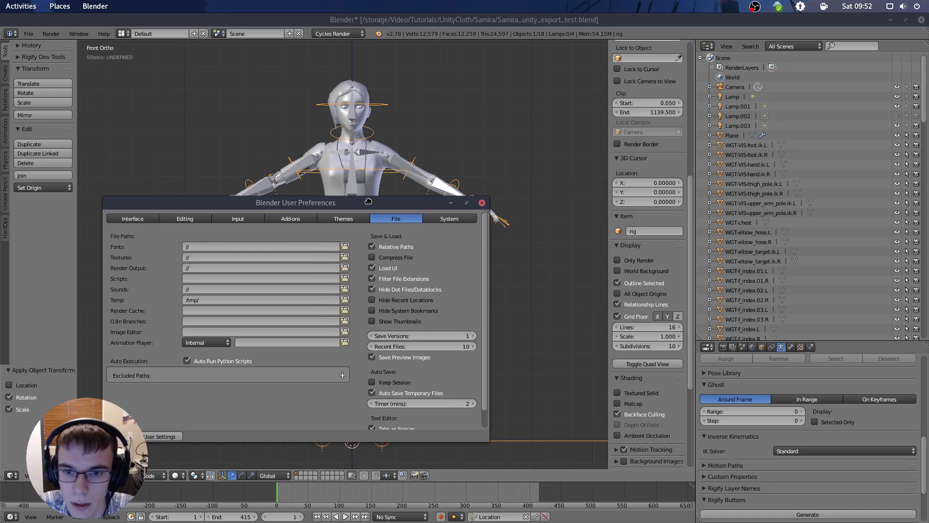
left_click(178, 218)
left_click(145, 219)
left_click(481, 204)
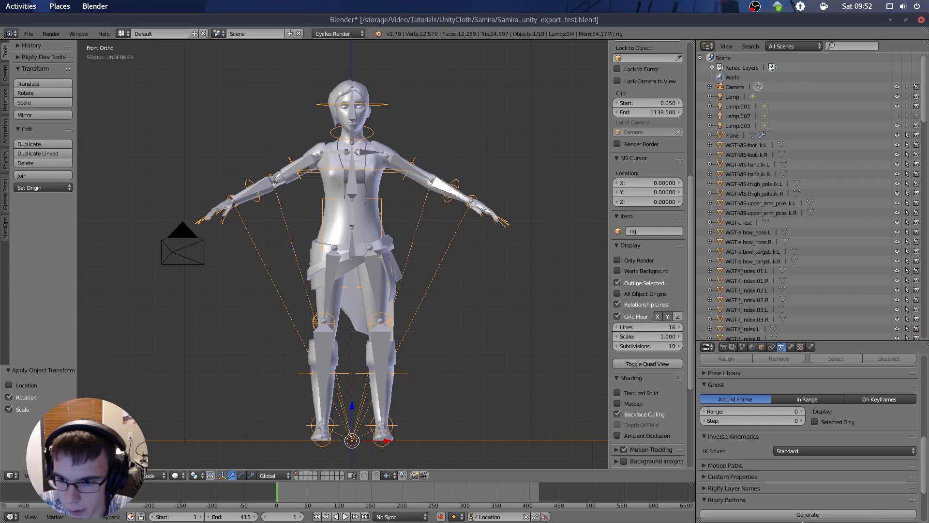
- Review the rig's Rigify to Unity converter options and inspect the generated control rig around the character
scroll(570, 376, "down", 1)
scroll(582, 388, "up", 1)
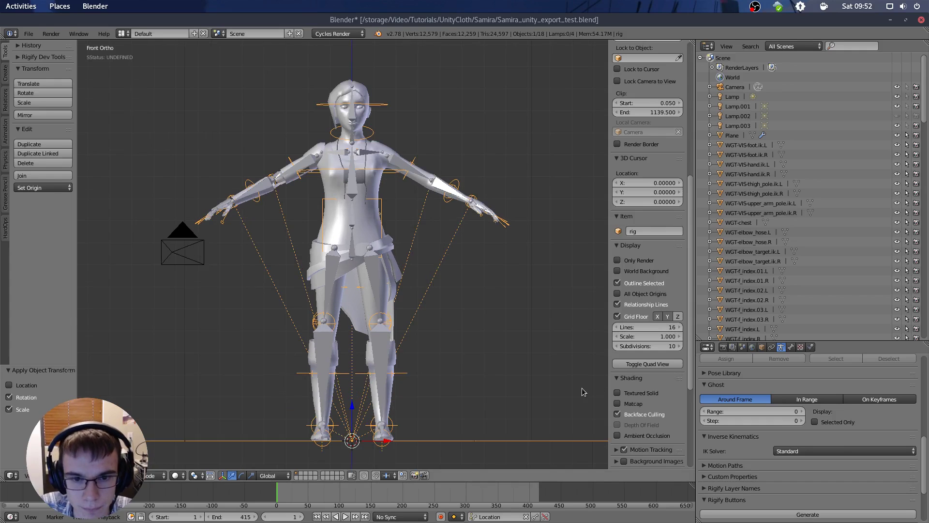
mouse_move(522, 314)
middle_mouse_down("shift")
mouse_move(514, 310)
mouse_move(521, 300)
middle_mouse_up("shift")
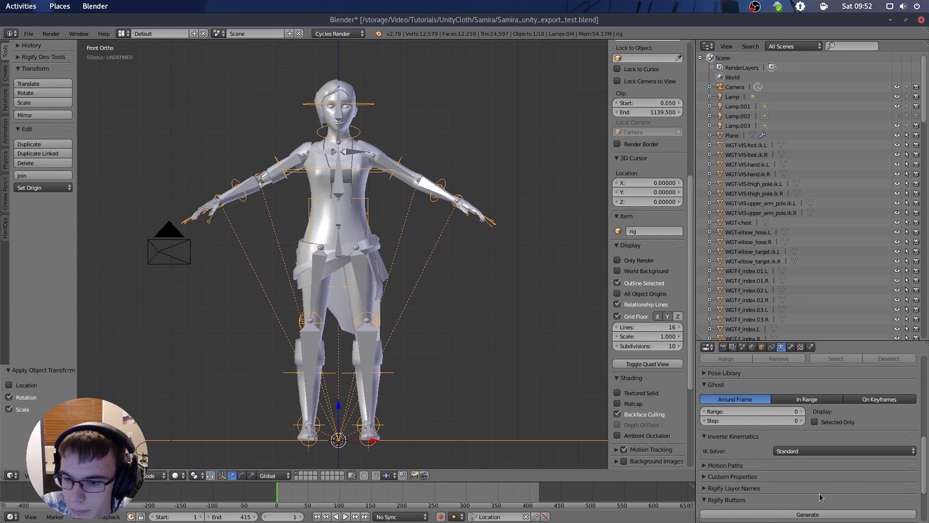
scroll(820, 497, "down", 3)
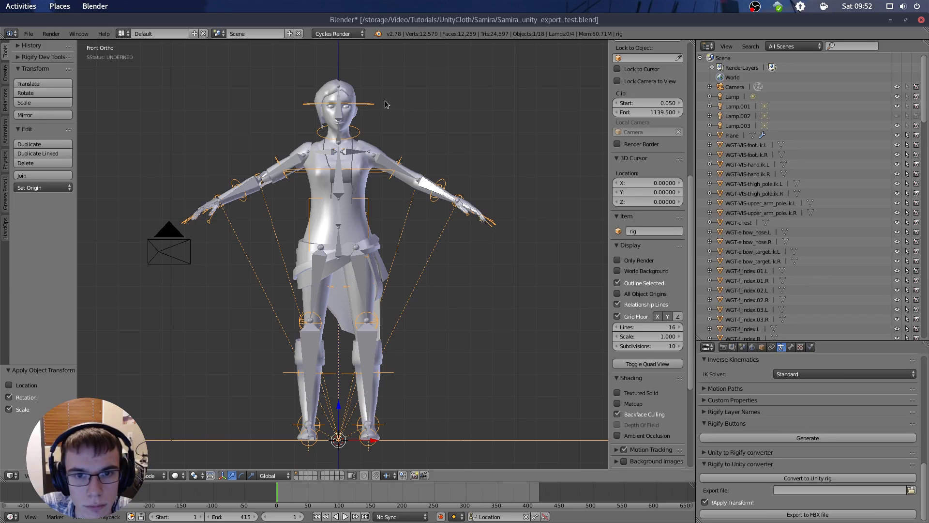
middle_click_drag(405, 105, 358, 168)
scroll(449, 212, "down", 2)
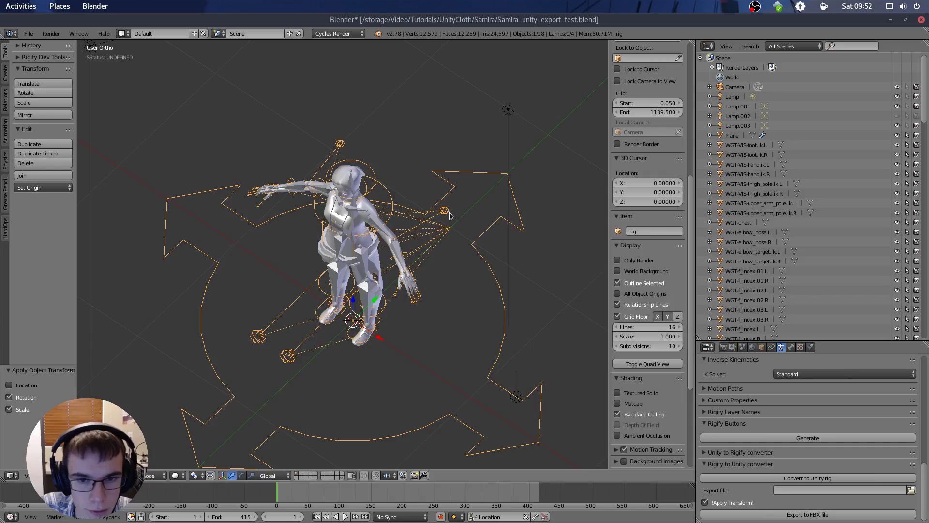
middle_click_drag(406, 139, 447, 75)
scroll(449, 130, "up", 3)
middle_click_drag(455, 127, 440, 120, "shift")
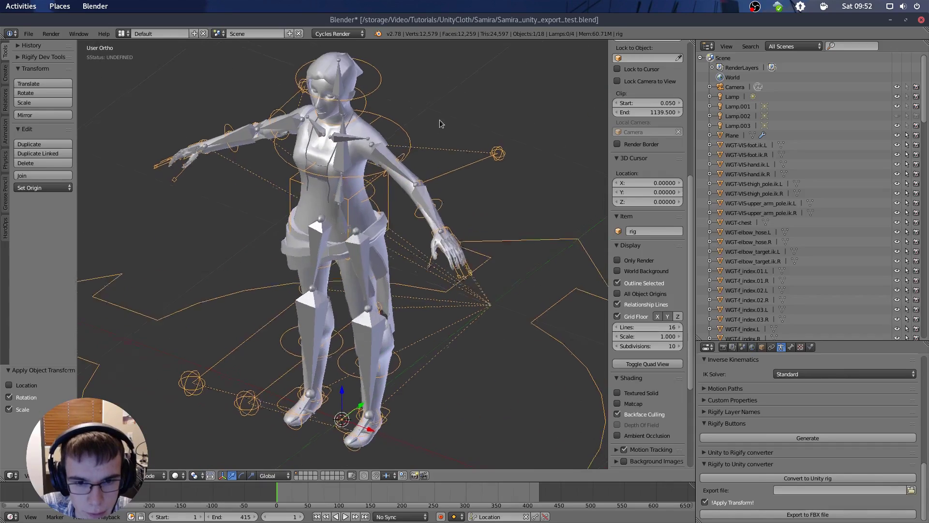
scroll(419, 283, "up", 2)
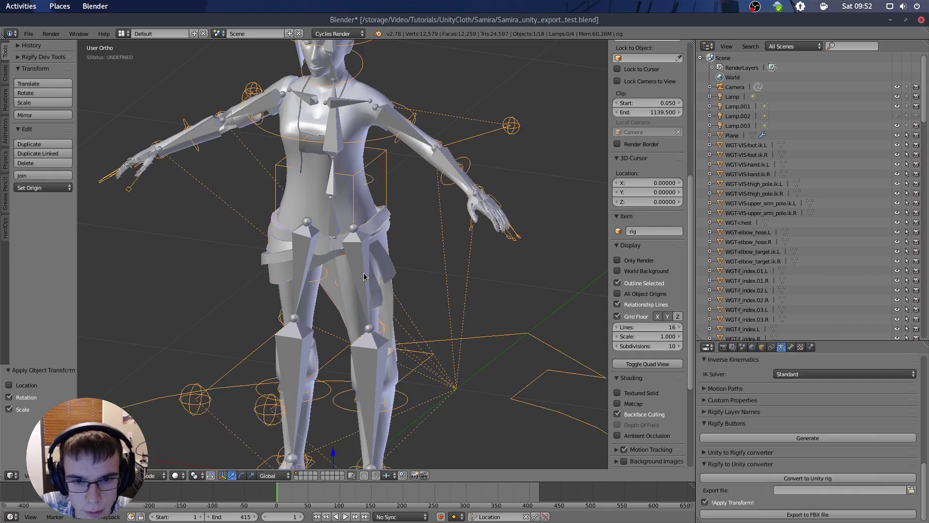
- Select the metarig, locate it in the outliner and toggle its viewport visibility off and on
right_click(368, 277)
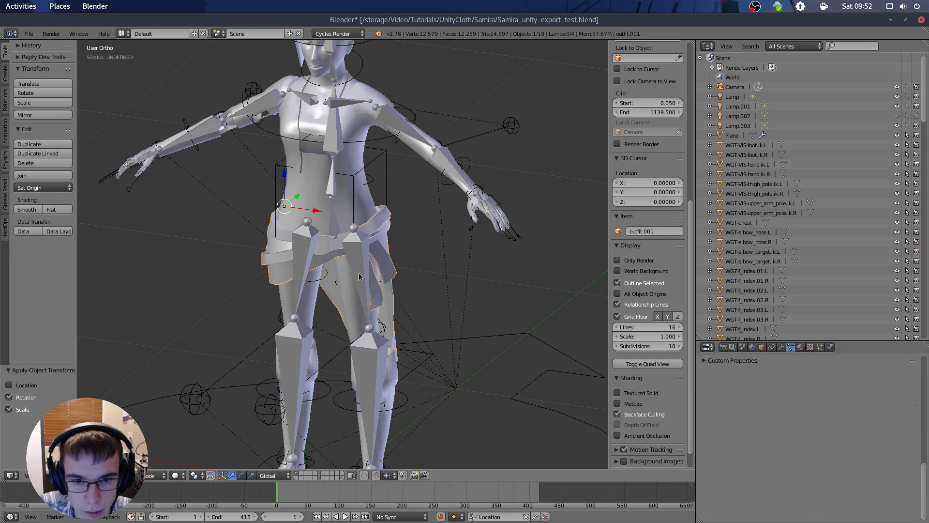
right_click(359, 277)
scroll(395, 265, "down", 2)
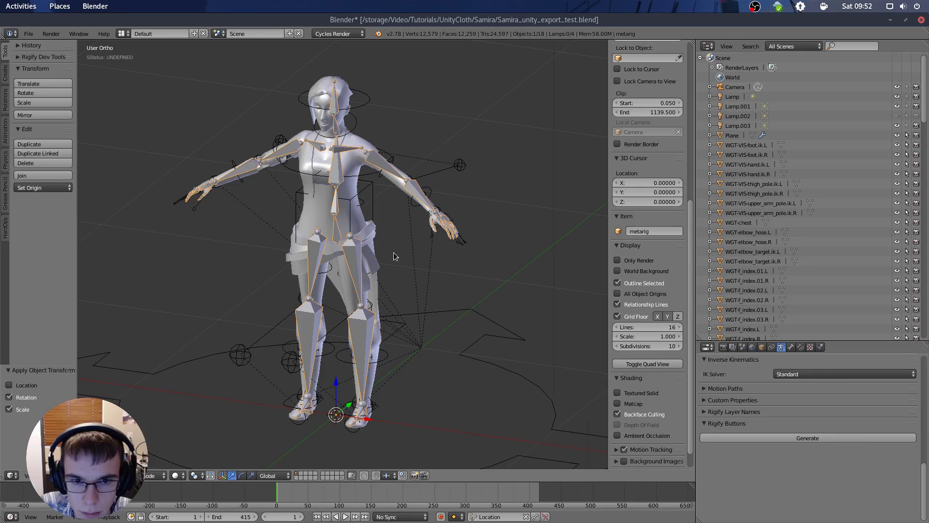
right_click(400, 210)
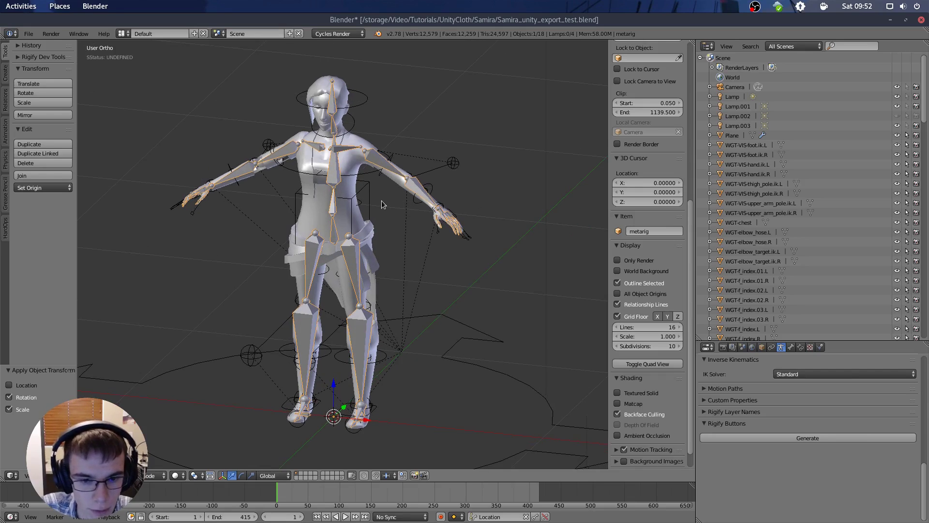
scroll(833, 218, "down", 12)
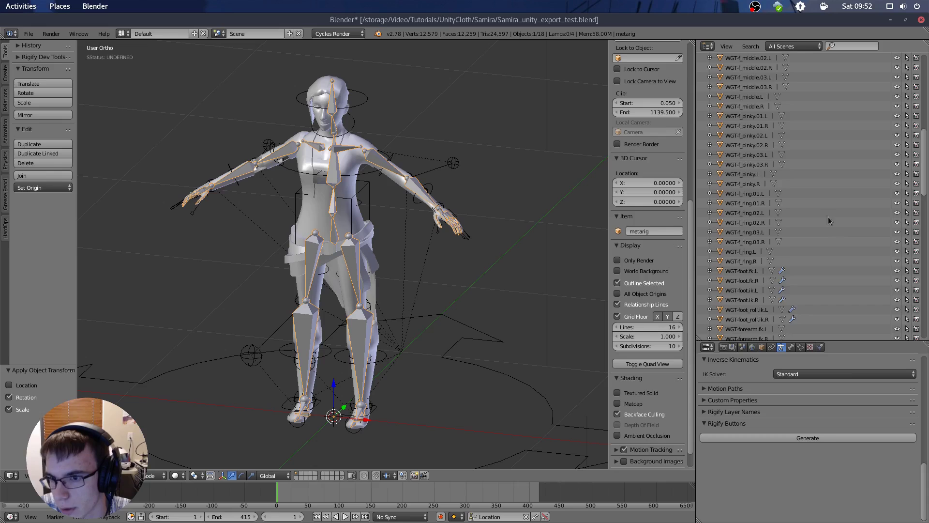
scroll(844, 195, "down", 15)
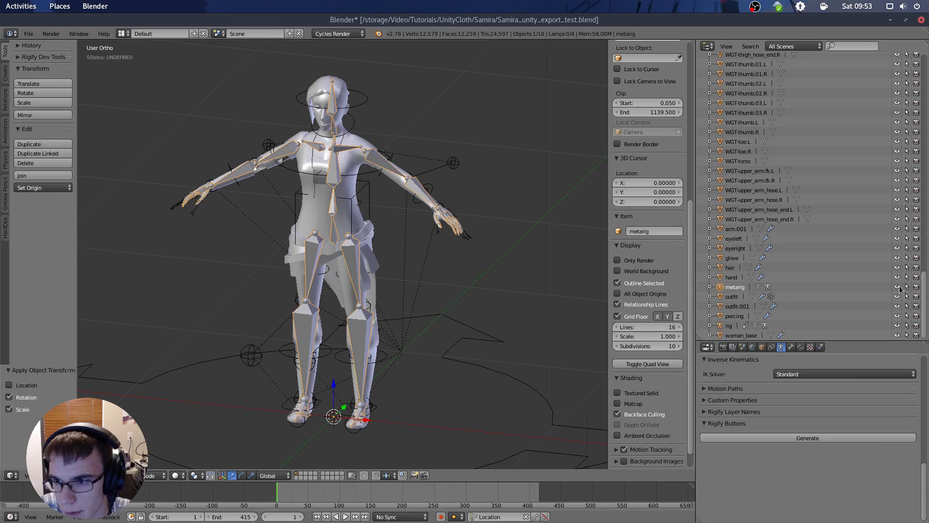
left_click(898, 287)
left_click(898, 287)
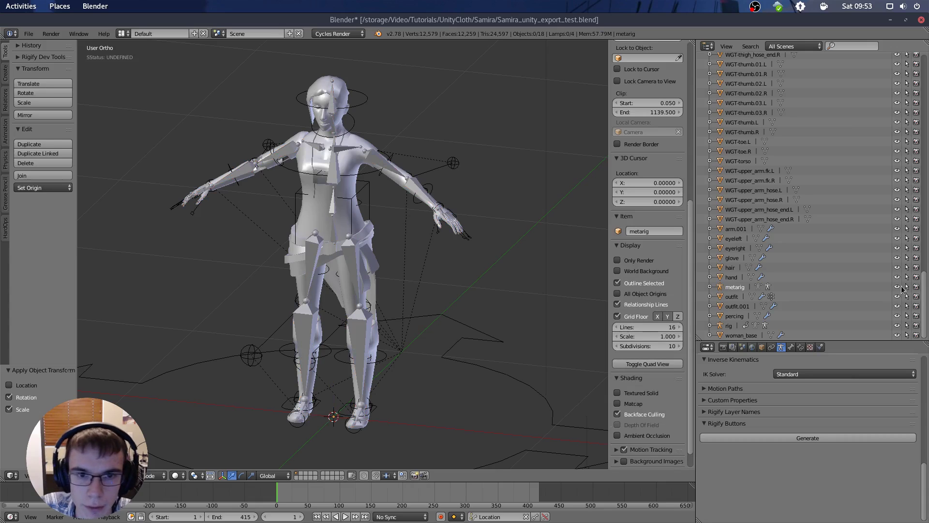
left_click(901, 287)
left_click(901, 286)
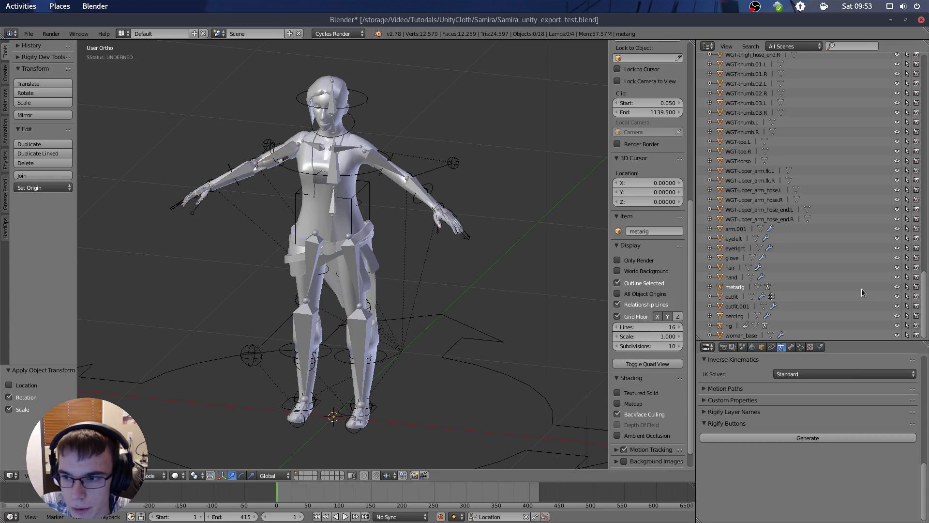
- Delete the metarig from the scene, keeping the generated rig
double_click(334, 169)
left_click(380, 163)
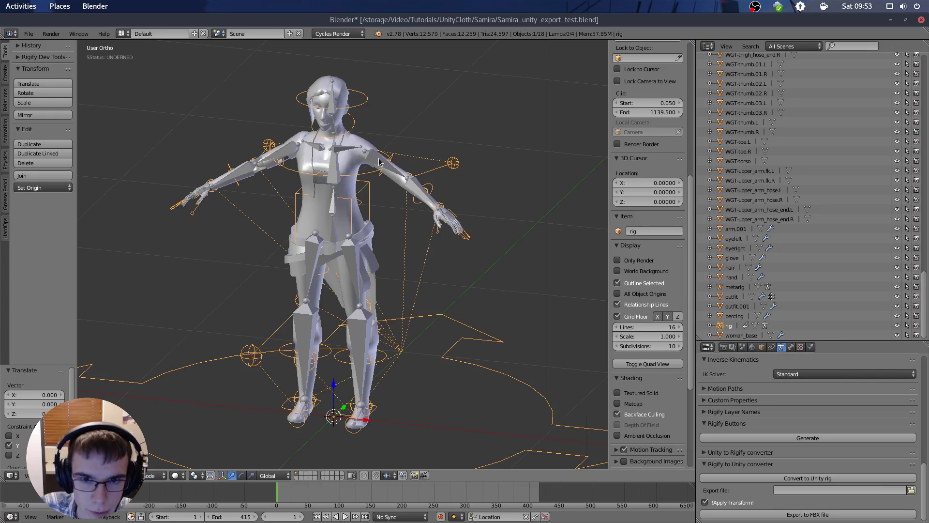
left_click(380, 162)
key("x")
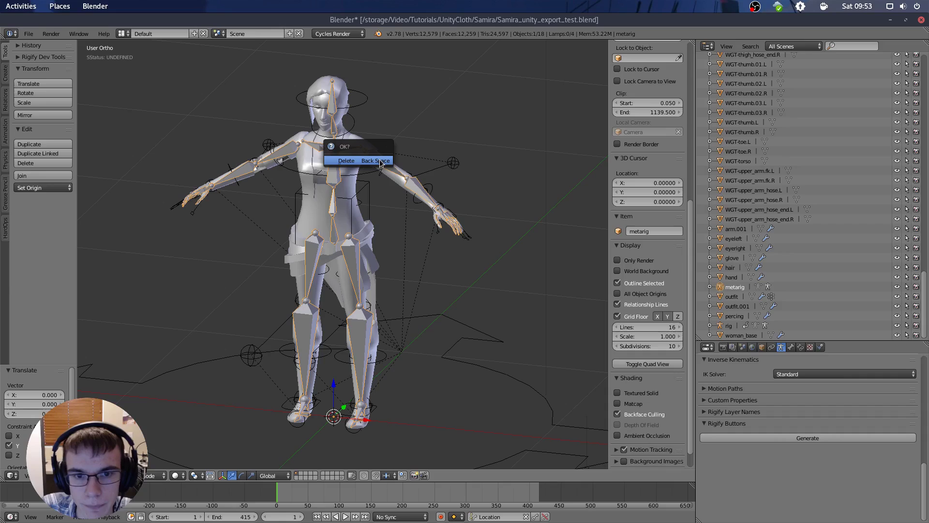
left_click(382, 163)
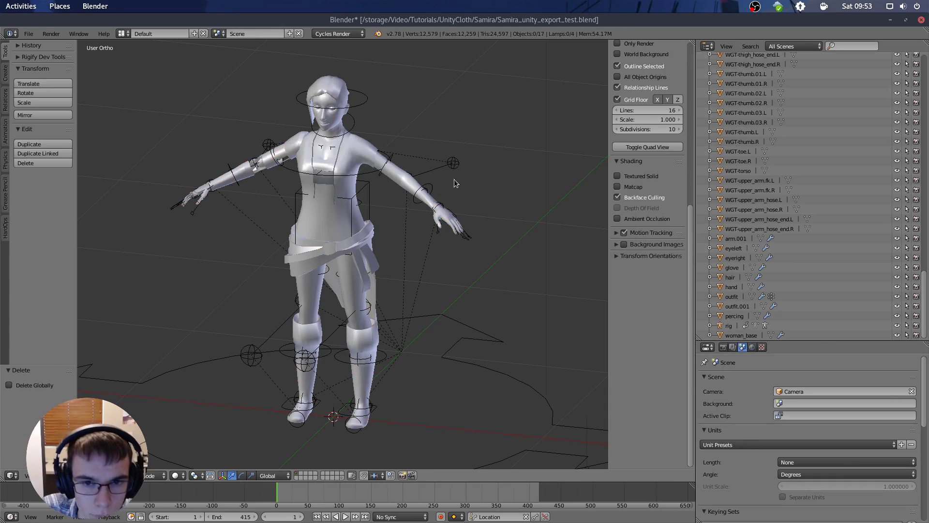
- Select the generated rig and review the Unity to Rigify converter options, collapsing them when done
right_click(360, 171)
right_click(362, 172)
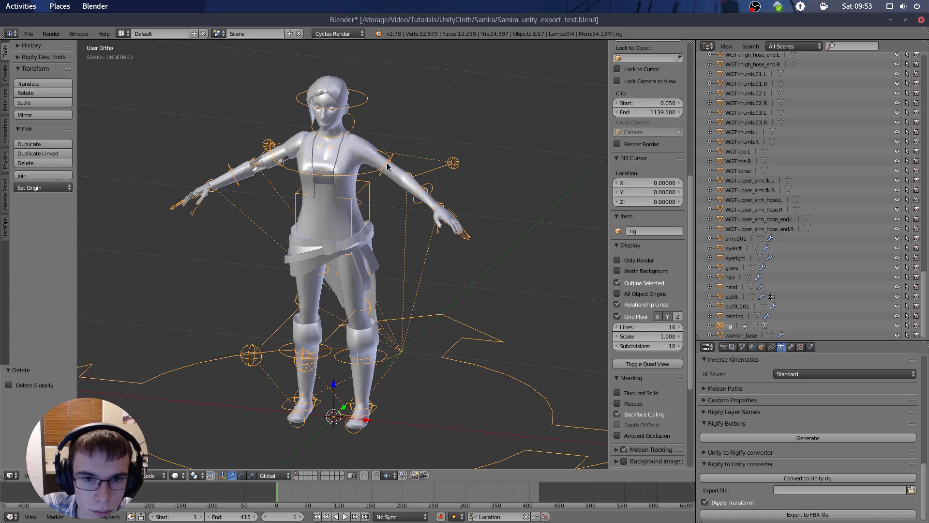
middle_click_drag(415, 148, 370, 170, "shift")
scroll(401, 169, "up", 1)
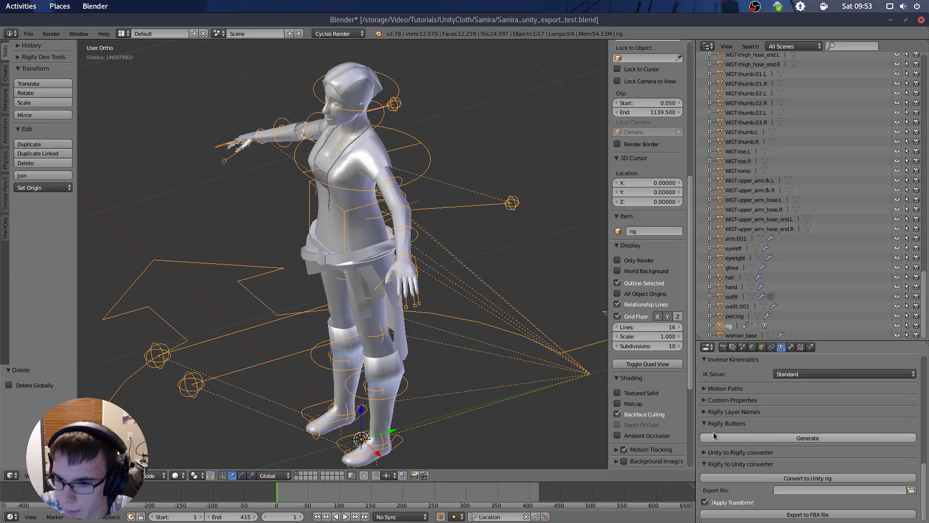
left_click(712, 453)
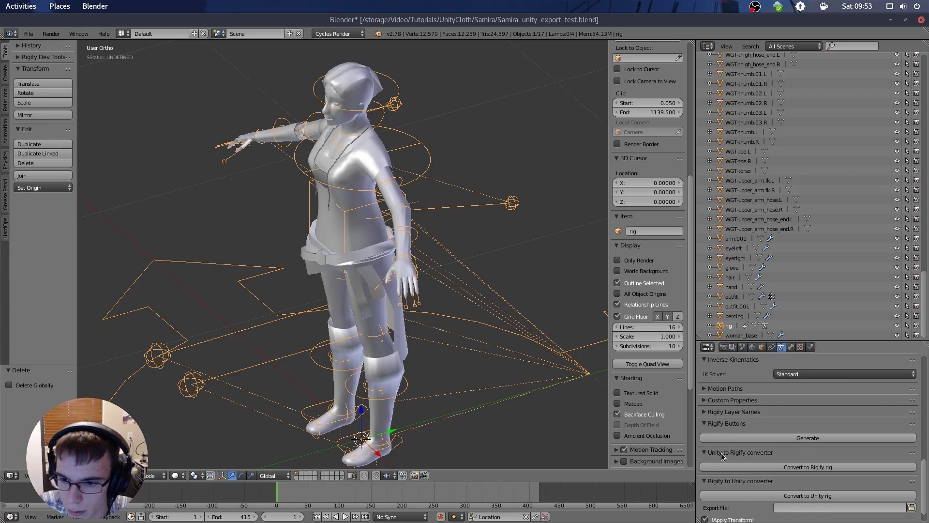
scroll(736, 454, "down", 1)
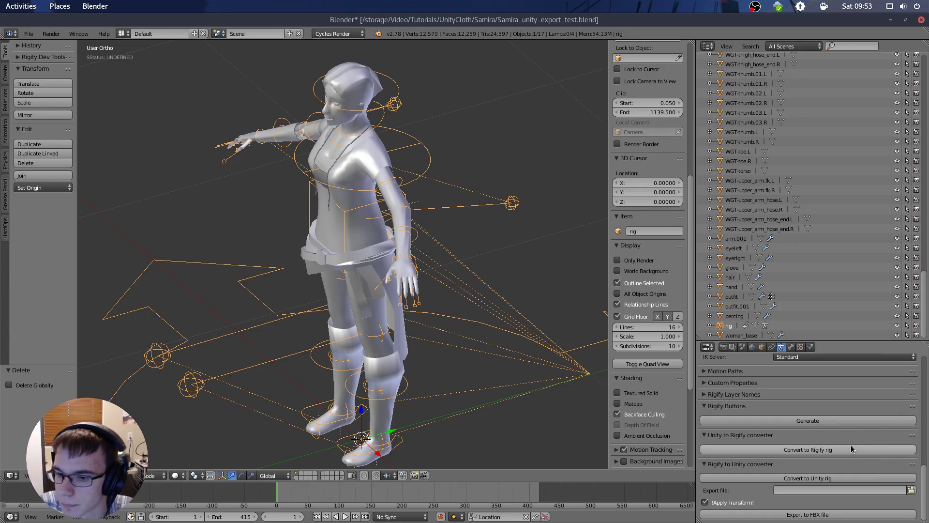
left_click(714, 435)
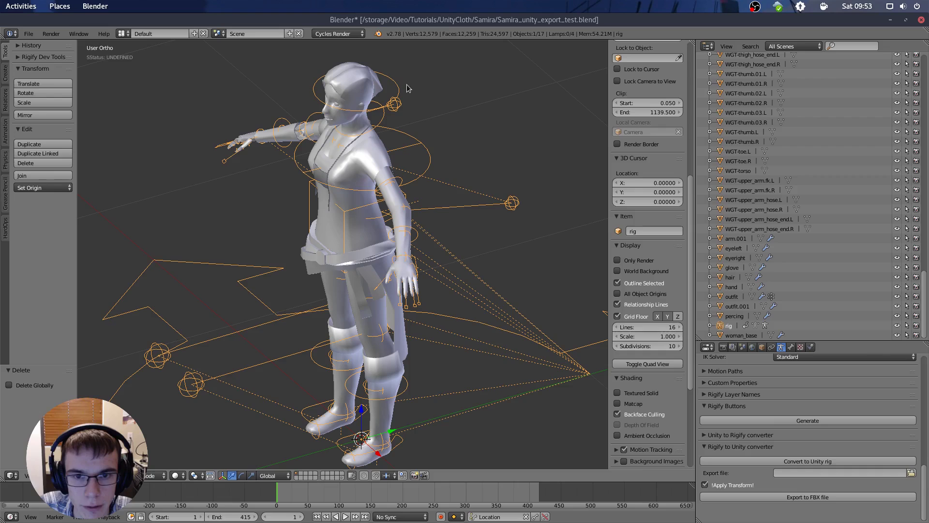
- Select the outfit mesh on the character's torso and try to save the file
middle_click_drag(484, 245, 468, 215)
key("a")
right_click(415, 167)
middle_click_drag(416, 186, 438, 130)
right_click(418, 147)
key("ctrl+s")
left_click(421, 151)
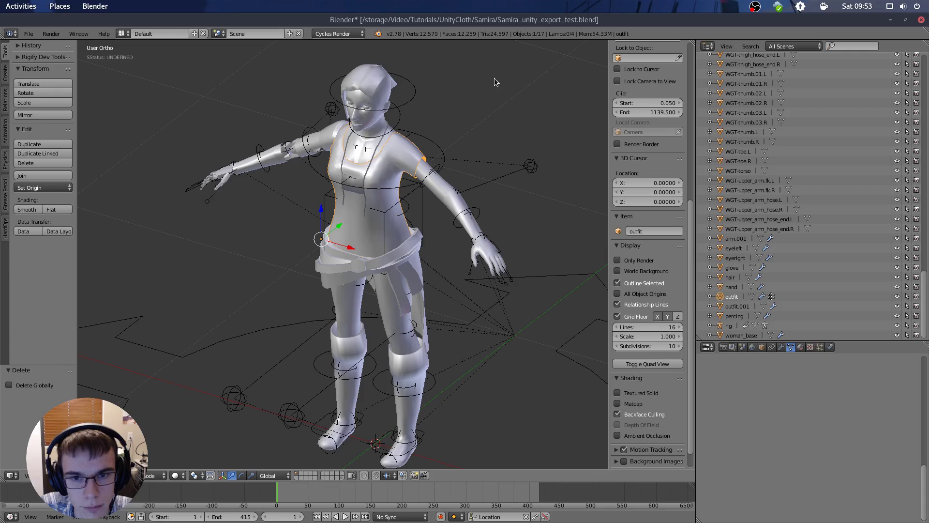
- Select all of the character's meshes and add the generated rig as the active object
key("a")
key("a")
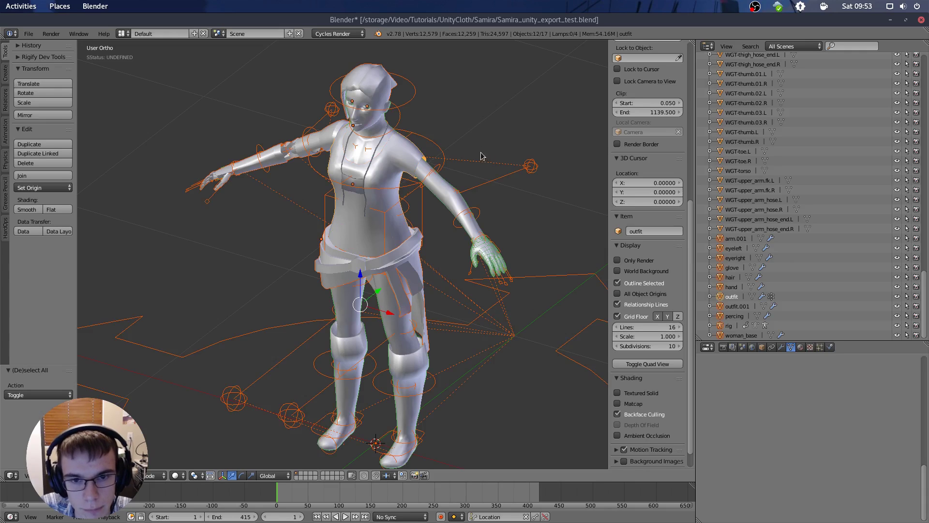
key("b")
middle_click_drag(441, 155, 460, 170)
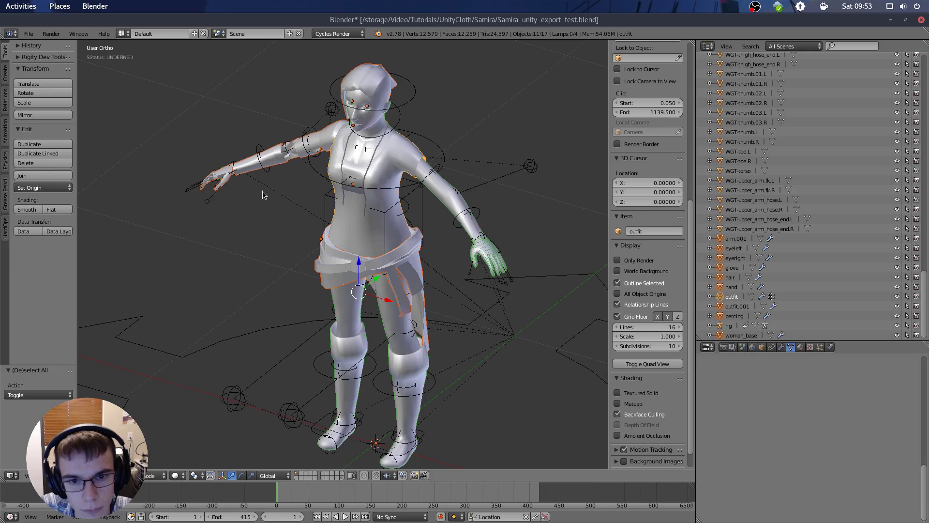
scroll(438, 216, "down", 6)
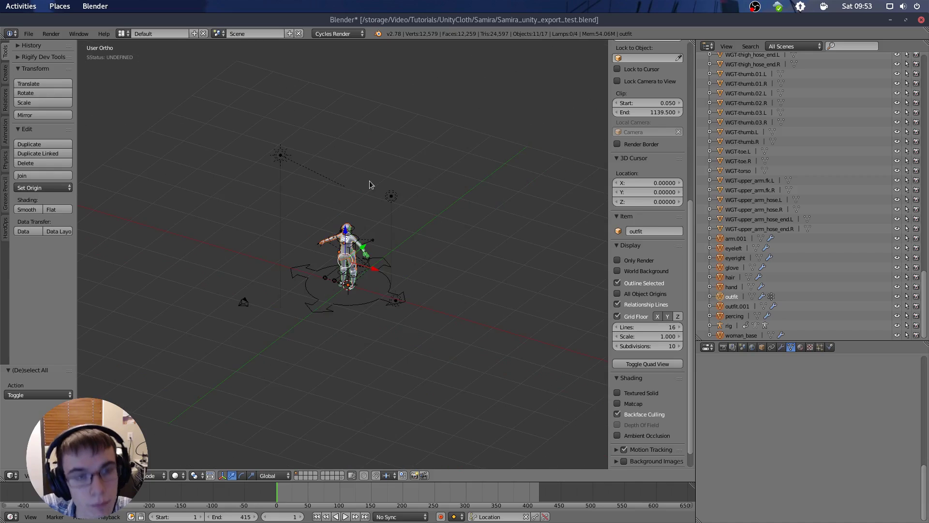
scroll(373, 185, "up", 8)
scroll(401, 193, "up", 3)
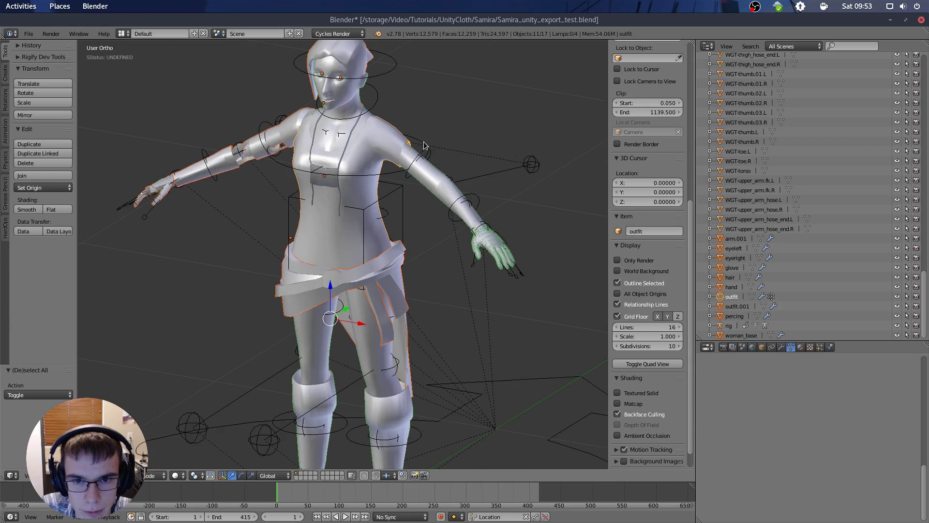
right_click(424, 145, "shift")
- Parent the selected meshes to the rig using Armature Deform With Automatic Weights
key("space")
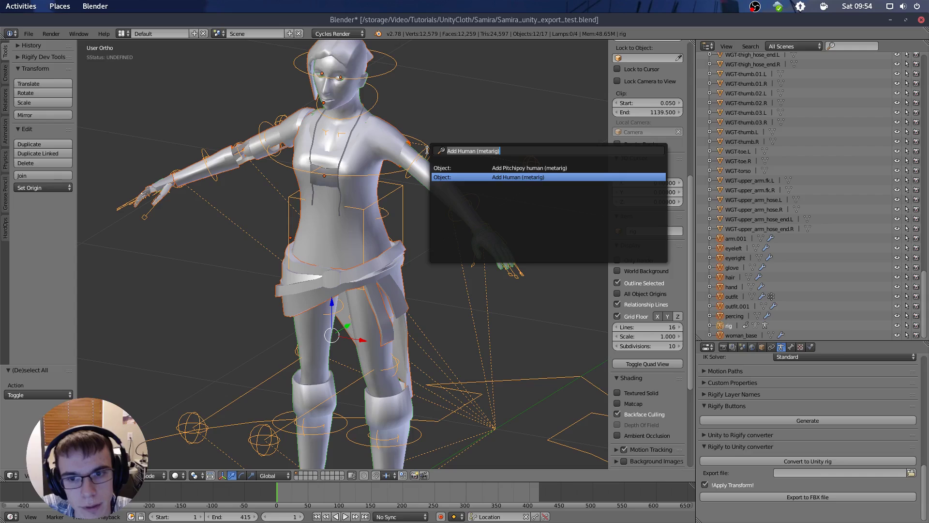
type("paren")
key("Return")
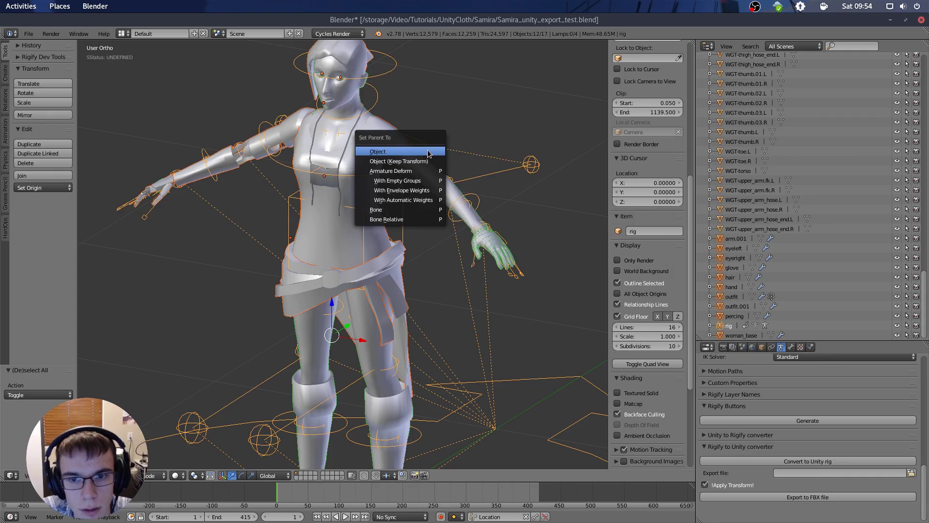
key("Down")
key("Down")
key("Down")
key("Down")
key("Down")
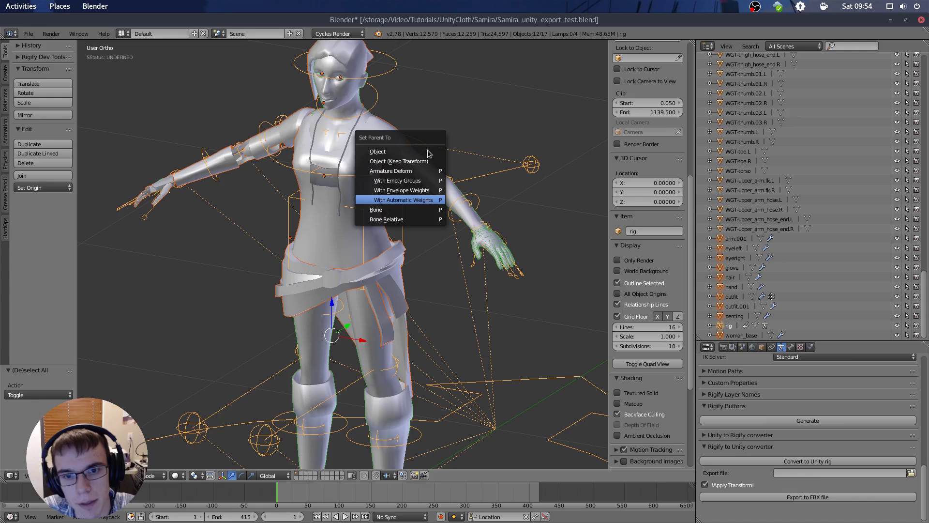
key("Return")
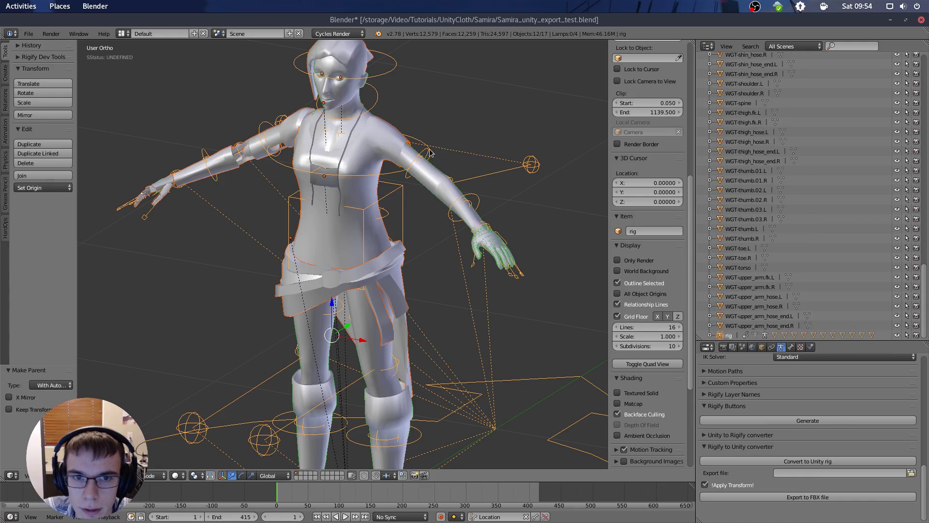
- Select the generated rig and switch it to Pose Mode
middle_click_drag(407, 178, 406, 165, "shift")
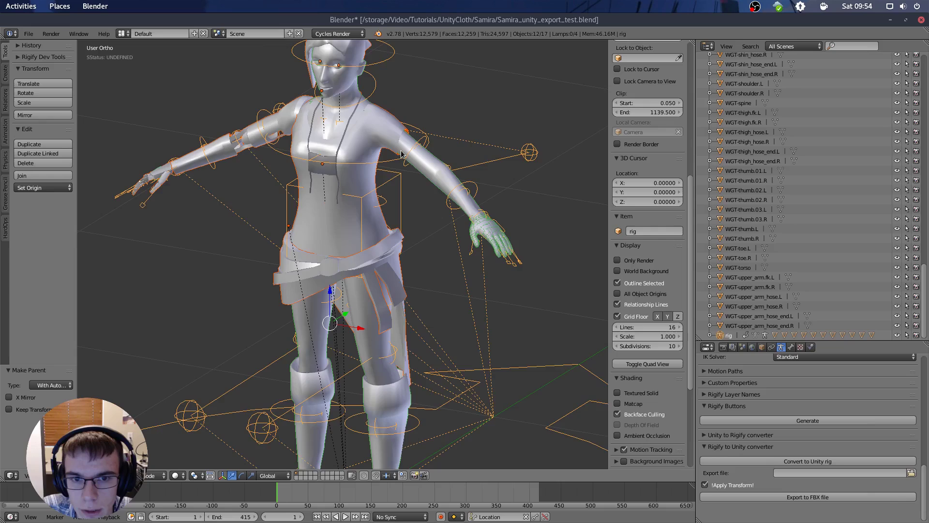
scroll(404, 153, "down", 2)
right_click(384, 176)
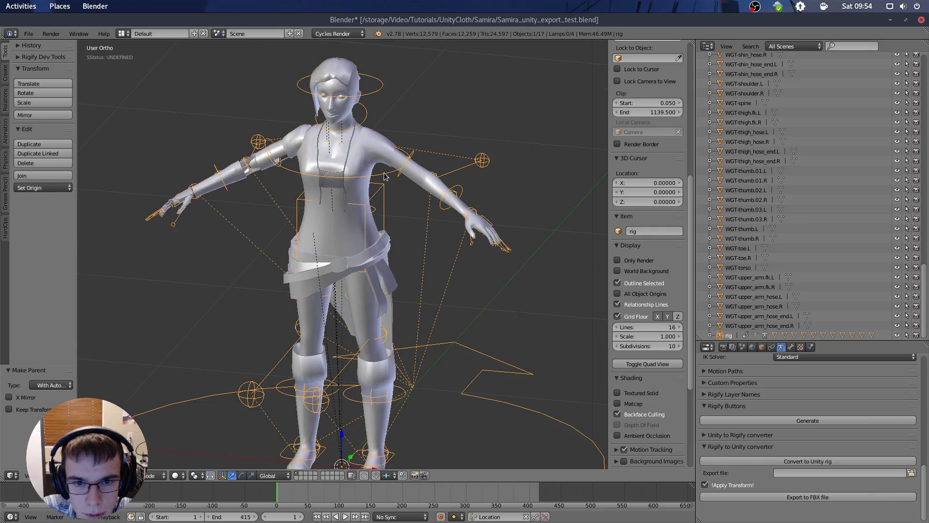
key("Tab")
key("Tab")
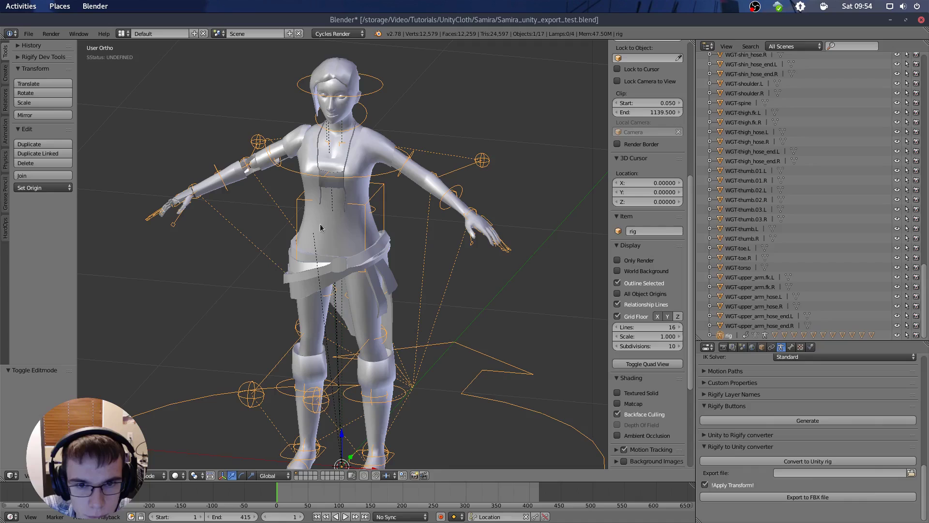
key("ctrl+Tab")
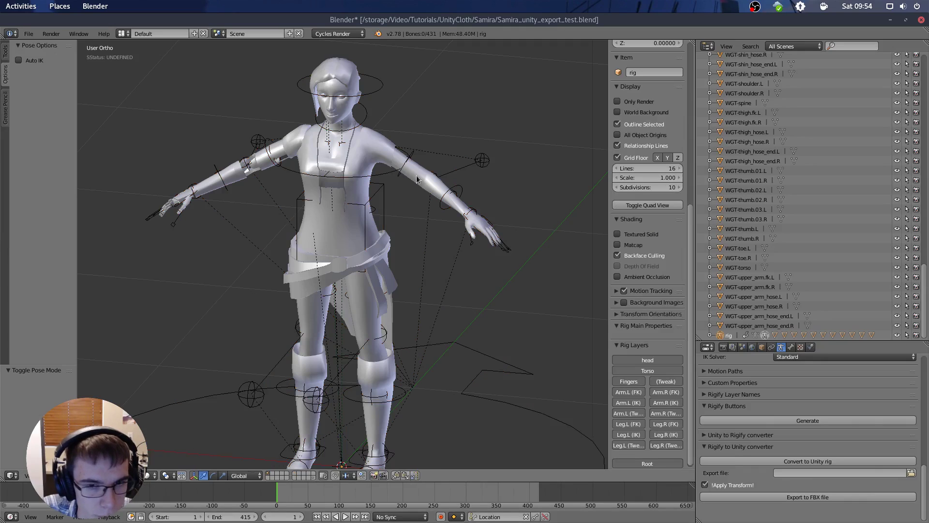
- Try posing the character with the torso and chest bones, undo each change and deselect the bones
right_click(378, 195)
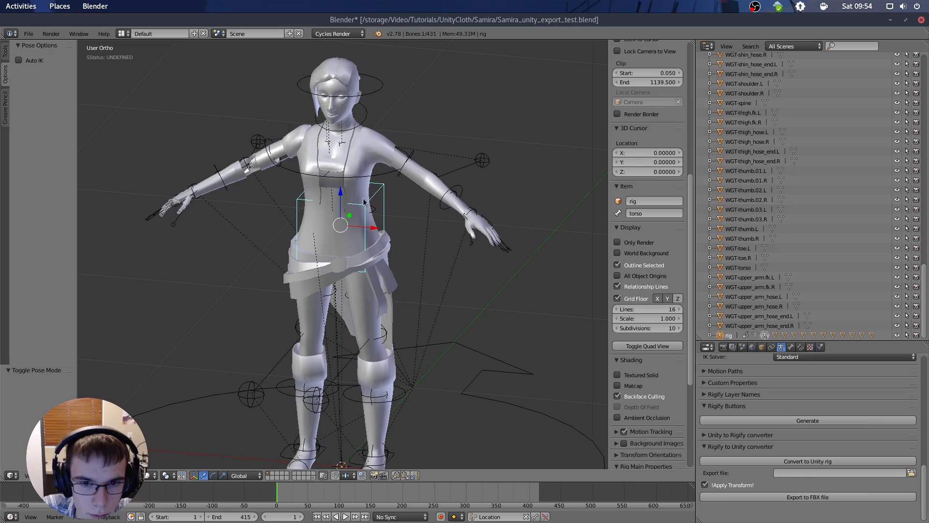
mouse_move(339, 193)
left_mouse_down()
mouse_move(339, 221)
mouse_move(327, 214)
mouse_move(337, 208)
left_mouse_up()
key("ctrl+z")
right_click(387, 172)
key("ctrl+alt+r")
key("ctrl+z")
key("a")
middle_click_drag(571, 214, 432, 262)
key("Tab")
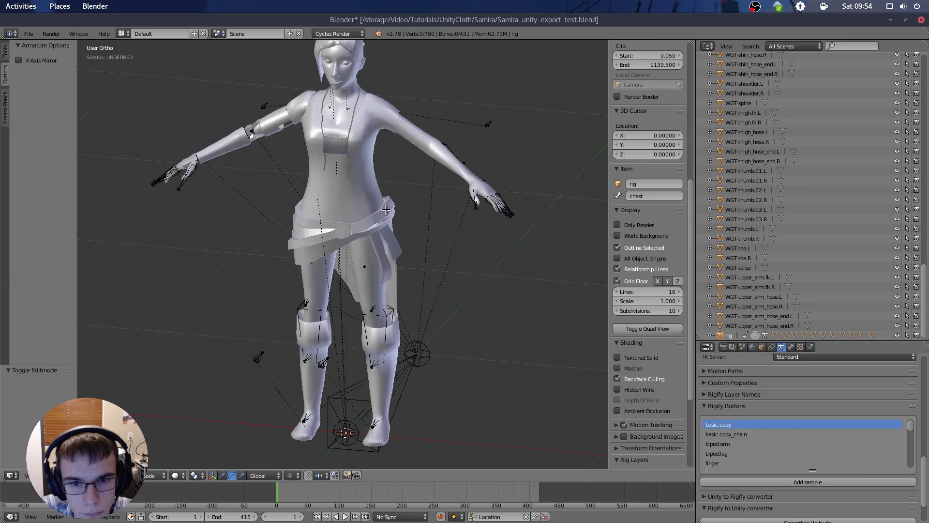
key("Tab")
- Select the outfit.001 mesh around the hips and remove its Armature modifier that has no object assigned
right_click(391, 214)
right_click(391, 247)
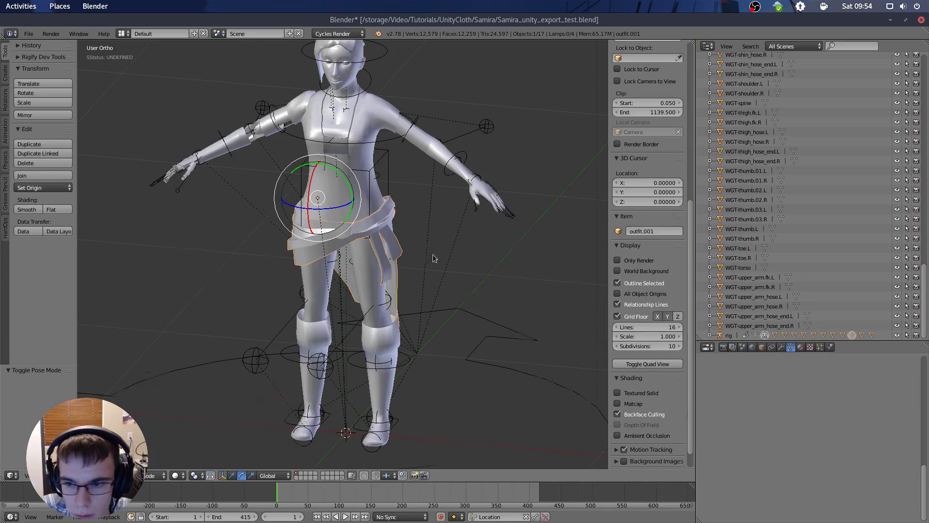
scroll(434, 257, "down", 1)
left_click(780, 350)
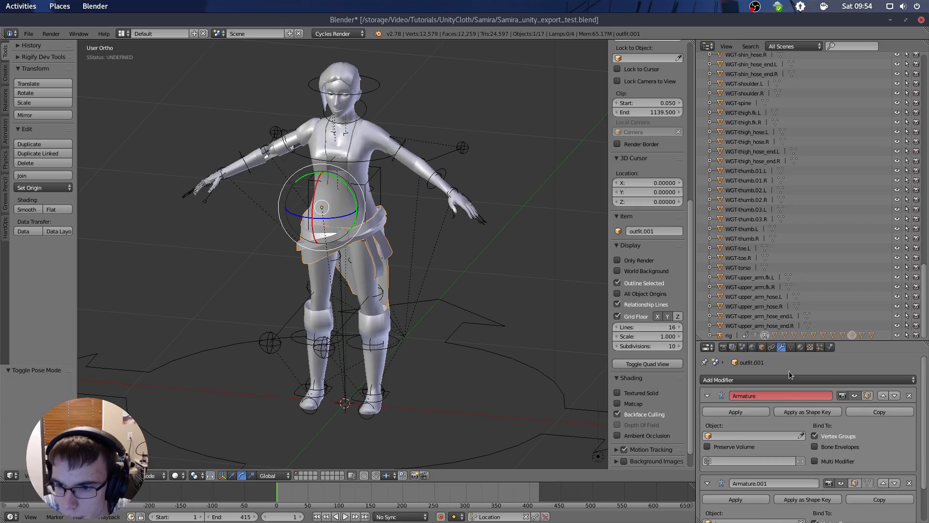
scroll(865, 432, "down", 2)
left_click(910, 443)
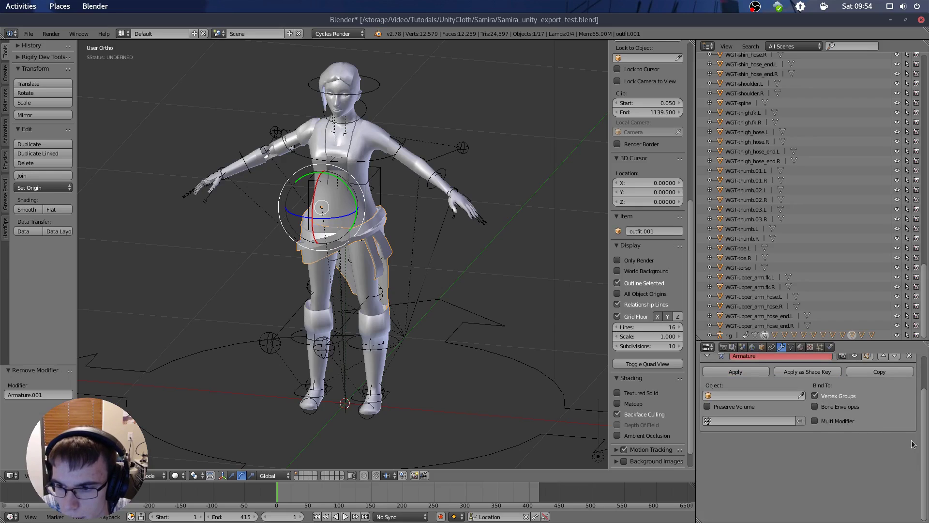
left_click(910, 355)
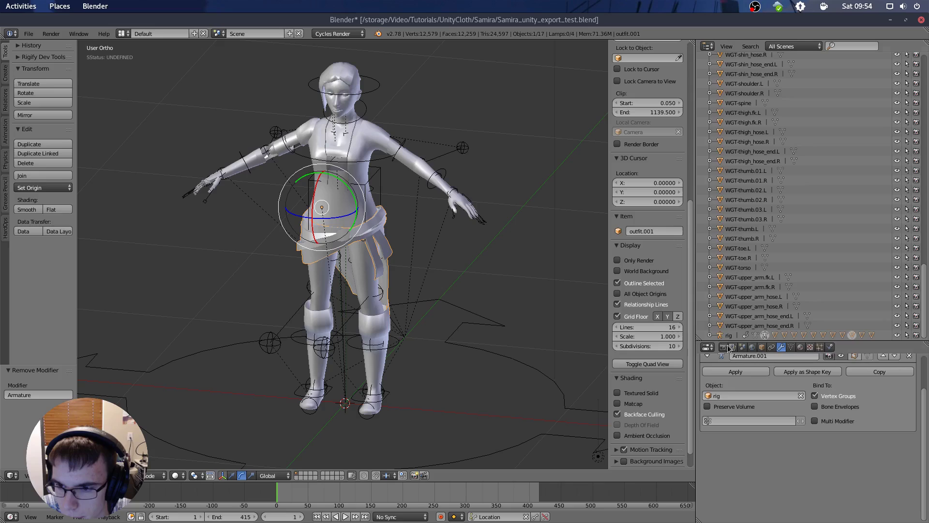
- Examine the outfit mesh's object settings and the full list of its vertex groups
left_click(771, 348)
left_click(762, 347)
scroll(806, 382, "down", 6)
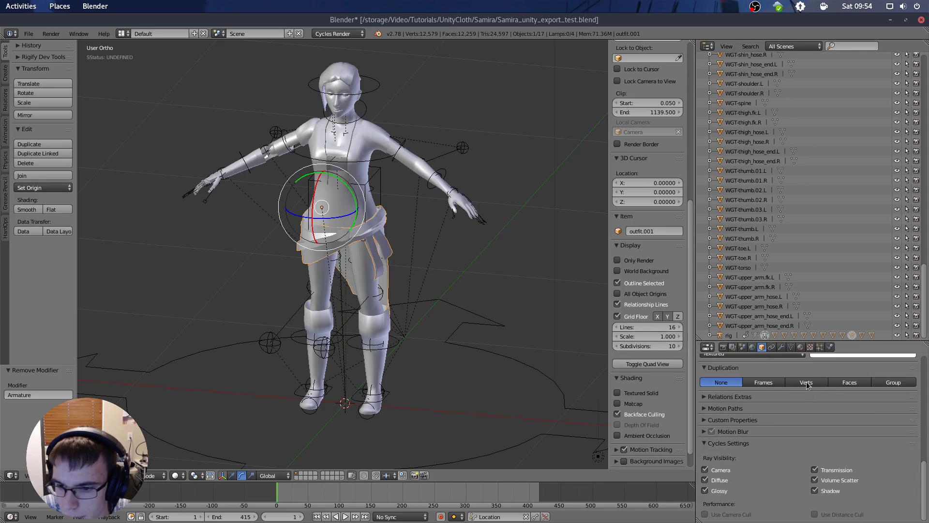
left_click(792, 348)
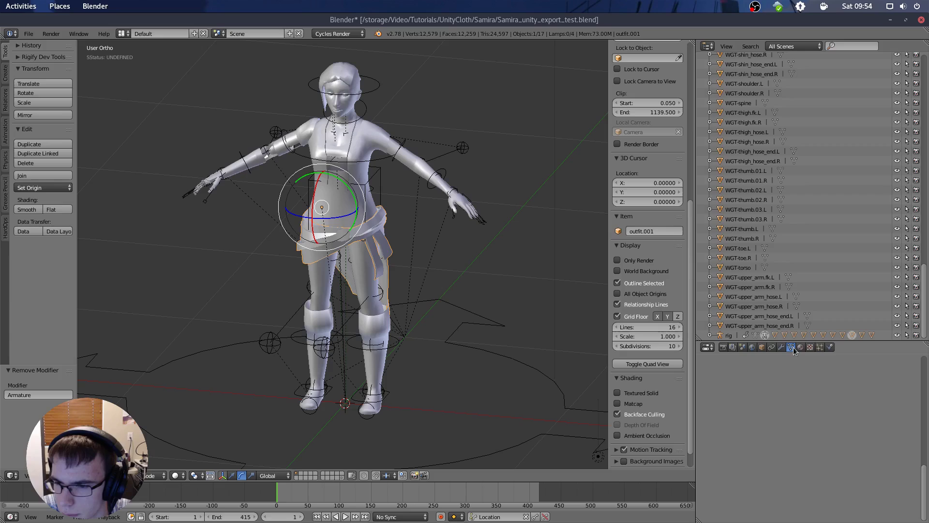
scroll(830, 413, "up", 8)
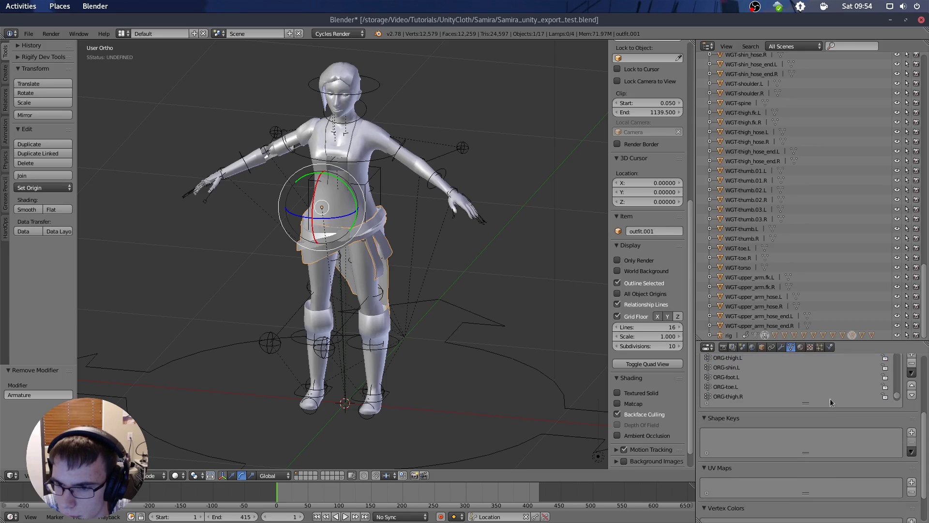
scroll(838, 388, "up", 6)
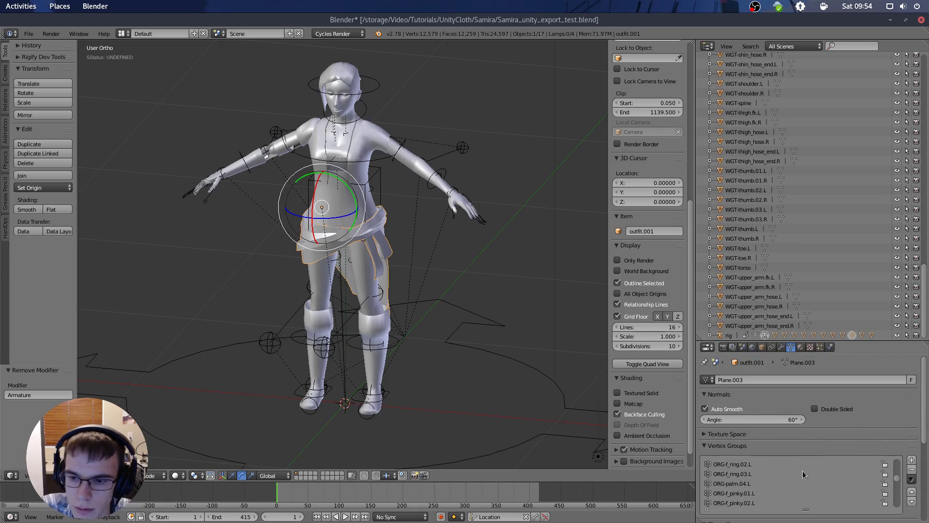
scroll(803, 470, "up", 5)
scroll(840, 465, "down", 5)
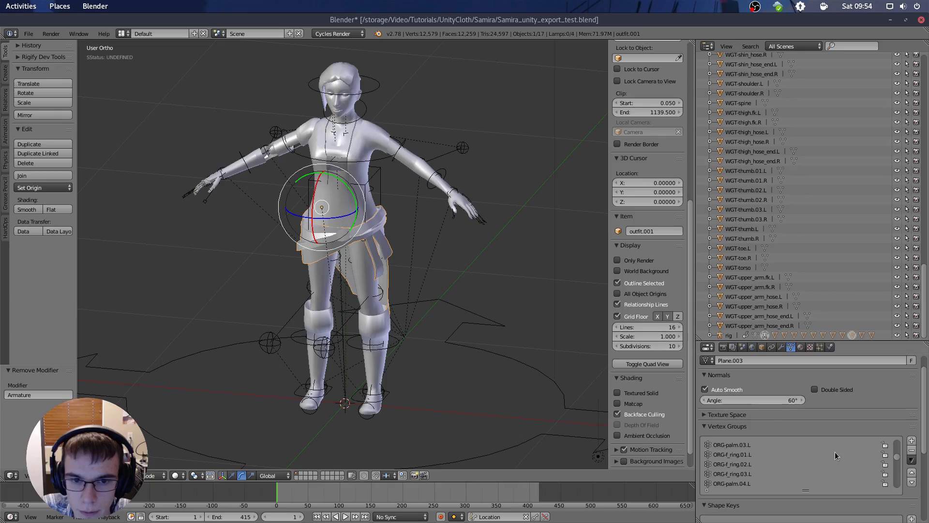
scroll(428, 247, "up", 2)
scroll(764, 450, "down", 8)
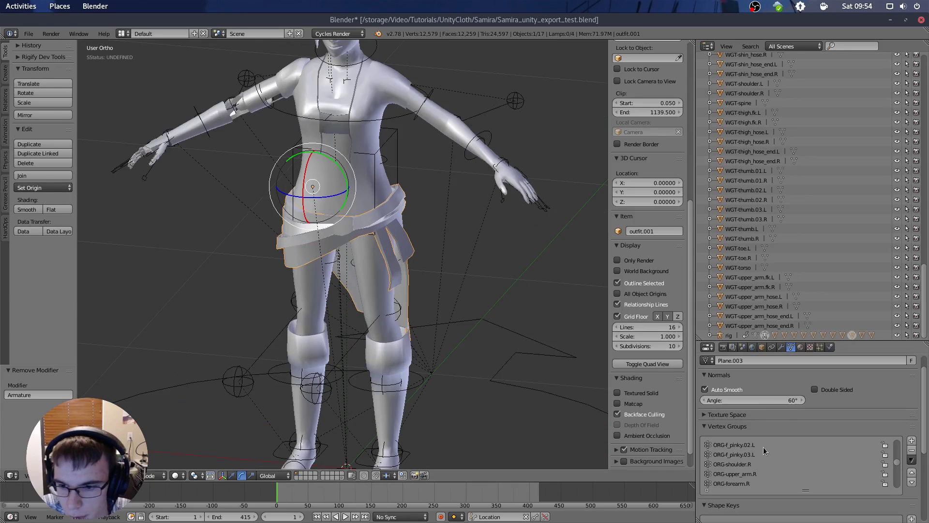
scroll(770, 460, "down", 10)
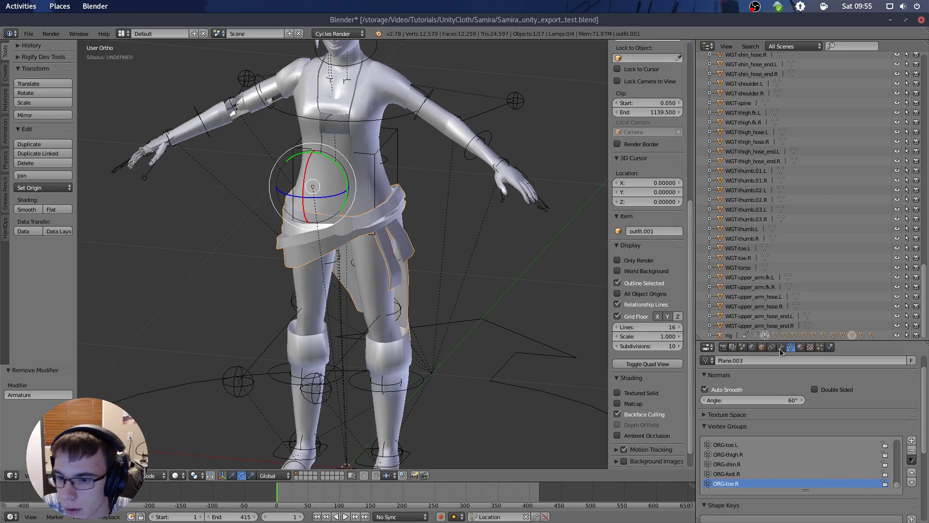
- Undo the outfit's modifier removal and selection, and leave all of the rig's bones deselected
key("ctrl+z")
key("ctrl+z")
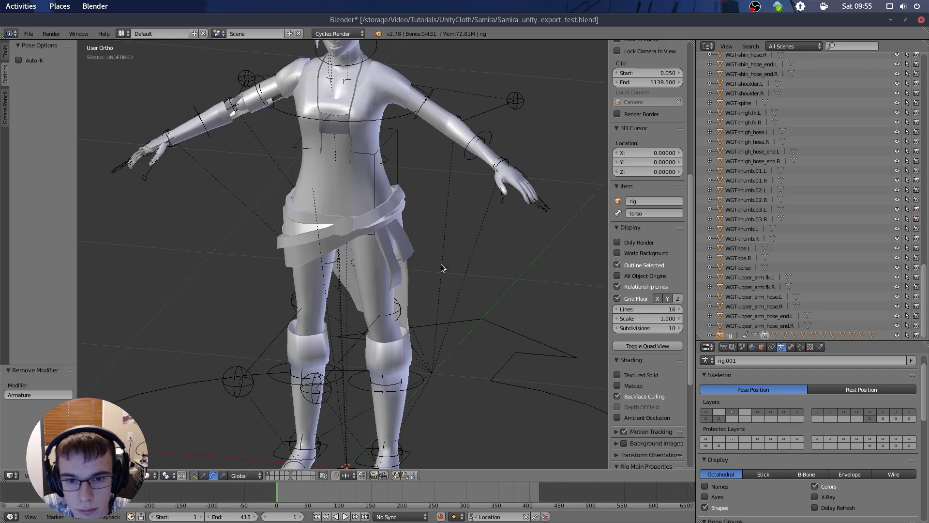
right_click(420, 338)
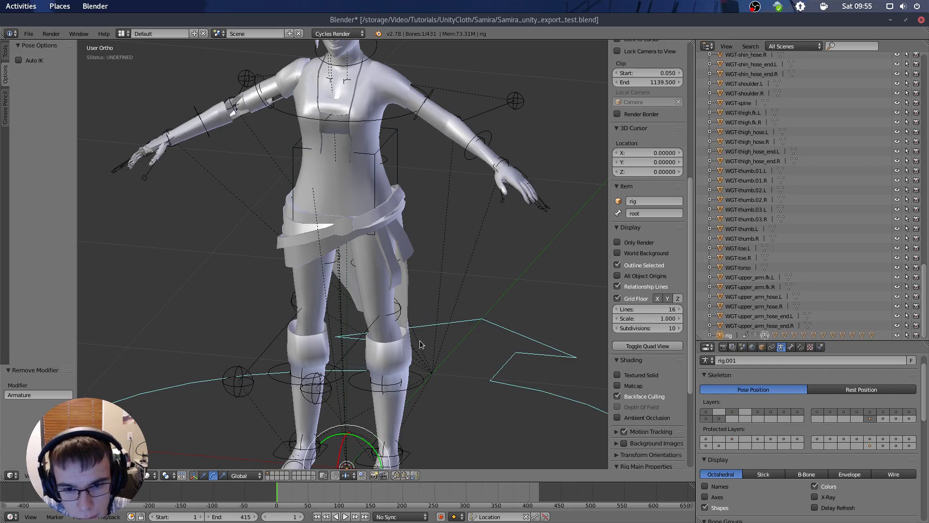
key("a")
right_click(422, 373)
key("a")
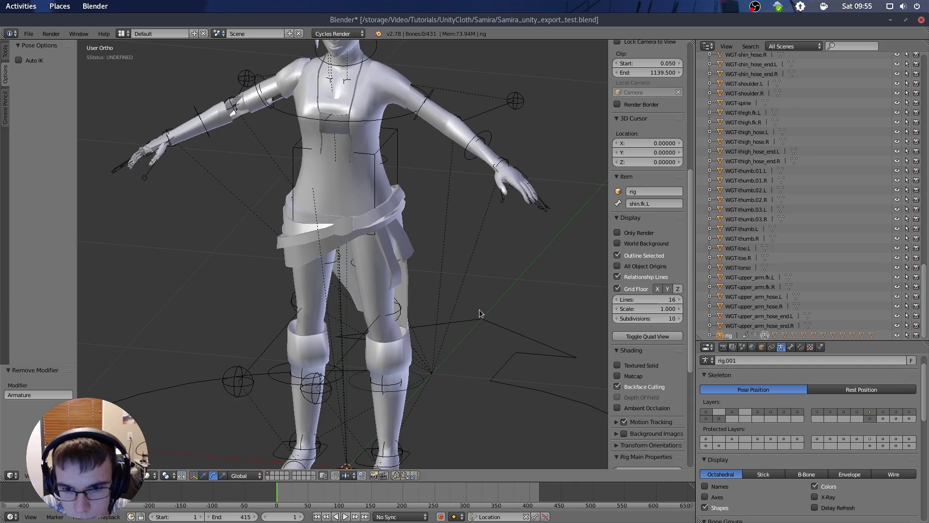
- Take the rig out of Pose Mode and back to Object Mode
key("shift+w")
key("Tab")
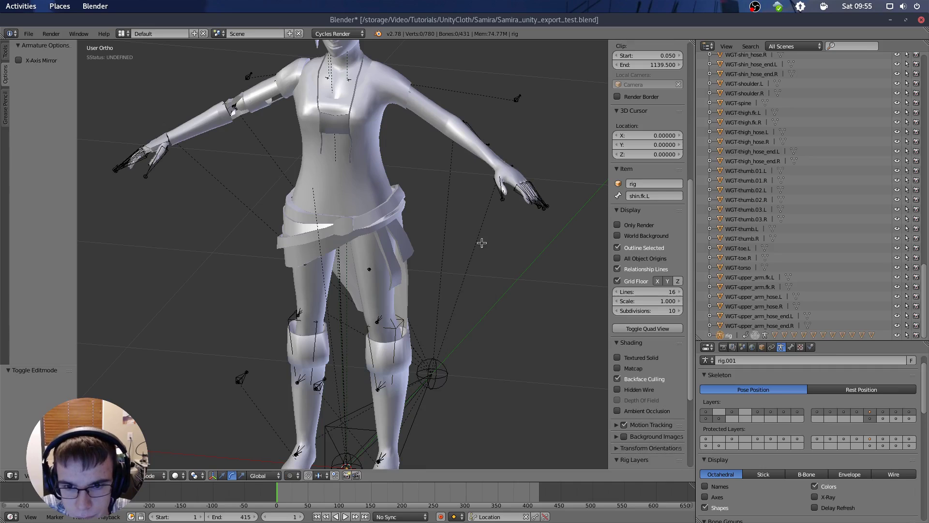
key("Tab")
key("Tab")
key("Tab")
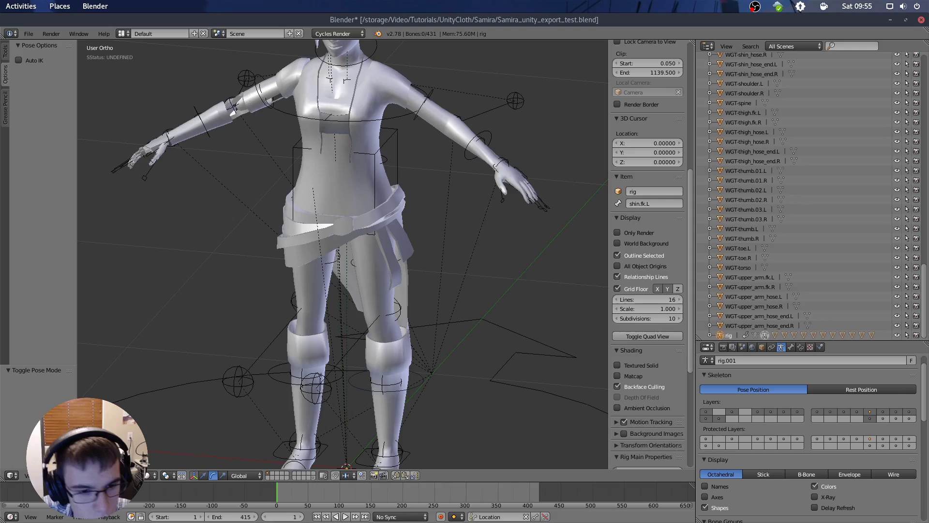
key("ctrl+Tab")
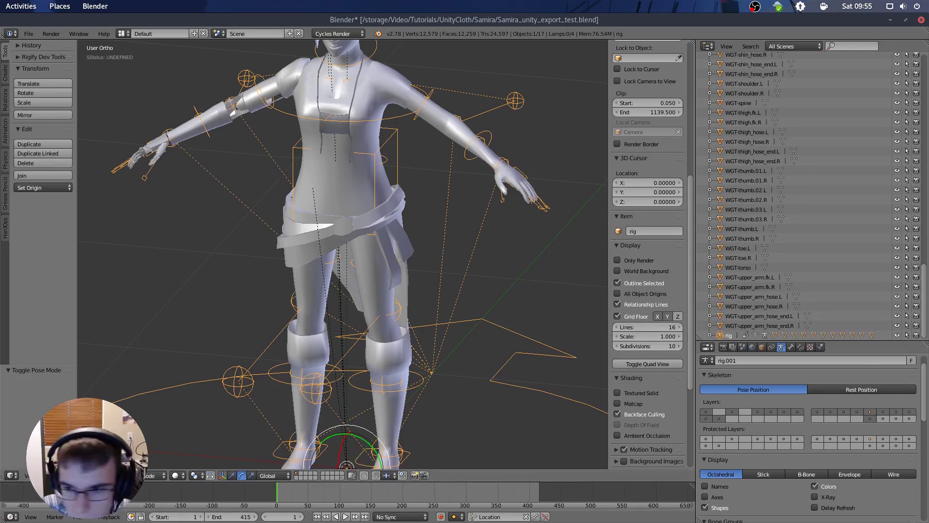
- Turn on X-Ray display for the rig and additionally show its deform bone layer
left_click(791, 346)
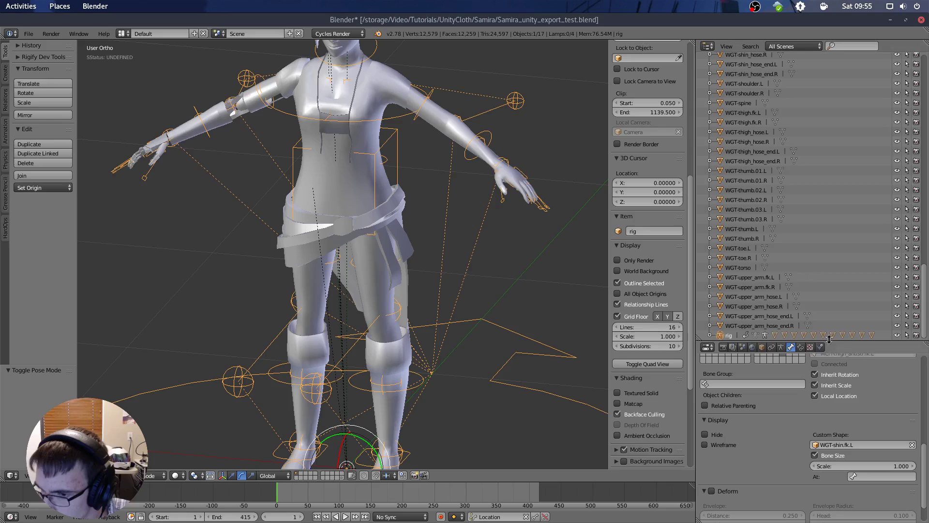
left_click(800, 347)
left_click(781, 348)
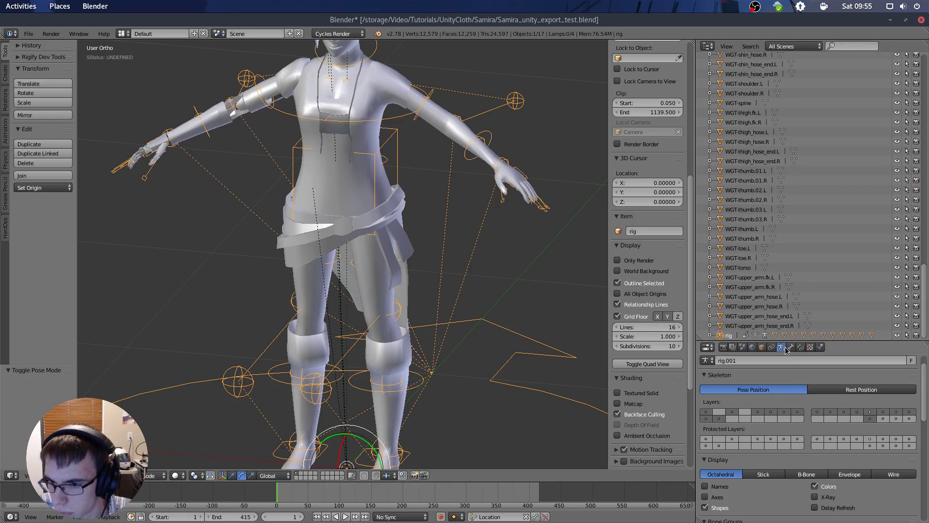
scroll(801, 405, "down", 2)
scroll(801, 405, "down", 1)
left_click(815, 439)
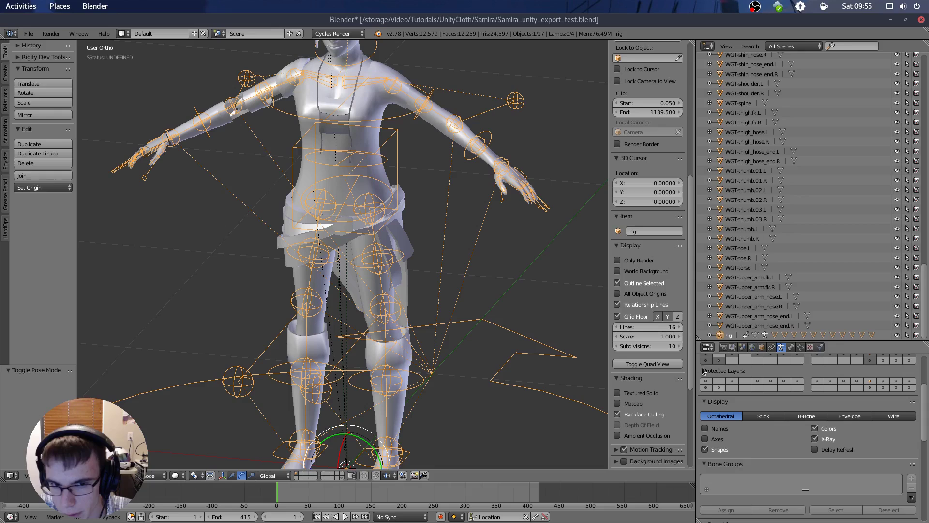
scroll(823, 390, "up", 1)
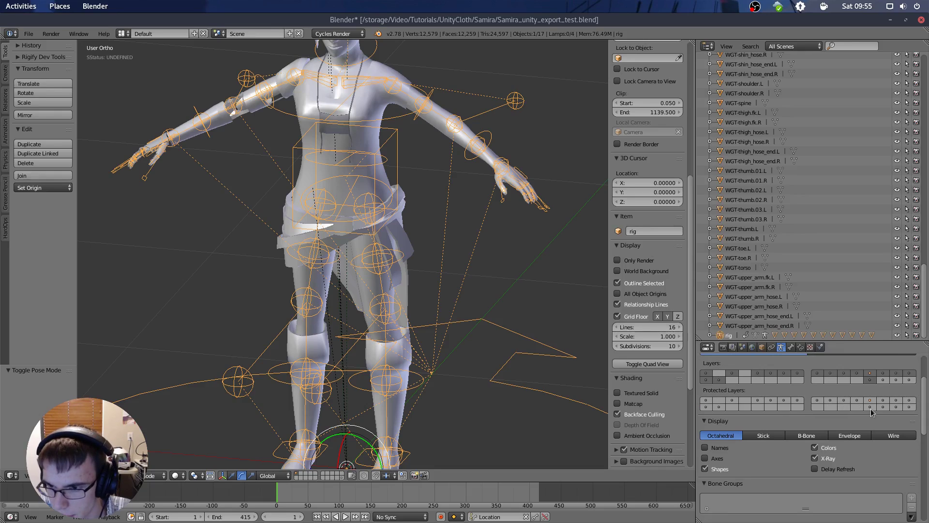
left_click(883, 381, "shift")
- Examine how the rig's bones sit inside the character's legs, hips, torso and arms from several angles
middle_click_drag(462, 203, 461, 229)
scroll(468, 221, "up", 2)
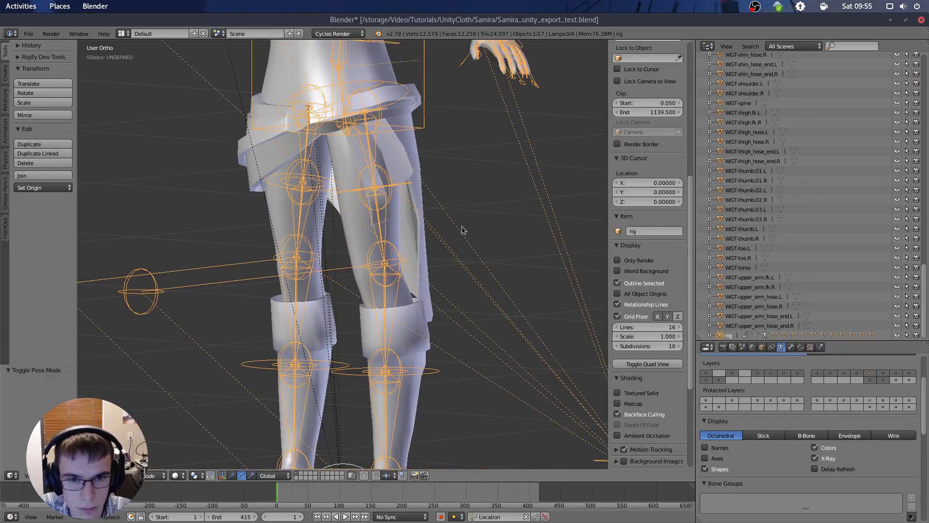
middle_click_drag(480, 192, 473, 191, "shift")
scroll(474, 184, "up", 1)
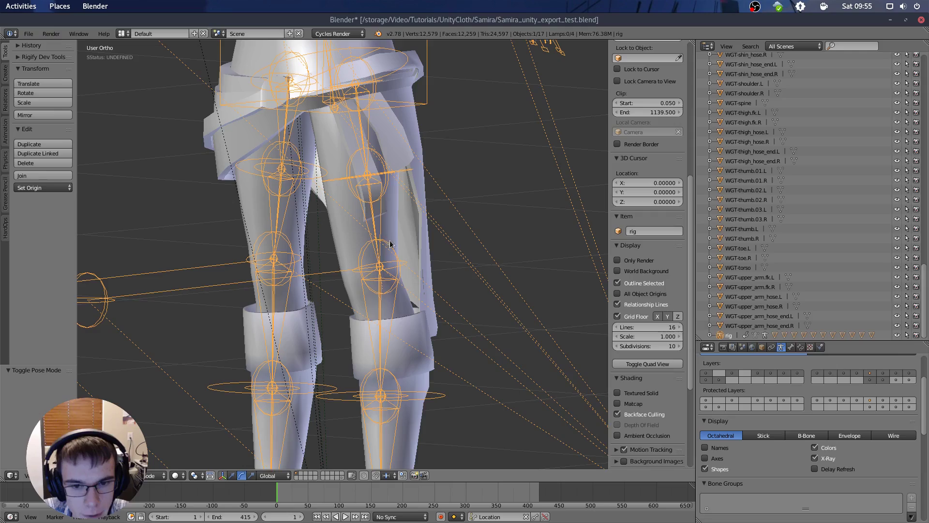
middle_click_drag(456, 247, 459, 221, "shift")
scroll(460, 225, "down", 5)
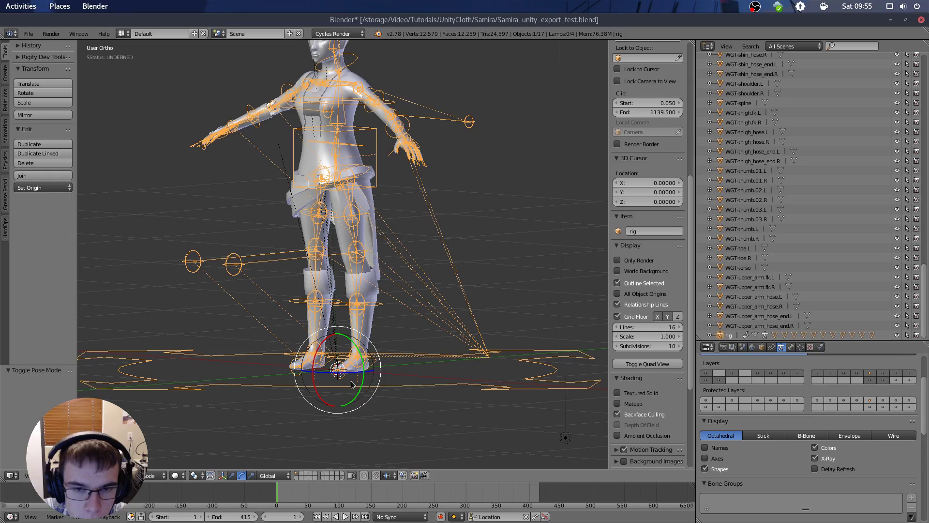
scroll(443, 113, "up", 3)
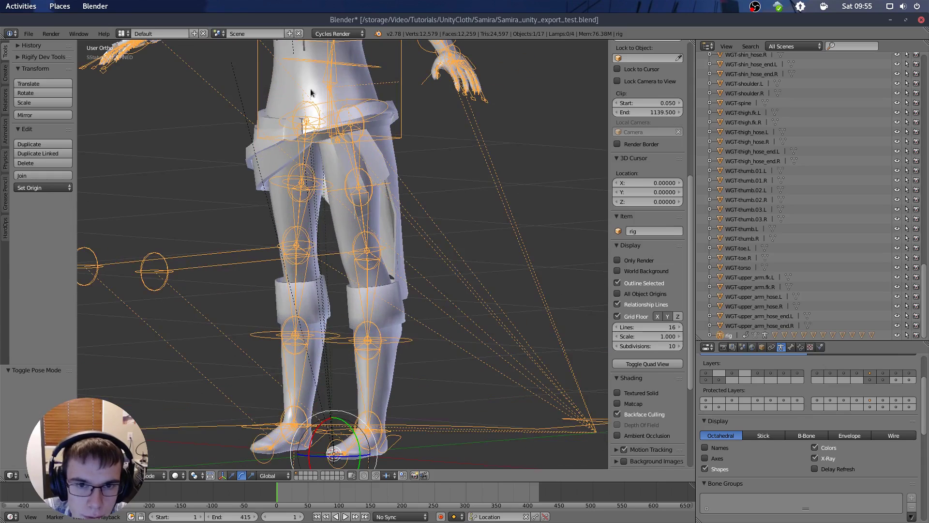
middle_click_drag(500, 199, 509, 265, "shift")
scroll(465, 247, "down", 2)
middle_click_drag(410, 222, 393, 237)
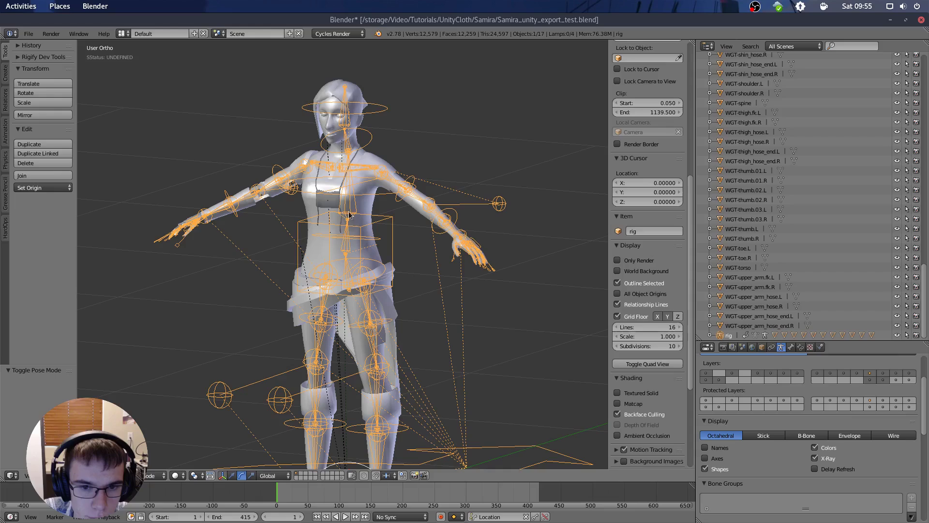
scroll(440, 265, "up", 2)
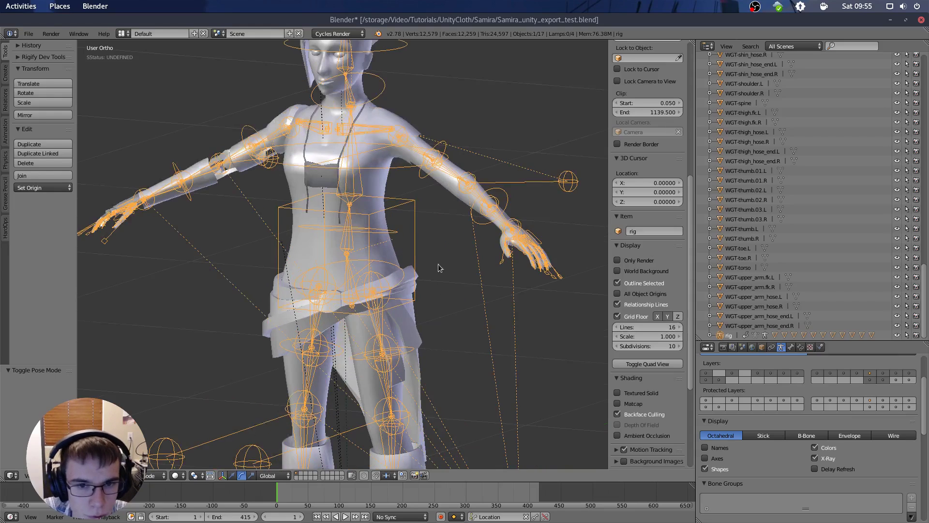
middle_click_drag(413, 243, 458, 279)
middle_click_drag(484, 284, 531, 315, "shift")
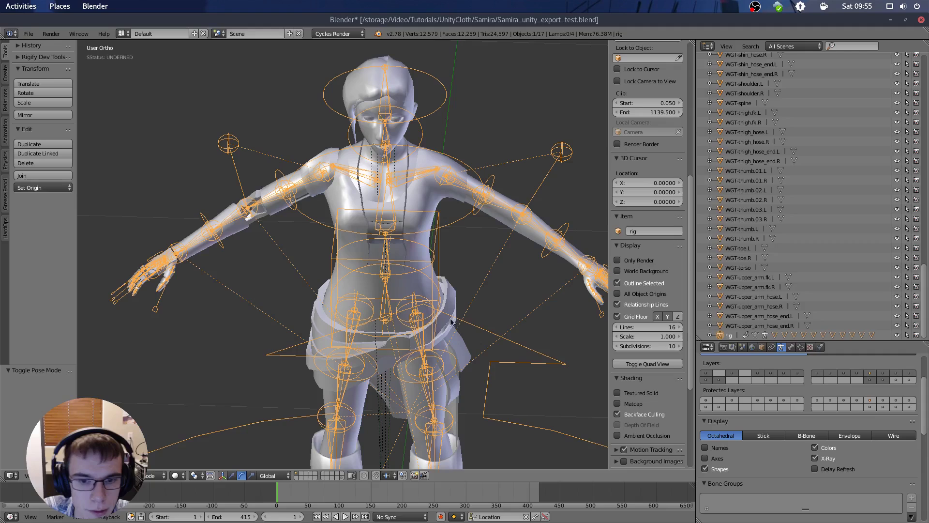
scroll(440, 313, "down", 1)
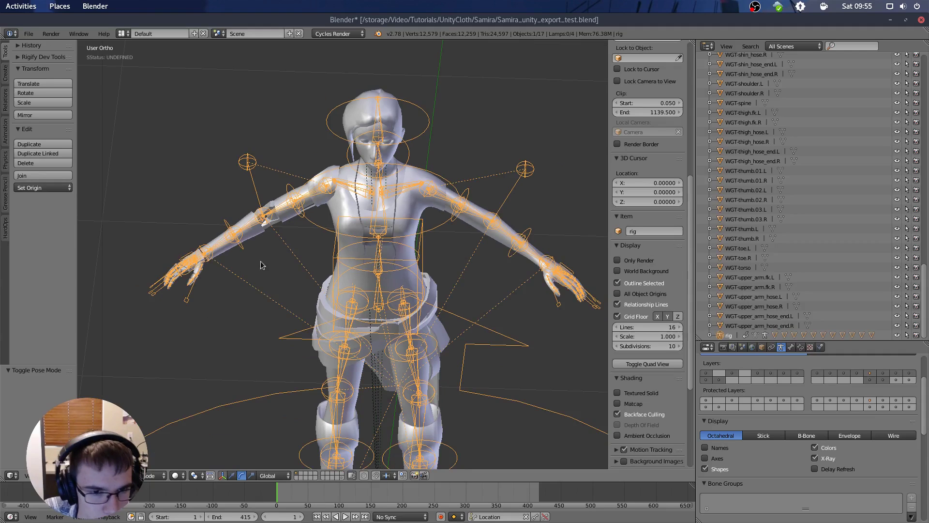
- Examine the rig's fit from the front and review its armature settings down to the Rigify to Unity converter
scroll(440, 259, "down", 3)
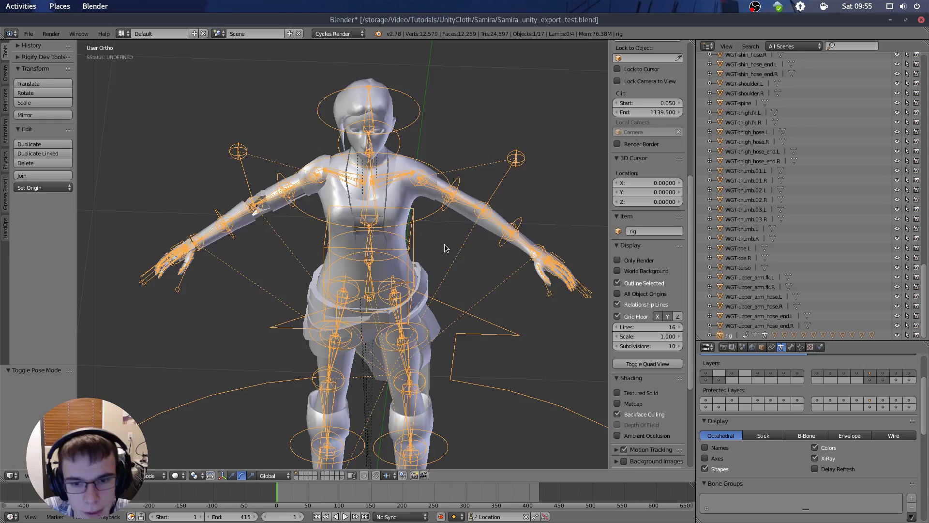
key("KP_1")
scroll(441, 246, "up", 2)
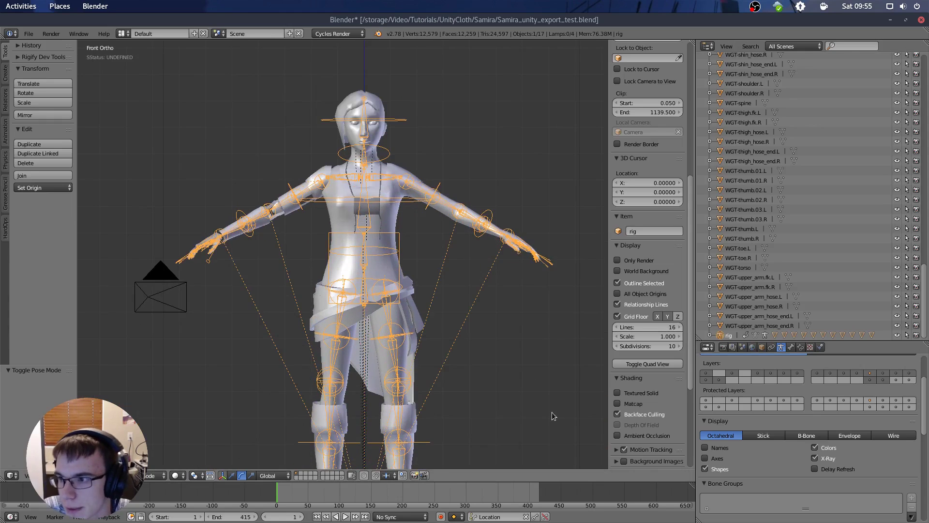
middle_click_drag(390, 283, 391, 262, "shift")
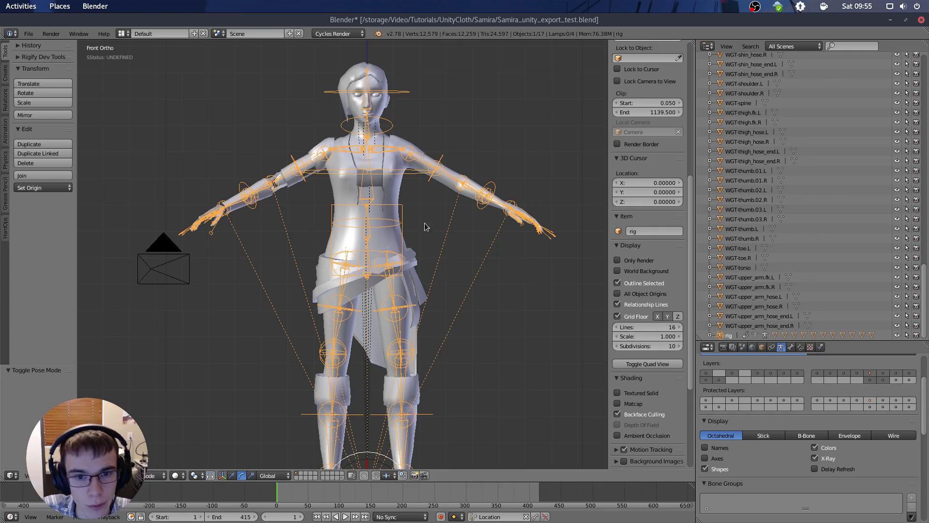
scroll(443, 227, "up", 3)
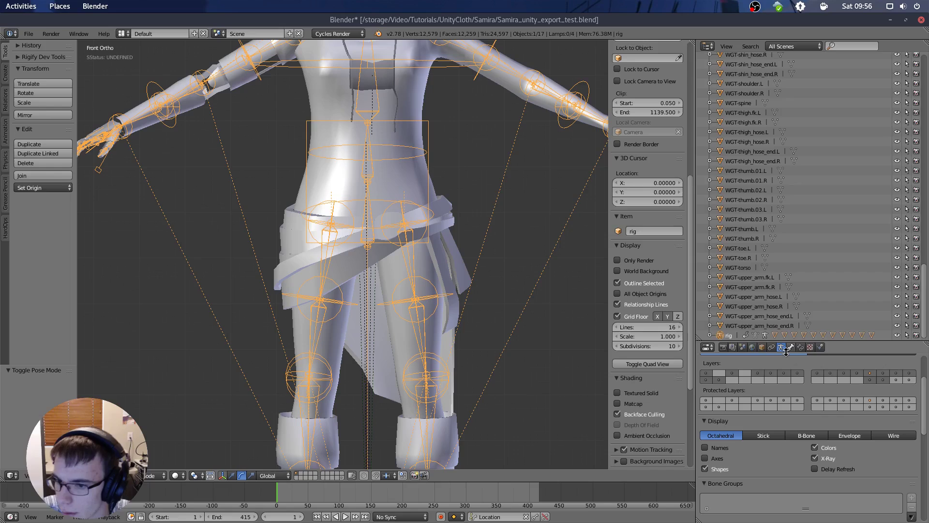
left_click(762, 347)
left_click(781, 348)
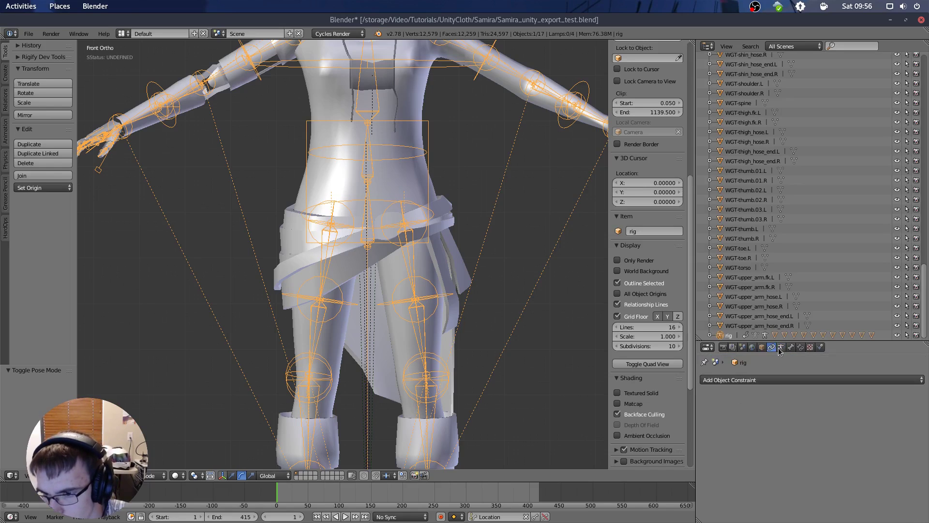
scroll(808, 424, "down", 5)
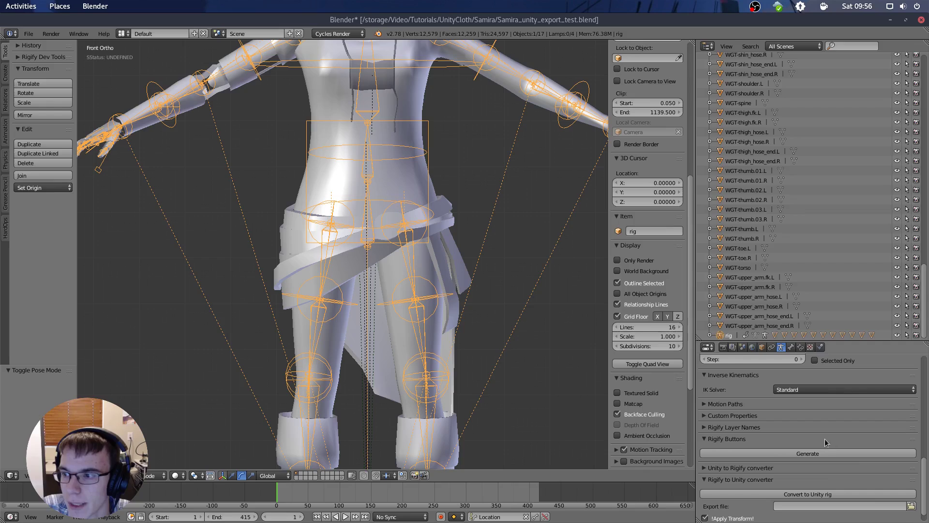
scroll(853, 464, "down", 1)
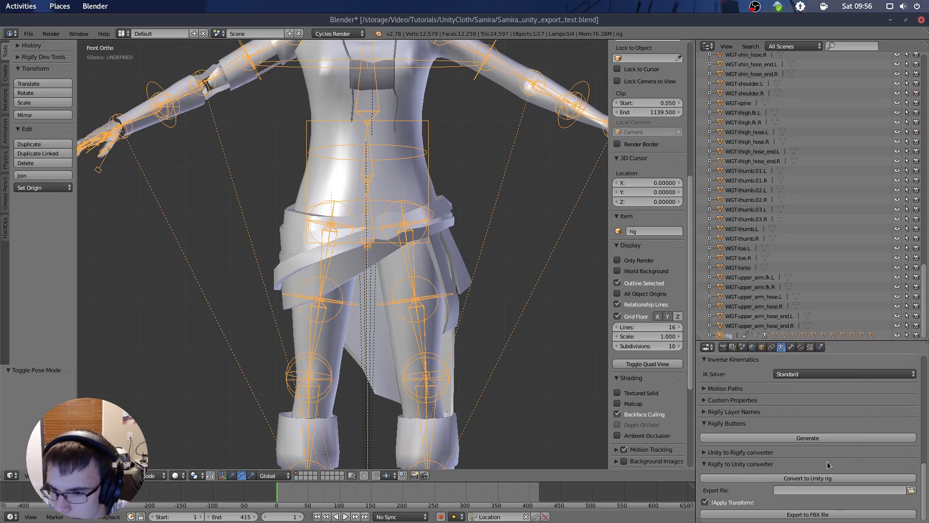
left_click(791, 347)
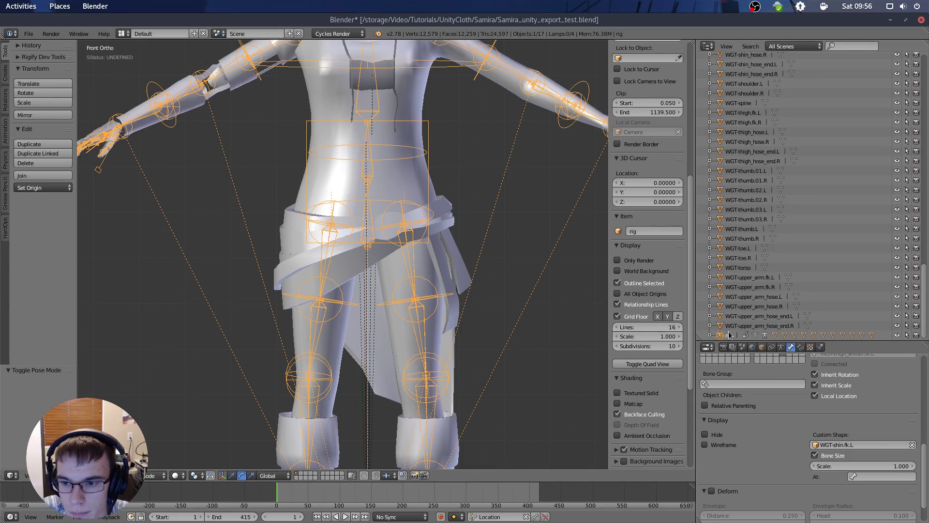
- Select the skirt outfit mesh and display the beginning of its vertex group list
left_click(761, 347)
right_click(458, 260)
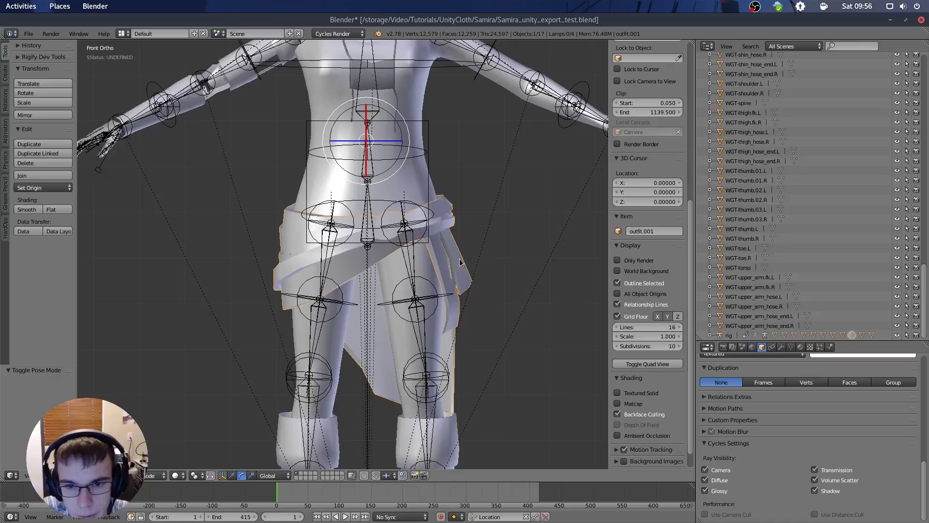
scroll(559, 333, "down", 1)
middle_click_drag(501, 300, 492, 279, "shift")
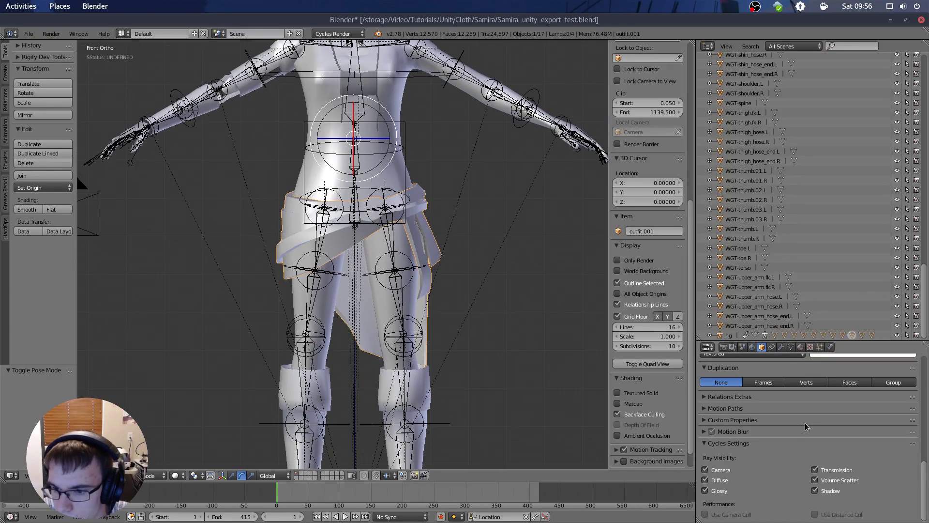
left_click(790, 348)
scroll(806, 407, "up", 6)
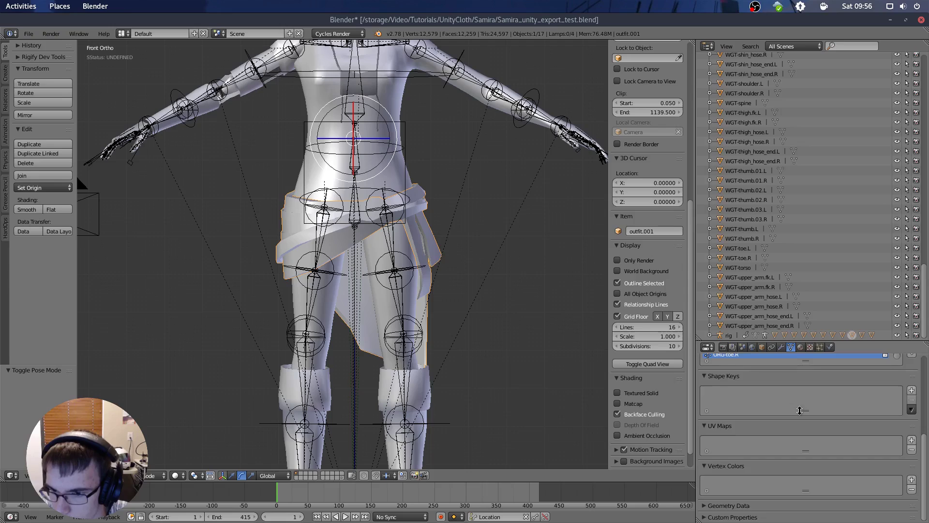
scroll(812, 410, "up", 4)
scroll(867, 383, "up", 20)
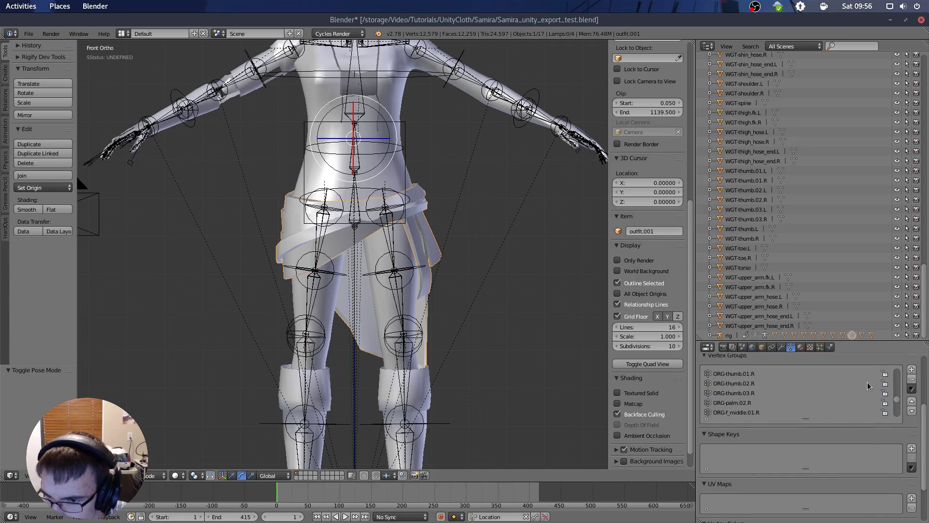
left_click_drag(897, 392, 895, 364)
- Delete the ORG-chest and ORG-neck vertex groups from the outfit
left_click(823, 373)
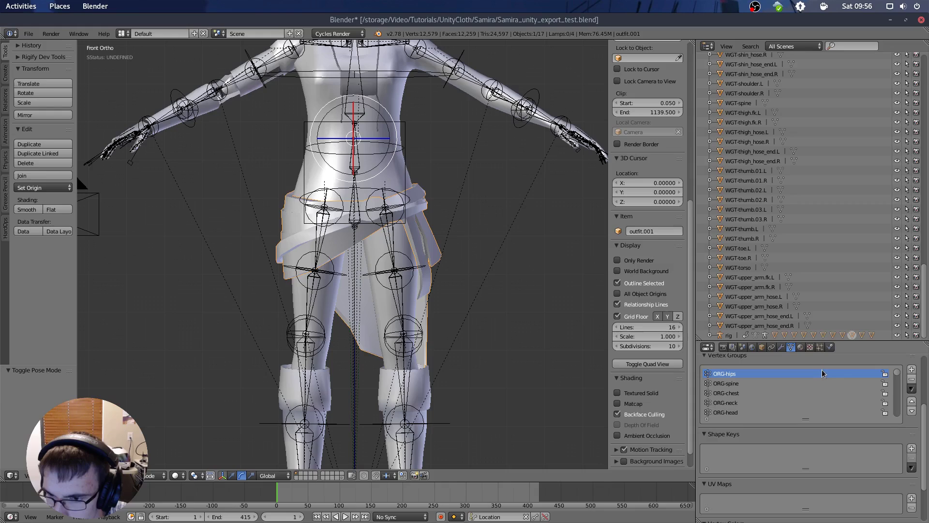
left_click(816, 382)
left_click(786, 374)
left_click(787, 384)
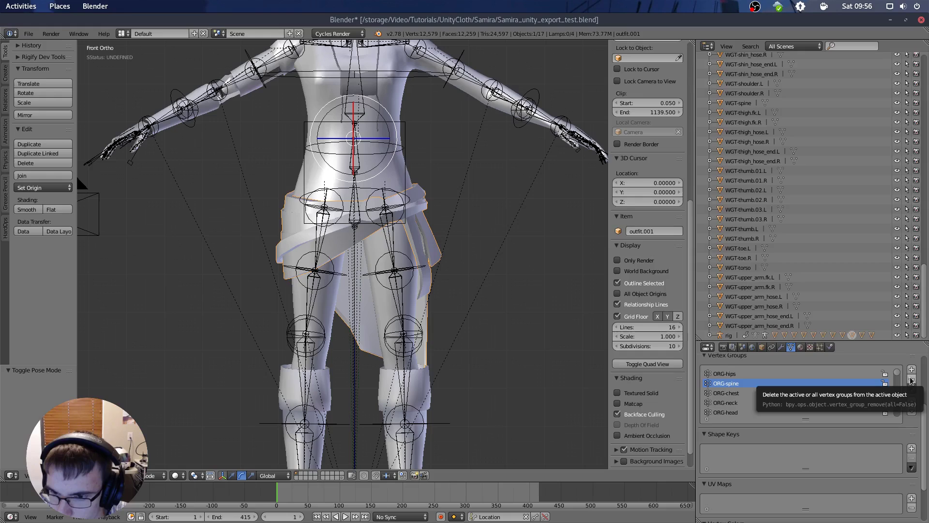
left_click(811, 392)
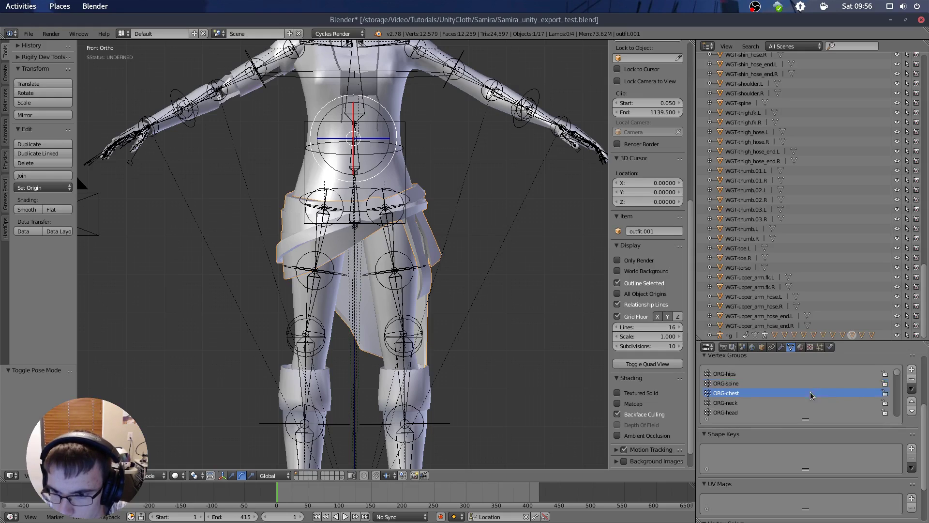
left_click(913, 380)
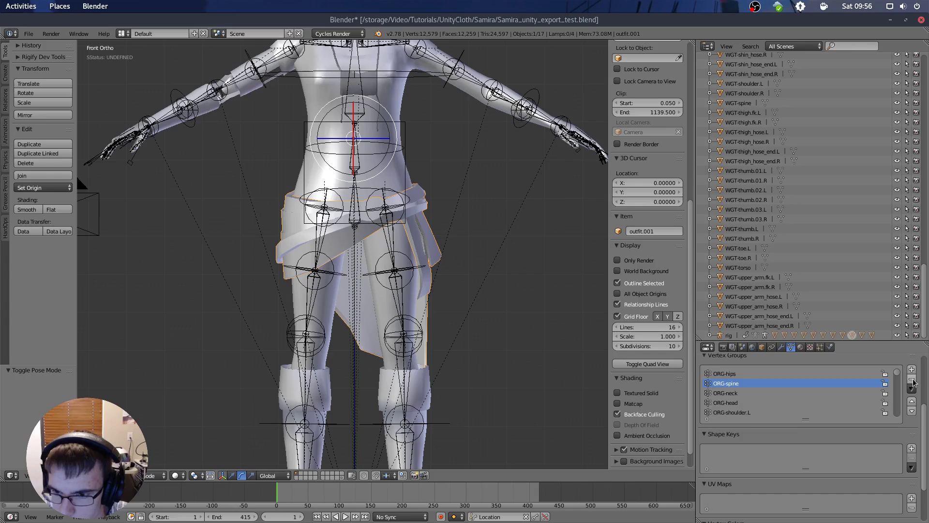
left_click(747, 393)
left_click(912, 378)
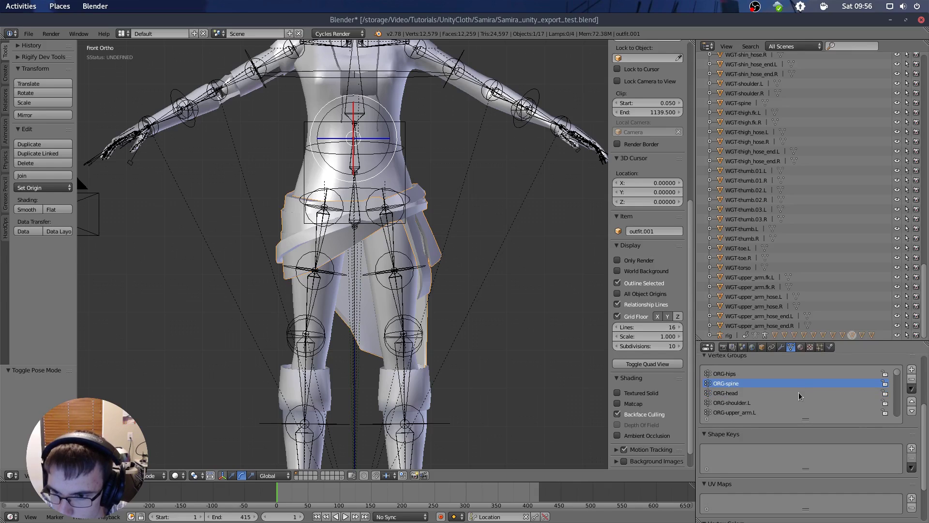
- Delete the ORG-toe.R and ORG-foot.R vertex groups at the end of the outfit's list
scroll(800, 391, "down", 20)
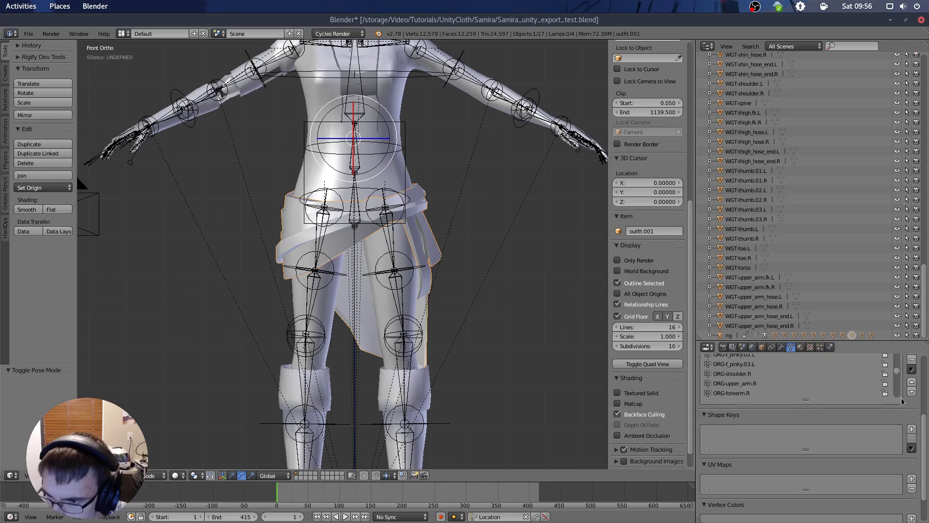
scroll(730, 372, "down", 5)
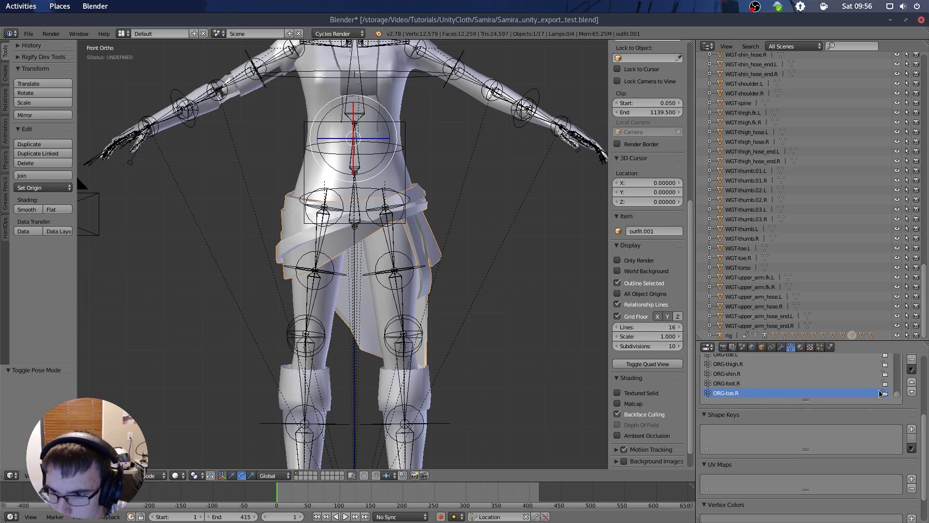
left_click(913, 360)
scroll(839, 385, "up", 1)
scroll(868, 398, "down", 2)
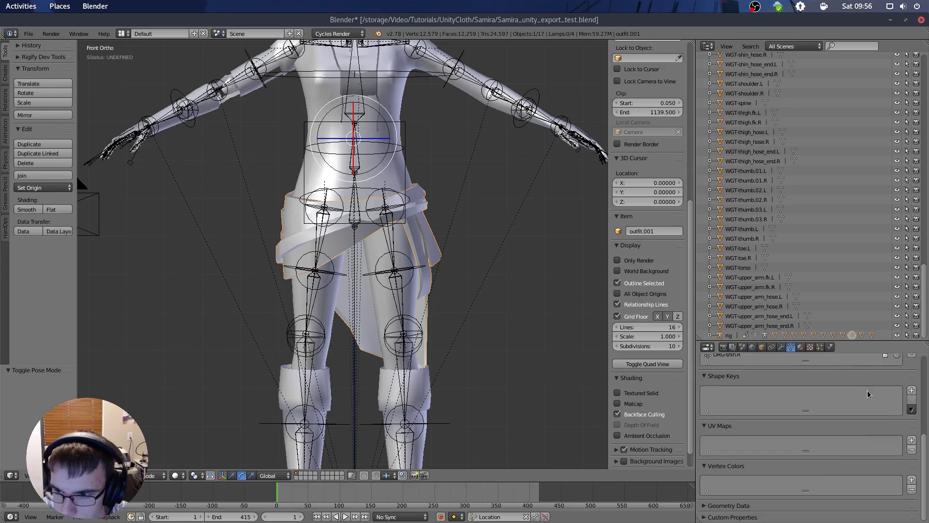
scroll(894, 411, "up", 3)
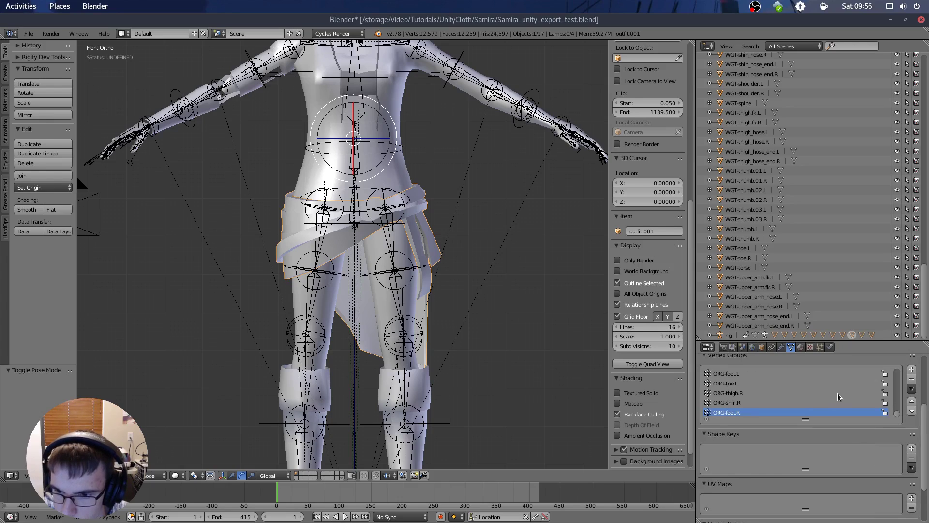
left_click(781, 403)
left_click(786, 410)
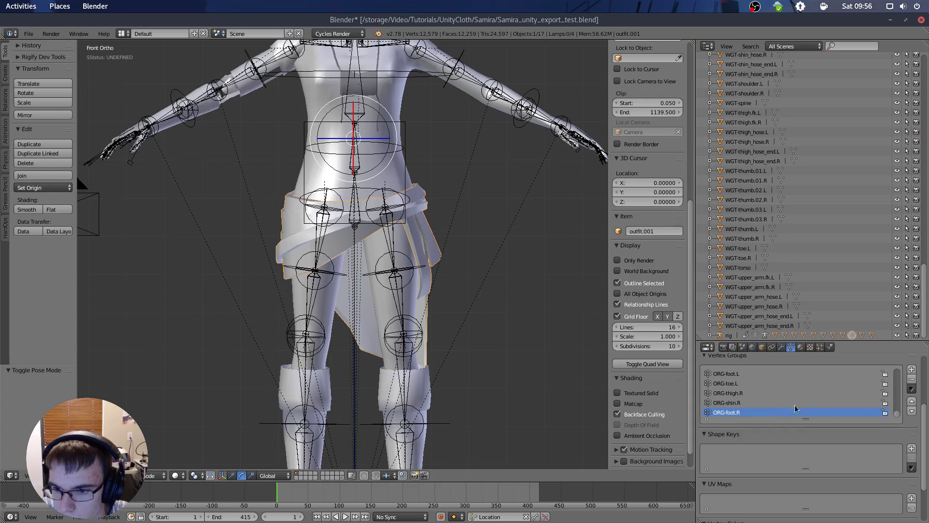
left_click(911, 379)
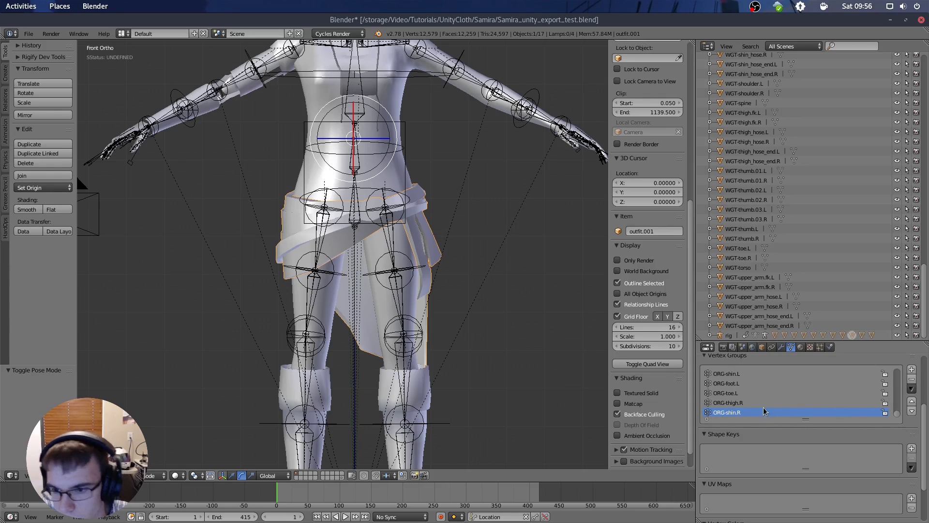
- Delete the outfit's ORG-toe.L and ORG-foot.L vertex groups
left_click(771, 394)
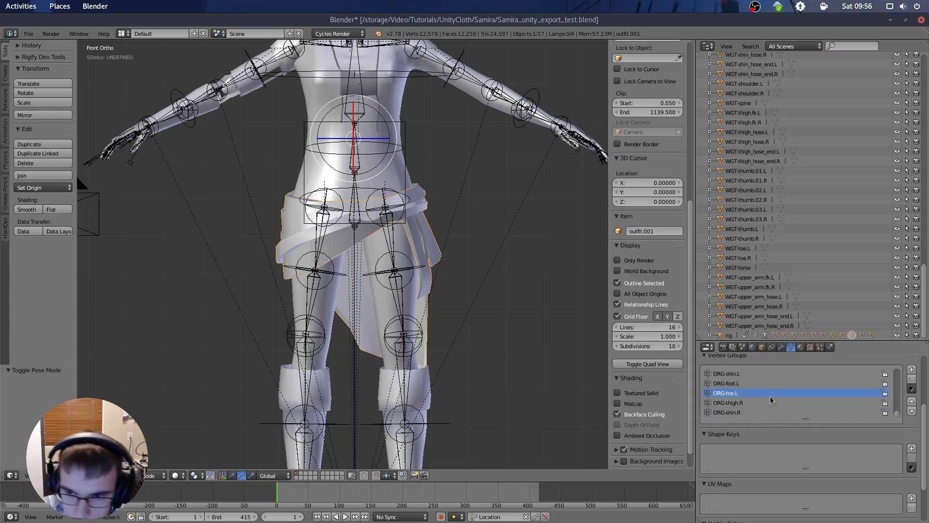
left_click(911, 378)
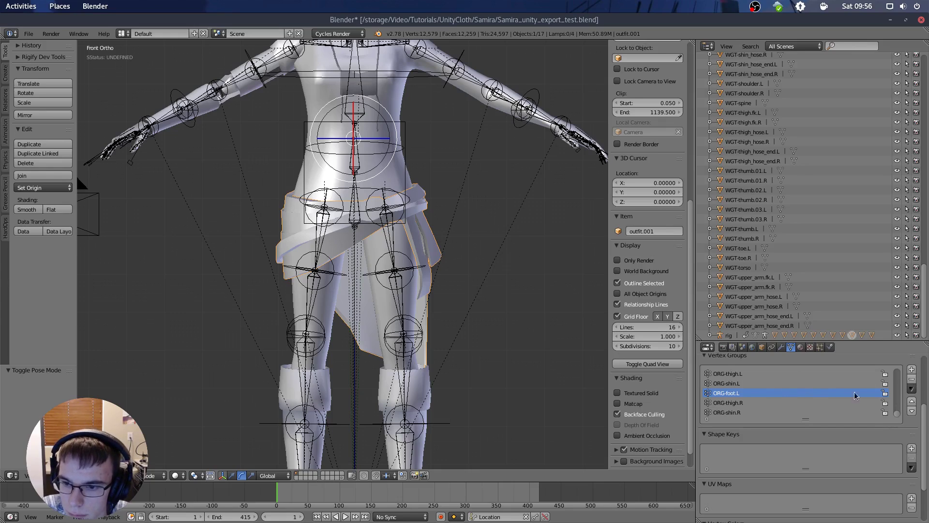
left_click(912, 379)
- Delete the outfit's right-hand finger vertex groups from ORG-f_pinky.03.R back through ORG-f_index.03.R
scroll(751, 389, "up", 2)
left_click(750, 383)
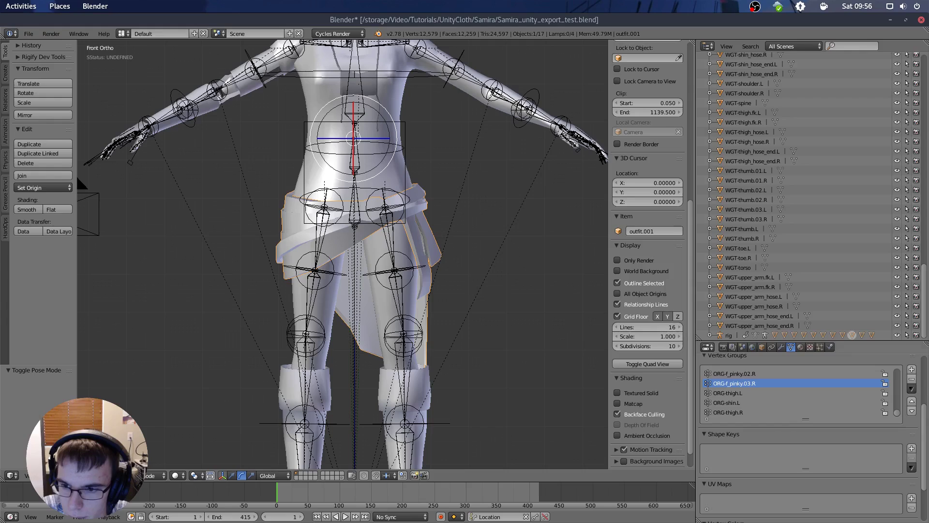
left_click(911, 379)
left_click(911, 379)
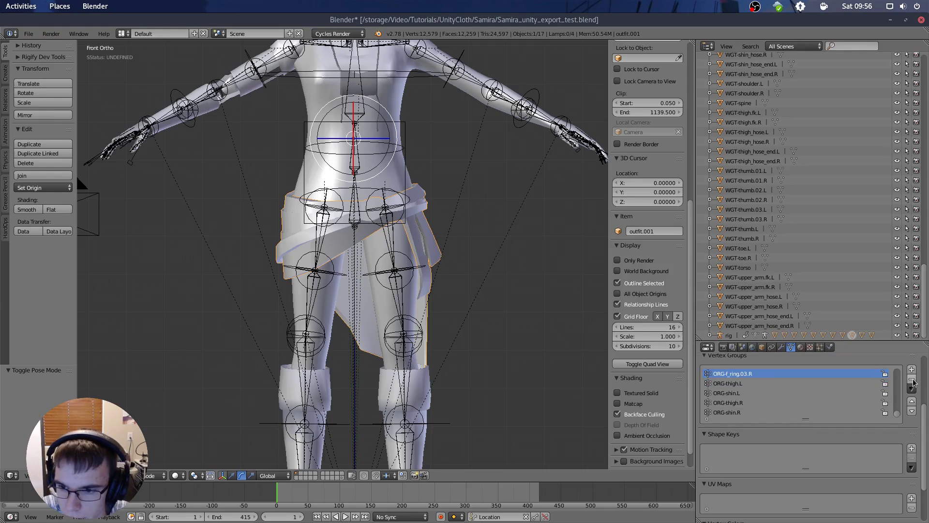
left_click(911, 379)
left_click(912, 379)
left_click(911, 379)
- Delete the remaining right-side vertex groups from ORG-f_index.02.R back through the palm, hand, arm and shoulder
scroll(865, 400, "up", 3)
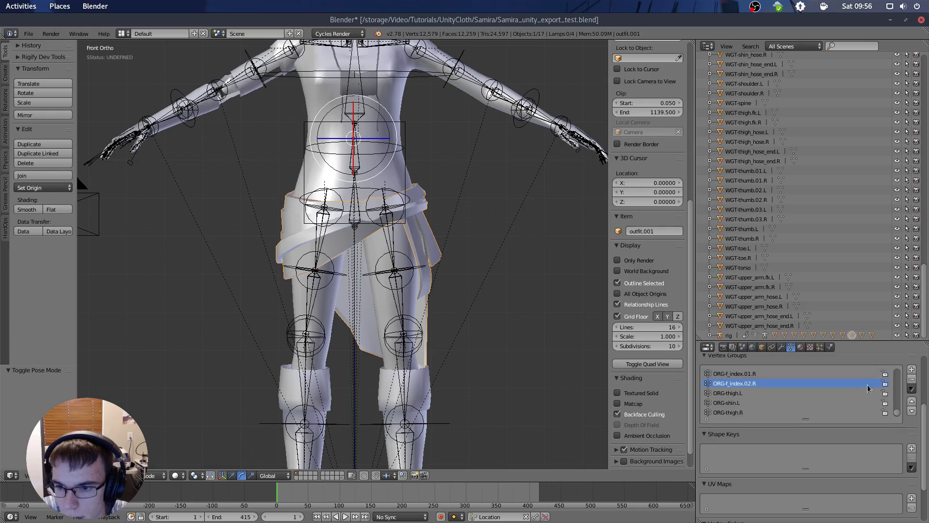
scroll(885, 394, "up", 1)
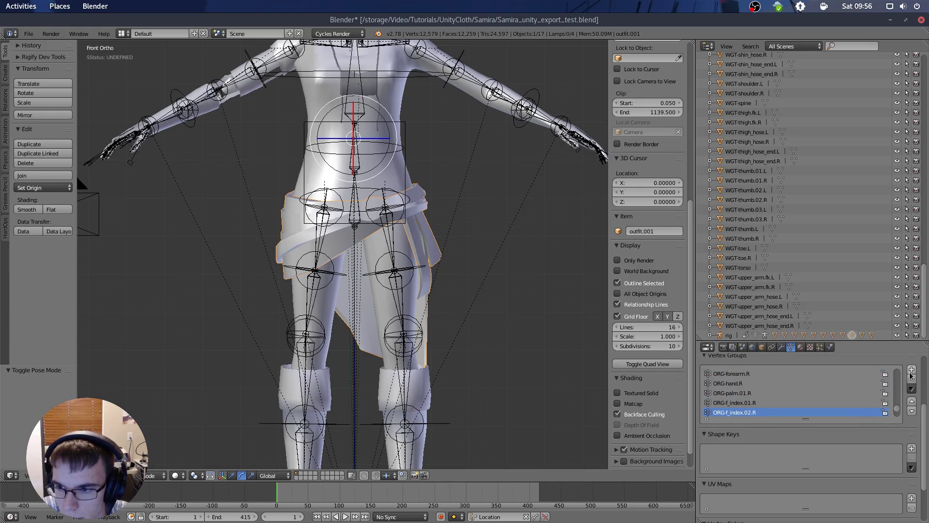
left_click(912, 379)
left_click(912, 379)
left_click(912, 379)
left_click(912, 379)
left_click(913, 379)
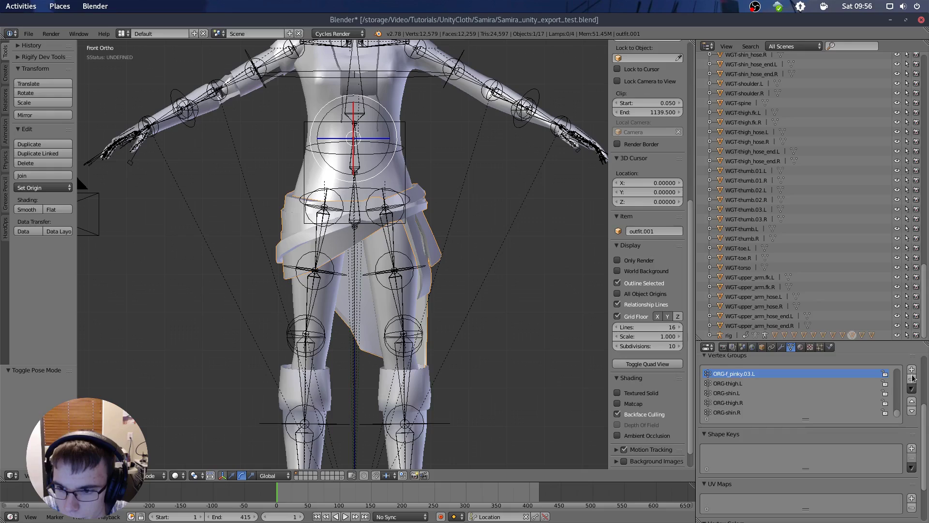
- Delete the outfit's left-hand finger vertex groups from ORG-f_pinky.03.L back to the group just after ORG-palm.01.L
left_click(912, 379)
left_click(913, 379)
left_click(913, 379)
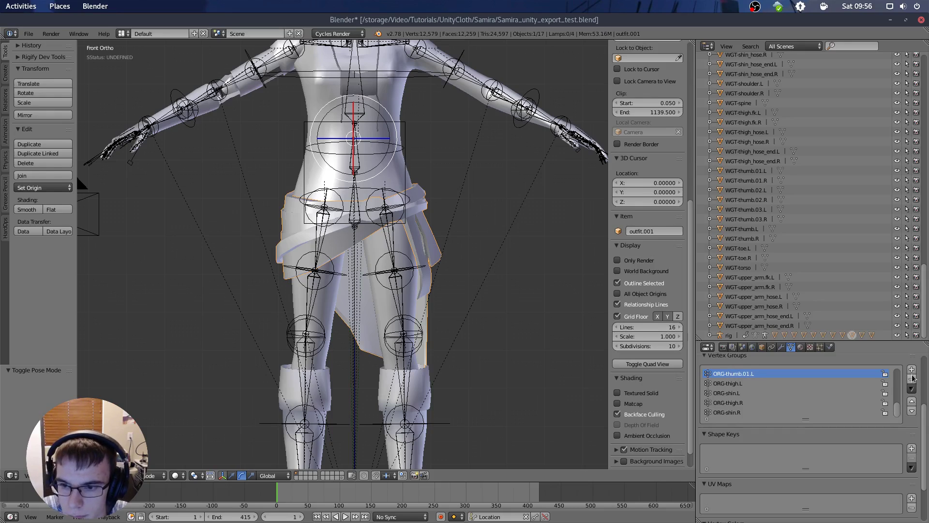
left_click(913, 379)
left_click(912, 379)
left_click(912, 379)
left_click(913, 379)
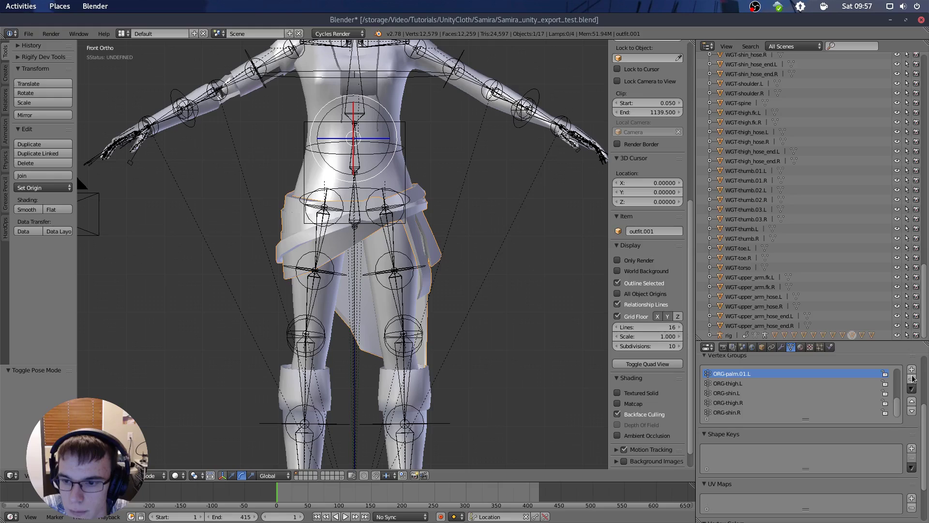
- Delete the outfit's left palm, hand, arm, shoulder and head vertex groups, undoing the extra deletion of ORG-spine
left_click(912, 379)
left_click(912, 379)
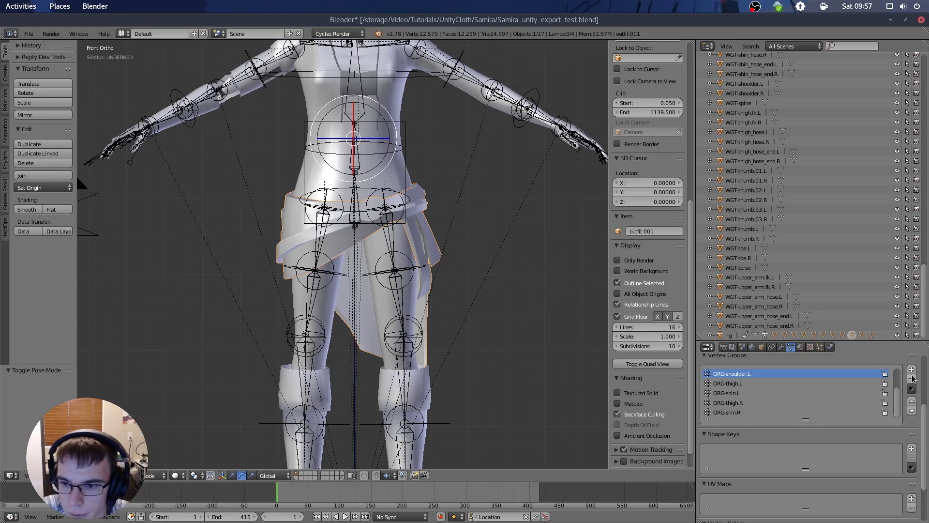
left_click(912, 379)
left_click(912, 379)
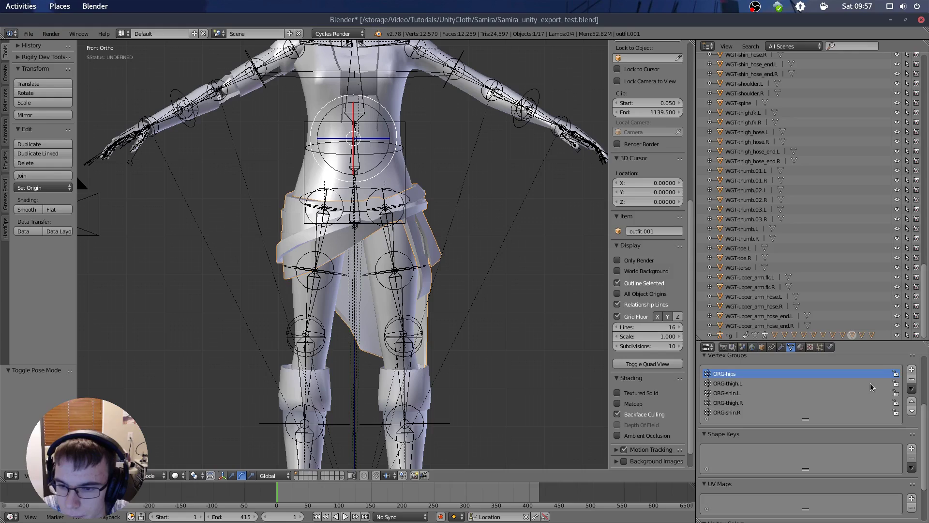
key("ctrl+z")
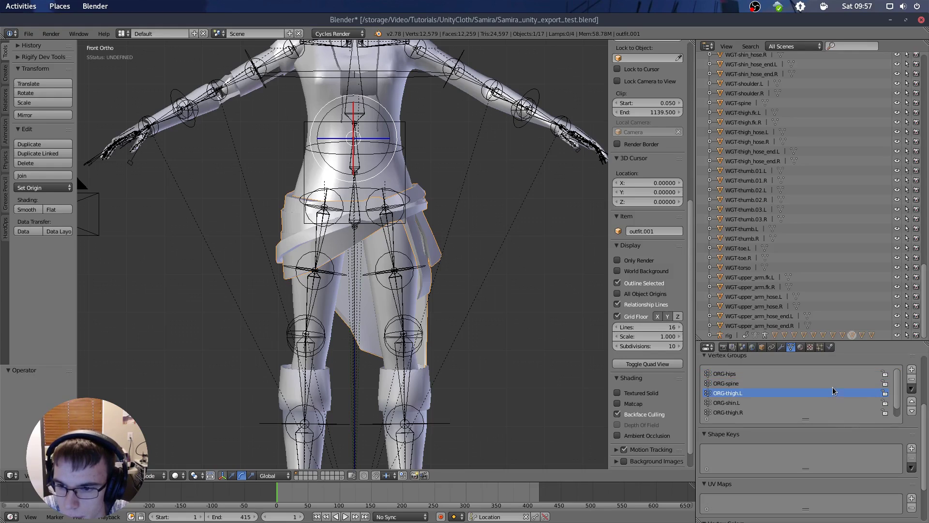
- Look over the outfit's remaining vertex groups from ORG-thigh.L up to ORG-hips and deselect the outfit
scroll(834, 383, "down", 1)
scroll(826, 393, "up", 1)
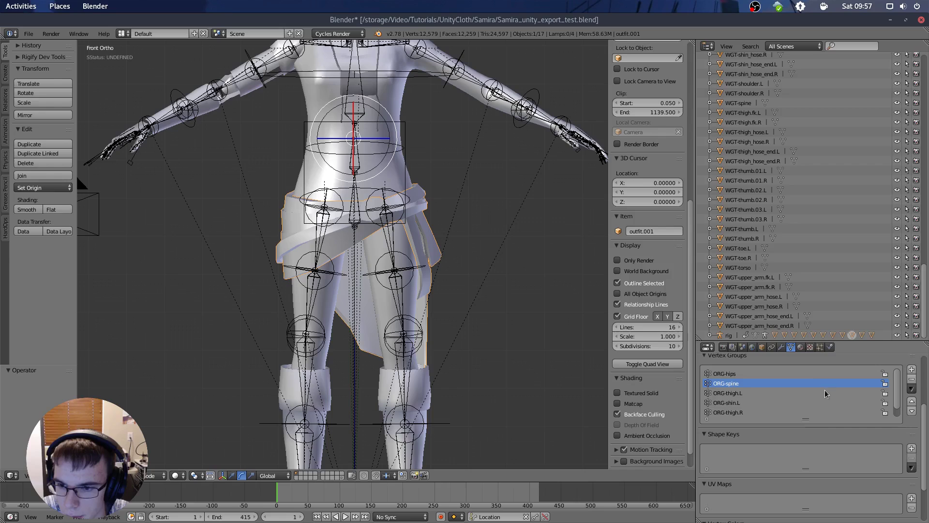
left_click(811, 374)
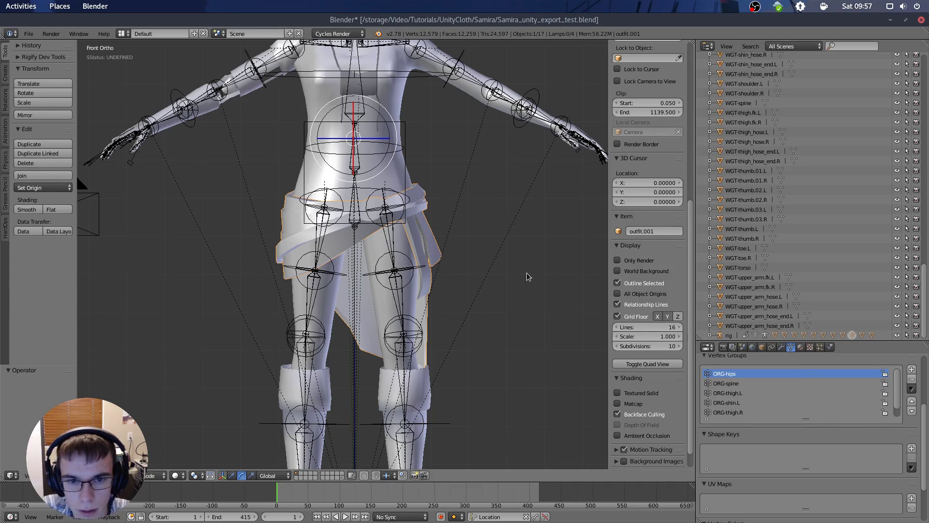
key("a")
- Select the character's control rig and switch it to Pose Mode
middle_click_drag(536, 271, 479, 284)
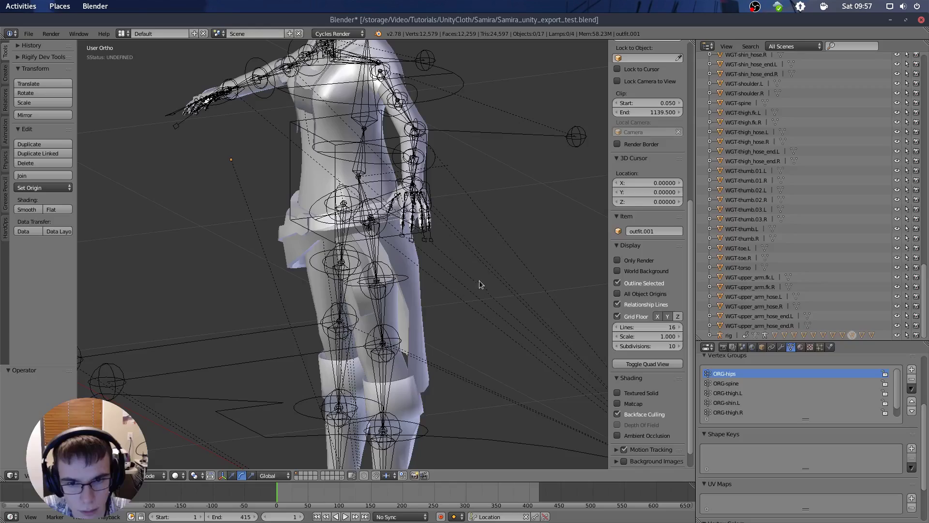
scroll(492, 230, "down", 4)
scroll(484, 203, "up", 3)
middle_click_drag(312, 154, 336, 177)
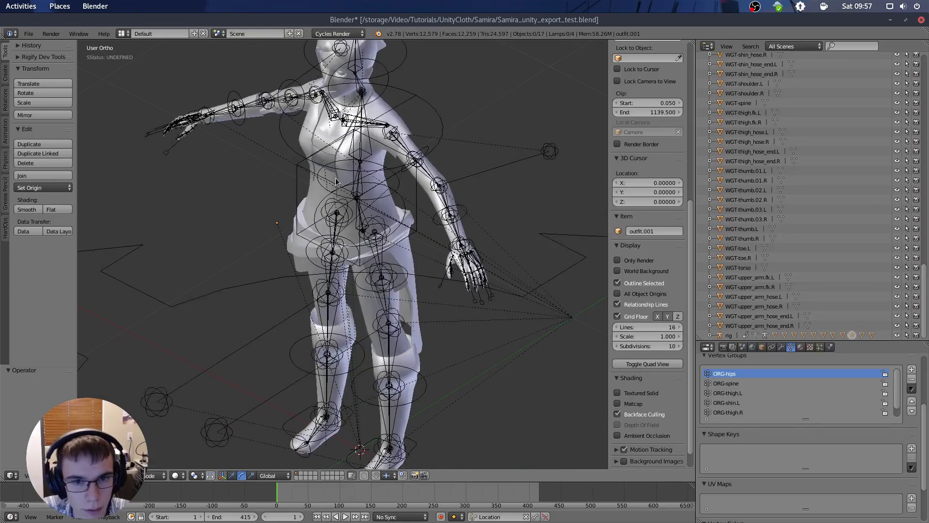
right_click(356, 190)
right_click(358, 192)
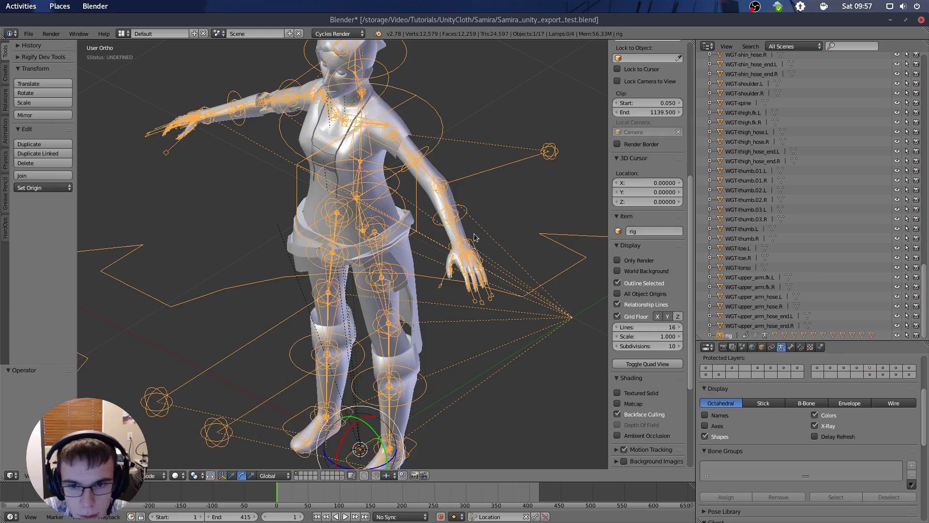
key("Tab")
key("Tab")
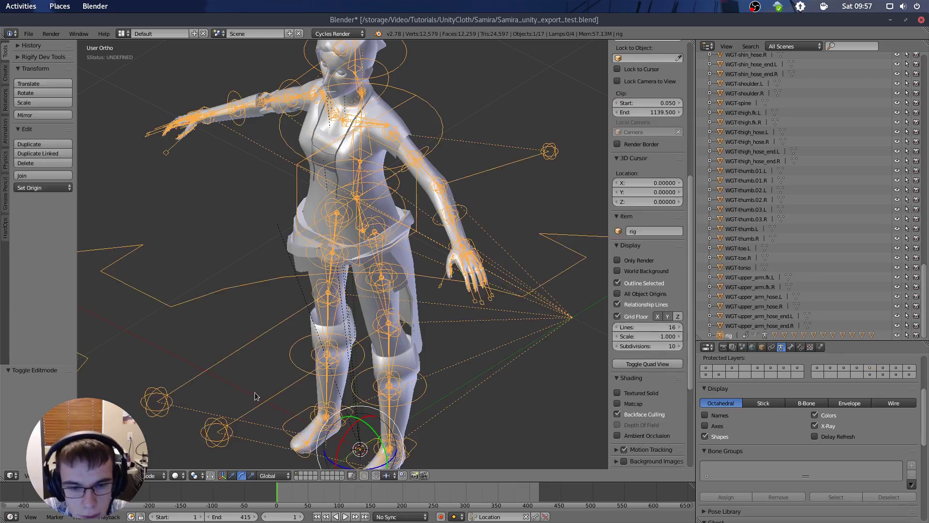
left_click(173, 476)
left_click(162, 477)
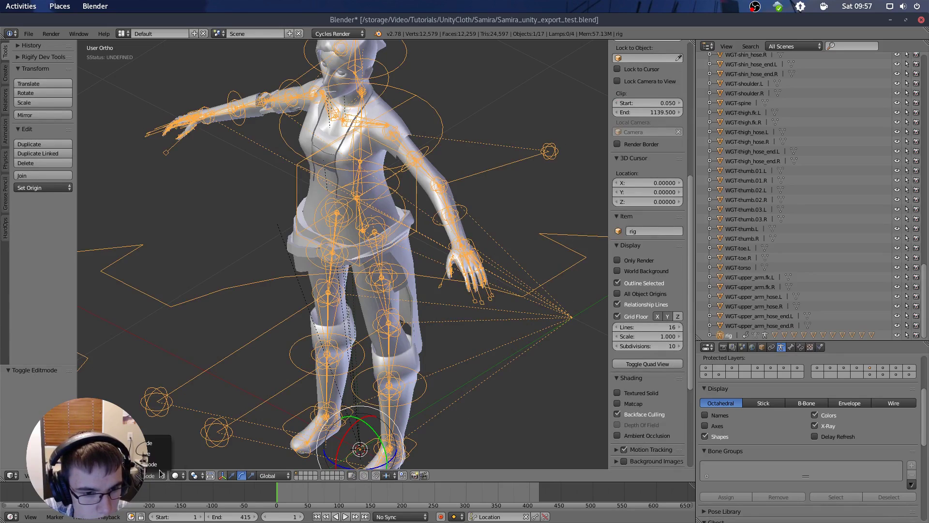
left_click(153, 445)
- Select the left hand's controls and examine their Rig Main Properties and the available Rig Layers
scroll(370, 234, "up", 5)
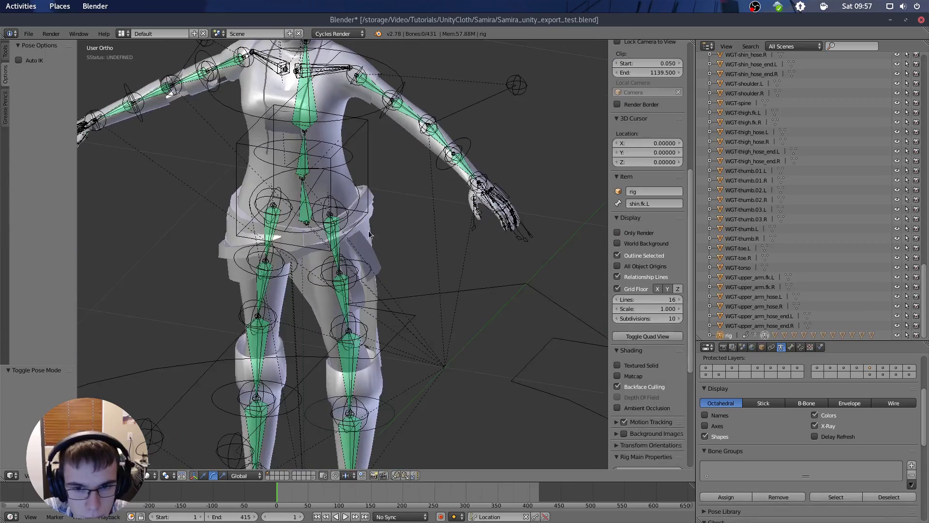
scroll(486, 203, "up", 8)
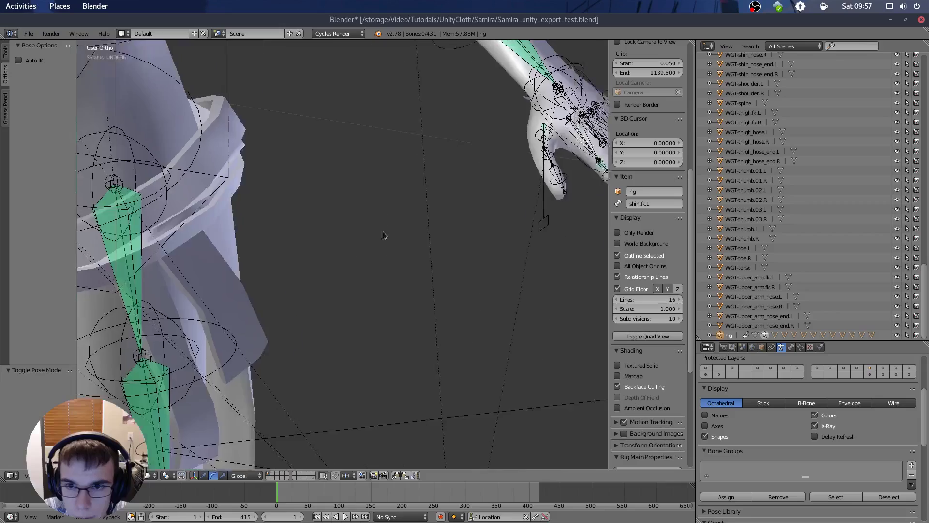
right_click(393, 238)
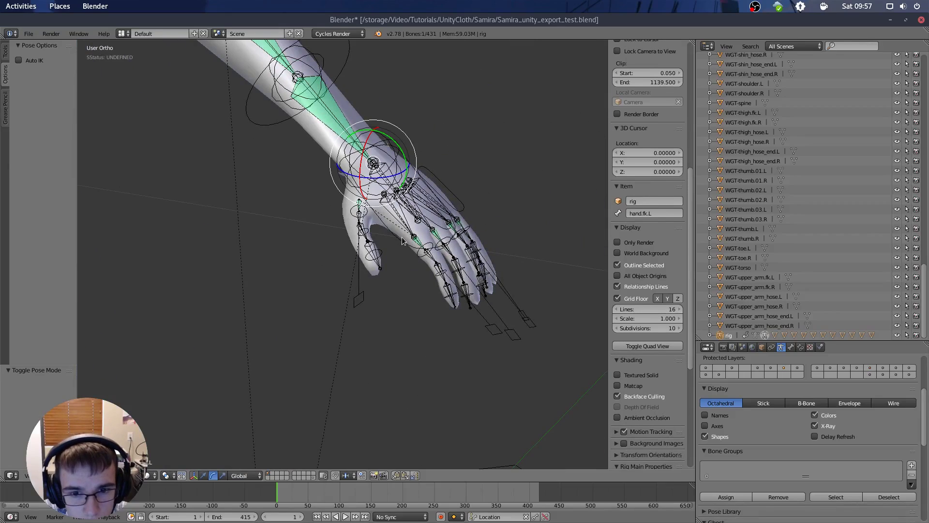
key("ctrl+g")
key("ctrl+alt+g")
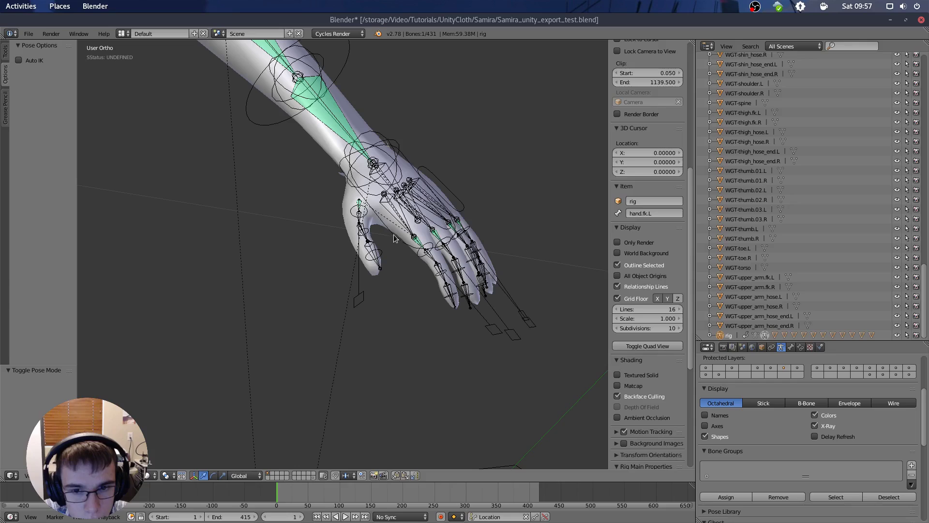
right_click(407, 252, "shift")
scroll(678, 388, "down", 10)
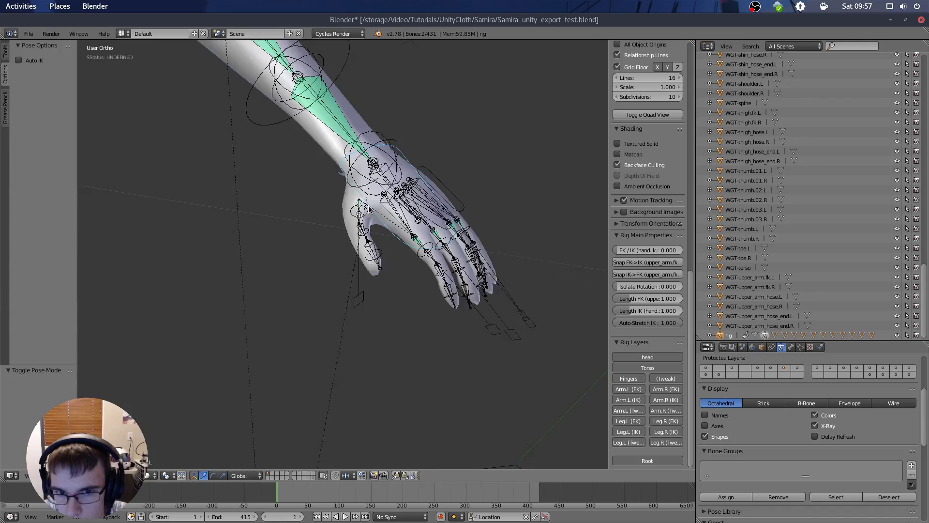
scroll(370, 208, "down", 4)
middle_click_drag(445, 238, 460, 239, "shift")
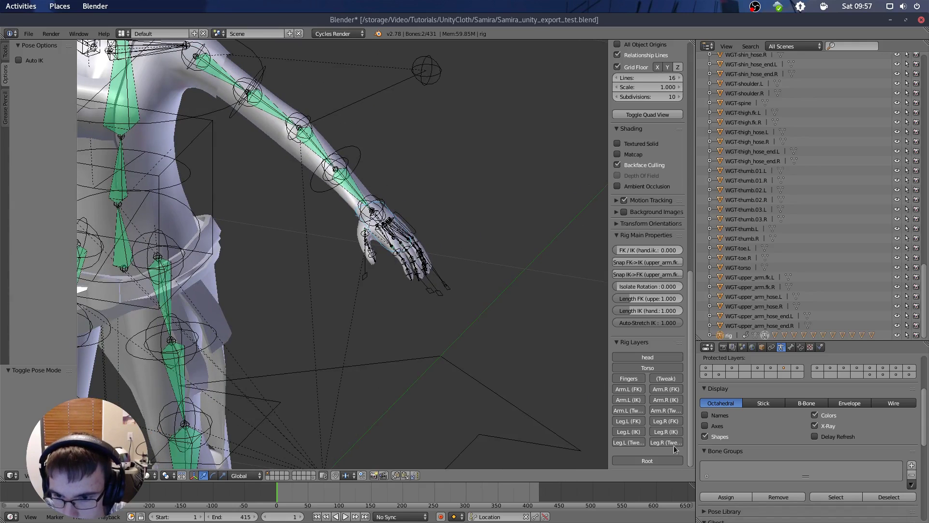
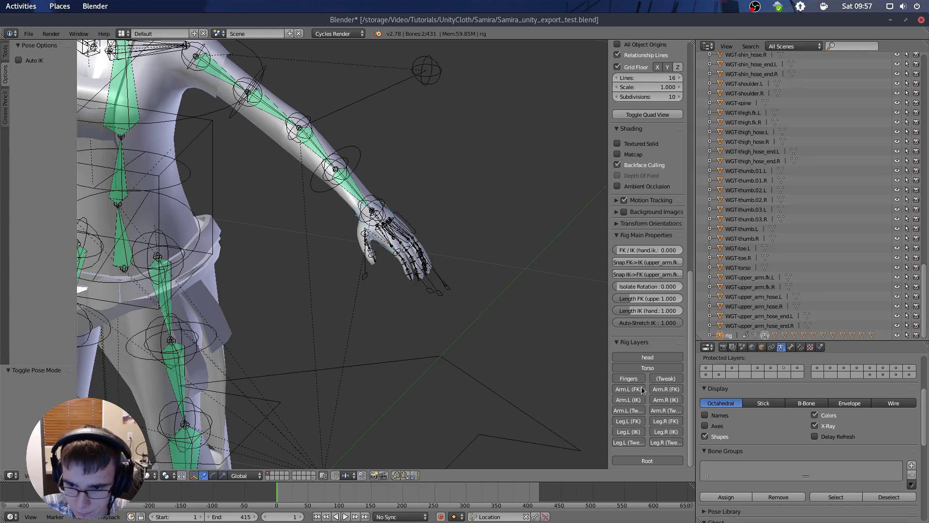
- Hide the FK control layers of both arms and the IK control layers of both legs
left_click(638, 396)
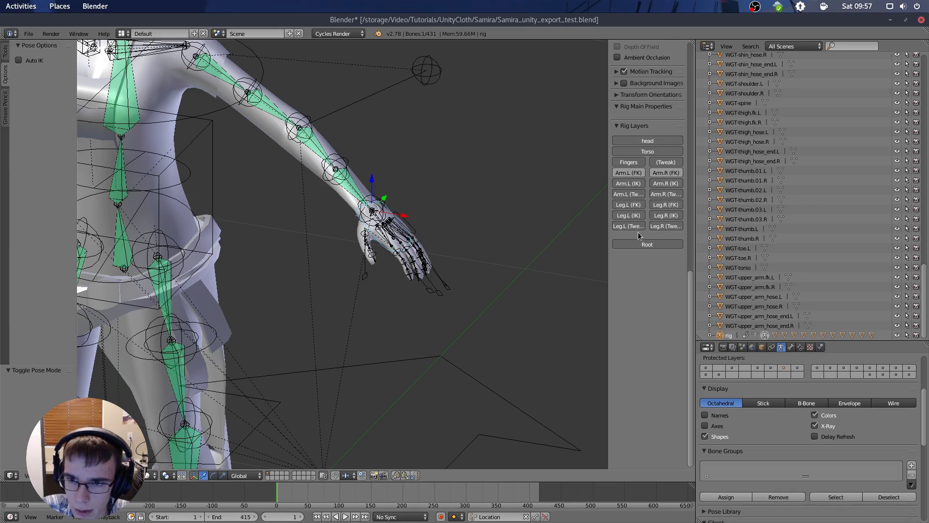
left_click(632, 217)
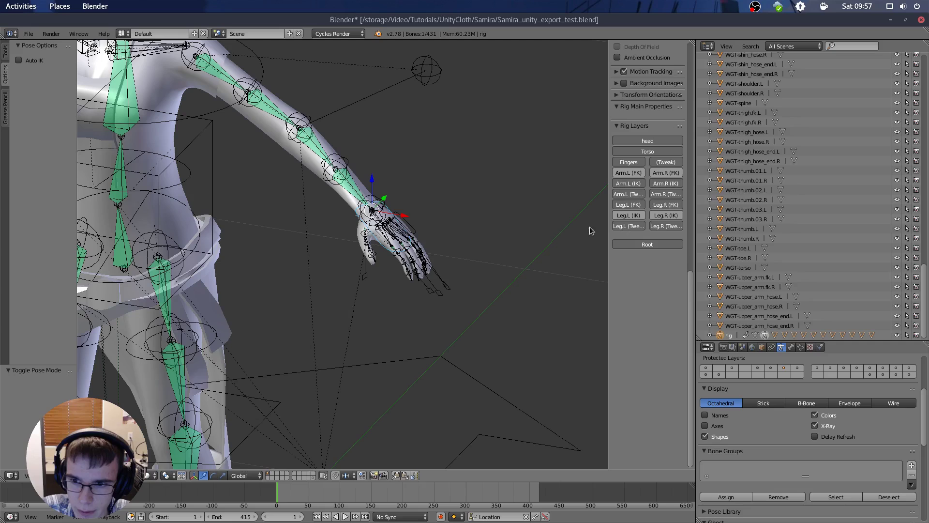
key("KP_5")
- Set the FK / IK property to 1.000 for the left and right hand IK controls
scroll(651, 169, "up", 10)
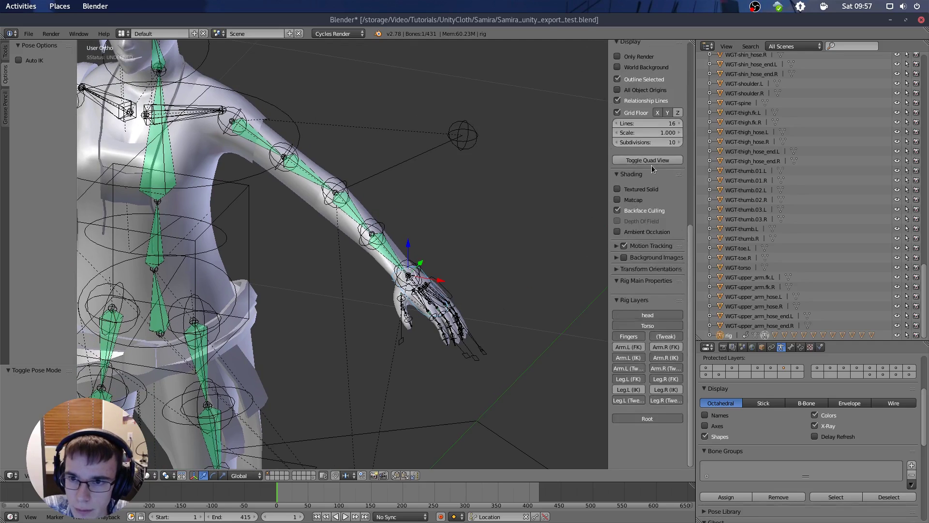
scroll(651, 169, "down", 5)
key("a")
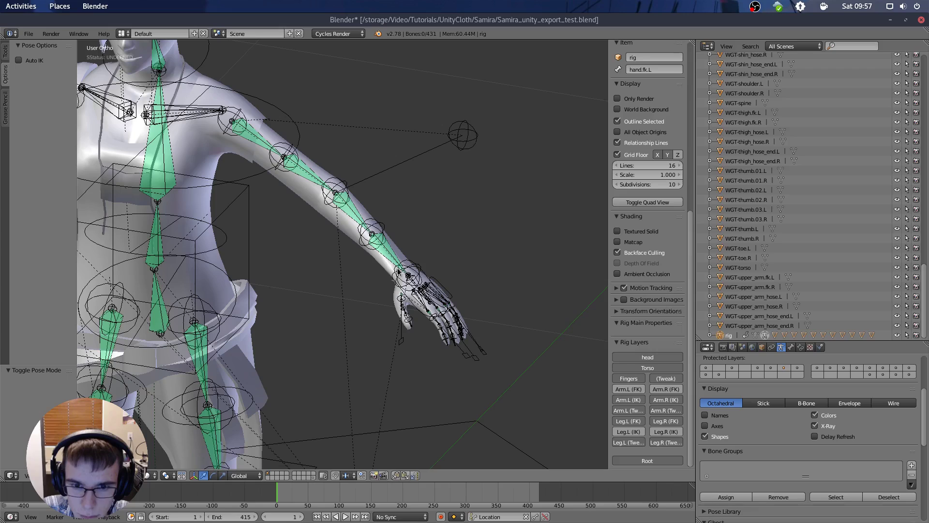
right_click(393, 276)
scroll(641, 274, "down", 4)
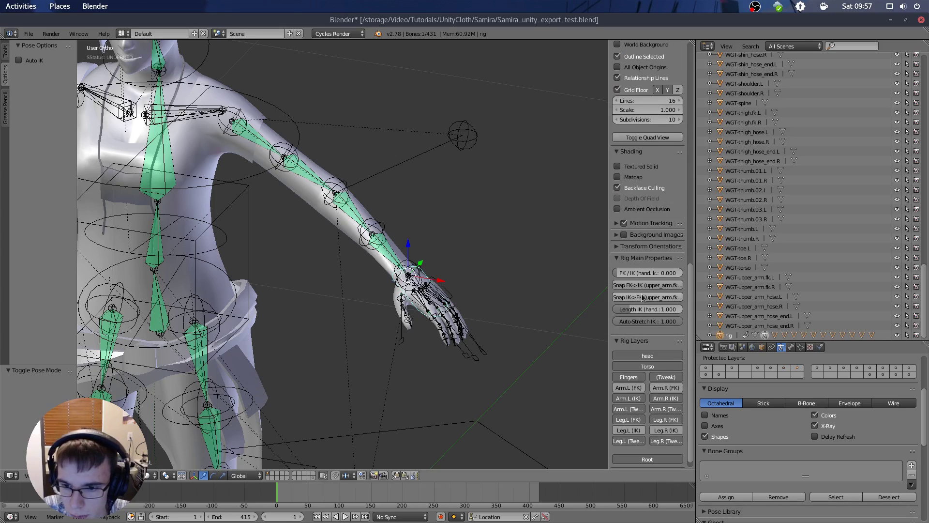
left_click_drag(622, 263, 688, 264)
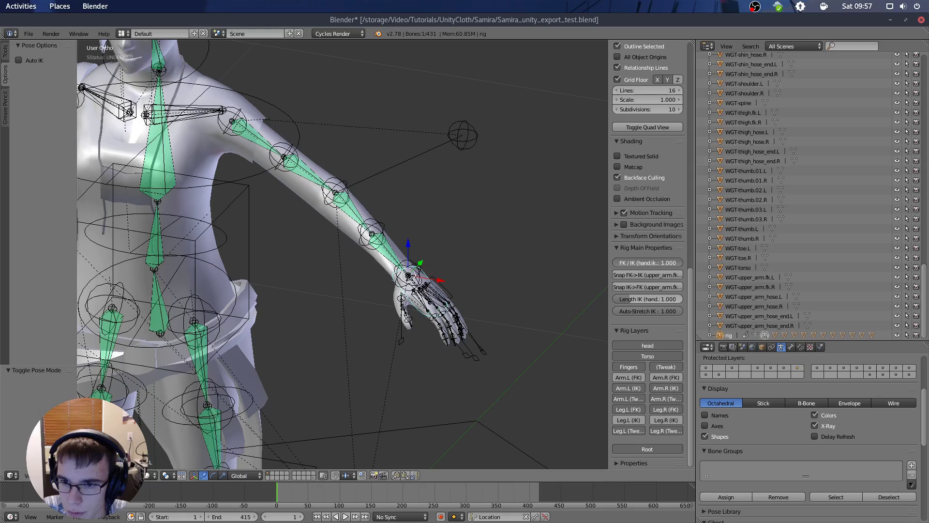
middle_click_drag(171, 273, 217, 310, "shift")
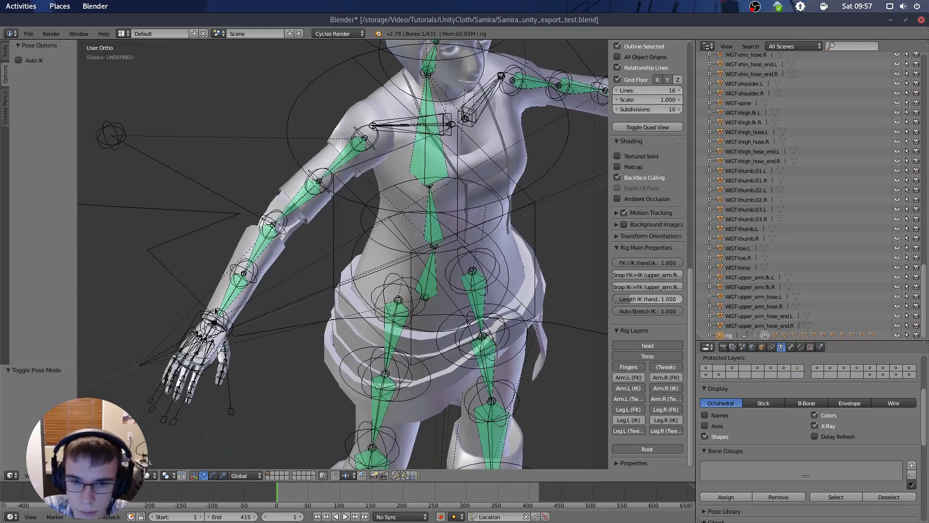
right_click(229, 339)
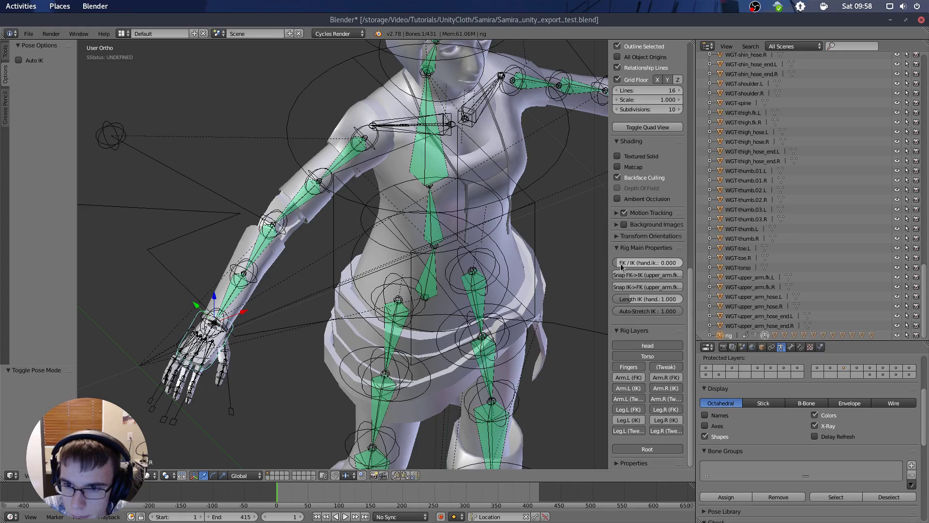
- Set the FK / IK property to 1.000 for the right foot and the left foot
middle_click_drag(391, 357, 361, 205, "shift")
middle_click_drag(406, 323, 392, 129, "shift")
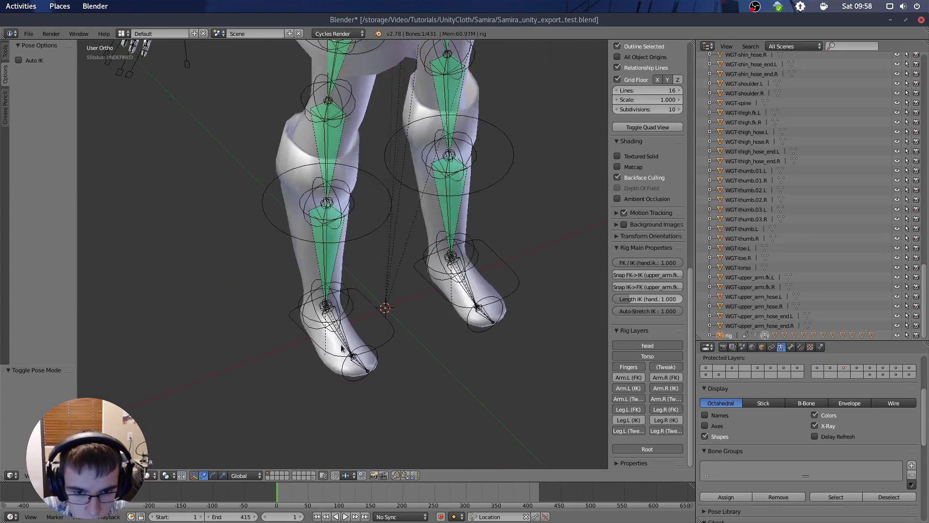
right_click(338, 352)
left_click_drag(624, 264, 684, 263)
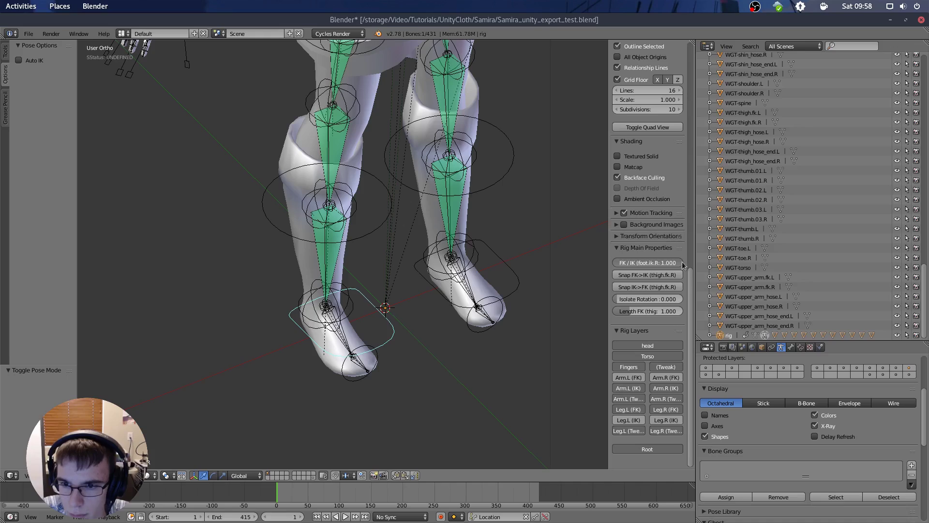
middle_click_drag(448, 231, 462, 270, "shift")
right_click(463, 271)
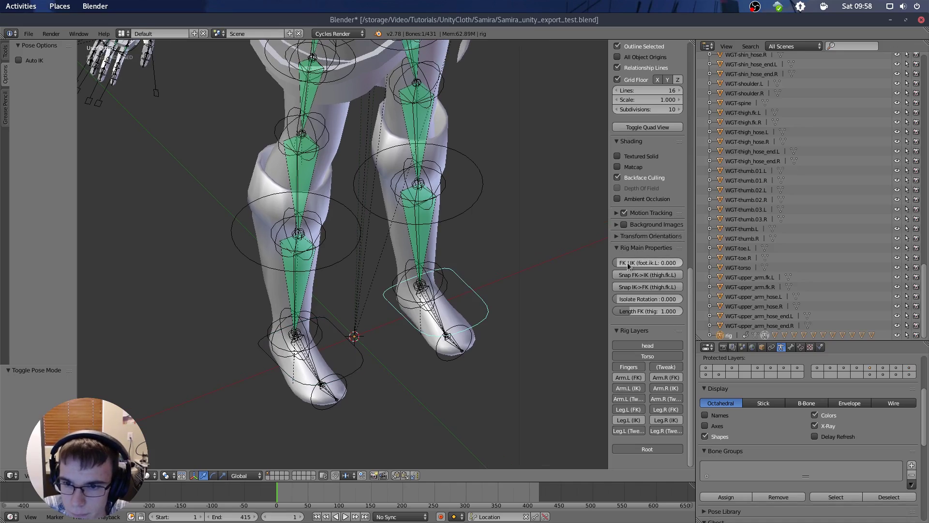
left_click_drag(624, 263, 682, 263)
- Set Auto-Stretch IK to 0.000 for the left and right hand IK controls
middle_click_drag(450, 334, 531, 233)
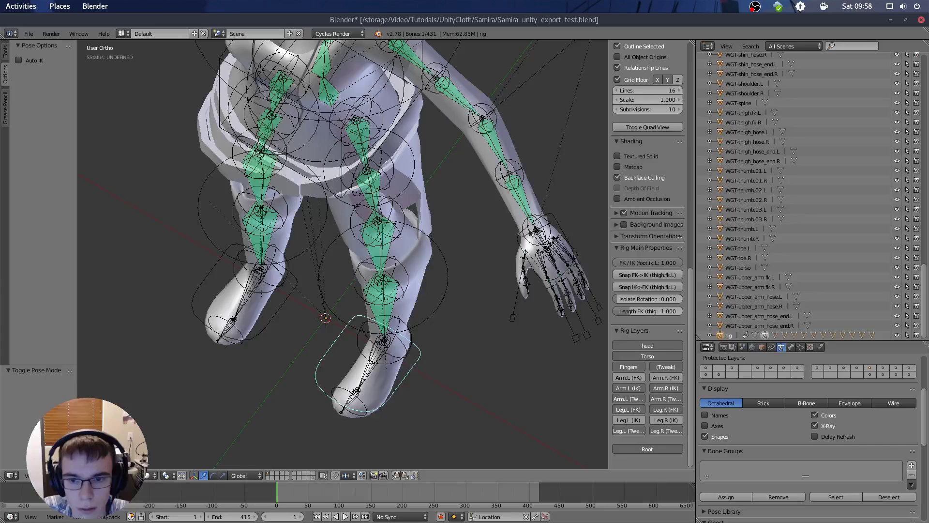
right_click(562, 272)
left_click_drag(648, 312, 624, 312)
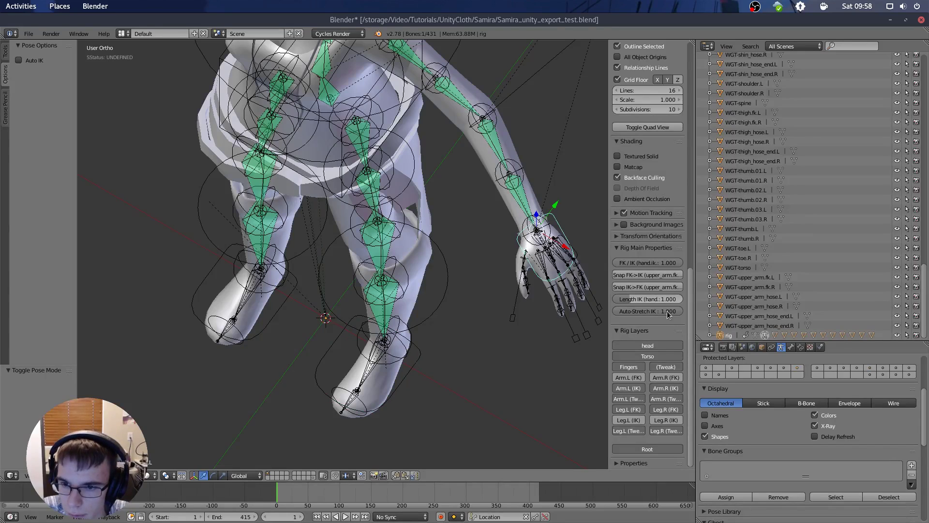
middle_click_drag(349, 222, 322, 186)
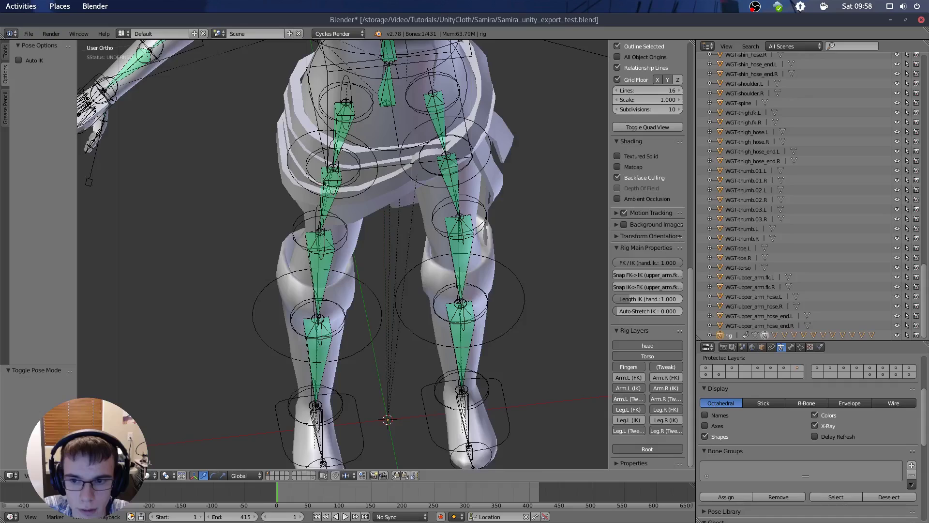
middle_click_drag(273, 156, 332, 216, "shift")
right_click(170, 165)
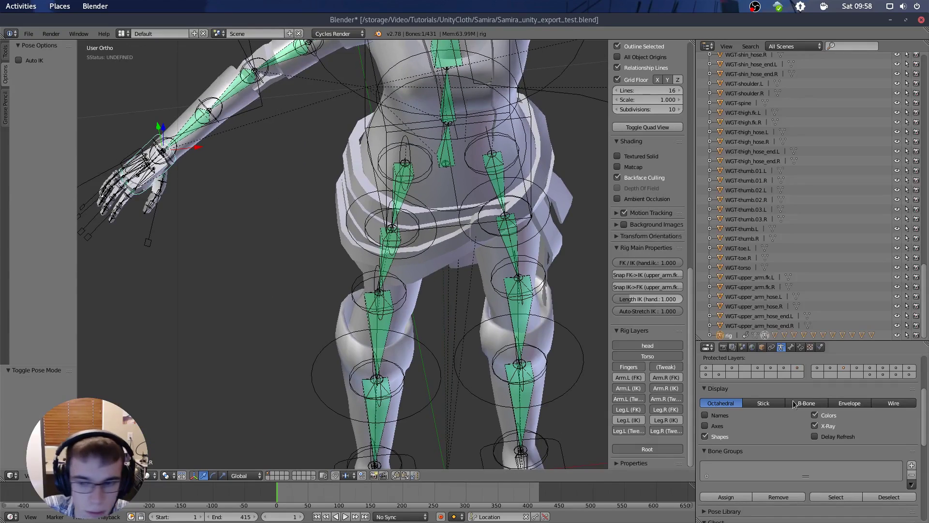
- Check the left foot control's rig properties and show the IK control layers of both legs again
middle_click_drag(418, 300, 419, 167, "shift")
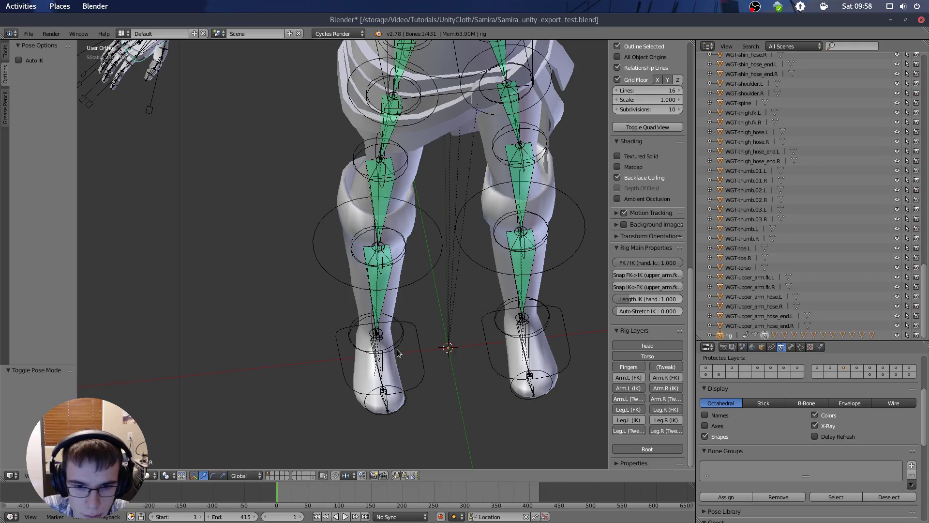
right_click(425, 367)
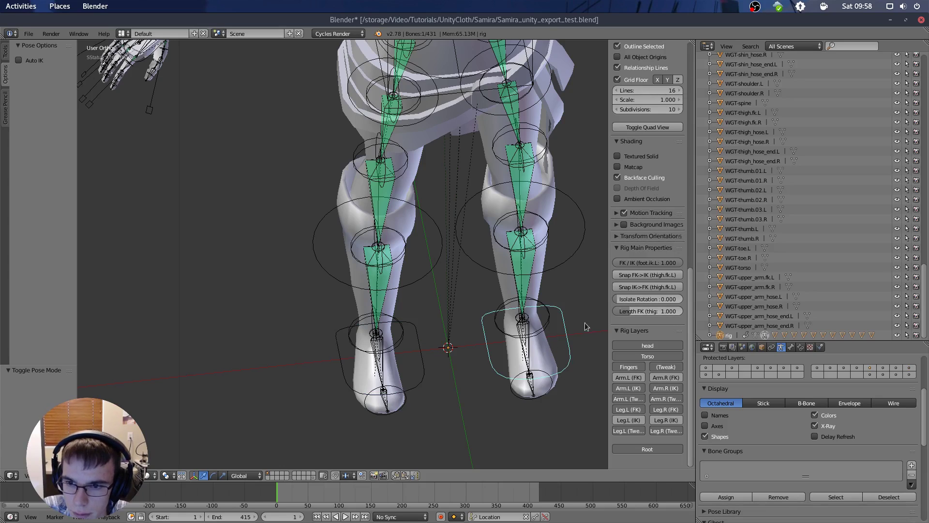
scroll(525, 322, "down", 5)
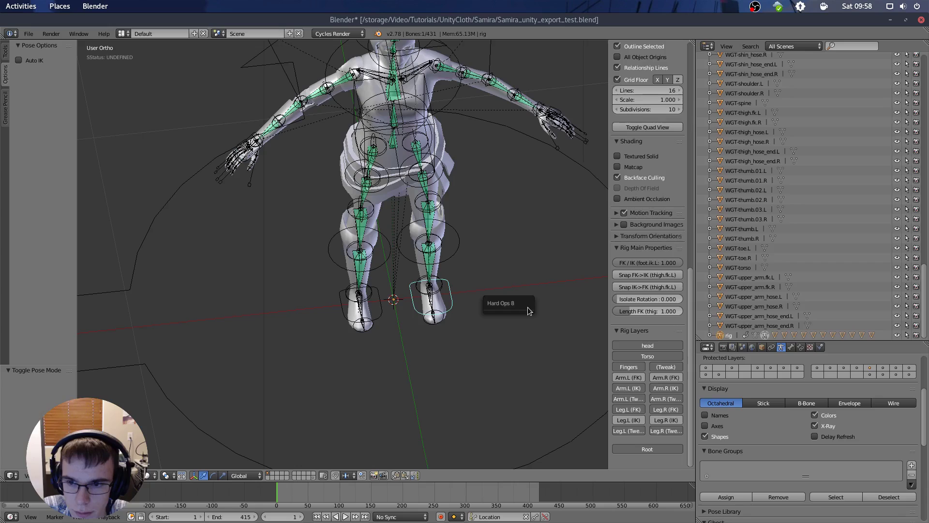
scroll(435, 293, "up", 3)
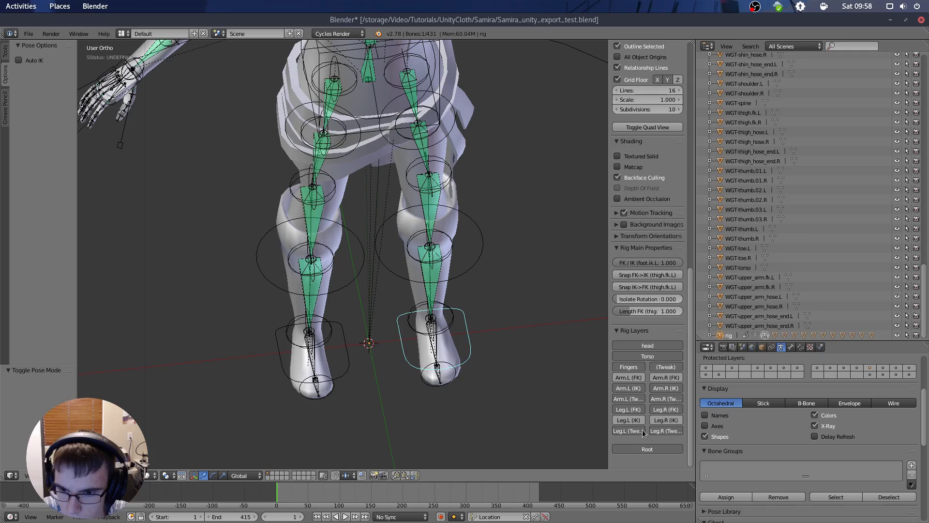
left_click(635, 420)
left_click(657, 418)
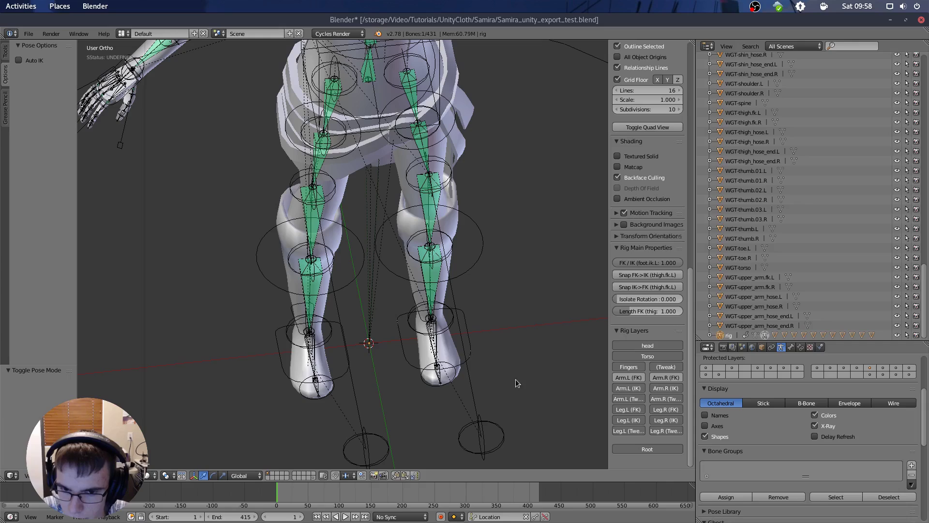
- Hide the FK control layers of both legs, widen the rig properties area and select the left foot's IK control
right_click(470, 352)
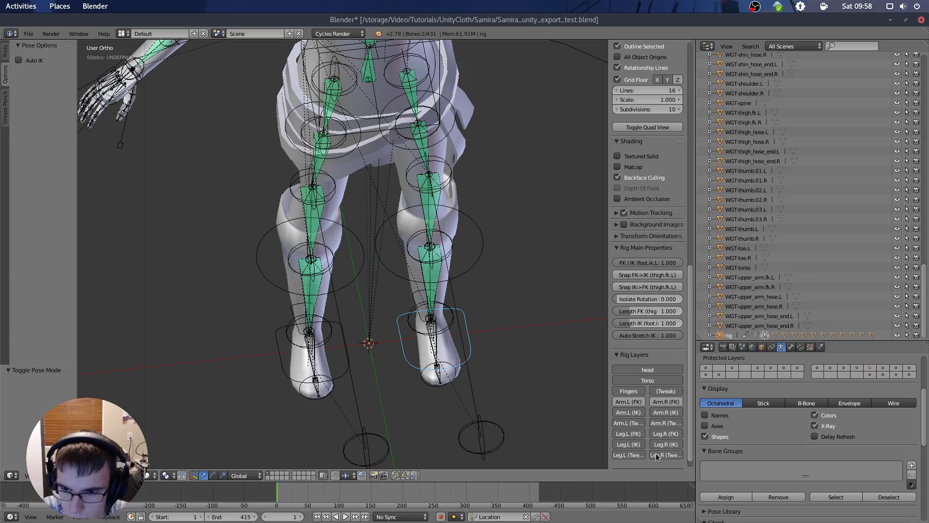
left_click_drag(608, 442, 558, 440)
left_click(614, 436)
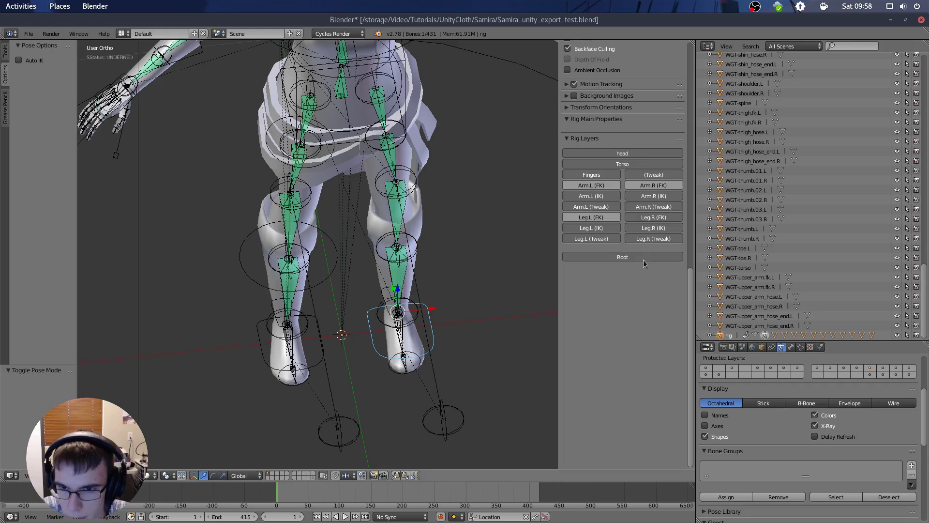
left_click(648, 219)
right_click(399, 305)
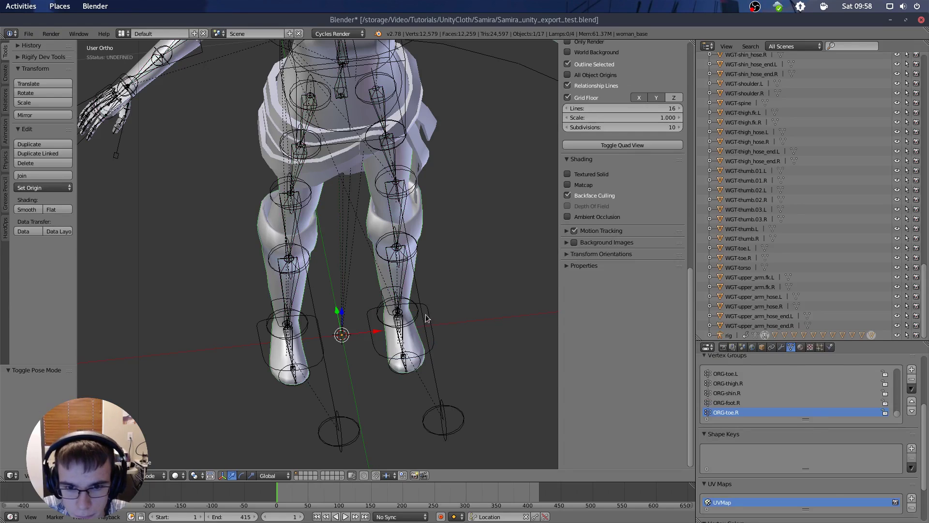
right_click(427, 316)
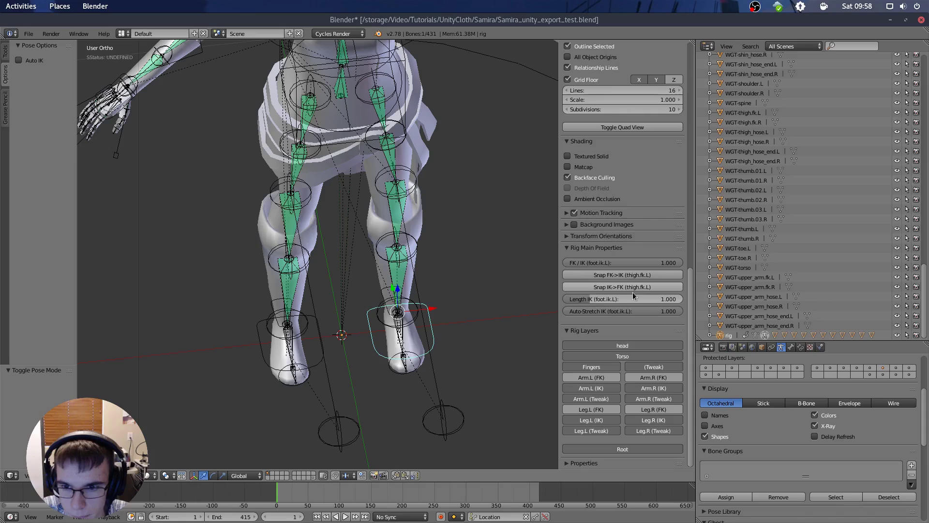
- Set Auto-Stretch IK to 0 for both the left and right foot IK controls
left_click_drag(628, 312, 484, 314)
right_click(325, 354)
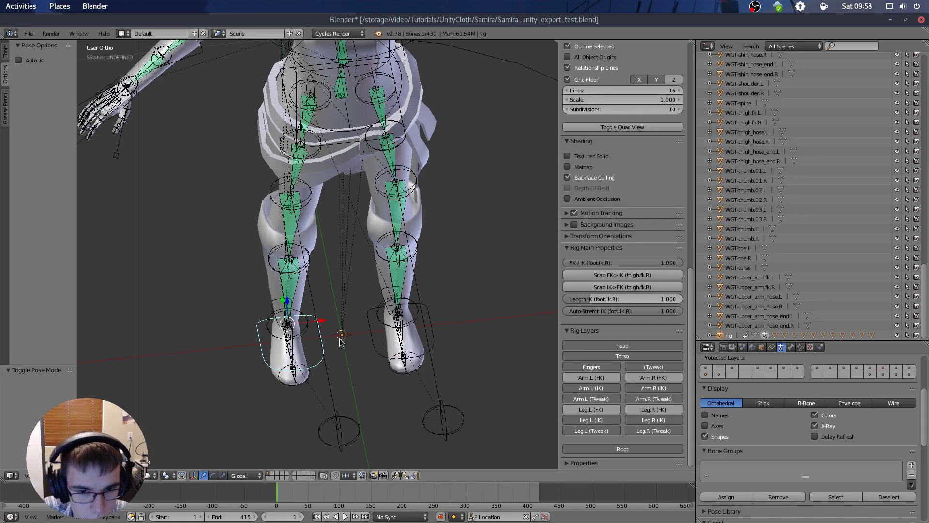
left_click_drag(600, 312, 562, 310)
scroll(530, 280, "down", 3)
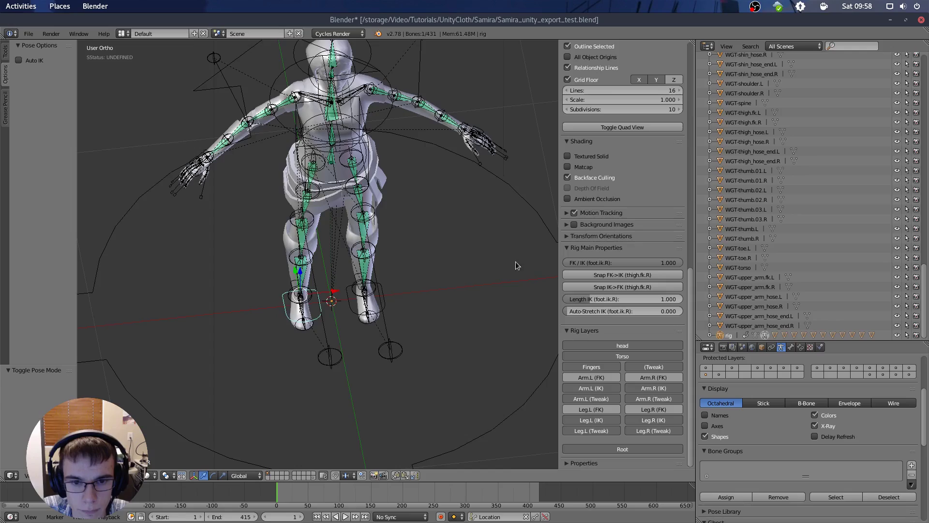
- Test the left foot IK control by raising it, undoing each move
key("a")
scroll(451, 291, "up", 3)
middle_click_drag(423, 279, 372, 259, "shift")
right_click(436, 415)
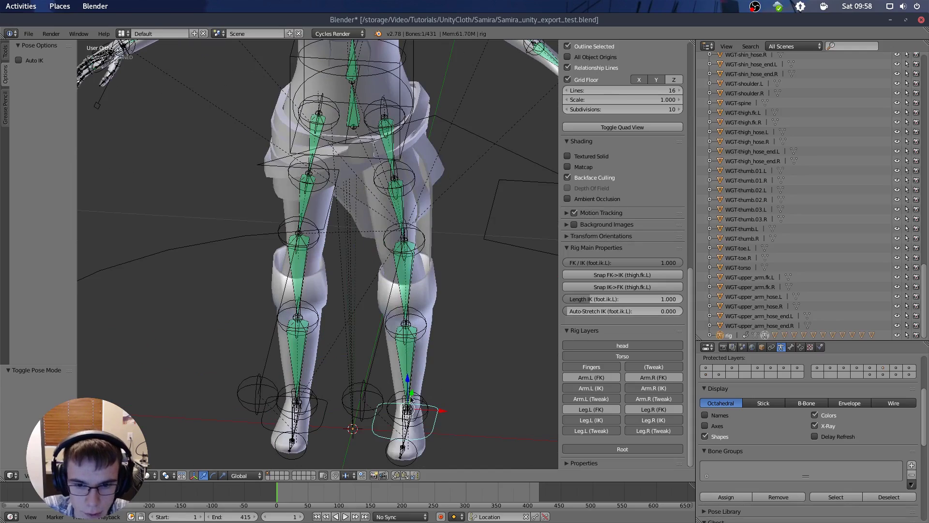
mouse_move(408, 383)
left_mouse_down()
mouse_move(410, 293)
mouse_move(411, 367)
left_mouse_up()
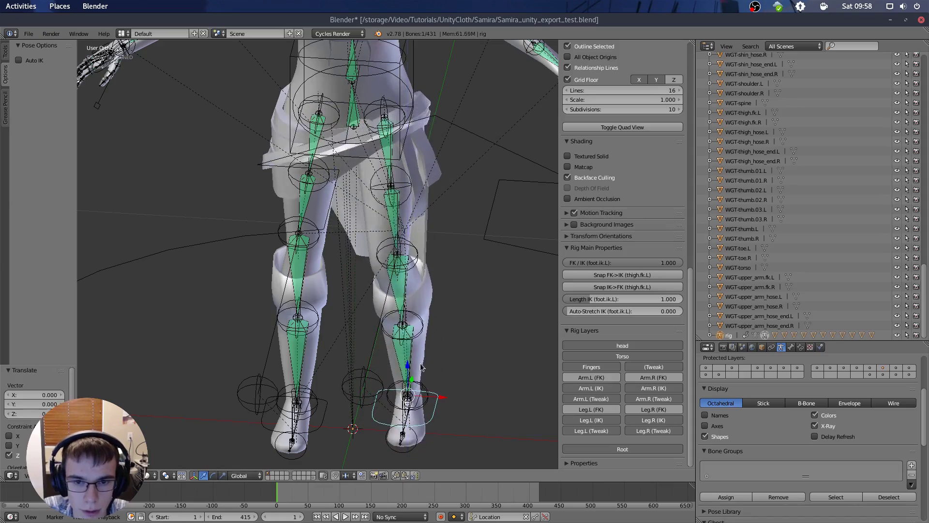
key("ctrl+z")
scroll(477, 317, "down", 2)
middle_click_drag(473, 274, 453, 304, "shift")
middle_click_drag(460, 258, 394, 217)
left_click_drag(388, 400, 404, 373)
key("ctrl+z")
- Test the torso control by lowering it slightly in front view, and undo the move
mouse_move(450, 240)
middle_mouse_down("shift")
mouse_move(441, 263)
mouse_move(463, 259)
mouse_move(462, 243)
middle_mouse_up("shift")
middle_click_drag(439, 166, 455, 163)
key("KP_1")
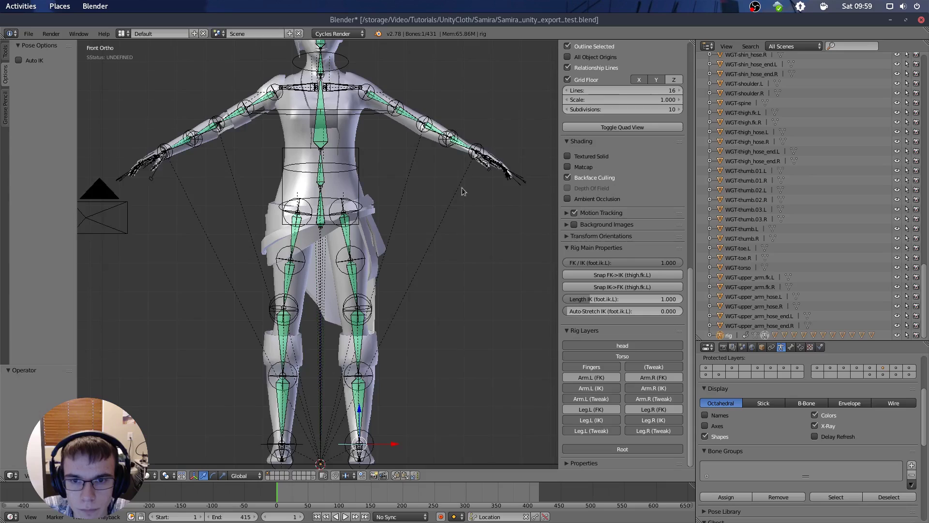
scroll(360, 189, "up", 3)
right_click(337, 164)
right_click(361, 169)
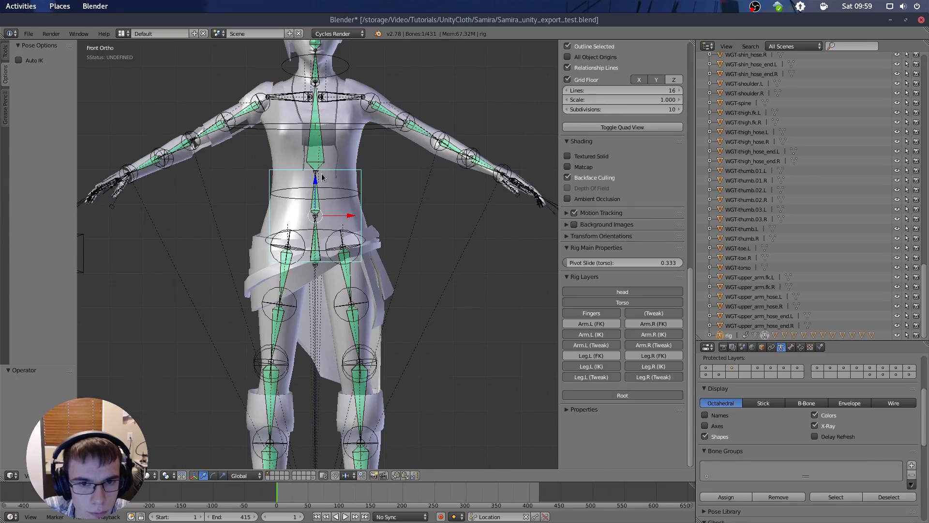
left_click_drag(315, 187, 321, 195)
key("ctrl+z")
scroll(393, 212, "down", 2)
middle_click_drag(399, 199, 363, 143, "shift")
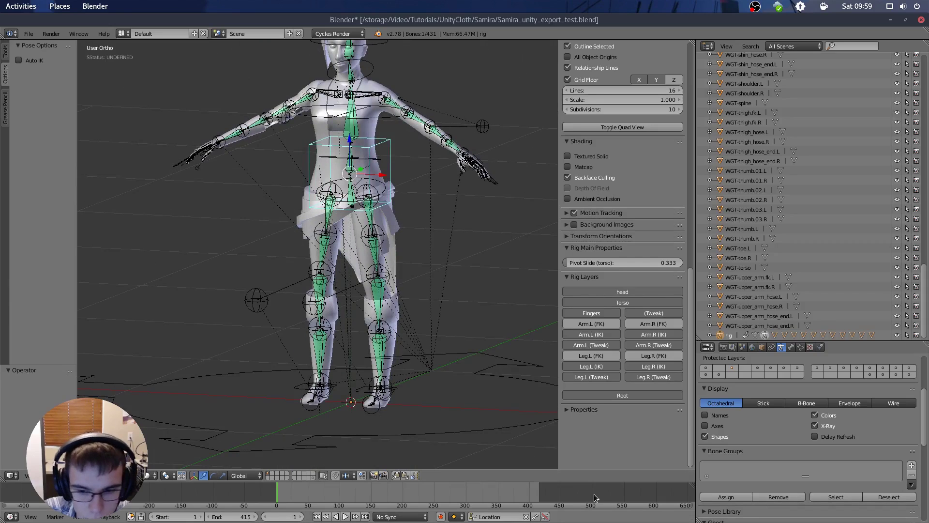
- Set the animation's end frame to 400
left_click(723, 348)
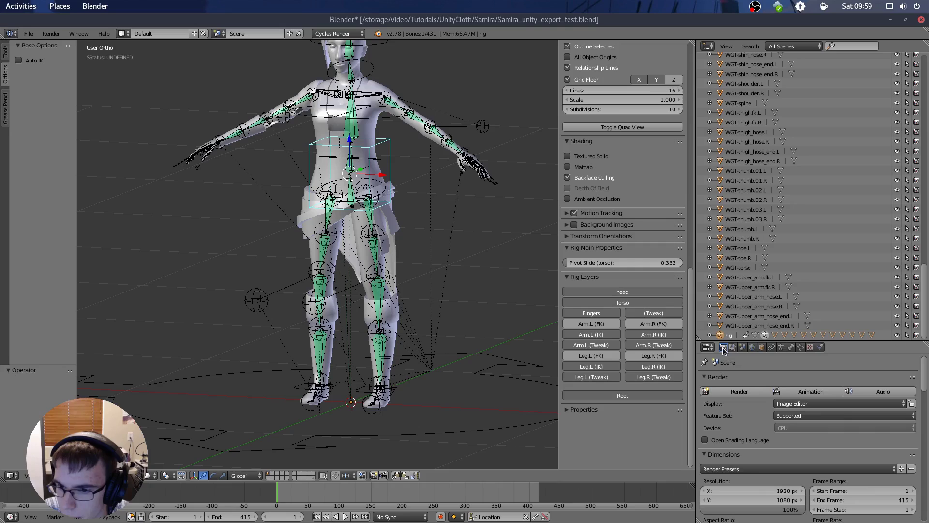
scroll(858, 429, "down", 4)
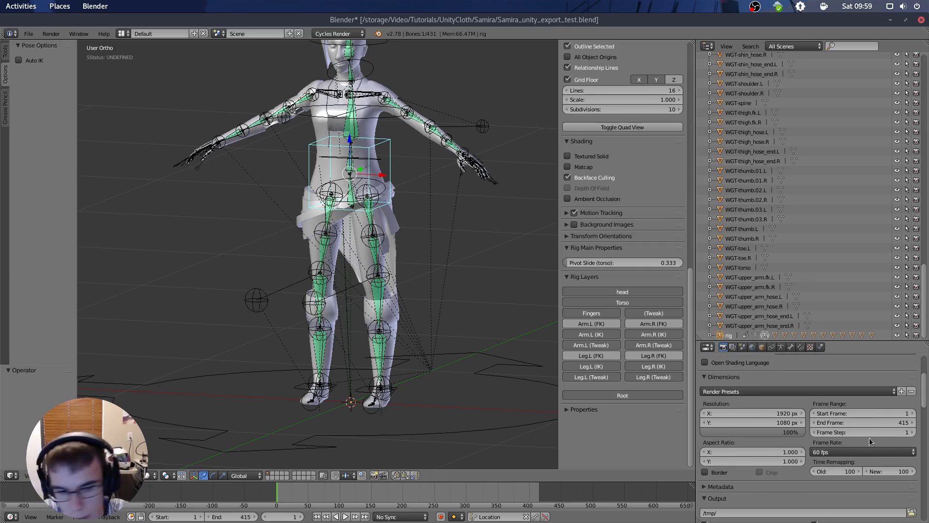
scroll(315, 494, "up", 6)
scroll(316, 493, "down", 7)
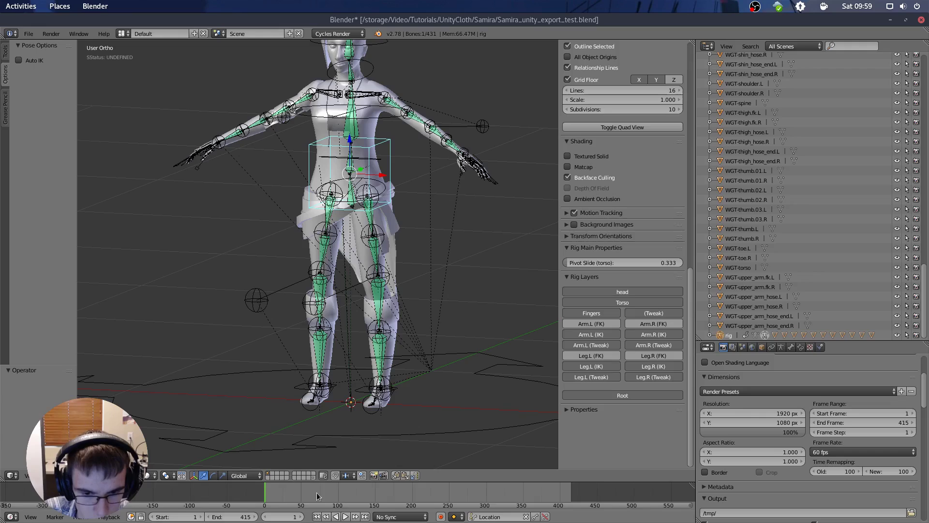
left_click(233, 517)
type("4")
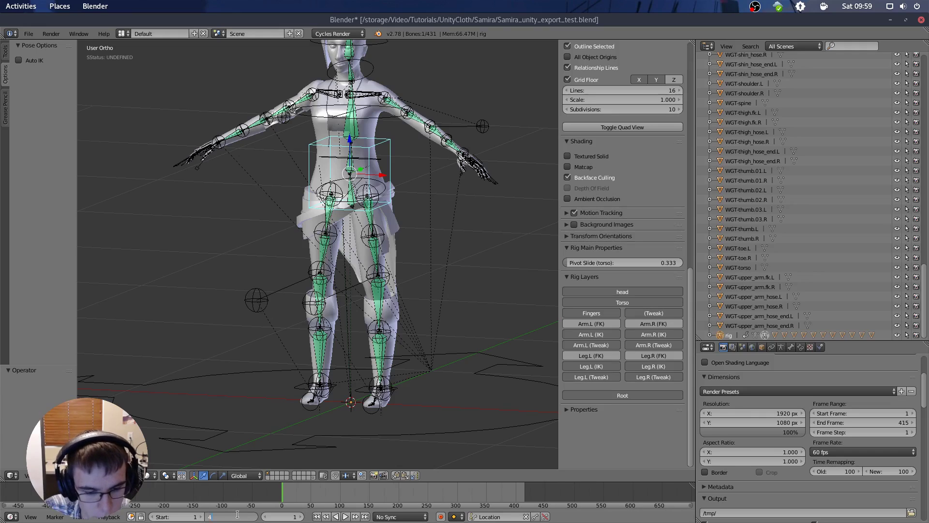
type("00")
key("Return")
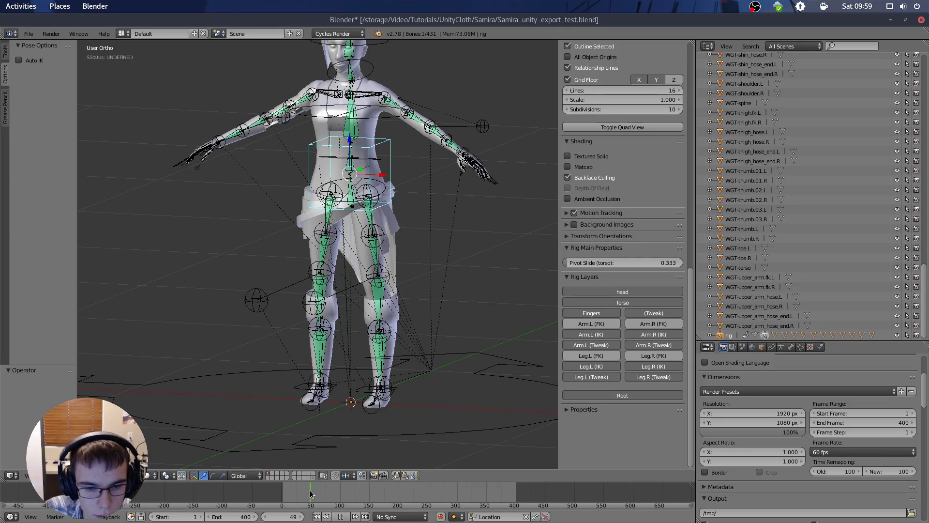
- Keyframe the torso control's location at frame 0, and again at frame 51 with the torso lowered into a crouch
left_click_drag(284, 493, 280, 491)
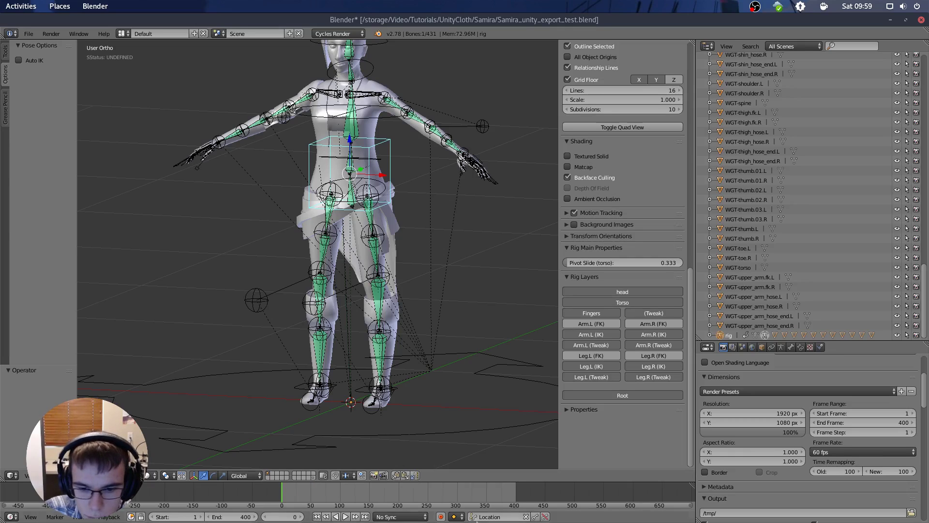
left_click(536, 517)
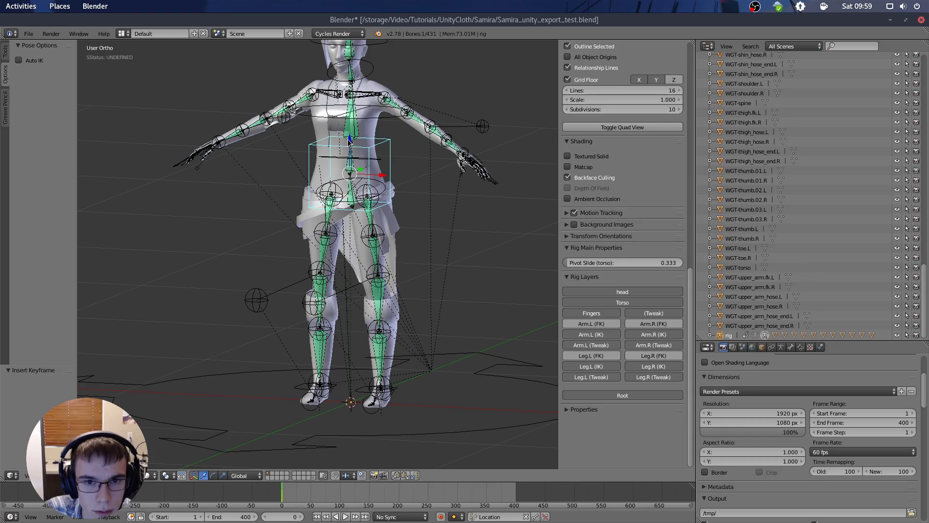
left_click(311, 494)
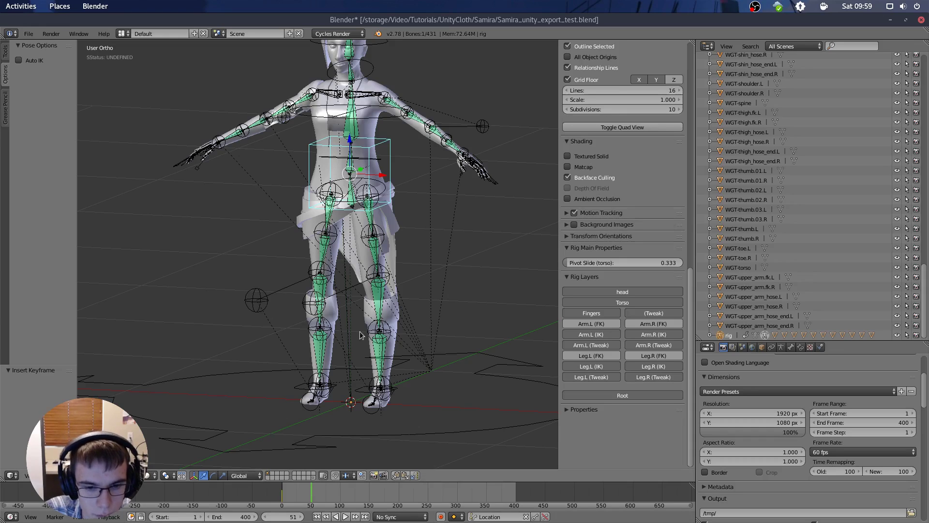
left_click_drag(350, 145, 352, 188)
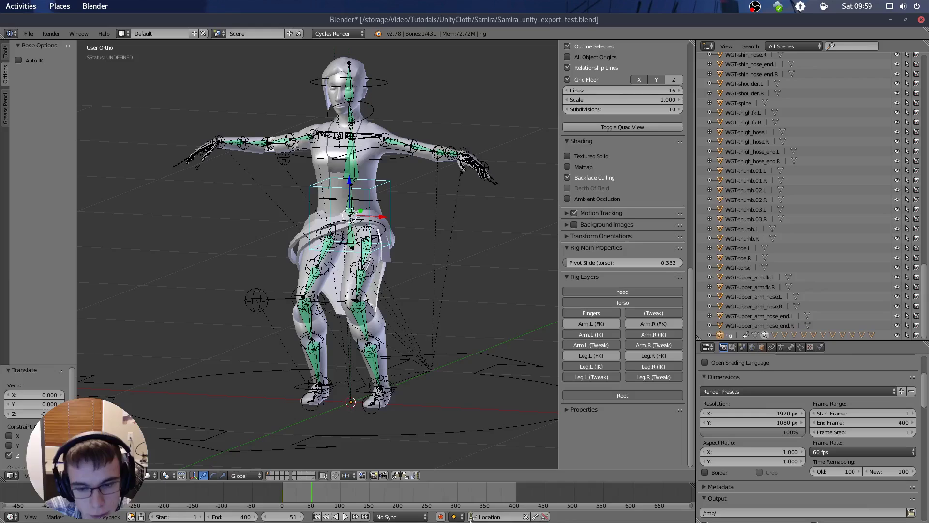
left_click(536, 517)
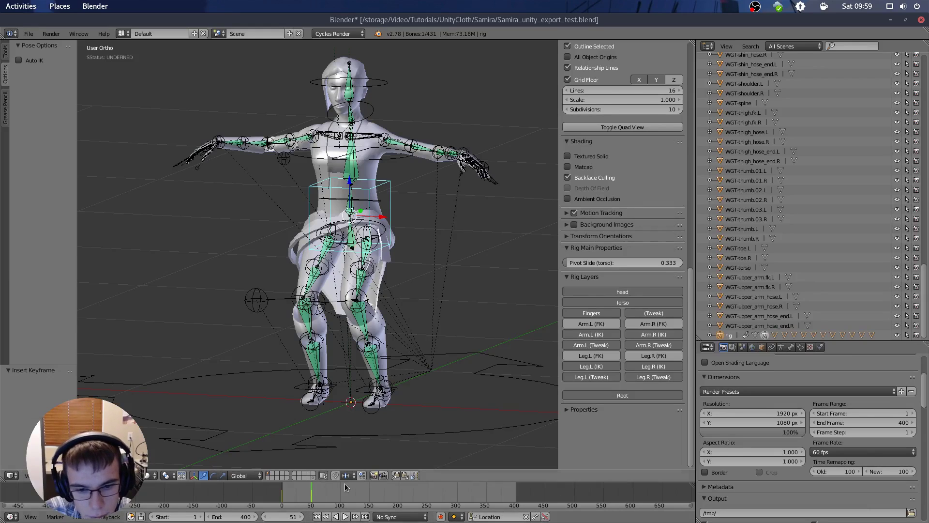
- At frame 100, raise the torso control back to standing height and keyframe its location
left_click_drag(344, 489, 340, 492)
left_click_drag(350, 182, 356, 143)
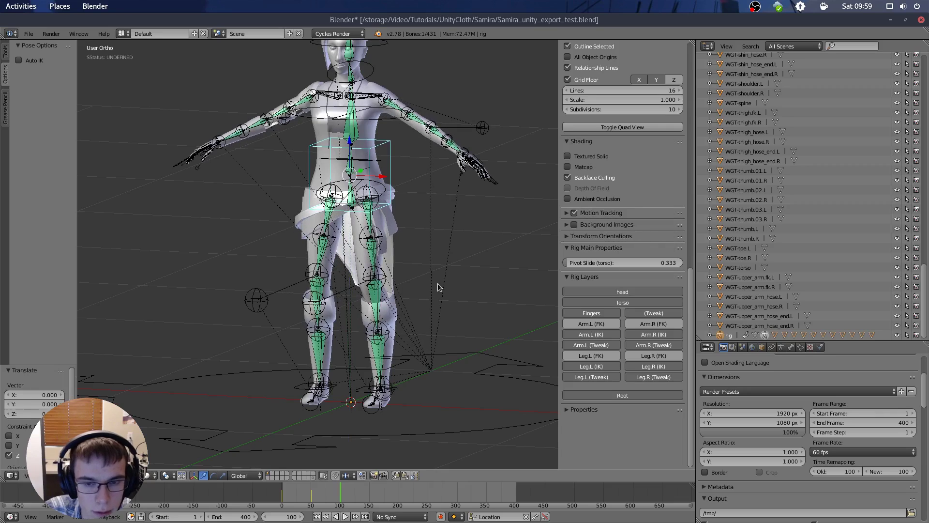
left_click(534, 517)
- Select the left foot IK control of the rig
middle_click_drag(492, 254, 400, 244)
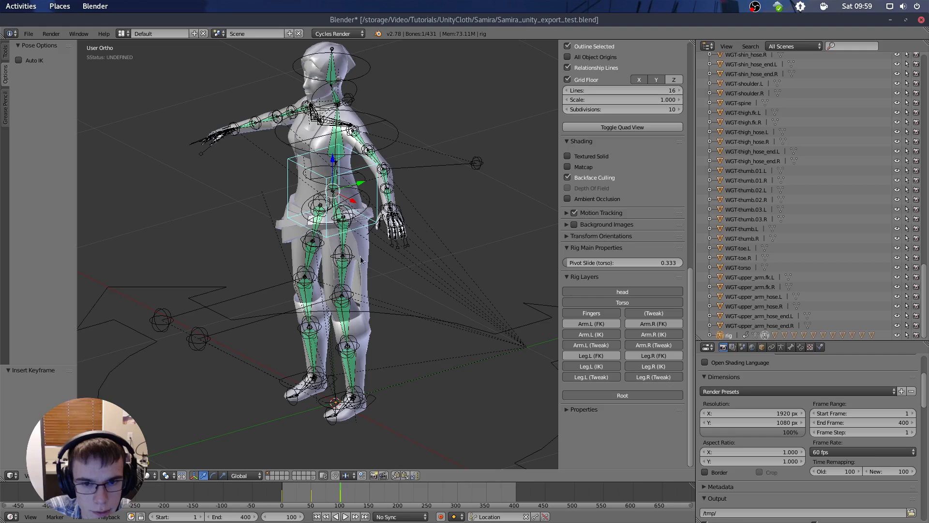
middle_click_drag(382, 289, 411, 184)
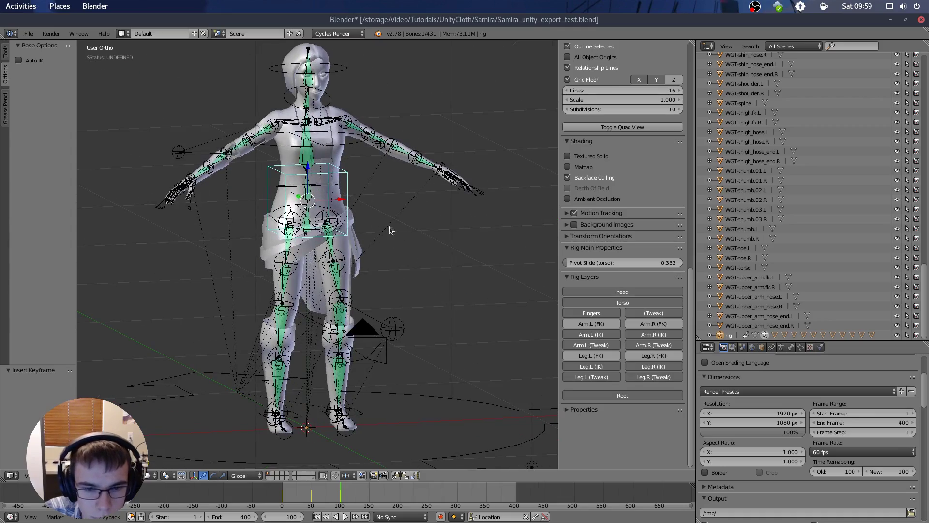
middle_click_drag(417, 242, 259, 224, "shift")
scroll(264, 232, "up", 3)
middle_click_drag(318, 455, 369, 295, "shift")
right_click(304, 295)
scroll(281, 256, "down", 2)
middle_click_drag(281, 256, 314, 289, "shift")
right_click(347, 342)
- Try moving the left foot control outward about 0.147 along X, and undo the move
key("g")
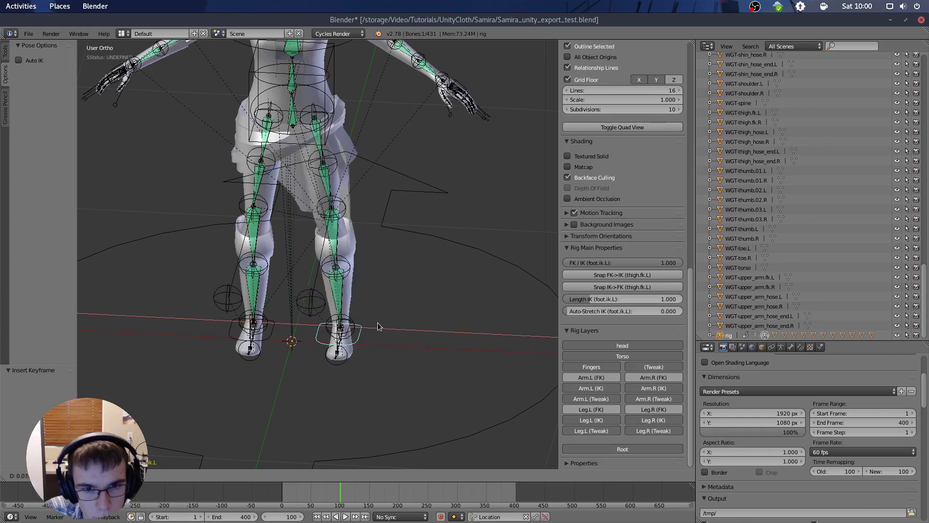
left_click(403, 322)
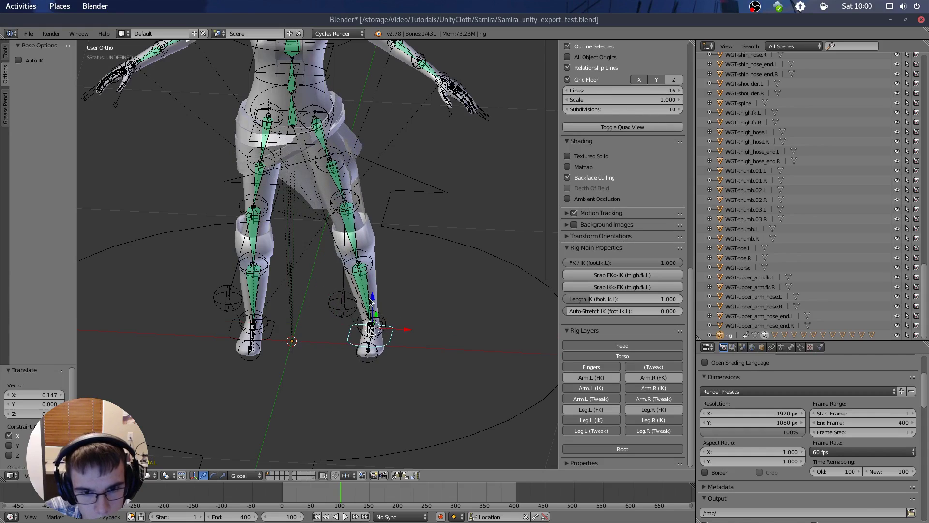
key("ctrl+z")
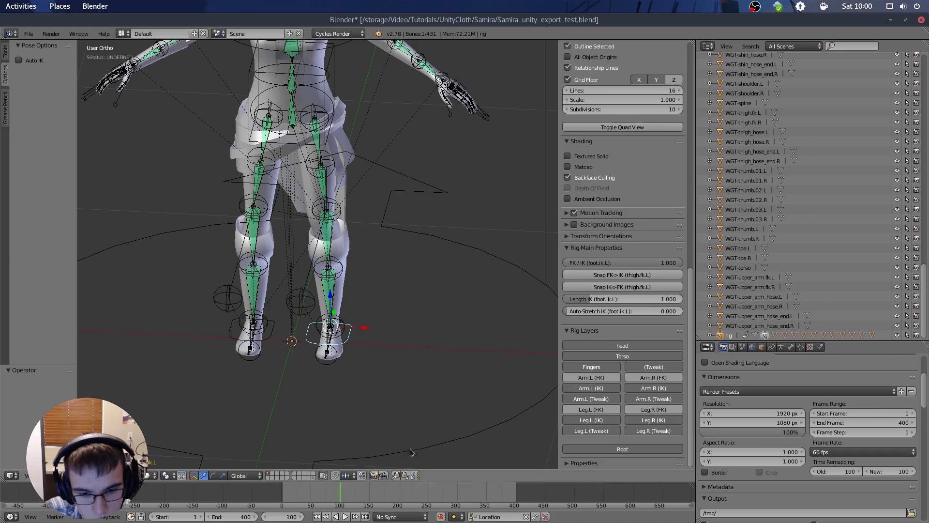
- Keyframe the left foot control's location at frame 100, and again at frame 150 with the foot lifted along Z
left_click(535, 517)
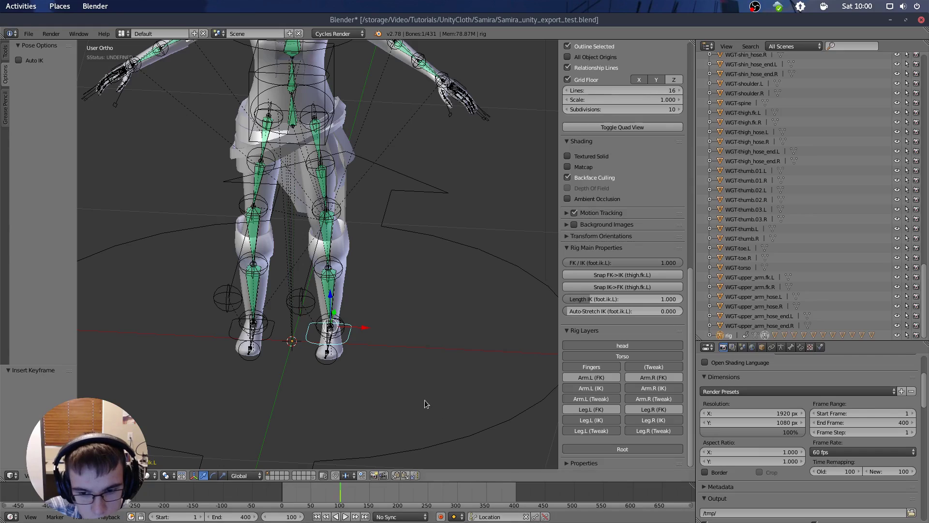
left_click(369, 494)
left_click_drag(329, 301, 354, 272)
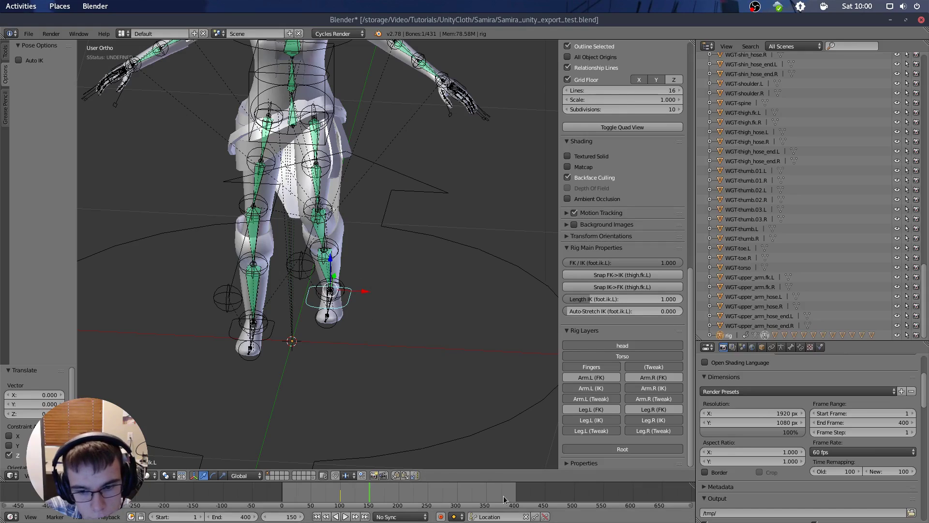
left_click(535, 518)
- At frame 199, move the left foot control outward and higher, and keyframe its location
left_click(401, 499)
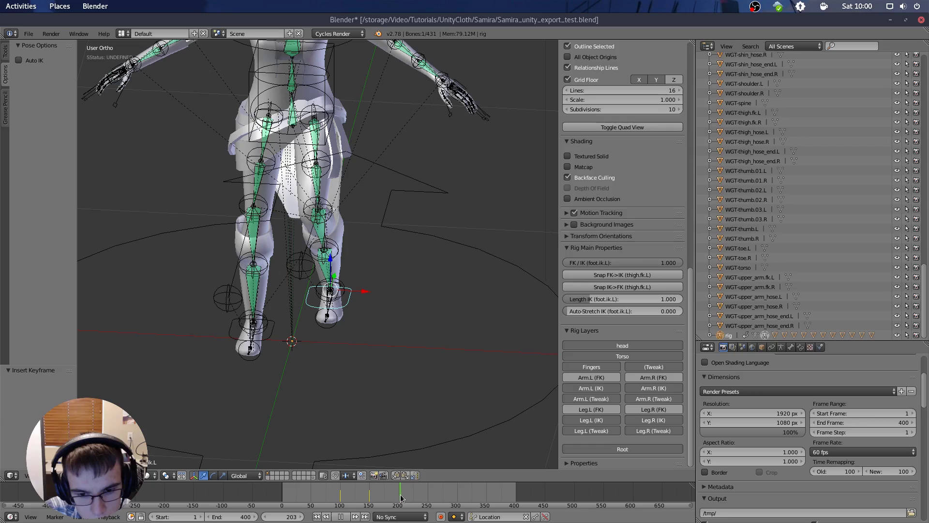
key("Escape")
left_click_drag(367, 292, 412, 264)
left_click(535, 517)
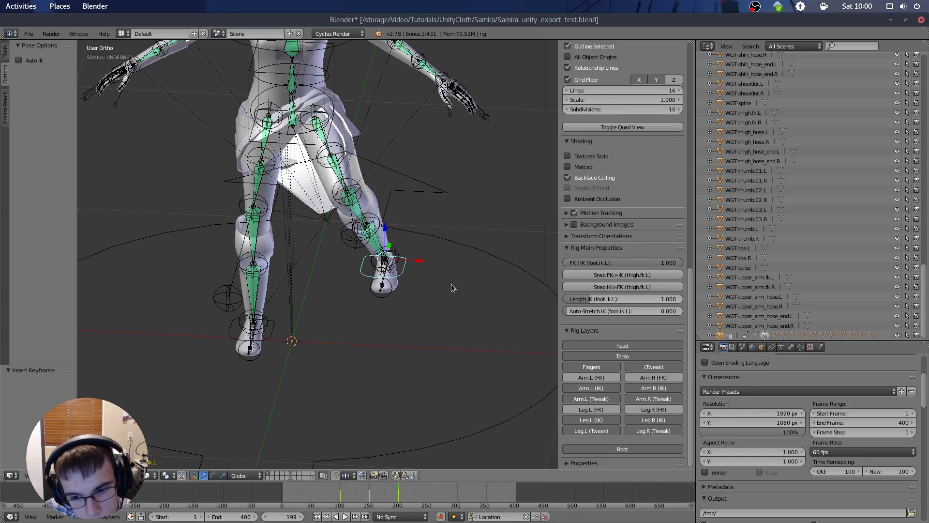
- At frame 251, lower the left foot to the ground, move it about 0.144 inward along X, and keyframe its location
left_click(428, 493)
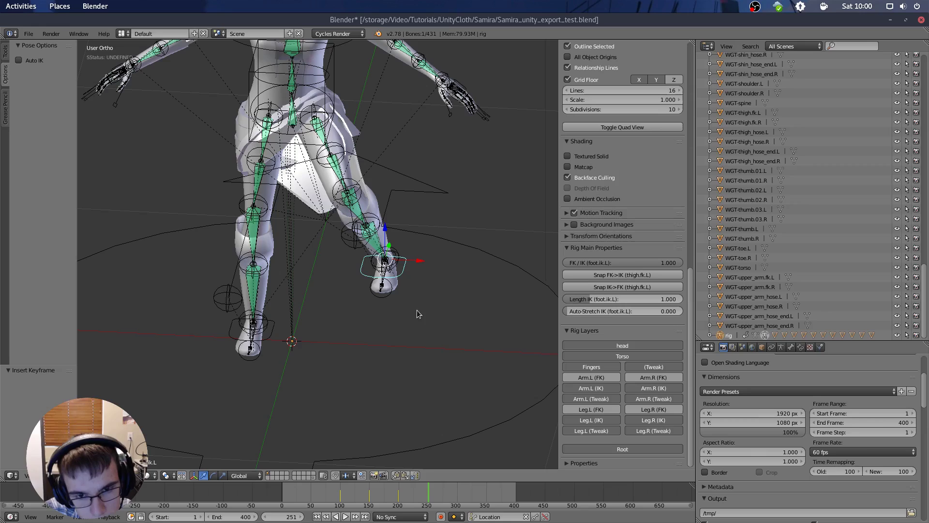
left_click_drag(390, 232, 391, 349)
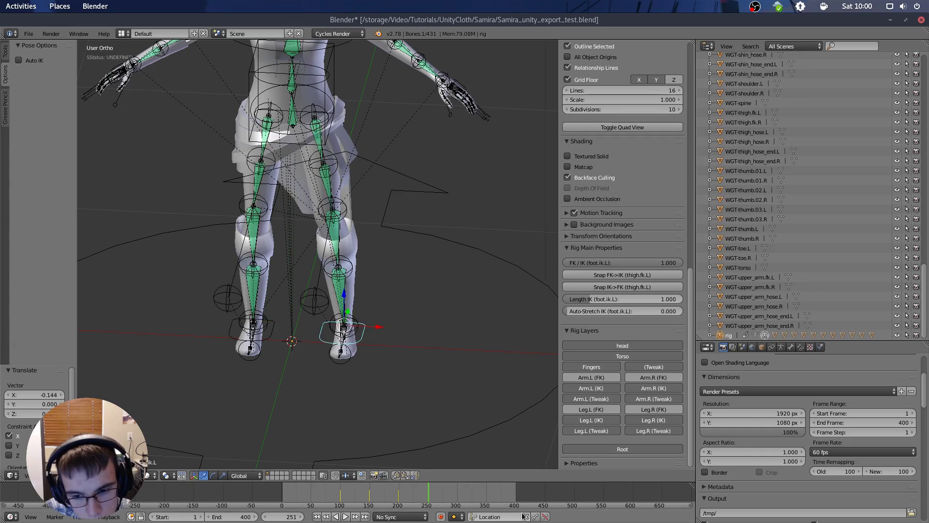
key("i")
- Play the animation from frame 0 and check the torso and leg motion from several angles, stopping playback near the end
left_click(367, 488)
key("alt+a")
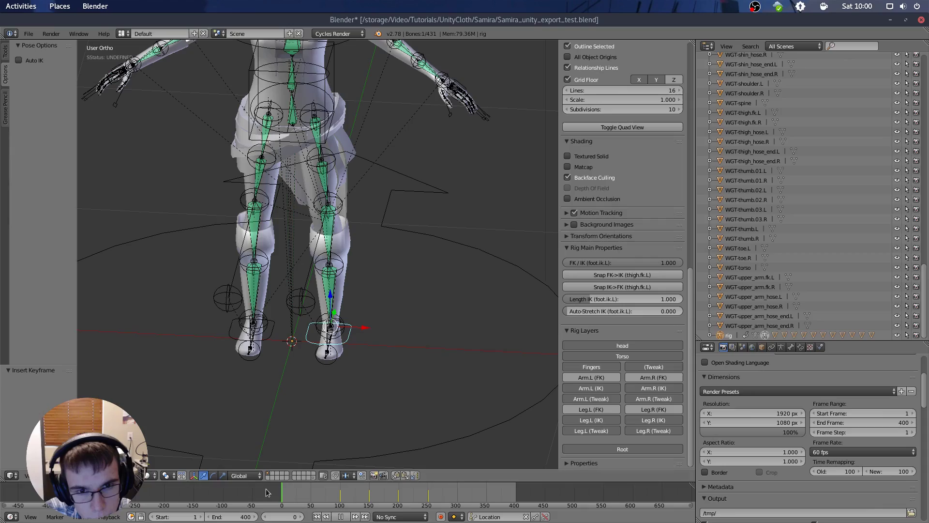
scroll(231, 210, "down", 6)
scroll(253, 179, "up", 4)
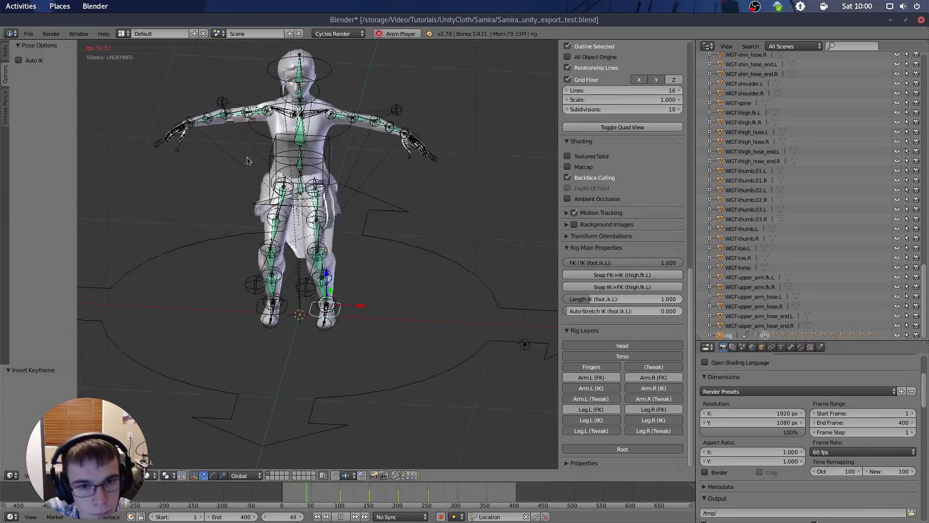
middle_click_drag(247, 157, 197, 185)
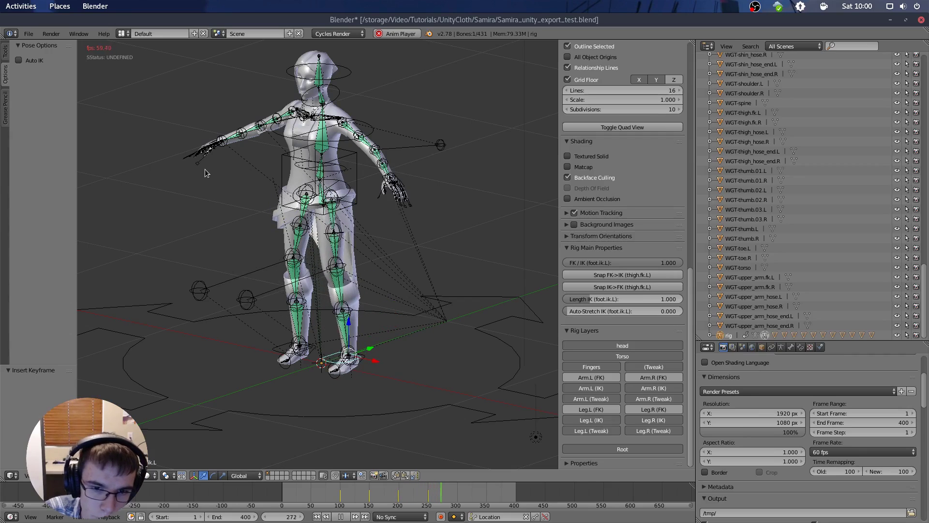
middle_click_drag(205, 172, 393, 328)
key("alt+a")
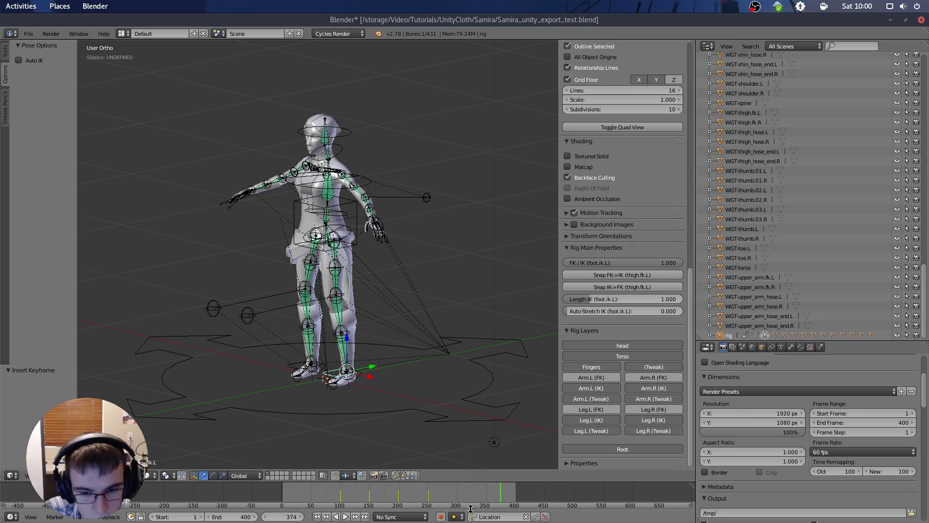
- Return the animation to frame 0 with the whole character in view
left_click_drag(459, 499, 220, 506)
scroll(372, 324, "up", 2)
middle_click_drag(373, 324, 428, 301, "shift")
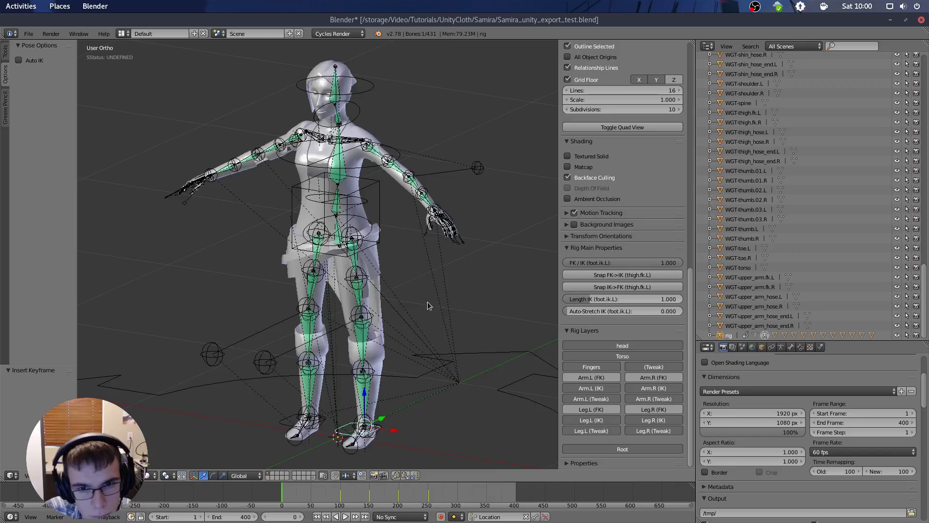
scroll(428, 287, "down", 2)
scroll(437, 265, "up", 2)
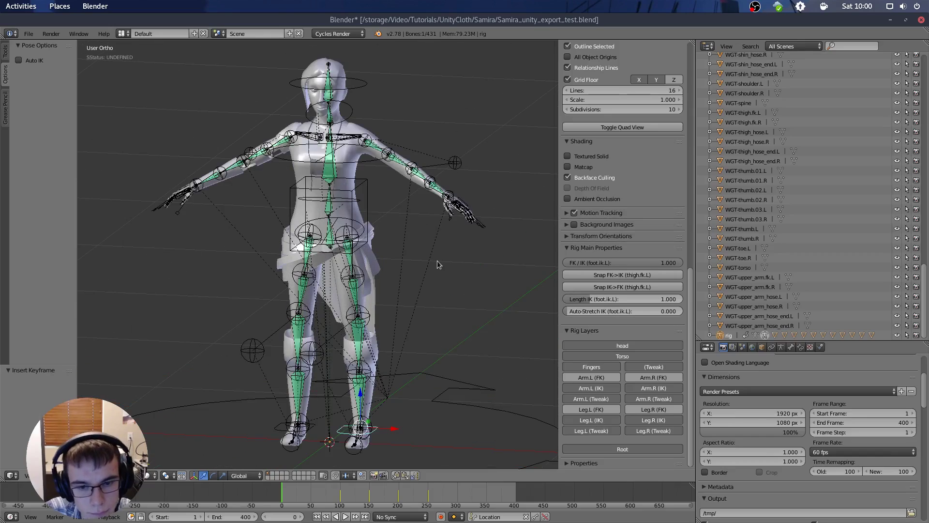
- Deselect the bones, select the character's waist cloth object, and play the animation briefly to check how the cloth follows the body
key("a")
scroll(382, 249, "up", 3)
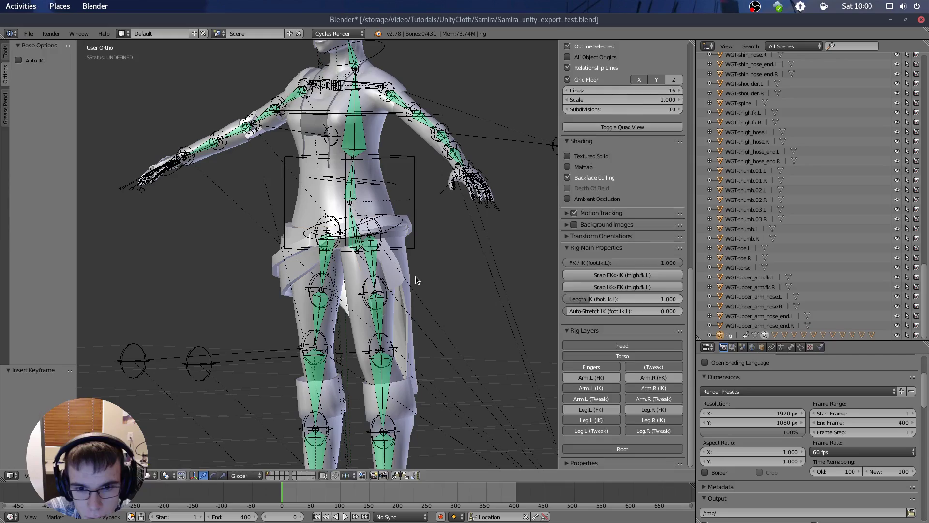
right_click(408, 299)
key("alt+a")
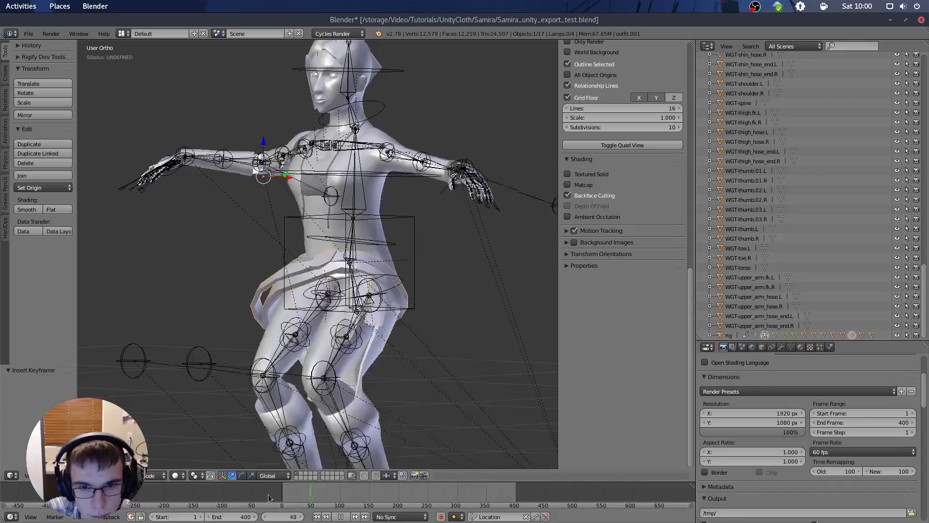
key("Escape")
middle_click_drag(247, 296, 241, 251)
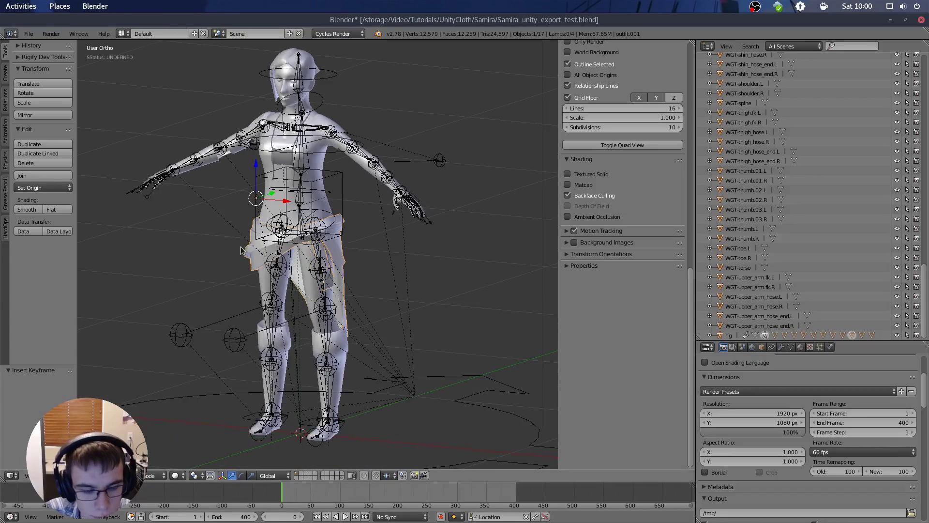
- Deselect all objects and show the whole character in the front orthographic view
key("KP_1")
scroll(435, 251, "up", 2)
key("a")
scroll(389, 258, "down", 2)
middle_click_drag(388, 258, 445, 294, "shift")
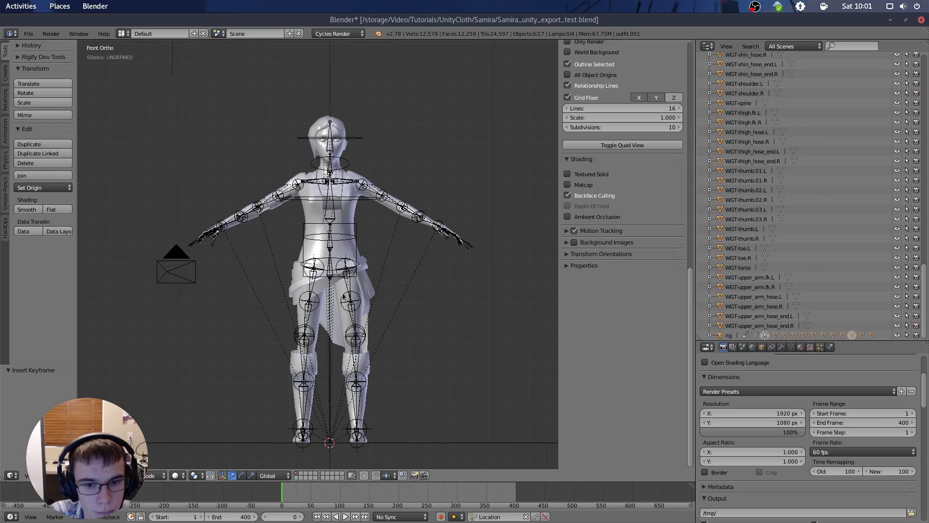
middle_click_drag(402, 278, 394, 283, "shift")
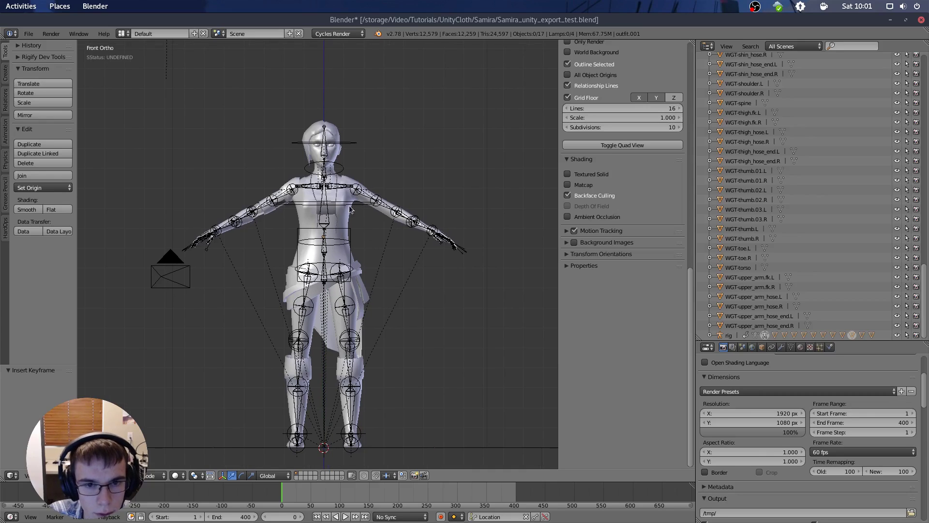
middle_click_drag(351, 209, 353, 225, "shift")
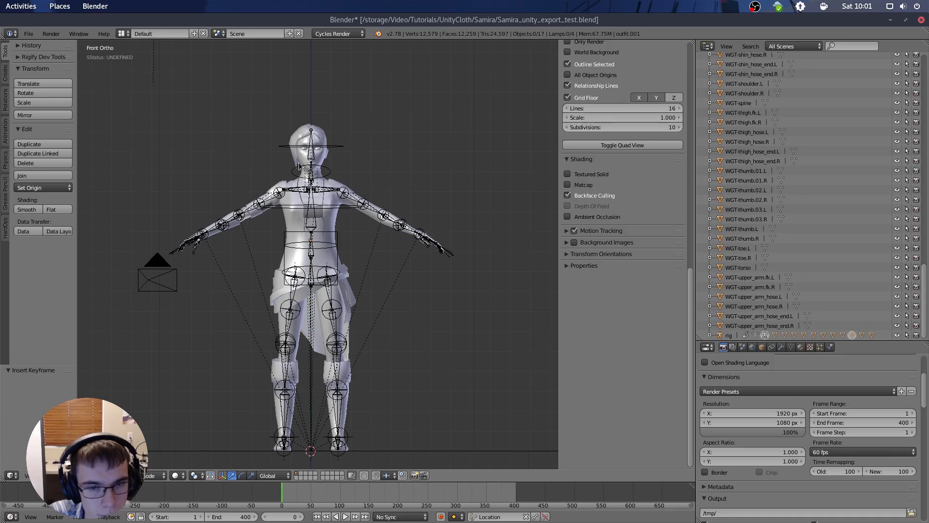
left_click(28, 33)
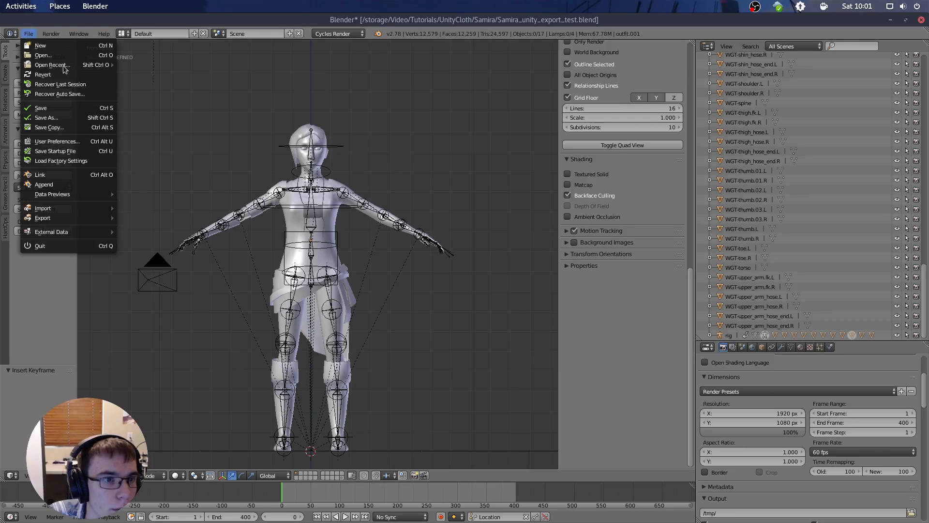
left_click(90, 128)
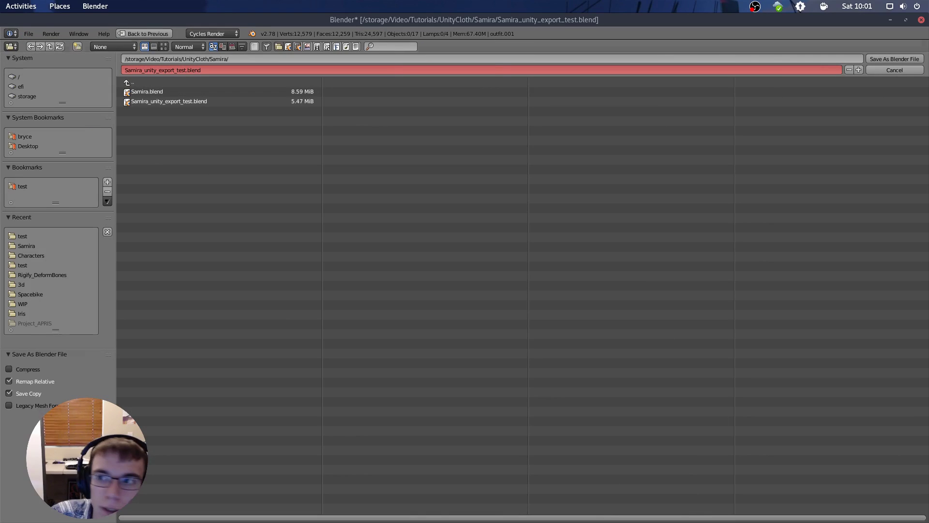
left_click(910, 72)
- Save the current file, overwriting the existing Samira_unity_export_test.blend
key("ctrl+s")
left_click(384, 212)
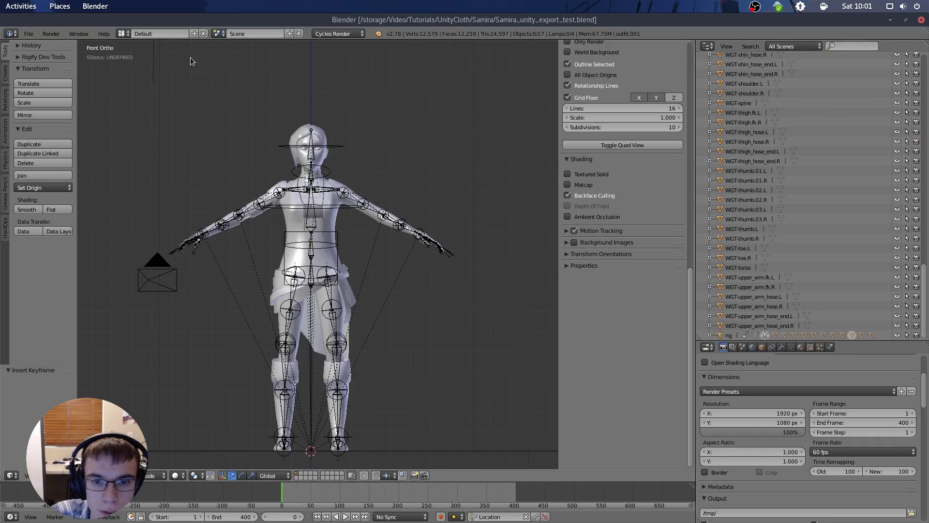
- Save a copy as Samira_unity_export_test.blend in the Unity project's Skyraiders/Assets/3d_Assets/Characters/test folder
left_click(29, 33)
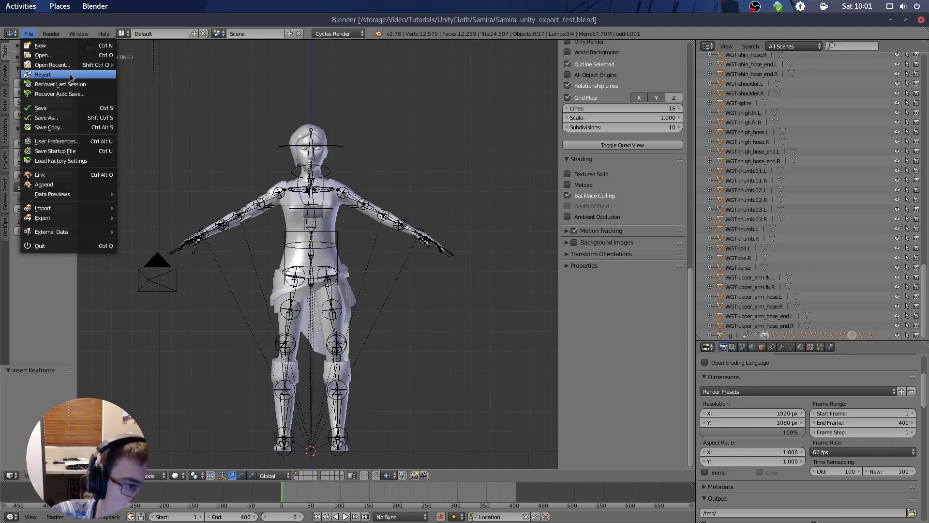
left_click(51, 127)
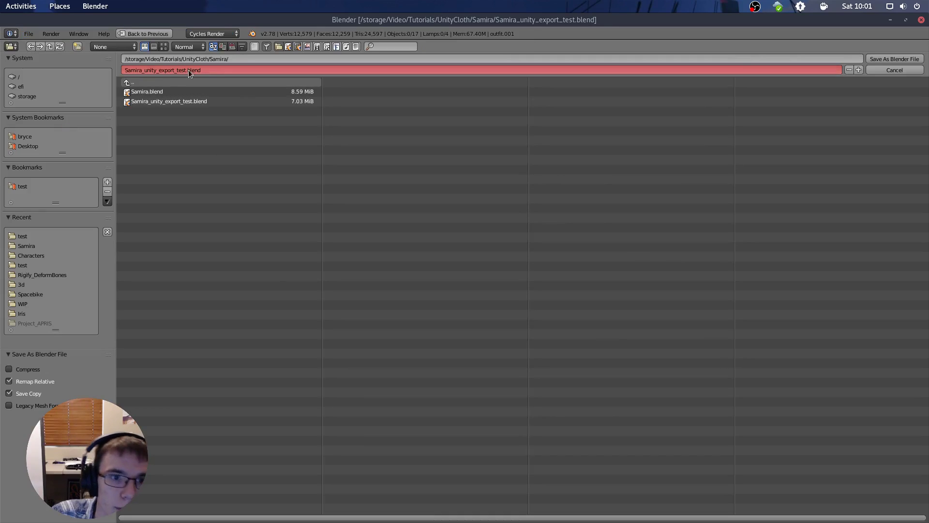
left_click(164, 83)
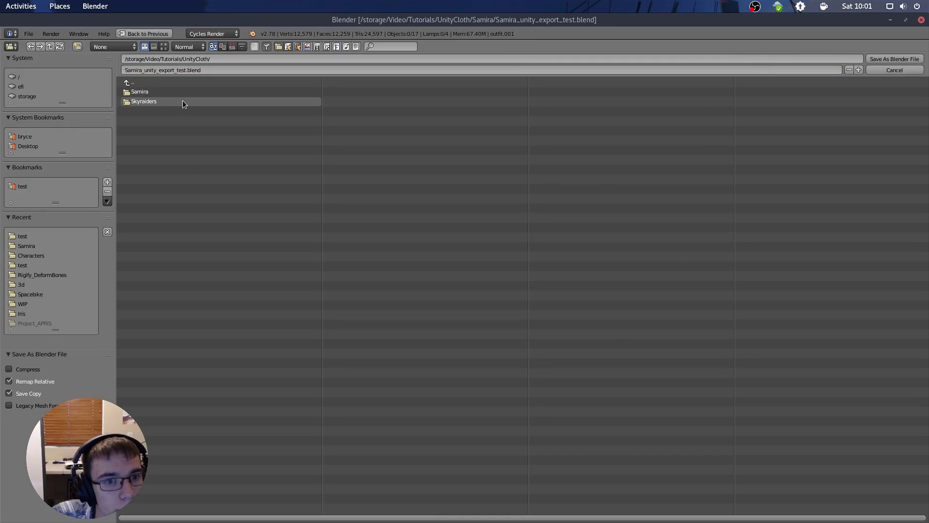
left_click(182, 100)
left_click(189, 92)
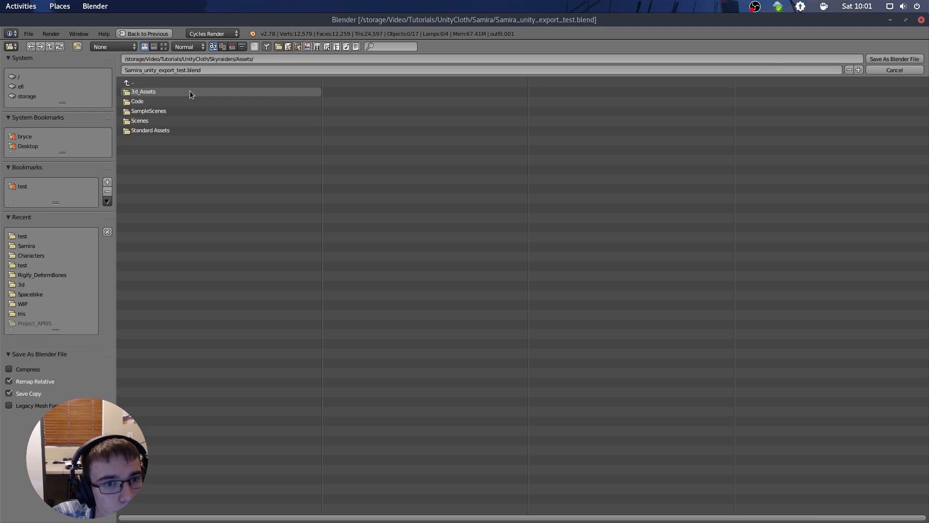
left_click(190, 91)
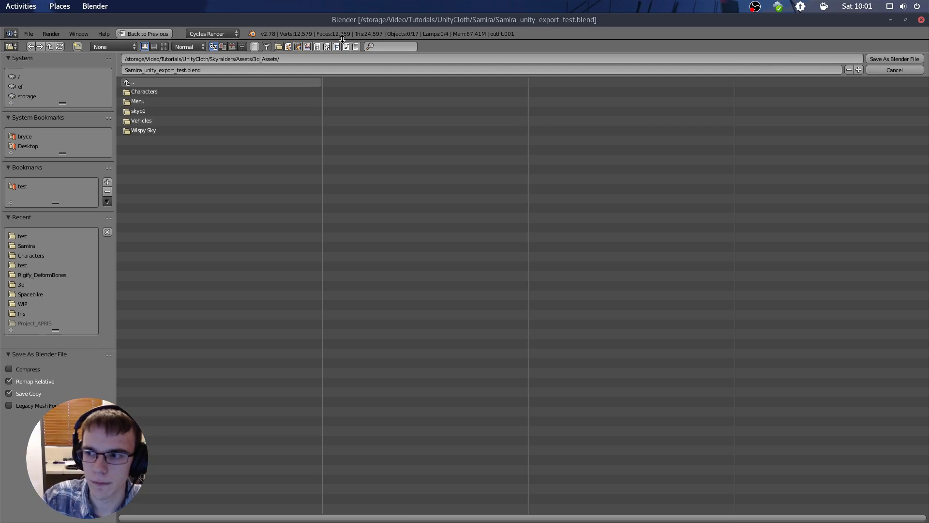
left_click(162, 91)
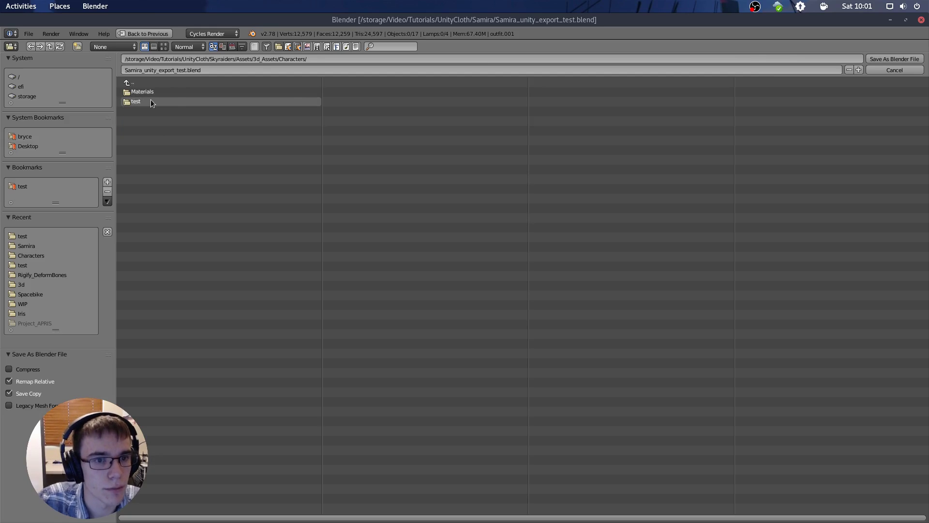
left_click(150, 101)
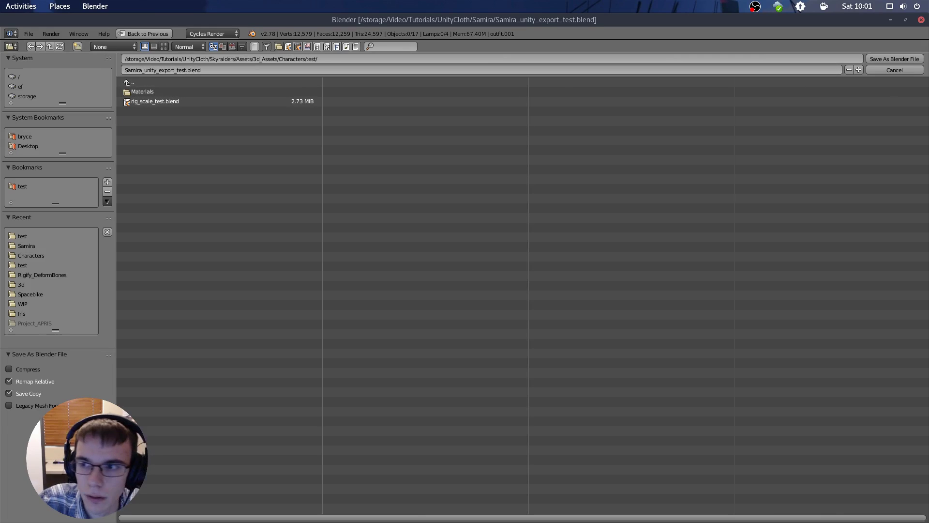
left_click(876, 59)
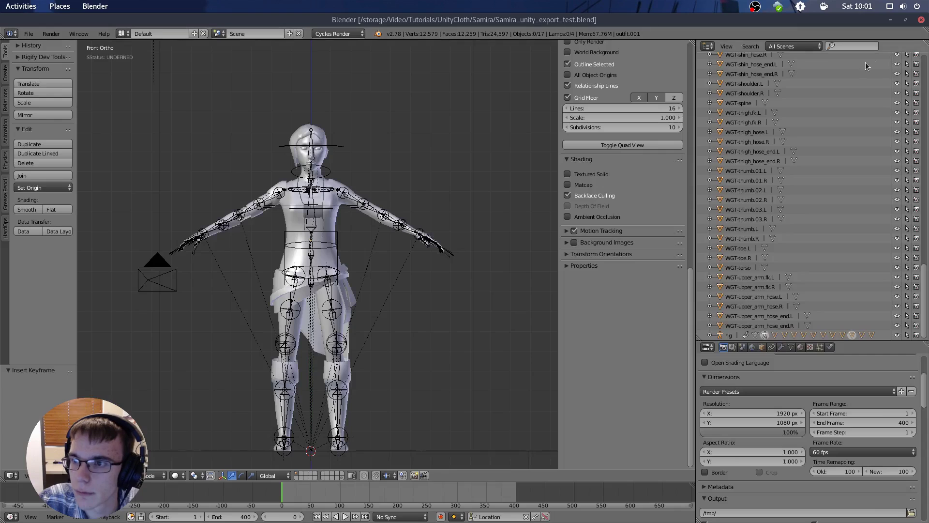
- Switch to the Skyraiders project in Unity and choose to wait while the editor is not responding
left_click(891, 19)
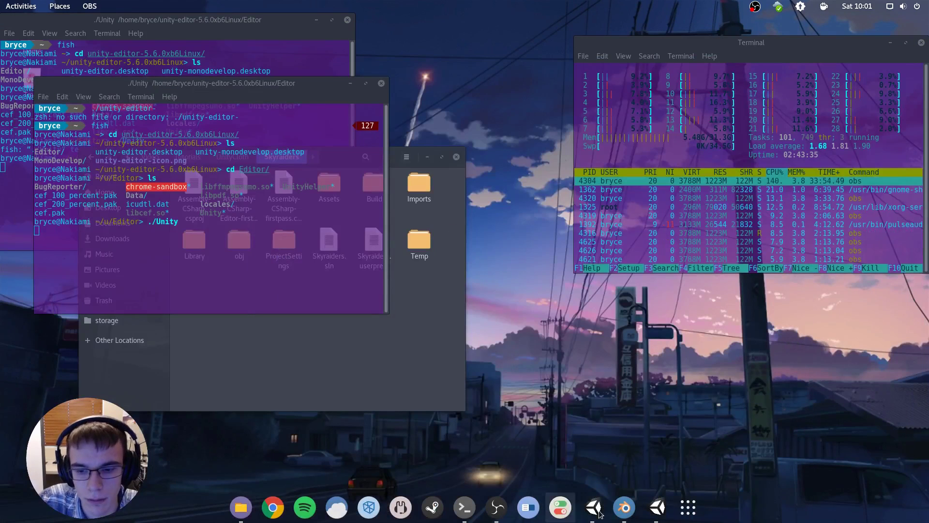
left_click(657, 507)
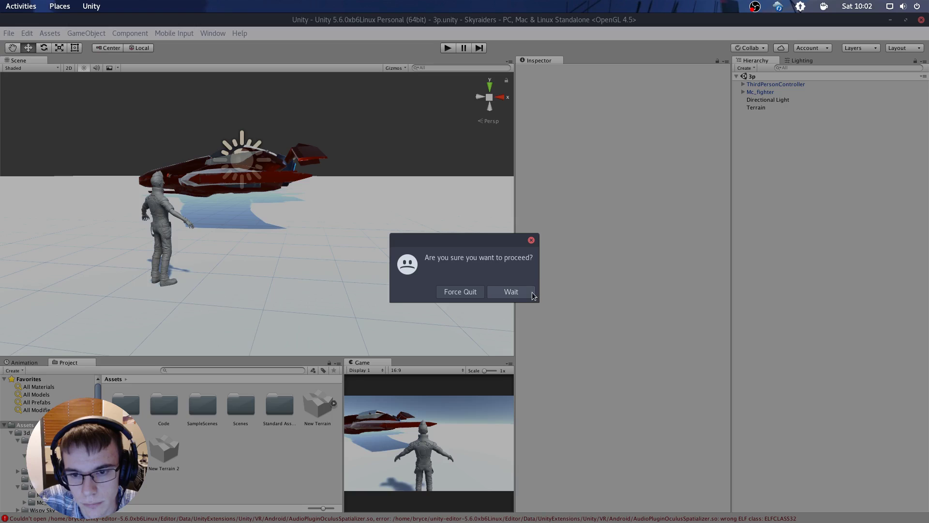
left_click(531, 293)
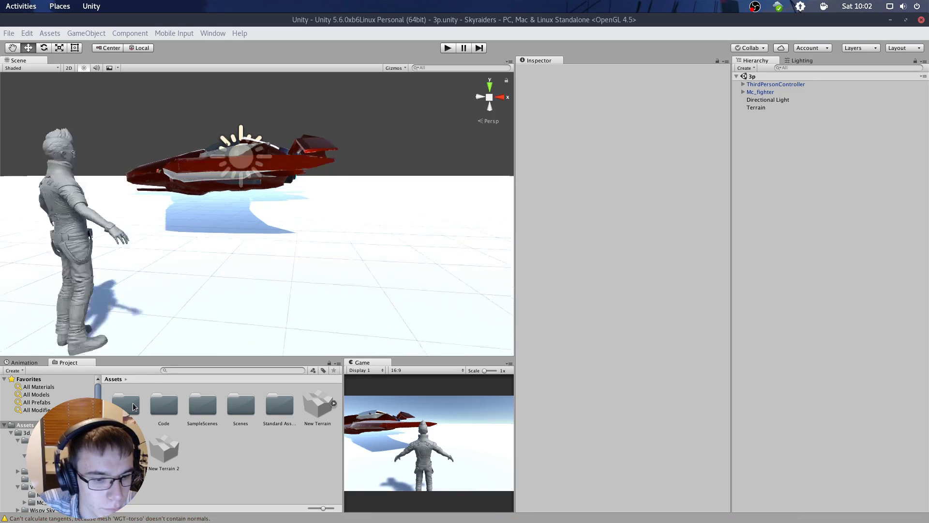
- Open the 3d_Assets/Characters/test folder in the project assets
double_click(126, 404)
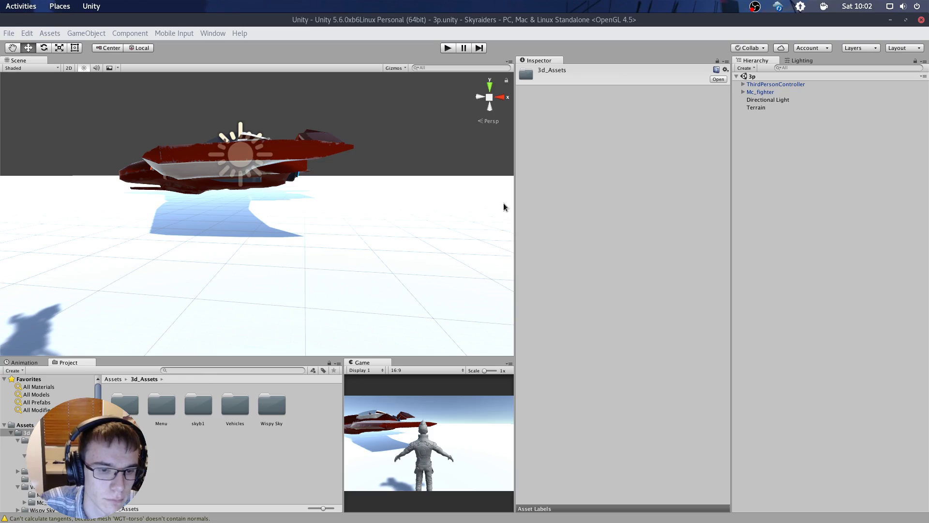
scroll(280, 292, "down", 3)
double_click(126, 404)
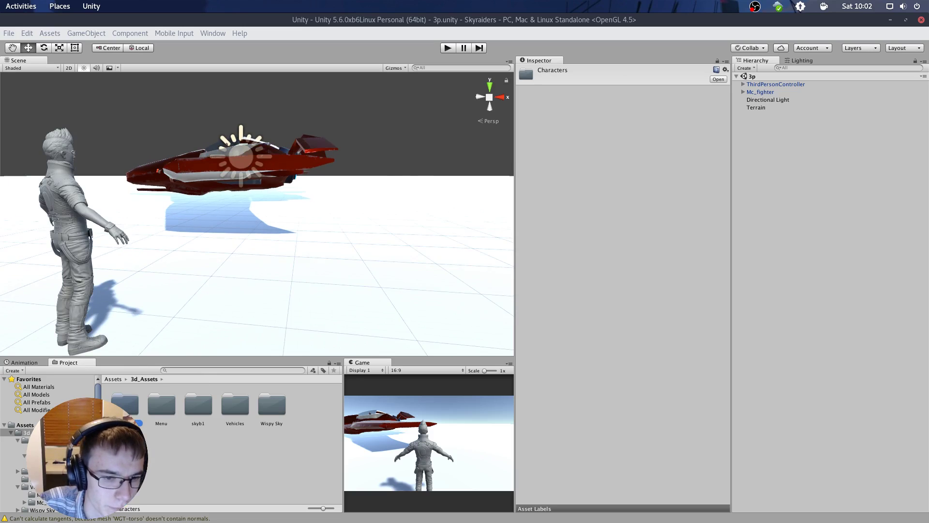
double_click(162, 404)
scroll(368, 256, "up", 3)
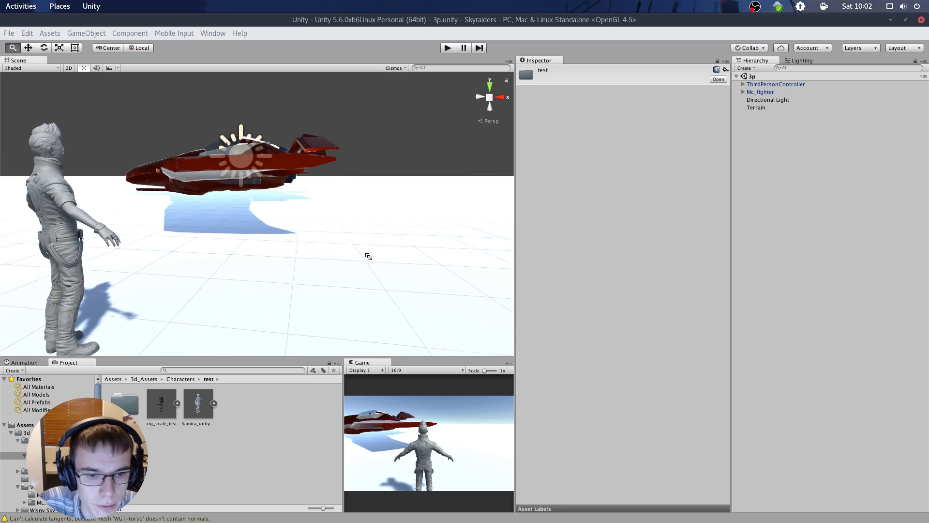
- Place the Samira_unity_export_test model on the terrain in front of the red ship and shift it slightly along Z
left_click_drag(321, 190, 292, 202, "alt")
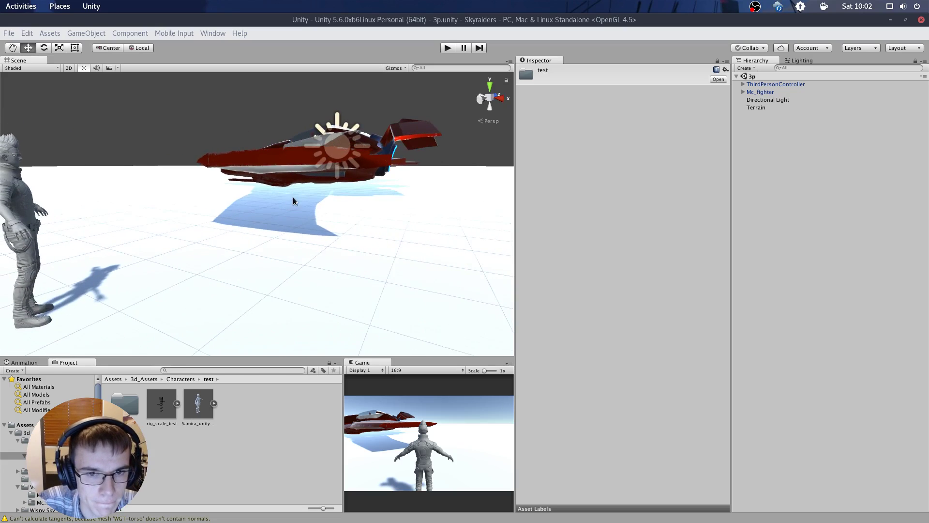
middle_click_drag(293, 202, 327, 218)
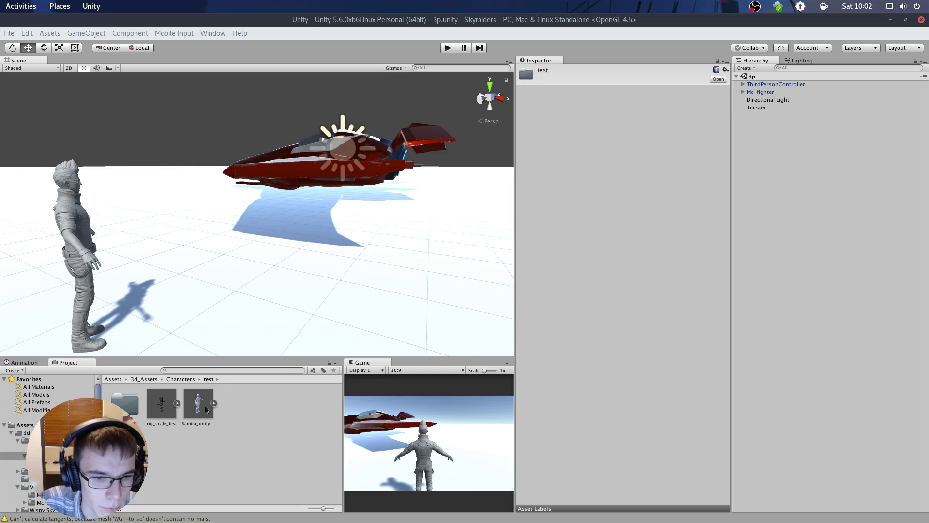
left_click_drag(199, 405, 316, 266)
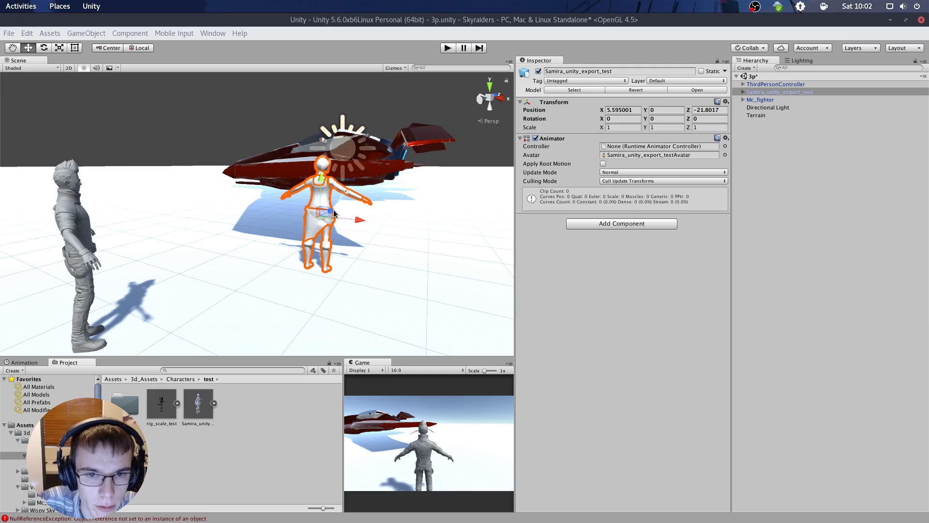
left_click_drag(331, 211, 239, 227)
- Rotate the placed character about Y to about 202° and deselect it
key("e")
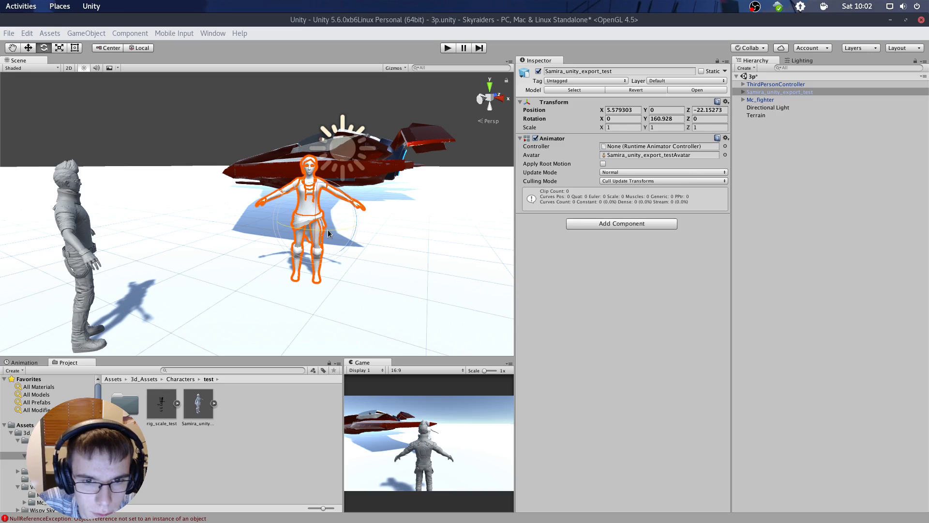
left_click_drag(327, 228, 269, 235)
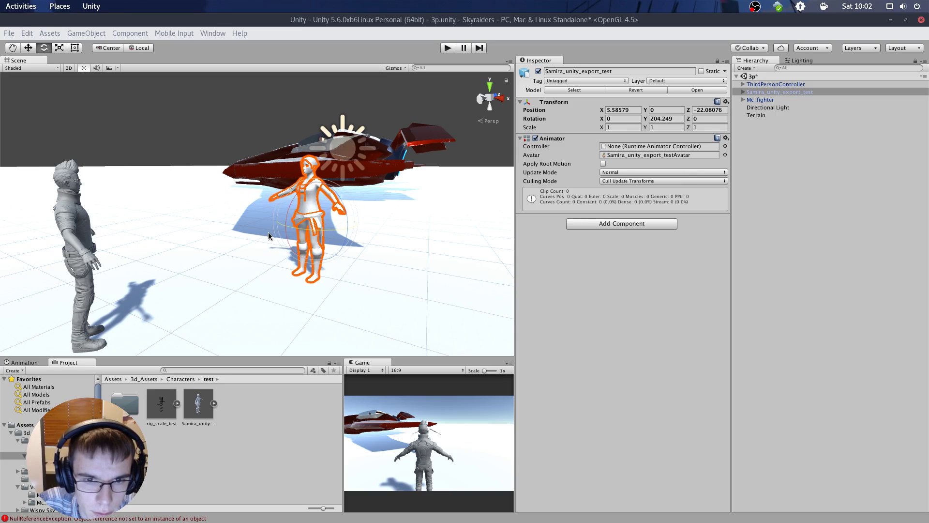
left_click(265, 98)
- Examine the imported character up close in the scene, including its body, clothing and proportions
scroll(294, 165, "up", 3)
scroll(295, 166, "down", 3)
key("a")
mouse_move(295, 166)
right_mouse_down()
mouse_move(289, 135)
mouse_move(292, 193)
mouse_move(262, 190)
mouse_move(332, 183)
mouse_move(299, 200)
mouse_move(302, 157)
mouse_move(309, 166)
right_mouse_up()
key("d")
key("w")
key("s")
key("a")
key("w")
key("w")
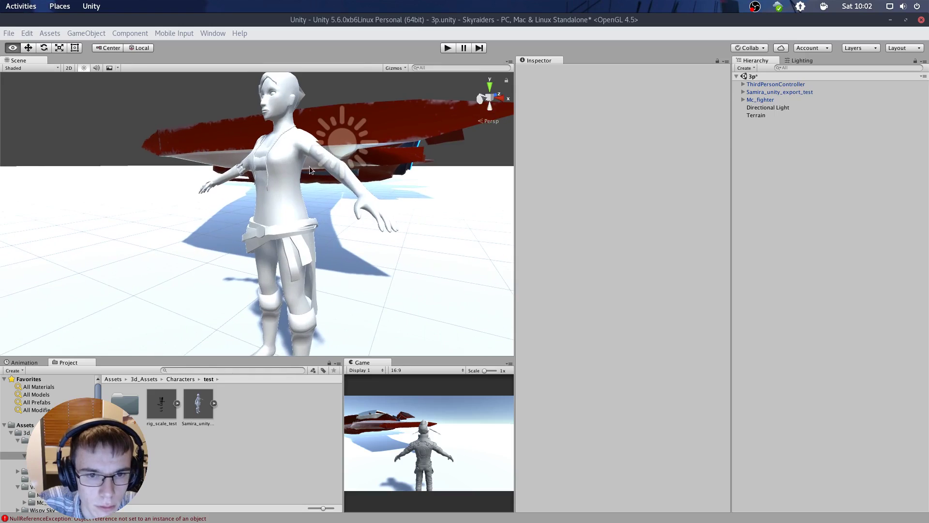
- Select the placed character, expand its hierarchy, and review the imported meshes, rig and WGT widget objects
left_click(311, 232)
left_click(347, 201)
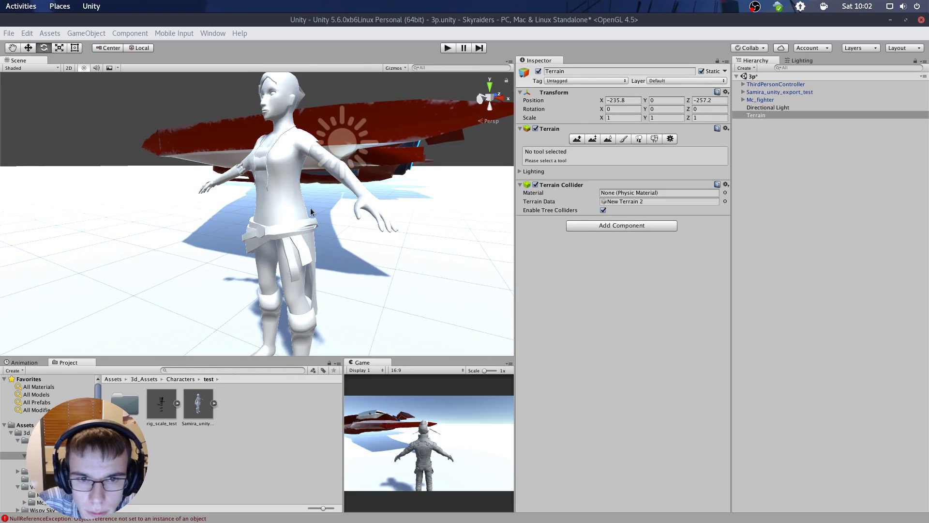
left_click(291, 199)
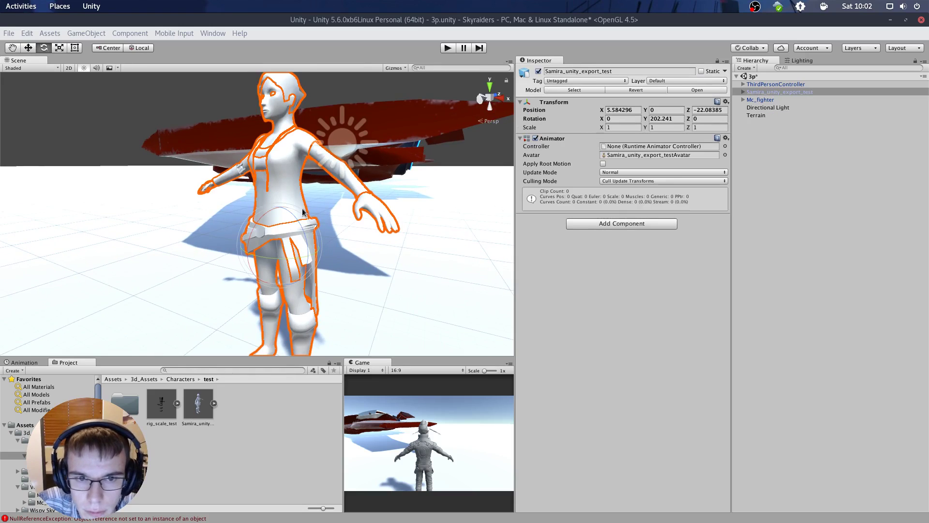
left_click(742, 92)
scroll(770, 150, "down", 4)
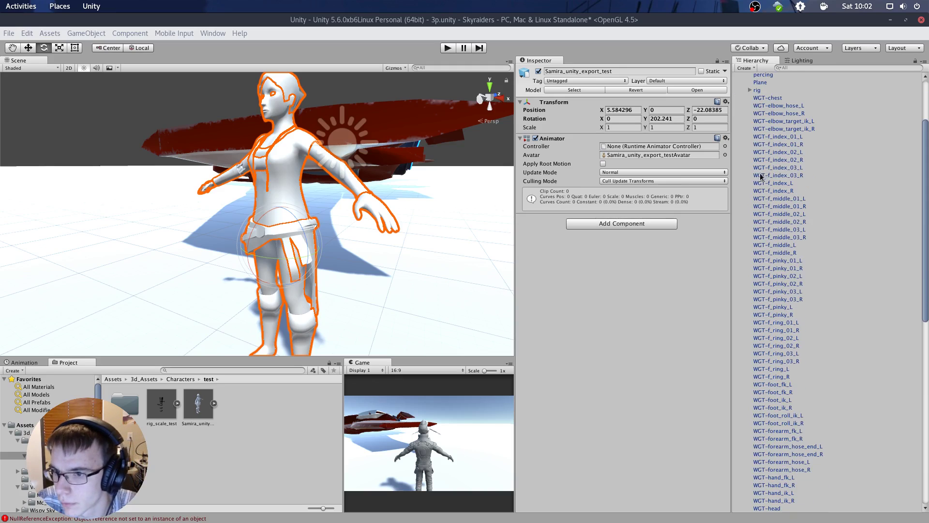
scroll(784, 145, "up", 4)
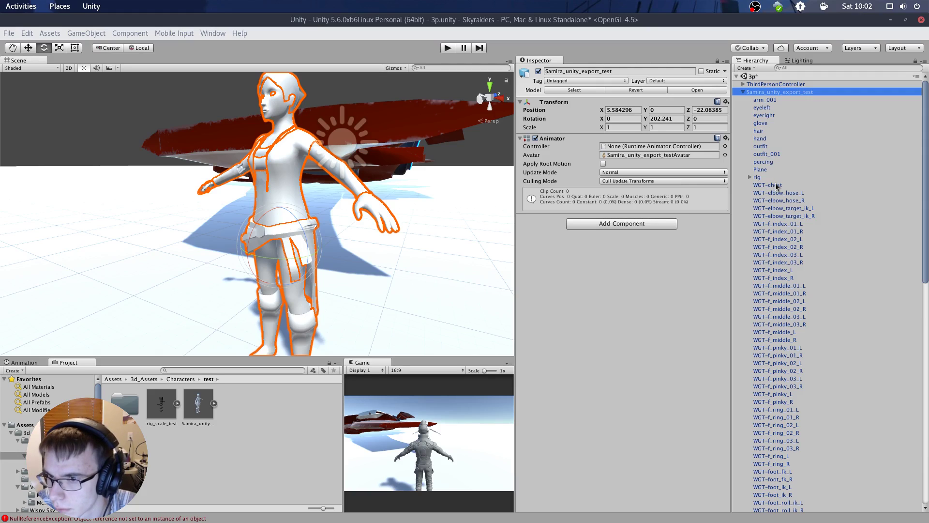
scroll(778, 194, "down", 15)
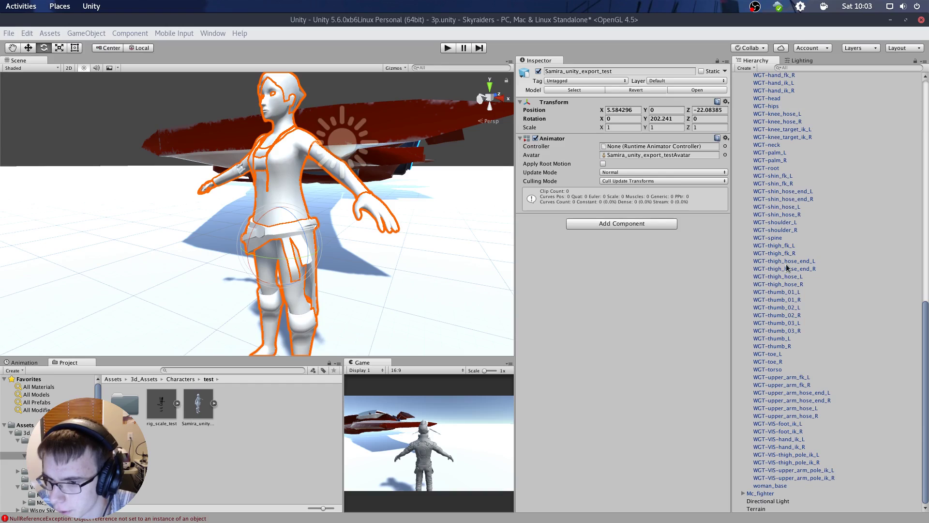
scroll(784, 242, "up", 15)
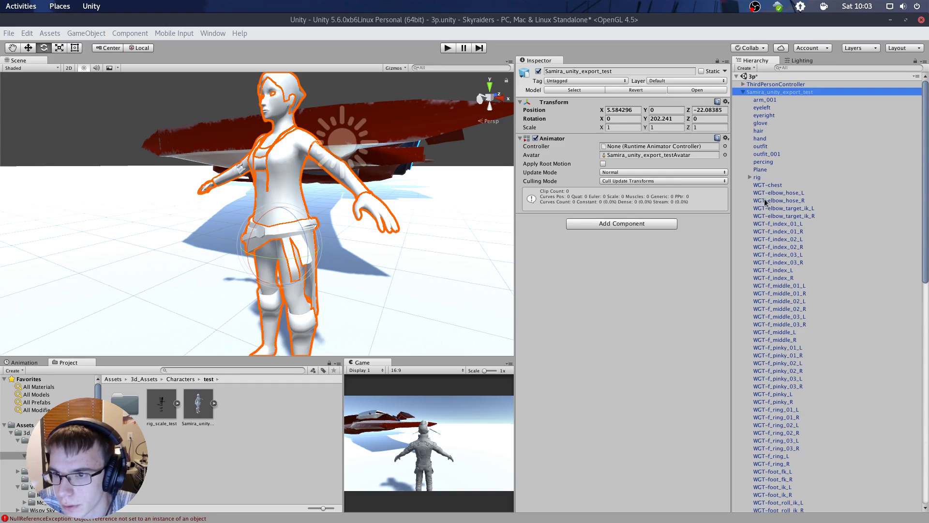
- Delete all the WGT widget objects from WGT-chest to WGT-VIS-upper_arm_pole_ik_R under Samira_unity_export_test, accepting the broken prefab instance
left_click(772, 186)
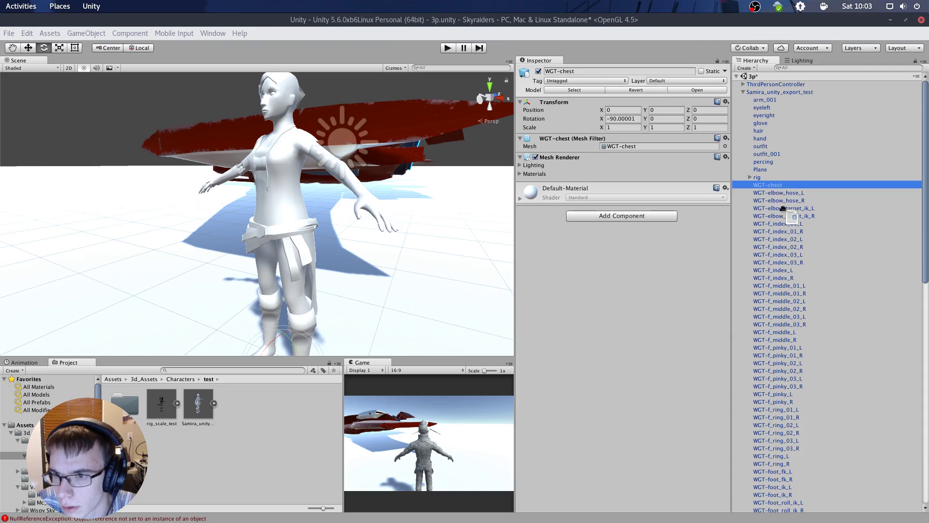
left_click_drag(782, 209, 778, 188)
scroll(791, 245, "down", 15)
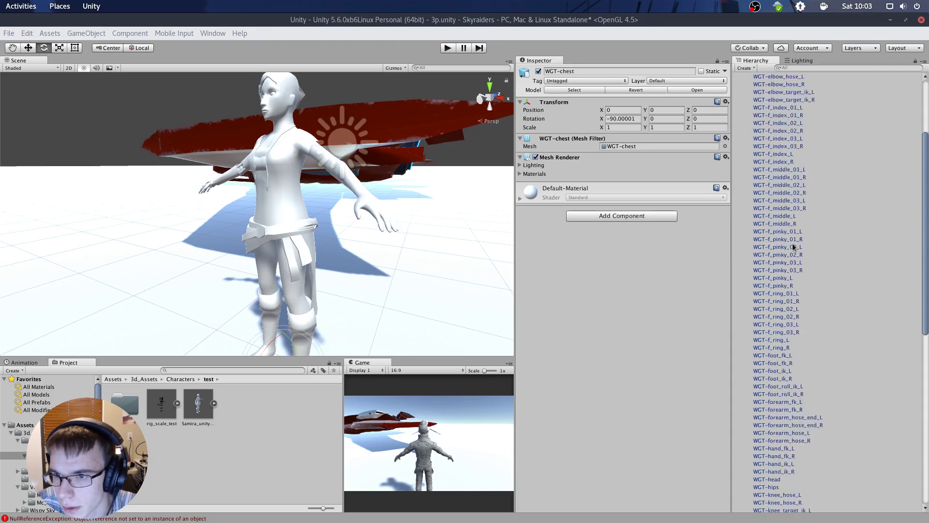
scroll(793, 270, "up", 12)
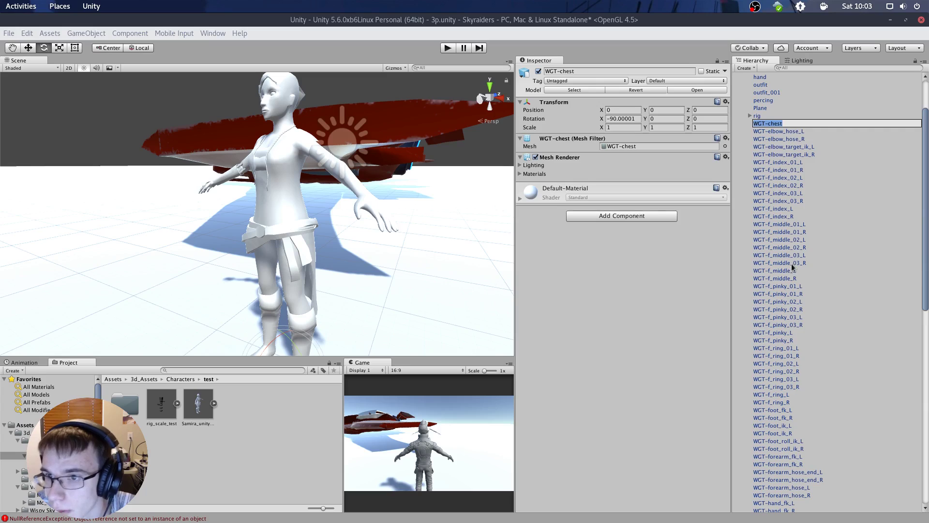
left_click(905, 222)
left_click_drag(926, 216, 889, 453)
left_click(788, 479, "shift")
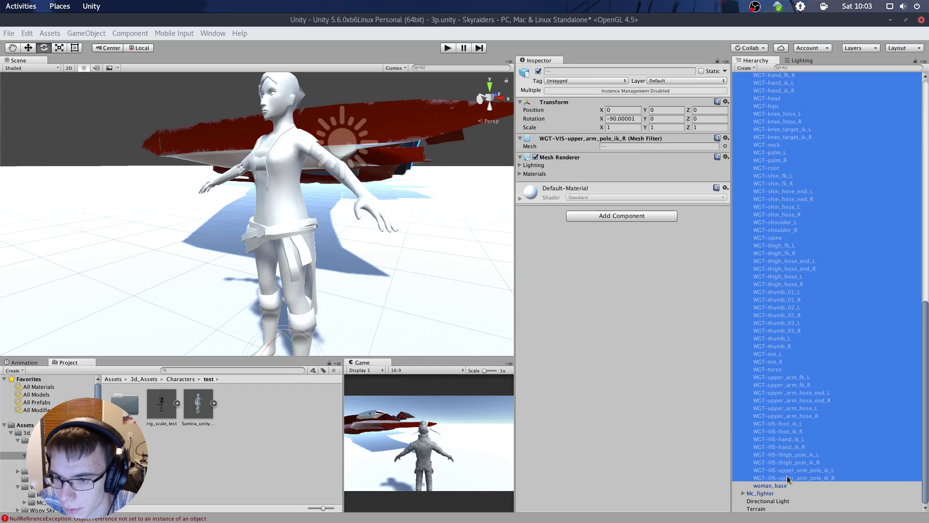
key("Delete")
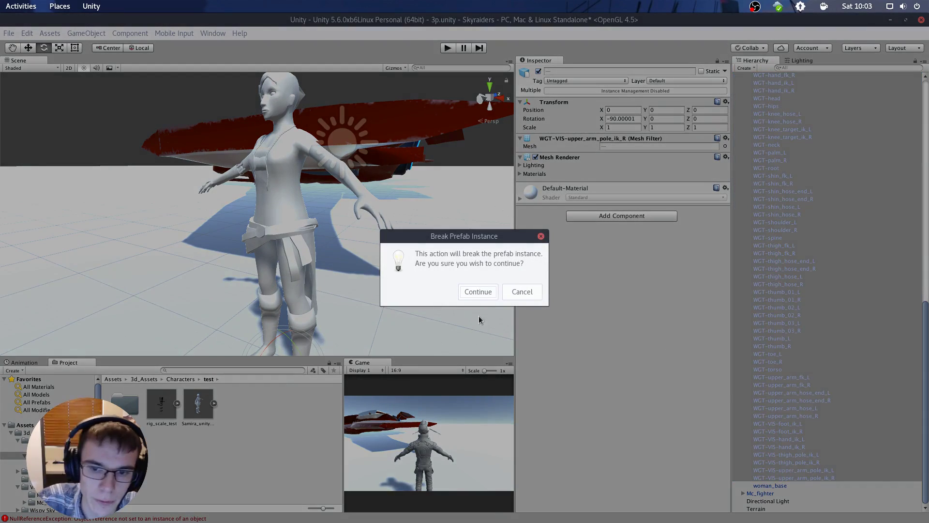
left_click(479, 292)
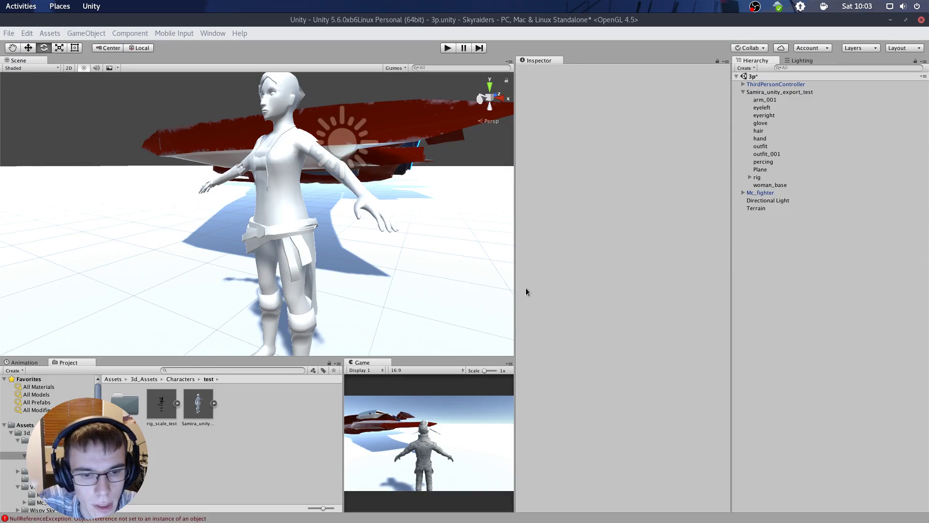
- Check which body part each remaining child of the character represents, including woman_base, rig, the eyes, arm_001, glove and outfit_001
left_click(770, 179)
left_click(772, 185)
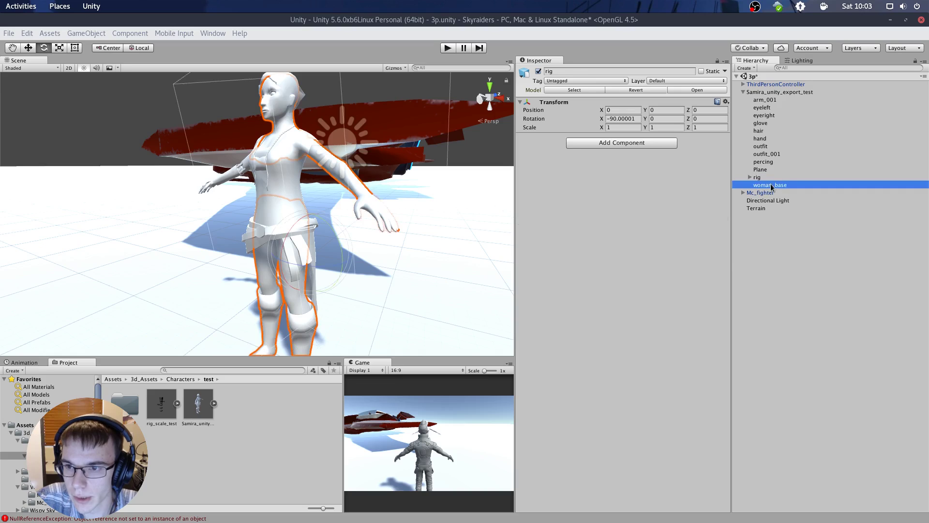
left_click(755, 178)
left_click(757, 114)
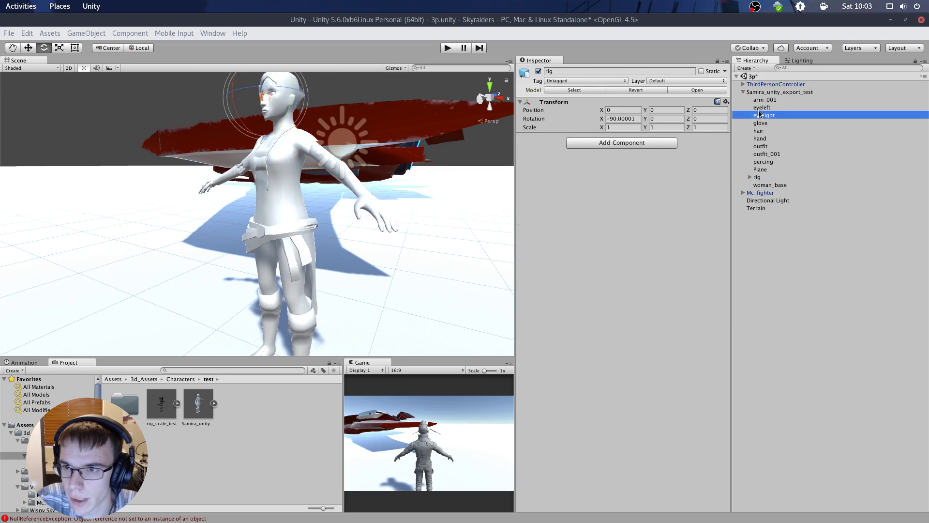
left_click(763, 102)
left_click(764, 108)
left_click(770, 124)
left_click(766, 154)
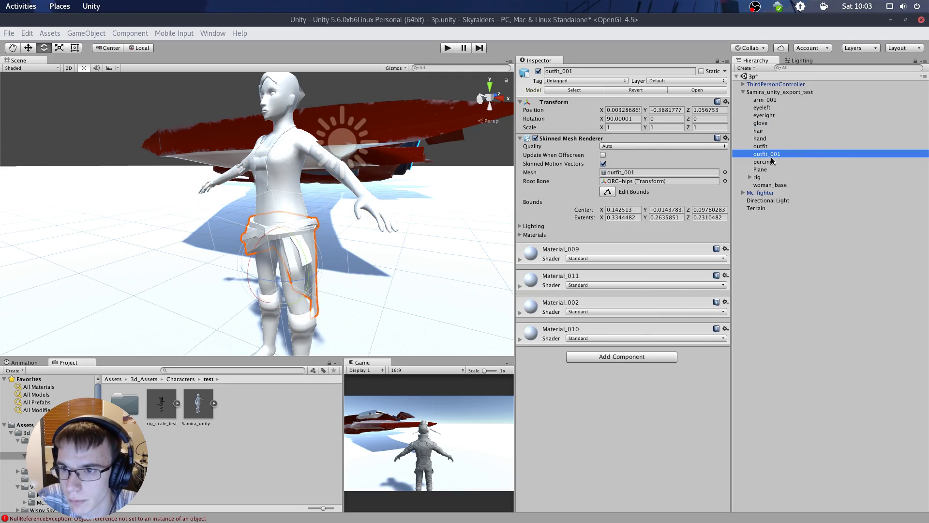
- Compare the outfit and outfit_001 meshes up close in the scene to identify the character's hip clothing
key("f")
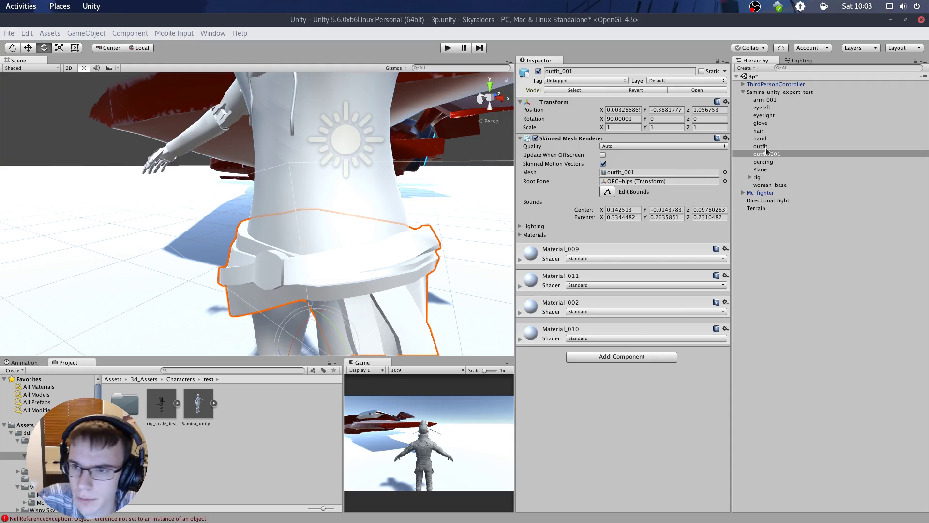
scroll(443, 210, "down", 3)
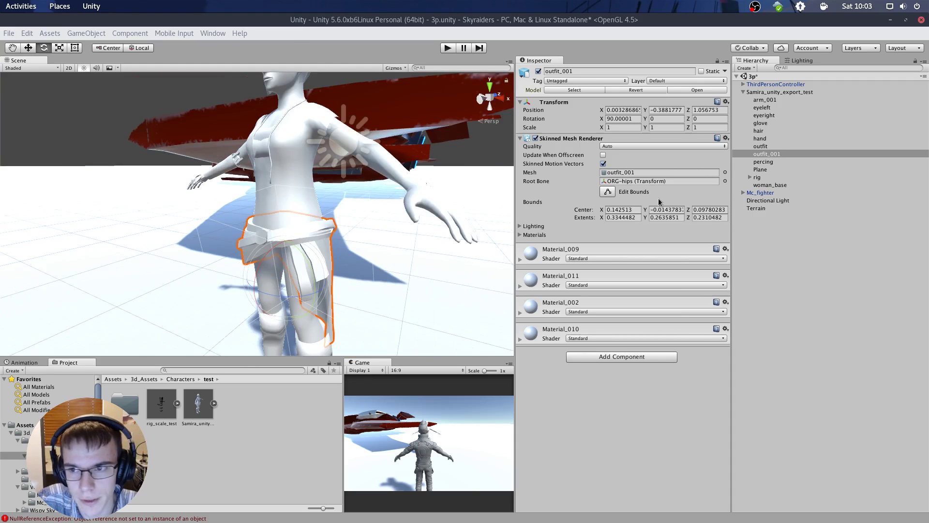
left_click(758, 147)
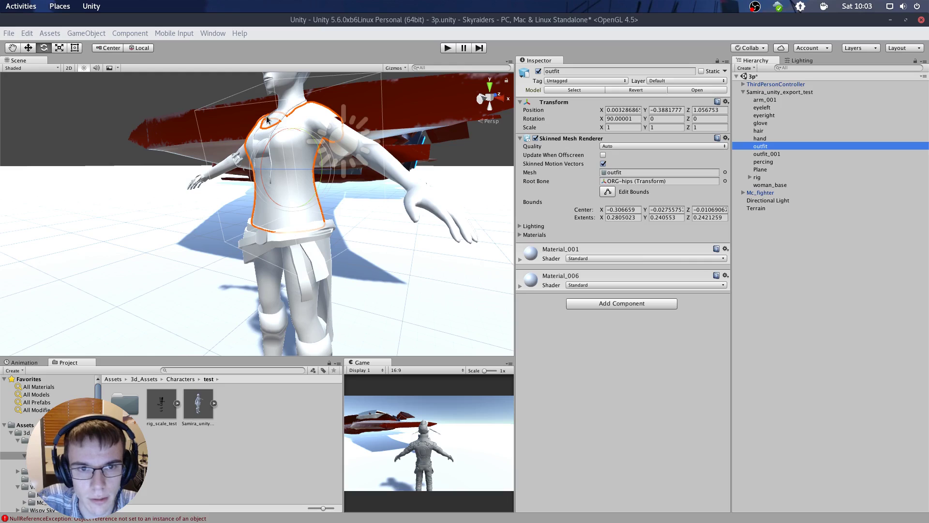
left_click(770, 154)
key("f")
left_click_drag(398, 180, 415, 163, "alt")
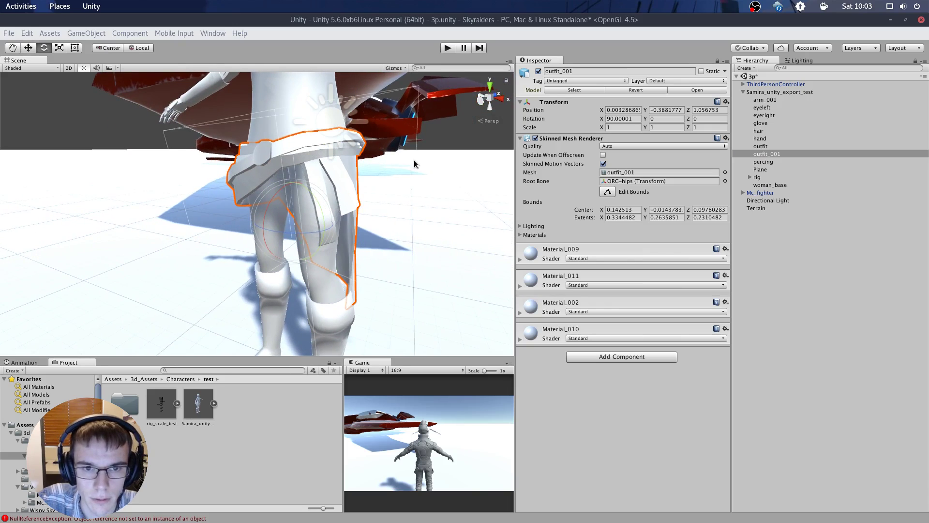
- Add a Cloth physics component to outfit_001 and view the hip clothing on the character
left_click(775, 157)
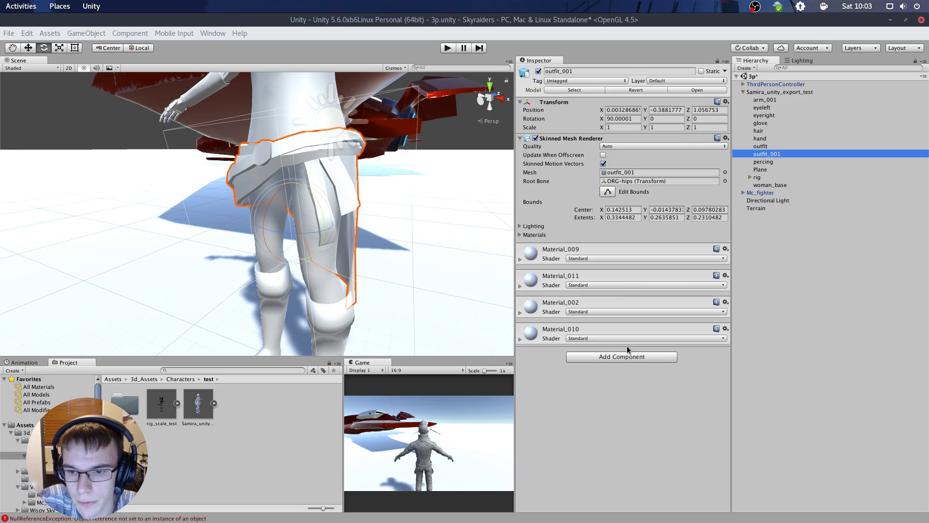
left_click(622, 358)
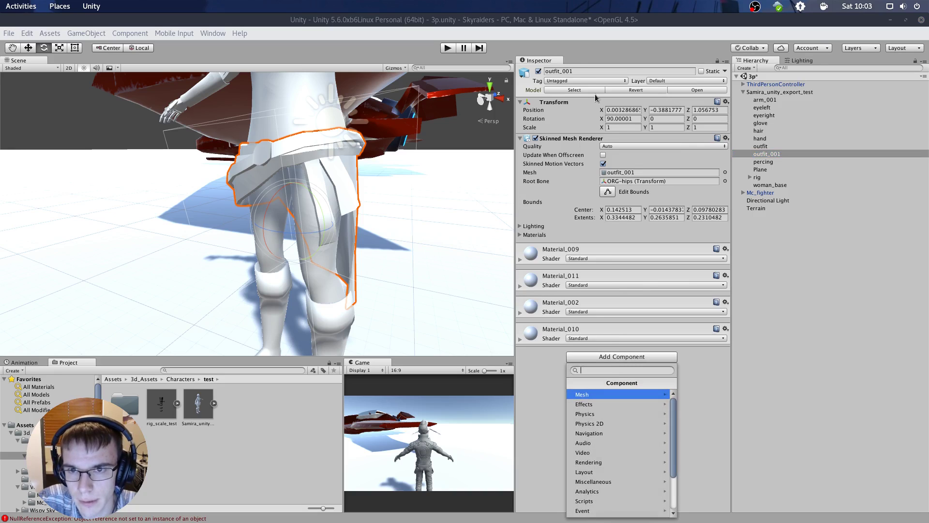
scroll(644, 431, "down", 1)
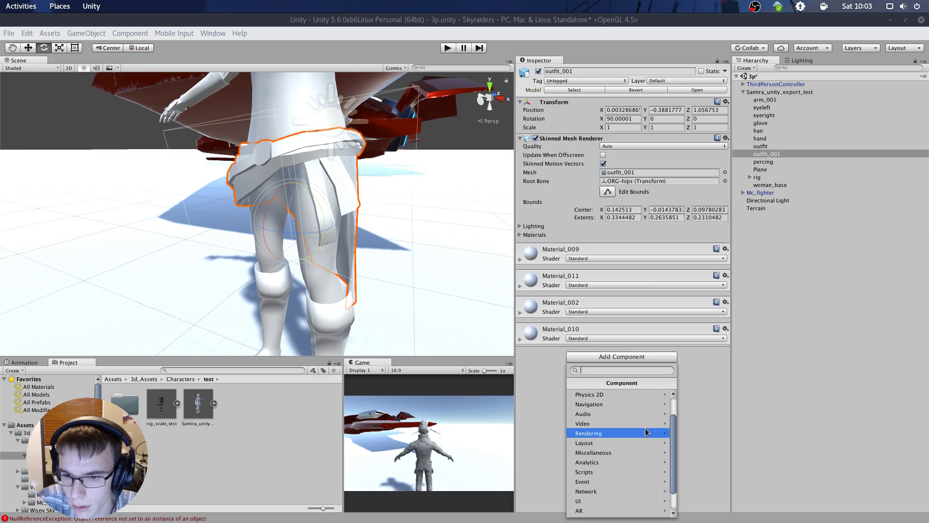
scroll(634, 426, "up", 1)
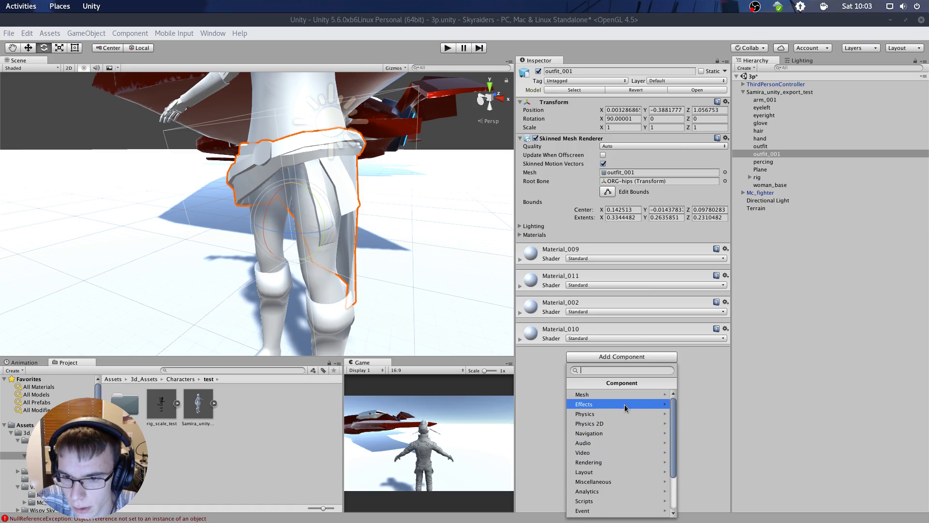
left_click(623, 414)
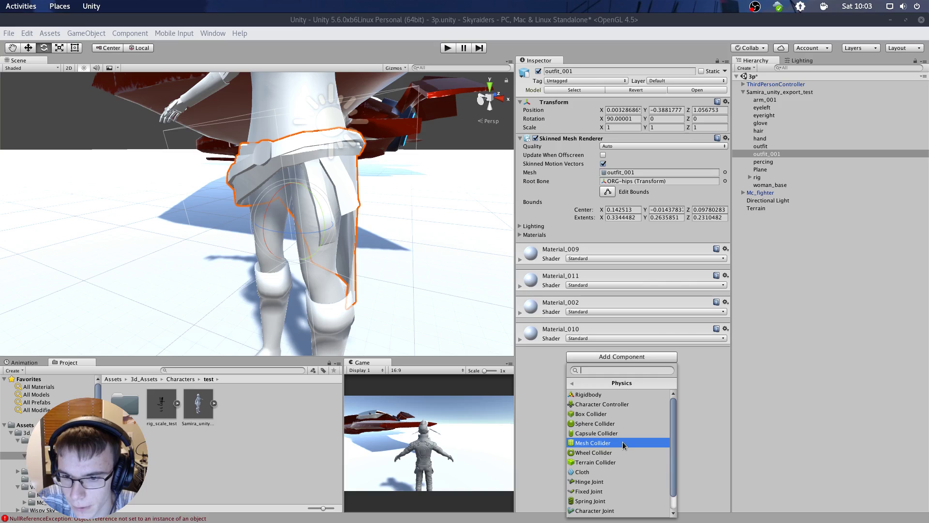
left_click(618, 471)
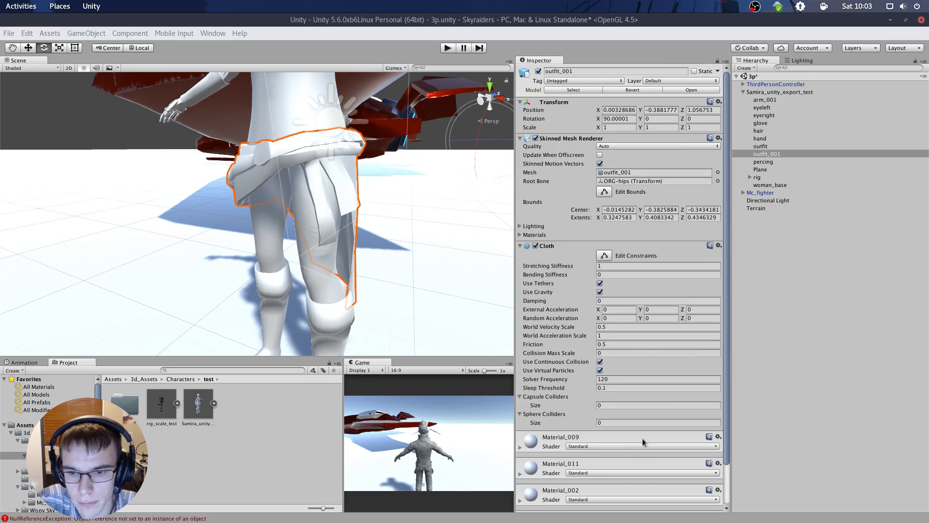
scroll(364, 235, "down", 3)
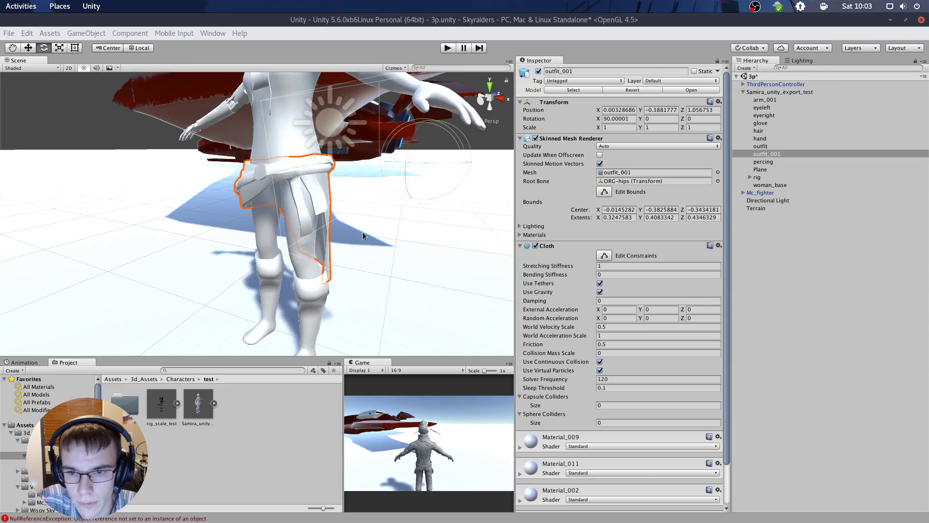
left_click_drag(363, 237, 357, 210, "alt")
middle_click_drag(357, 210, 377, 206)
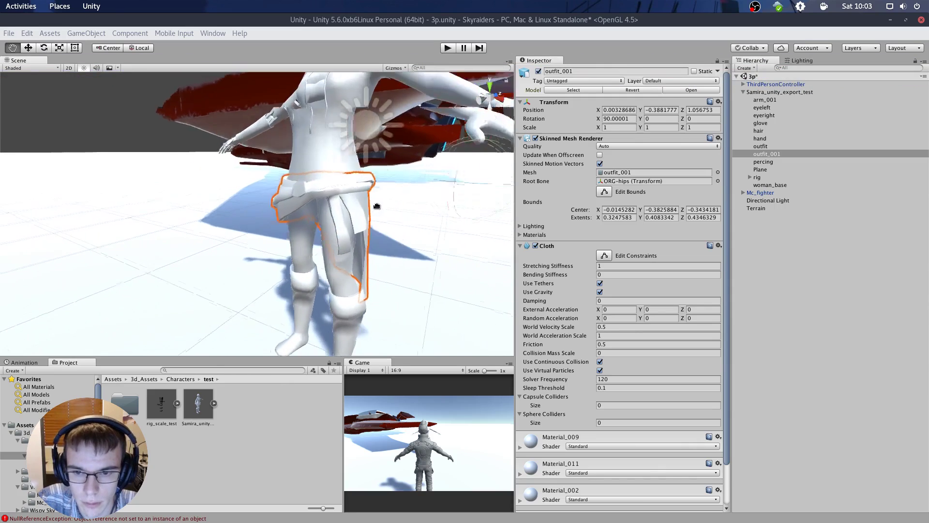
scroll(377, 206, "down", 2)
key("e")
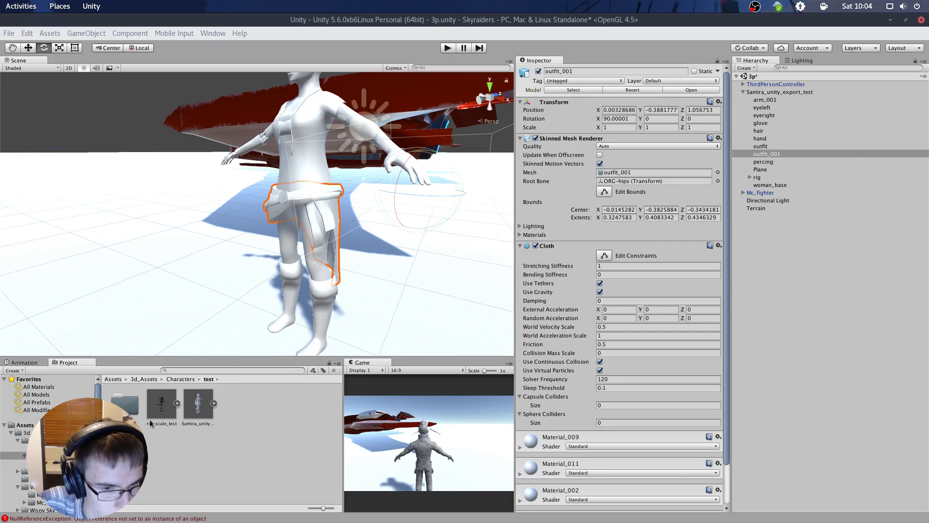
- Expand the Samira_unity_export_test model asset in the test folder and select its Default Take animation clip
left_click(214, 404)
scroll(254, 419, "down", 9)
scroll(254, 416, "up", 9)
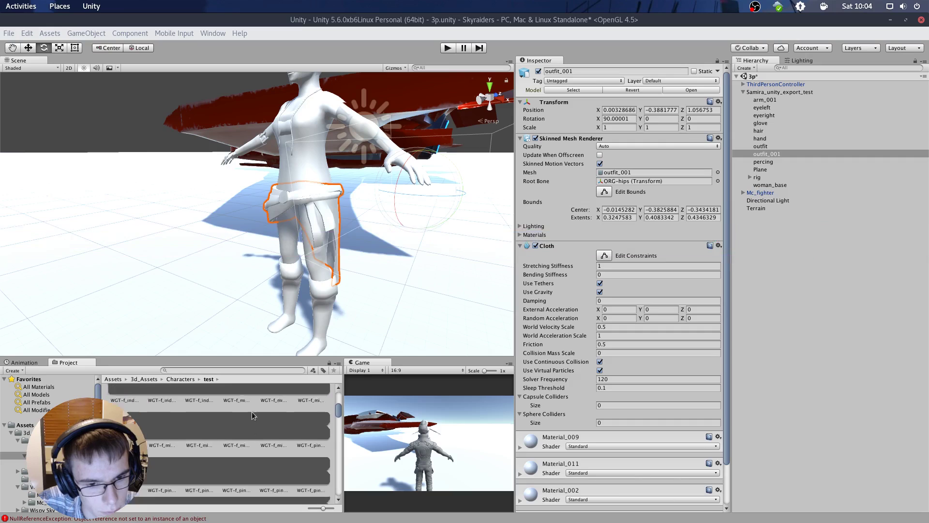
scroll(208, 430, "down", 8)
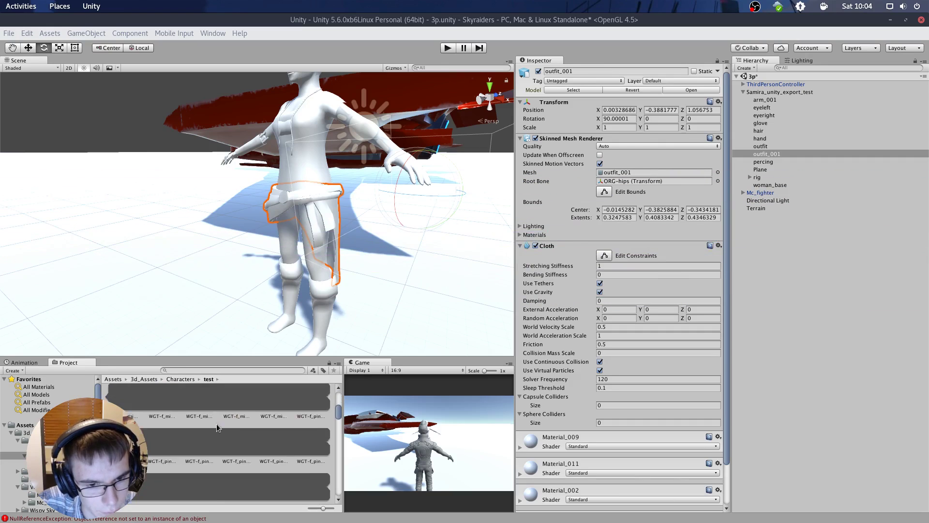
scroll(234, 432, "down", 4)
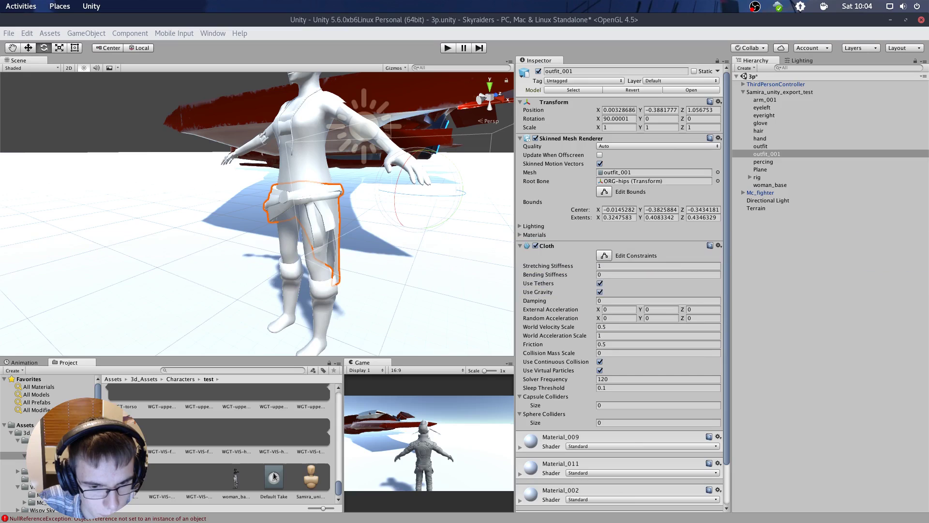
left_click(275, 478)
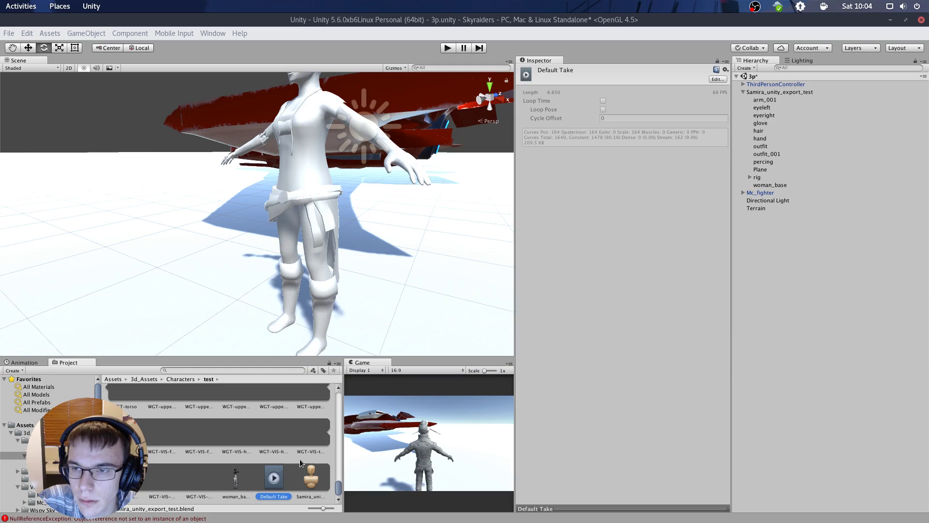
- Apply the Default Take animation to the placed Samira_unity_export_test character and run the scene briefly to test it
left_click(774, 92)
left_click(274, 484)
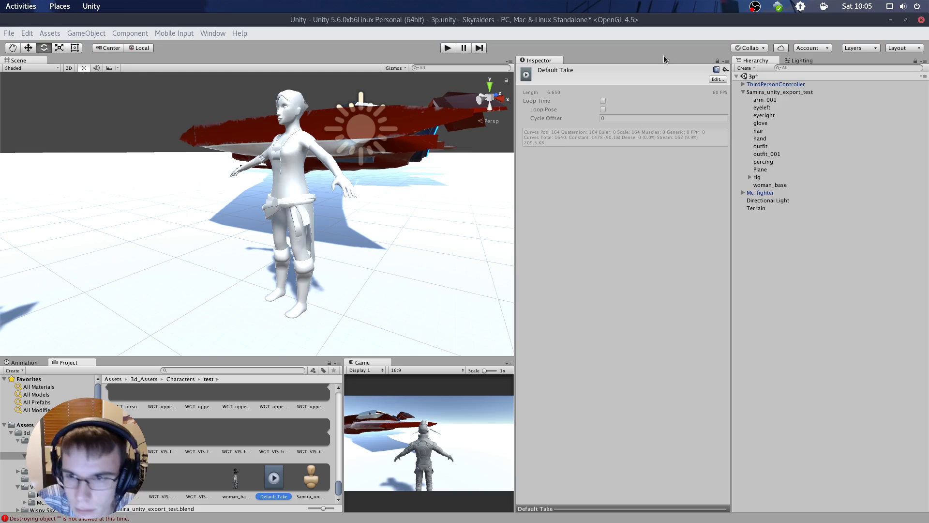
left_click(765, 85)
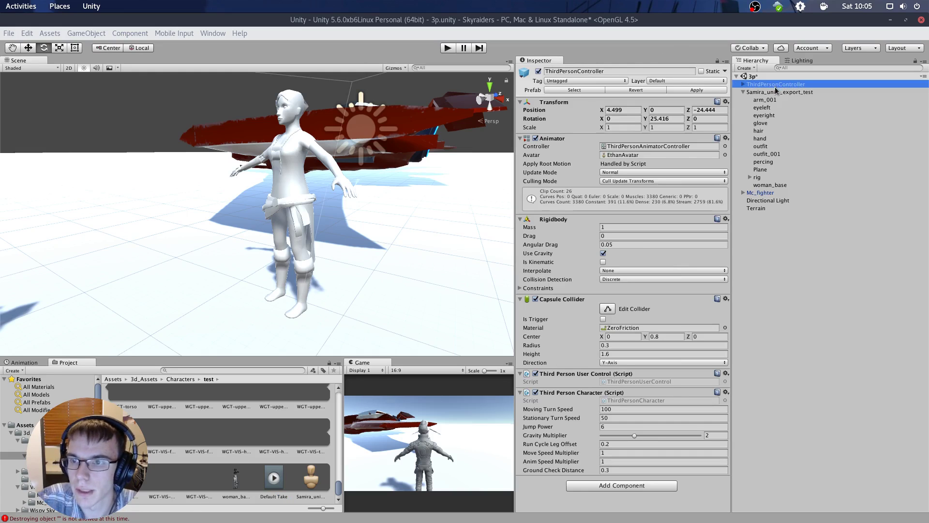
left_click(775, 92)
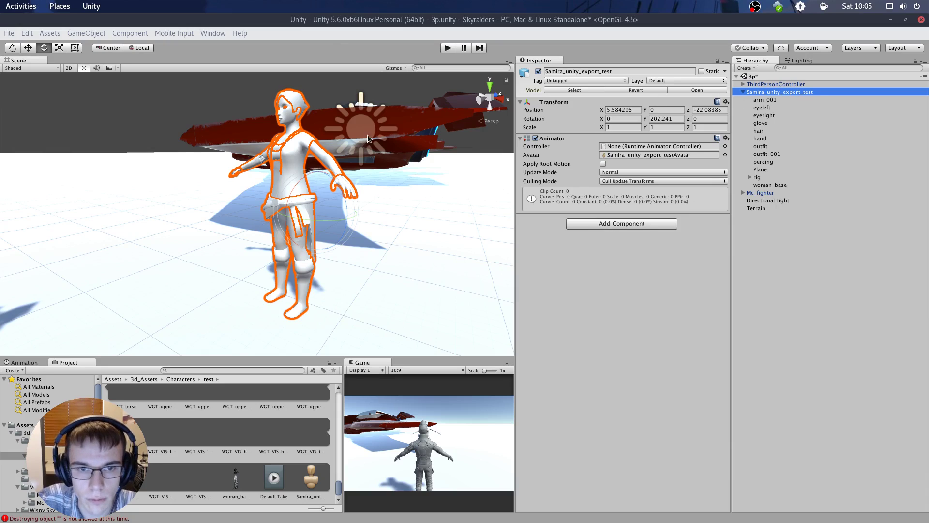
left_click_drag(279, 490, 623, 287)
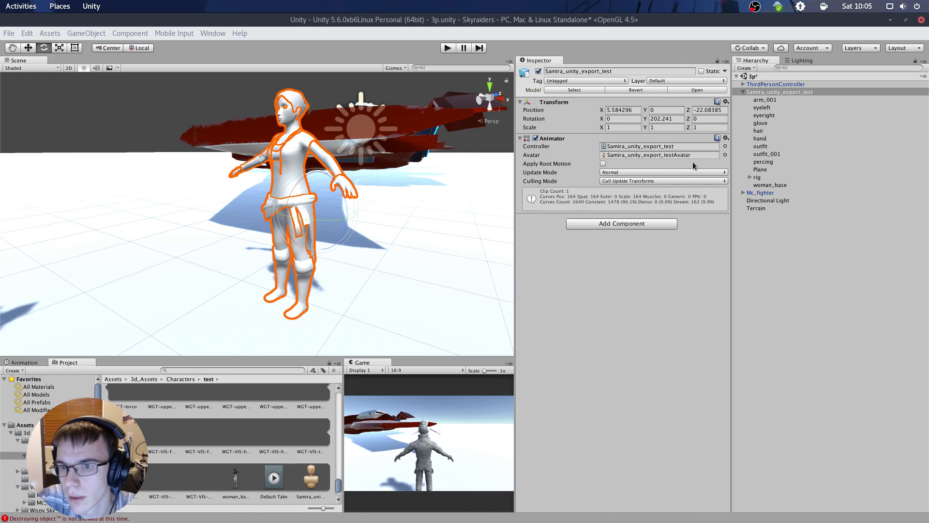
left_click(448, 51)
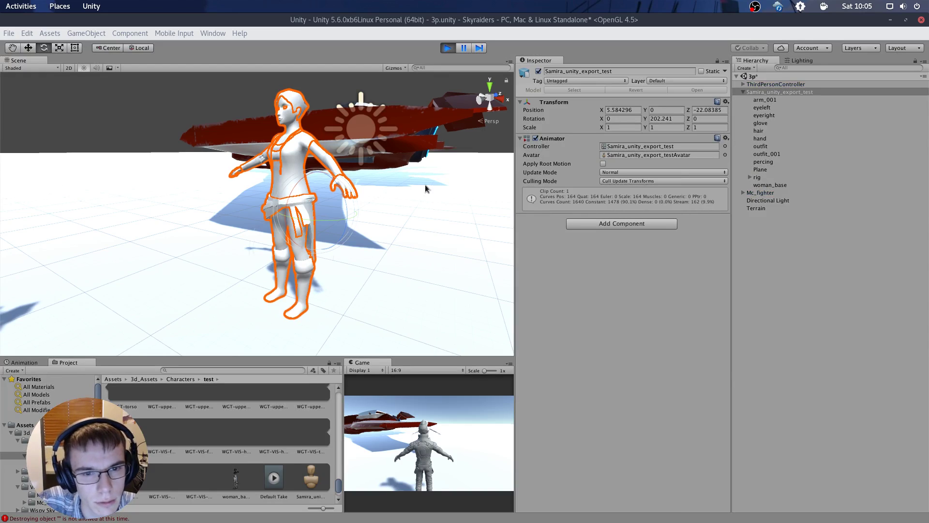
left_click(446, 49)
- Start editing the Cloth constraints of outfit_001 and select all of its cloth vertices around the hips and thigh
left_click(263, 210)
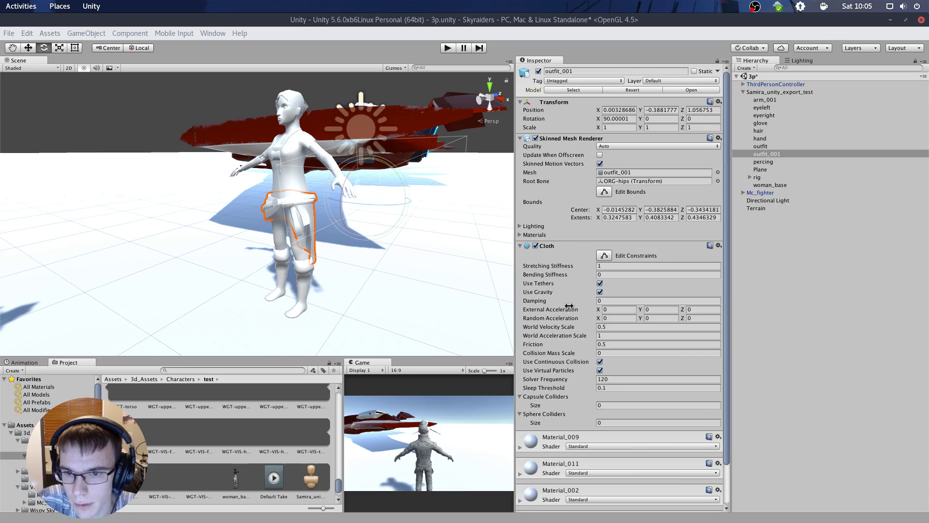
scroll(600, 261, "down", 3)
scroll(527, 256, "up", 3)
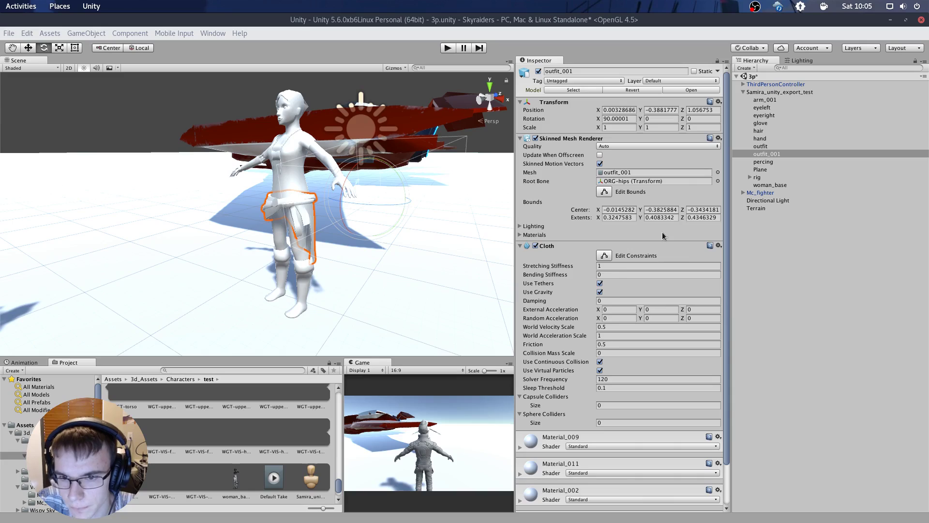
left_click(604, 255)
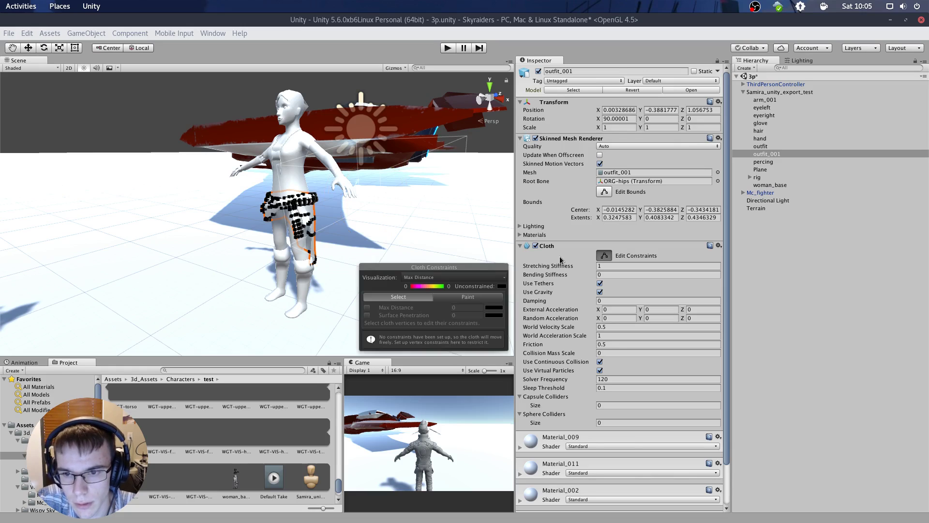
scroll(229, 208, "up", 5)
left_click_drag(334, 136, 421, 131, "alt")
middle_click_drag(420, 131, 325, 151)
left_click_drag(324, 151, 189, 116, "alt")
left_click_drag(156, 109, 364, 290)
mouse_move(195, 120)
left_mouse_down()
mouse_move(205, 172)
mouse_move(351, 313)
left_mouse_up()
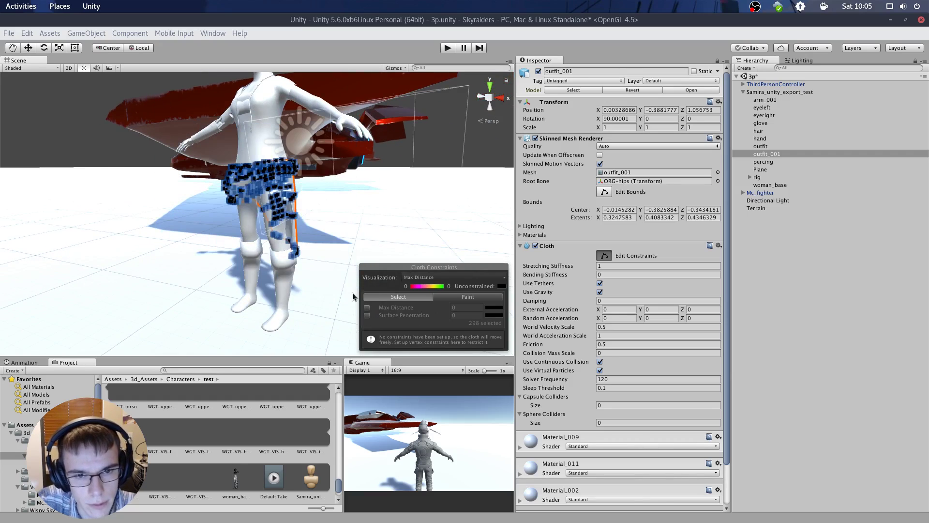
- Select all cloth vertices of outfit_001 and constrain them to a Max Distance of 0.2
left_click(324, 247)
key("ctrl+a")
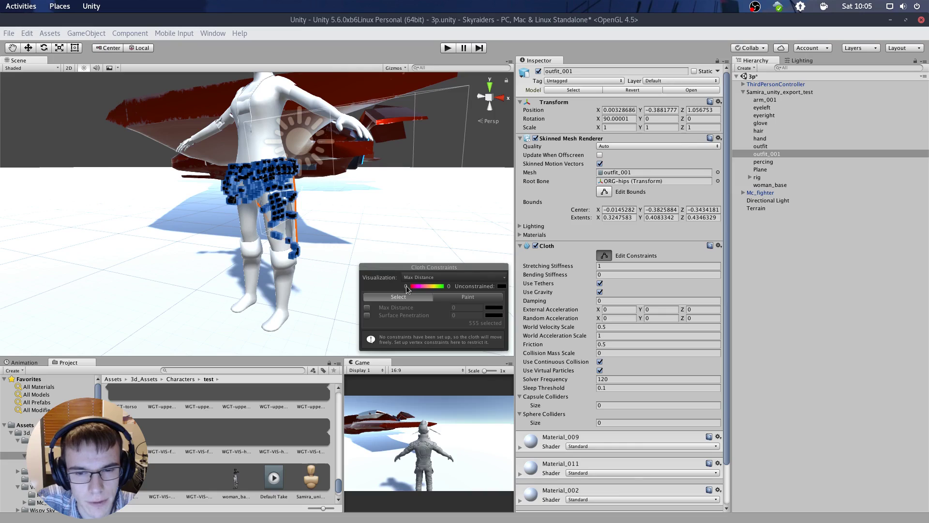
left_click(367, 308)
left_click(463, 328)
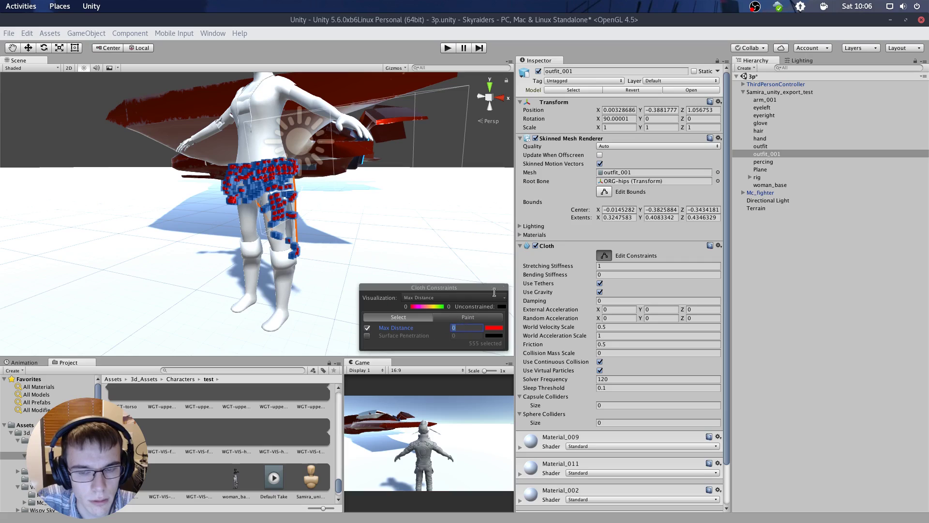
type(".2")
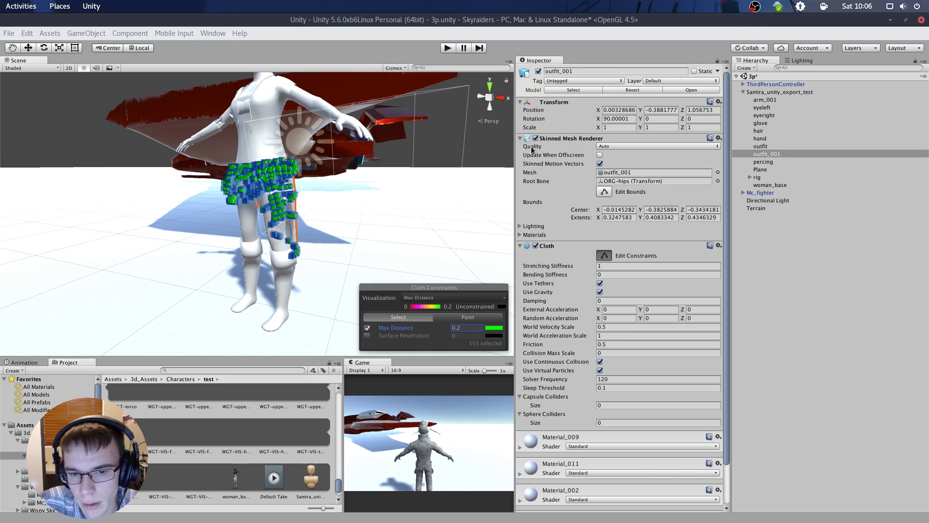
- Select the cloth vertices along the front of the waistband and set their Max Distance to 0
scroll(275, 183, "up", 3)
left_click_drag(277, 133, 292, 143, "alt")
left_click_drag(201, 116, 401, 162)
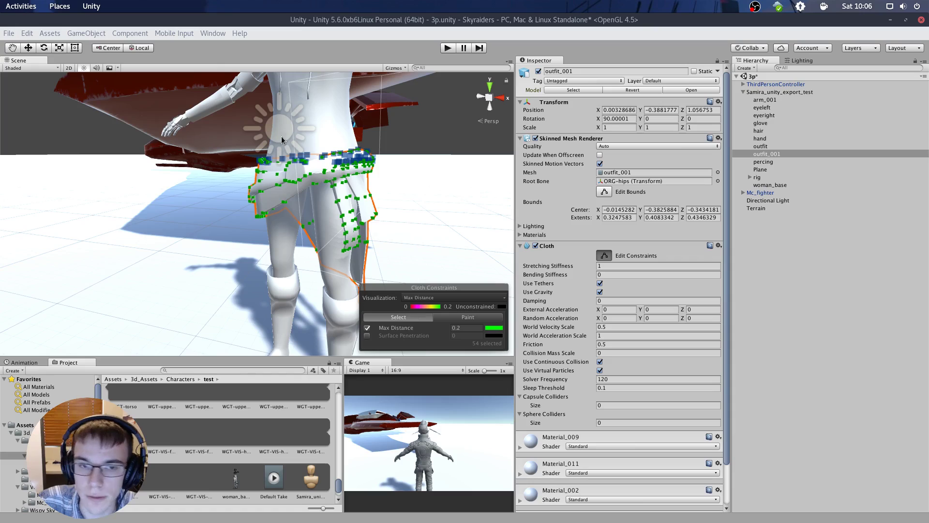
left_click(367, 329)
left_click(367, 328)
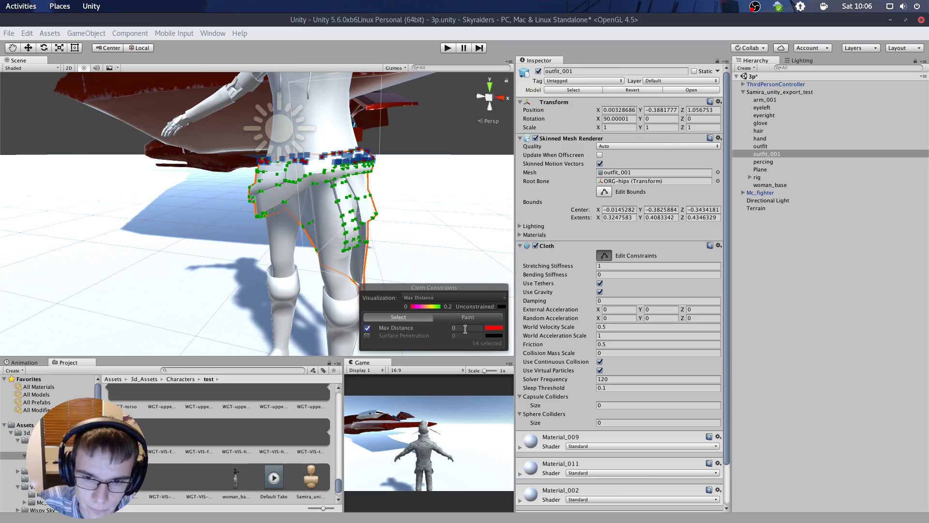
- Select the waistband's cloth vertices from the other side of the hips and set their Max Distance to 0
left_click_drag(180, 123, 321, 141, "alt")
middle_click_drag(321, 141, 160, 144)
left_click_drag(267, 139, 385, 137, "alt")
scroll(387, 137, "up", 3)
middle_click_drag(411, 138, 310, 138)
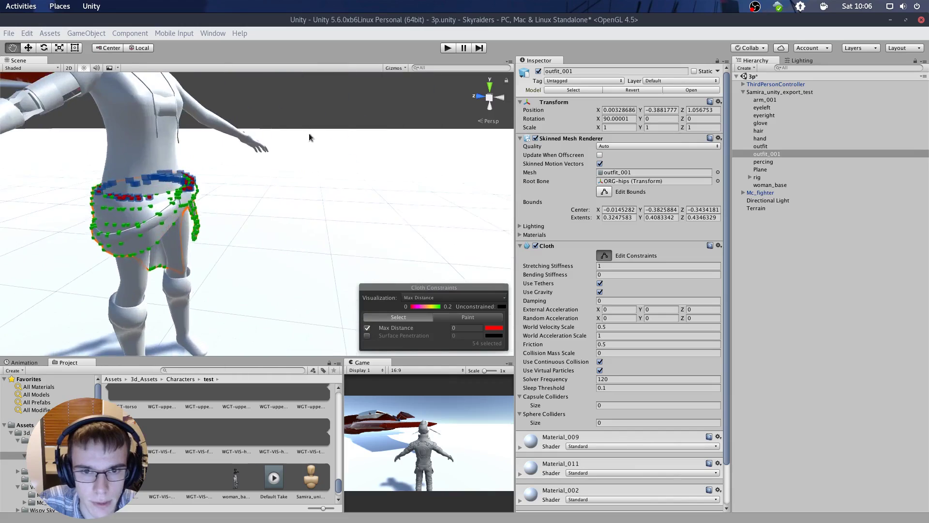
left_click_drag(310, 135, 422, 104, "alt")
left_click_drag(223, 91, 426, 151)
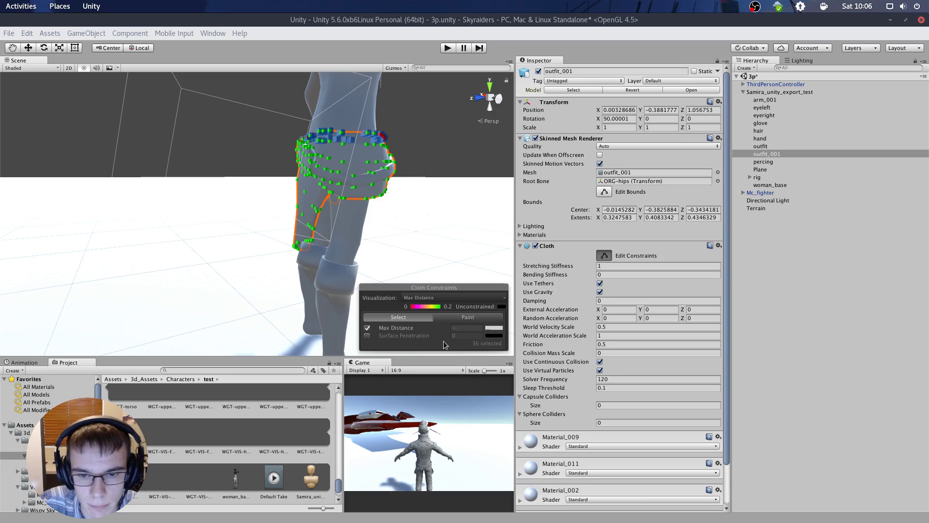
left_click(368, 328)
left_click(368, 328)
- Finish editing the cloth constraints and run the scene briefly to examine how the hip cloth behaves on the character
left_click_drag(246, 194, 150, 189, "alt")
scroll(194, 184, "up", 4)
left_click_drag(247, 175, 547, 179, "alt")
left_click_drag(213, 140, 442, 157, "alt")
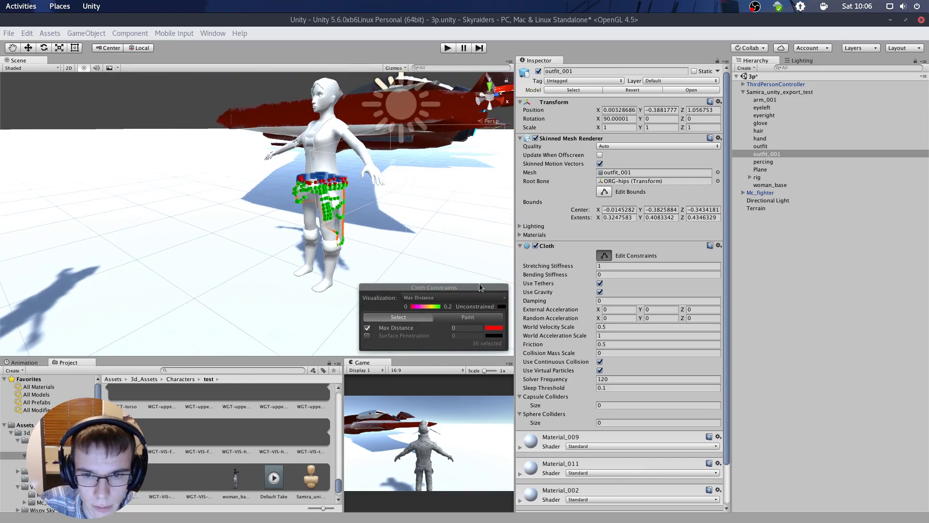
left_click(605, 256)
left_click(447, 48)
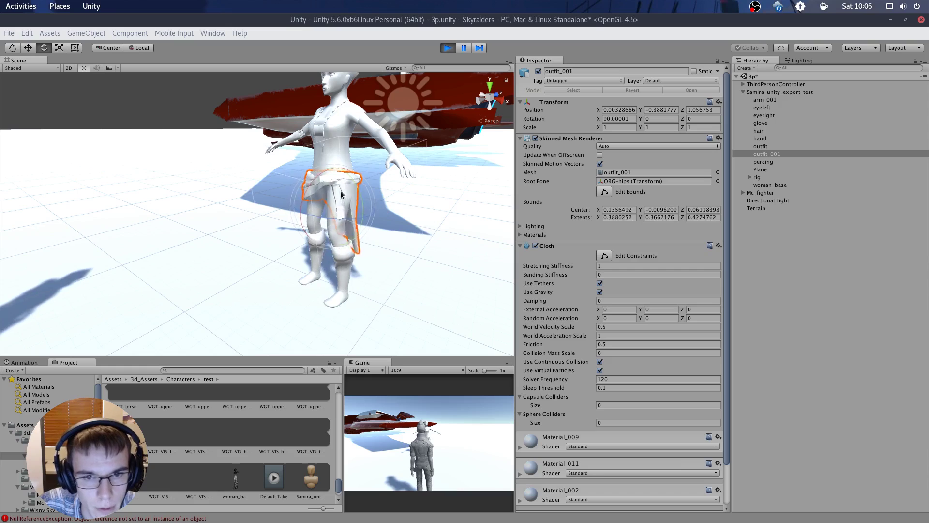
scroll(407, 195, "up", 3)
middle_click_drag(406, 195, 344, 213)
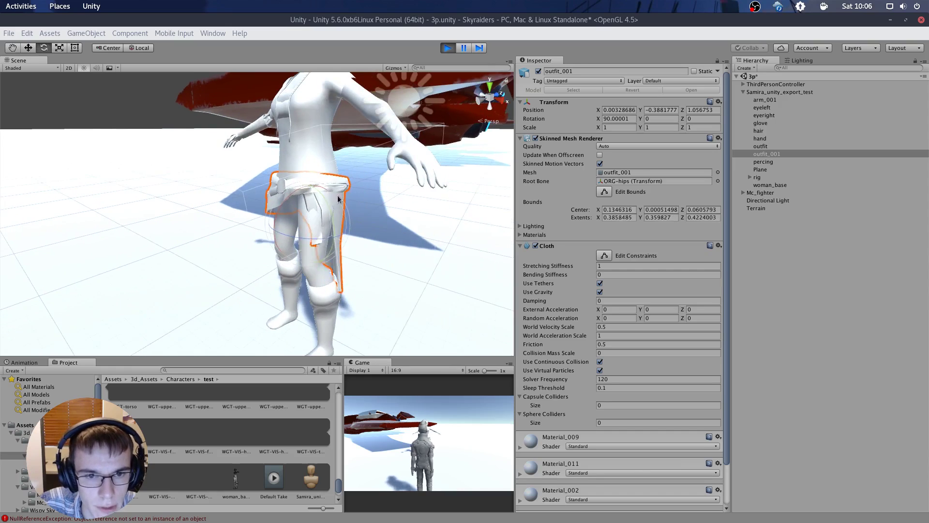
left_click_drag(338, 195, 380, 187, "alt")
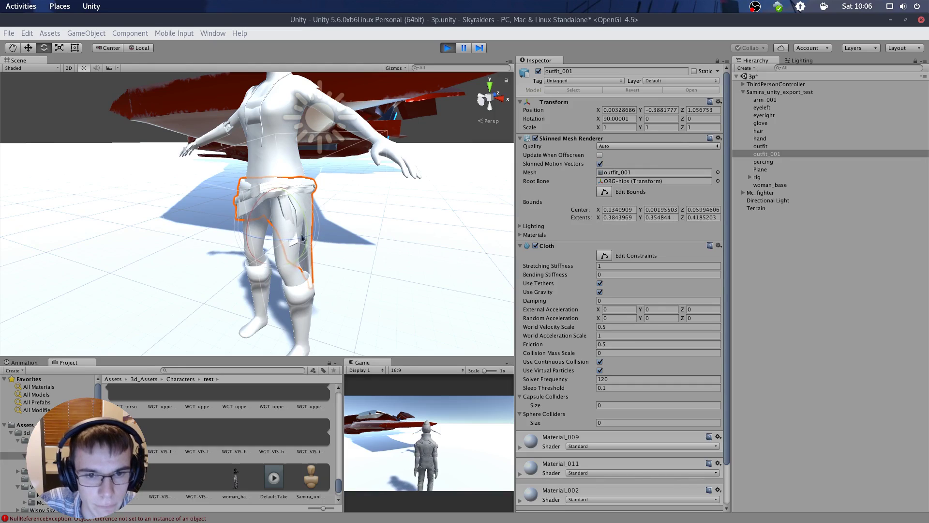
middle_click_drag(352, 209, 376, 211)
mouse_move(432, 179)
left_mouse_down("alt")
mouse_move(426, 165)
mouse_move(438, 177)
left_mouse_up("alt")
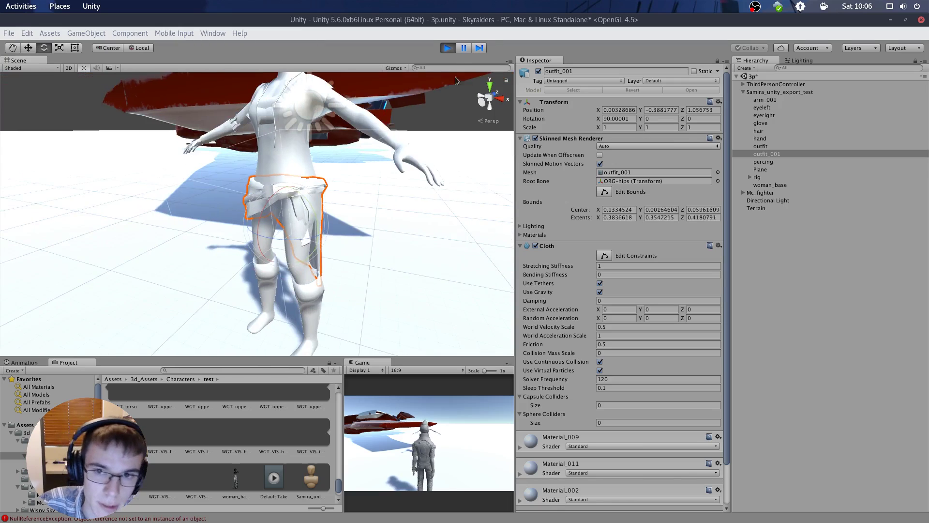
left_click(446, 48)
- Set the Capsule Colliders size of outfit_001's Cloth component to 3
scroll(570, 377, "down", 3)
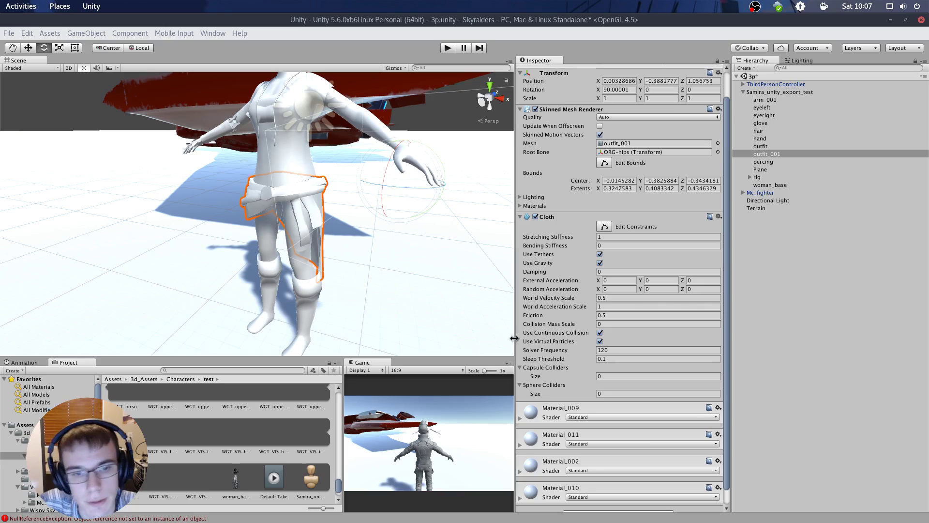
scroll(380, 246, "up", 3)
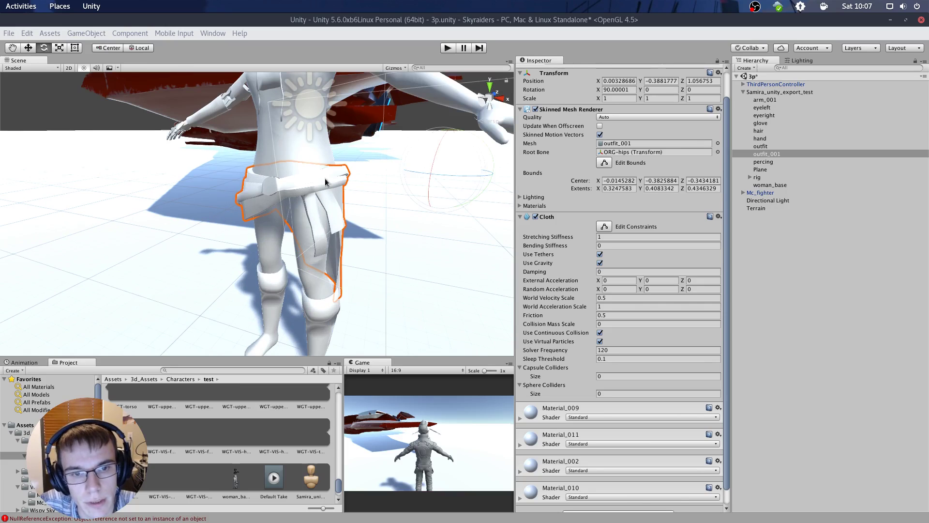
scroll(310, 174, "up", 5)
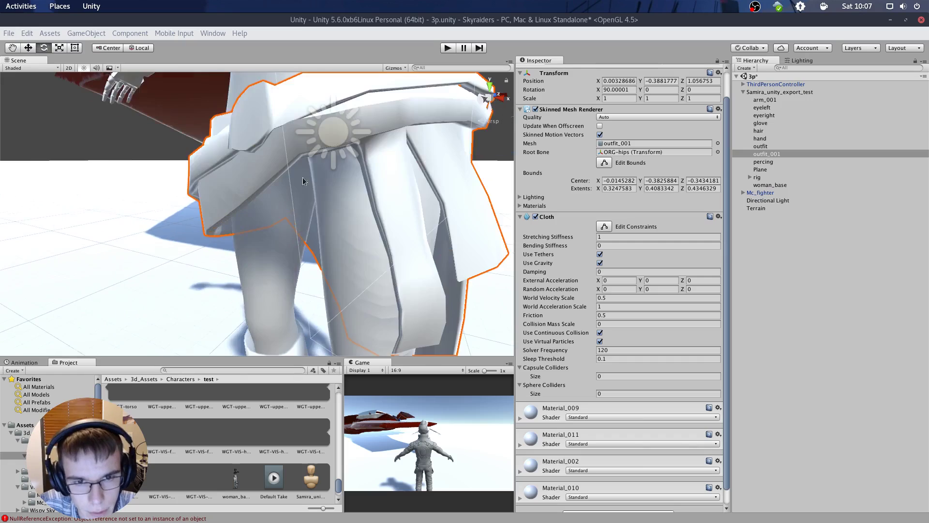
scroll(310, 184, "down", 8)
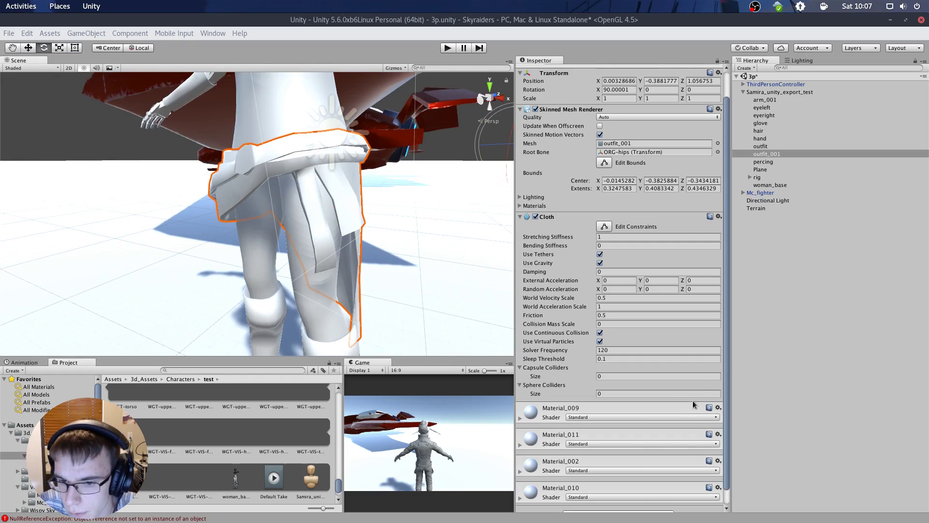
scroll(693, 404, "down", 1)
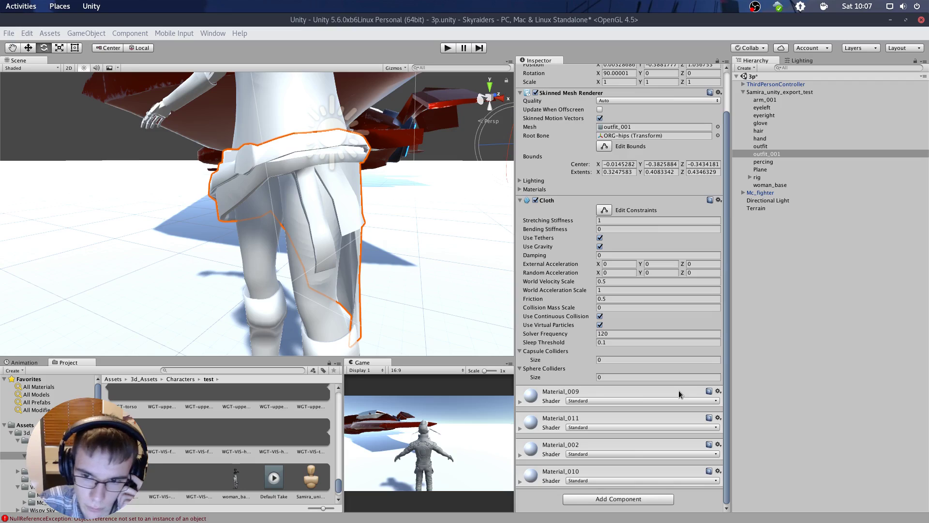
left_click(551, 352)
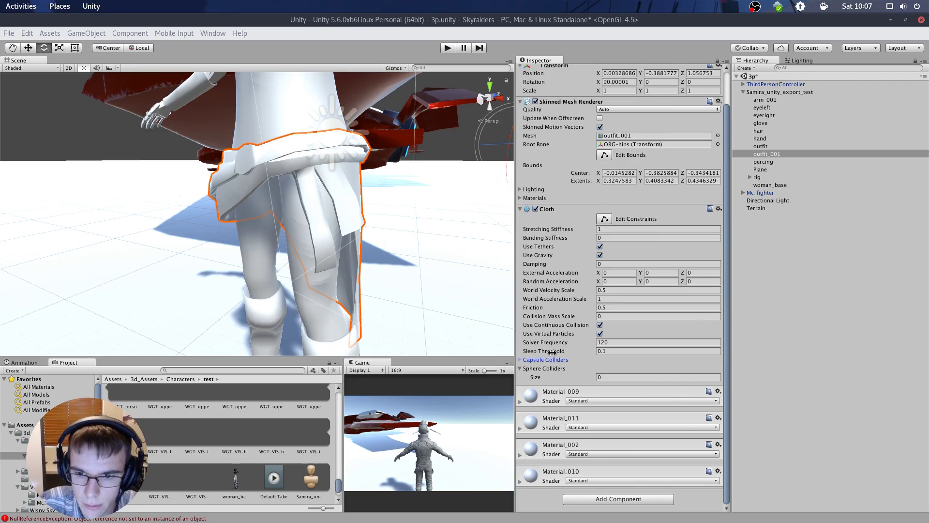
left_click(527, 361)
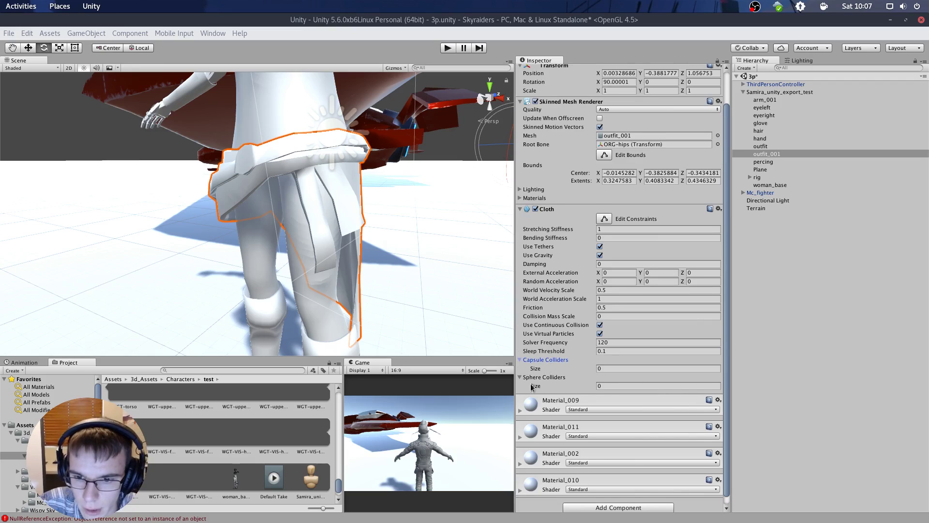
left_click(616, 370)
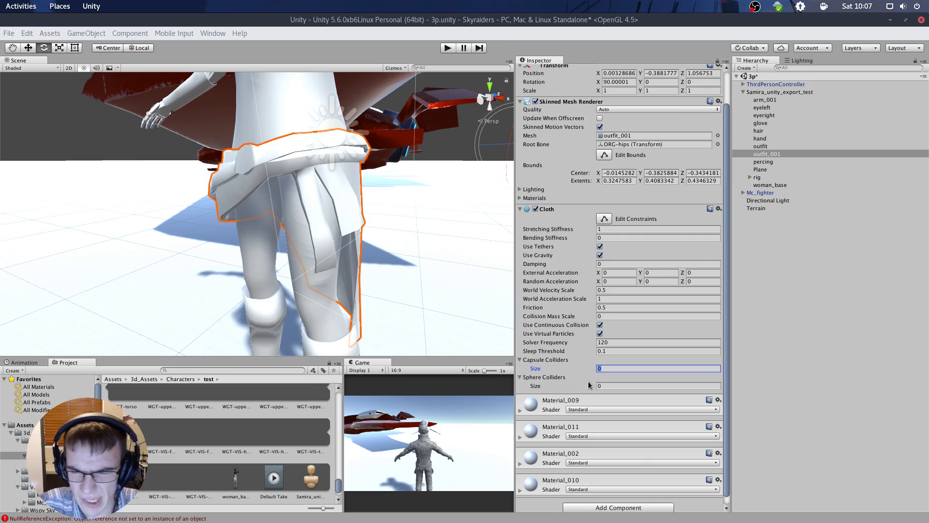
key("Return")
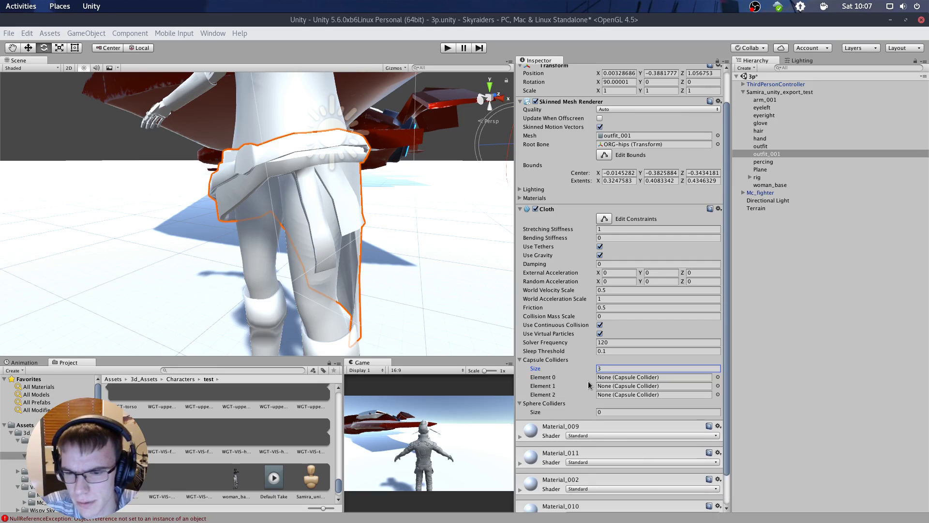
- Set the Cloth component's Capsule Colliders size to 2
right_click_drag(387, 317, 453, 244)
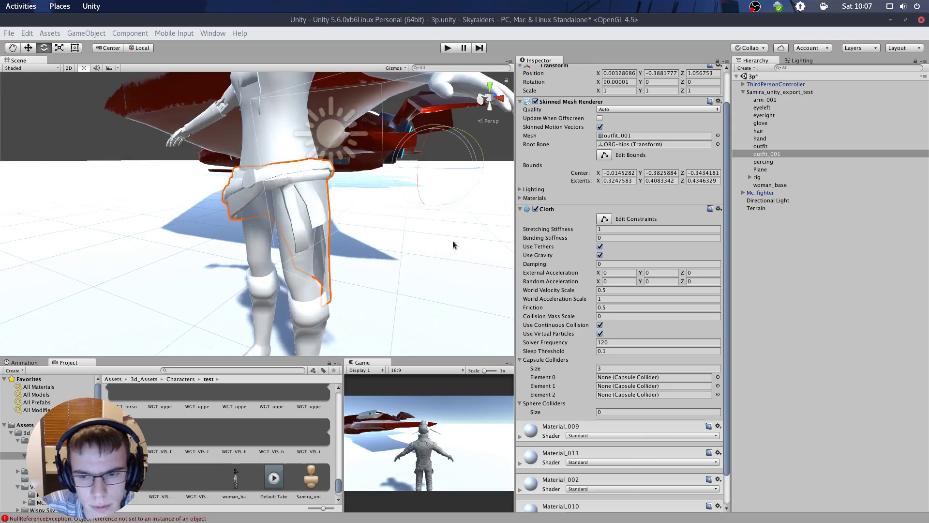
left_click(618, 369)
type("2")
key("Return")
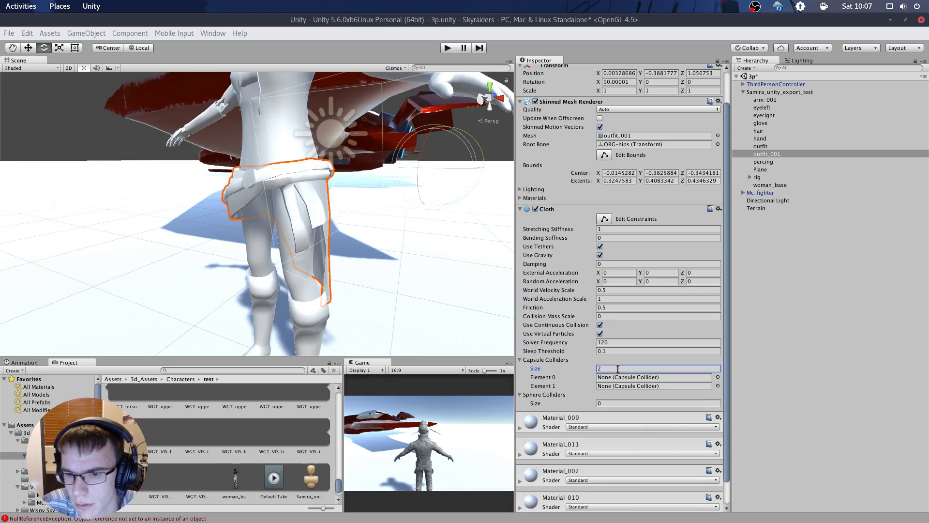
- Expand the character's rig hierarchy through root and ORG-hips down to the spine and thigh bones
scroll(345, 277, "up", 2)
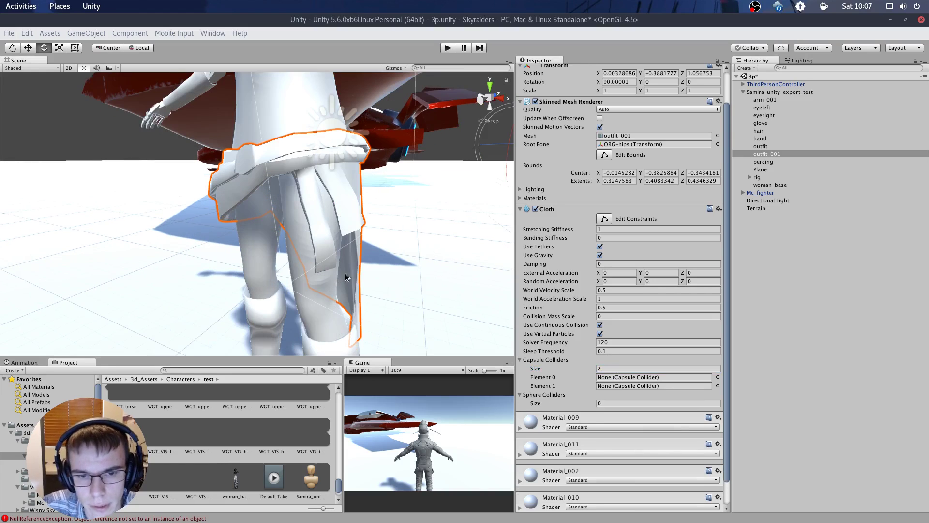
left_click_drag(415, 251, 397, 253, "alt")
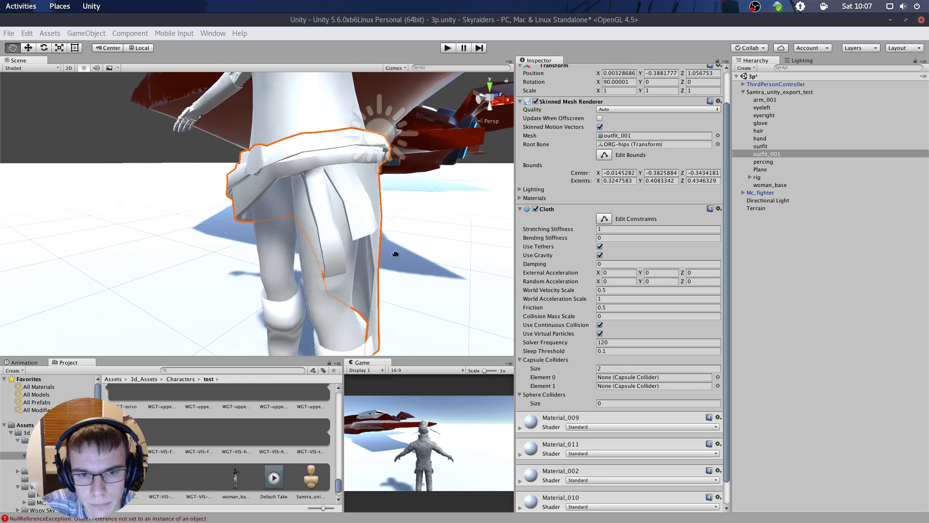
middle_click_drag(396, 253, 336, 189)
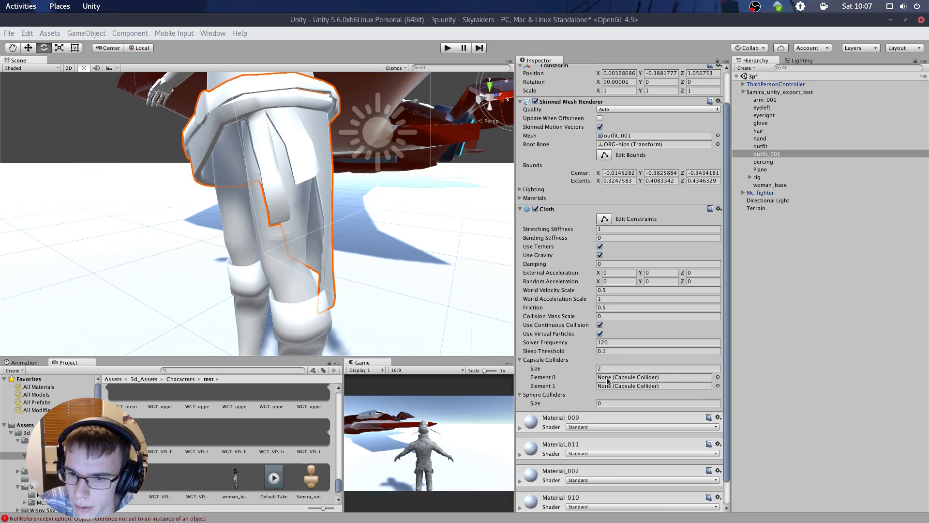
left_click(766, 201)
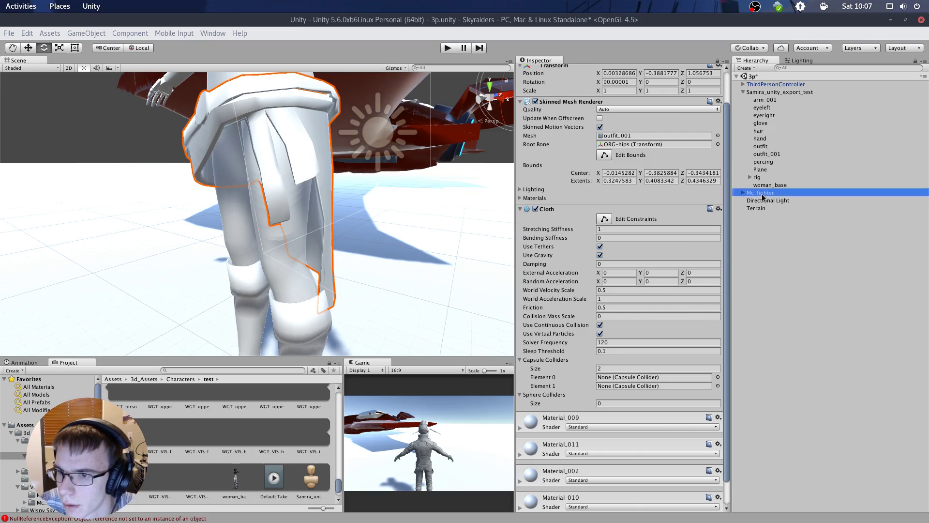
left_click(756, 177)
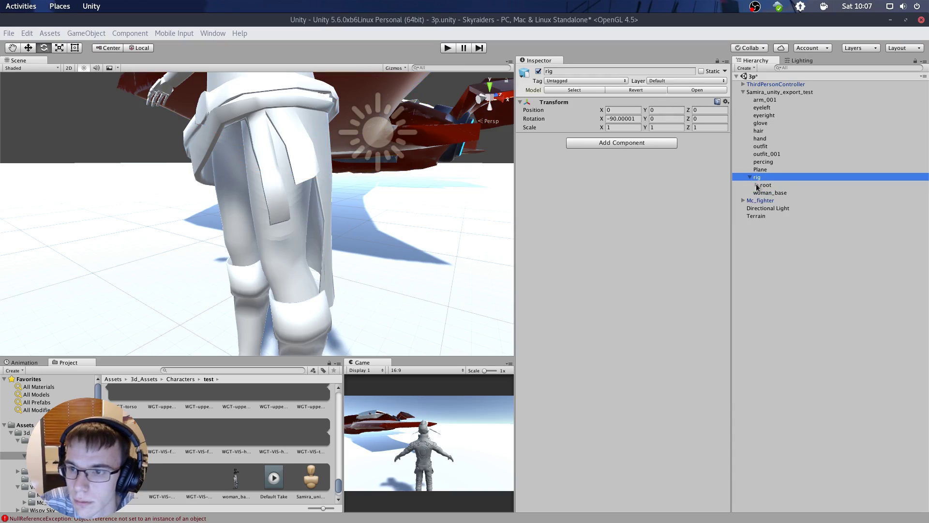
left_click(750, 178)
left_click(762, 193)
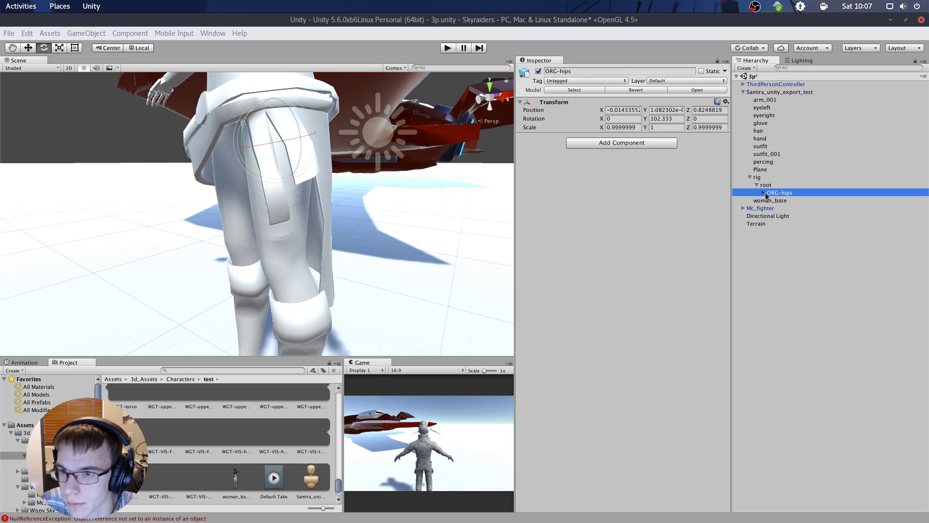
left_click(763, 192)
- Expand the ORG-thigh_L and ORG-thigh_R bones, then select ORG-thigh_L and frame it in the scene
left_click(761, 178)
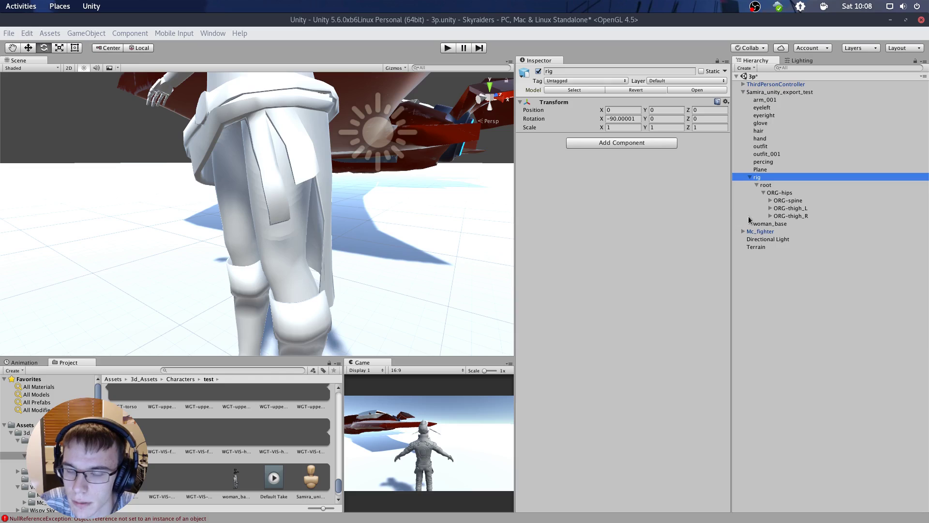
left_click(765, 177)
left_click(774, 184)
left_click(766, 176)
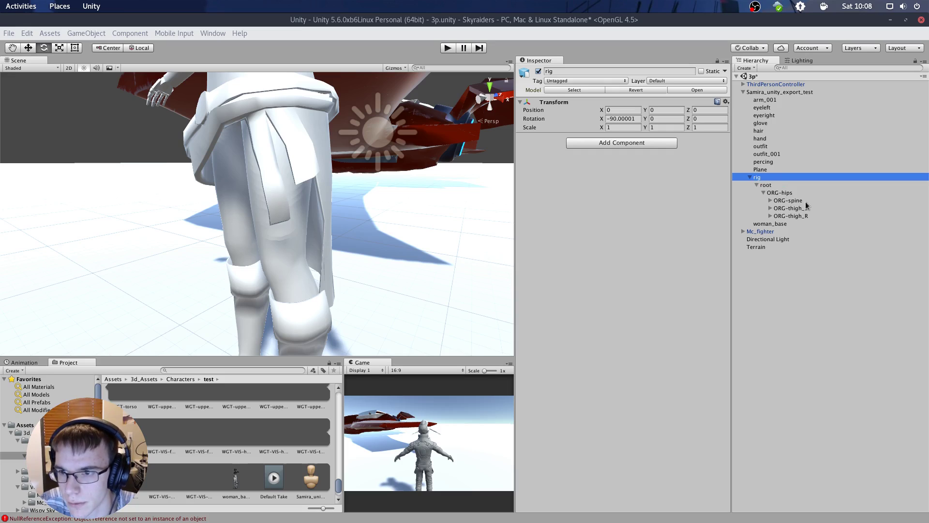
left_click(770, 208)
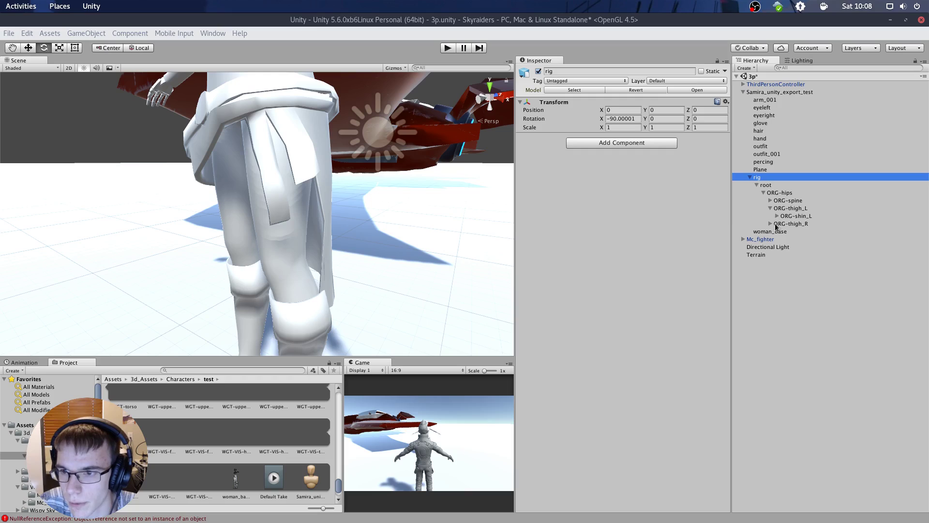
left_click(774, 224)
left_click(771, 224)
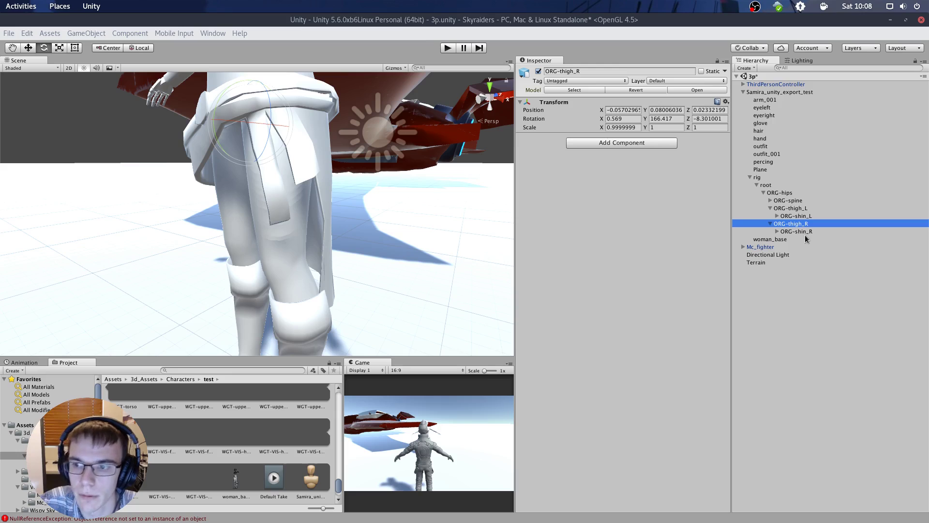
left_click(791, 208)
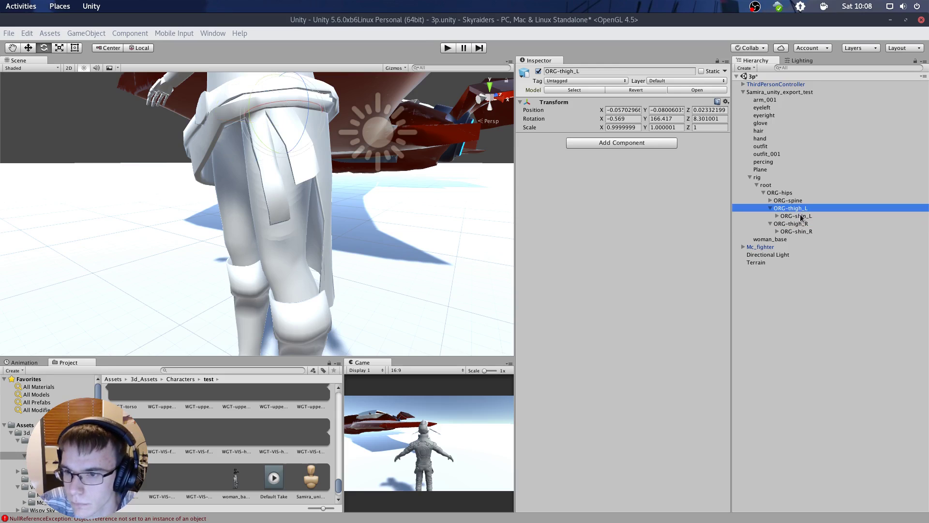
key("f")
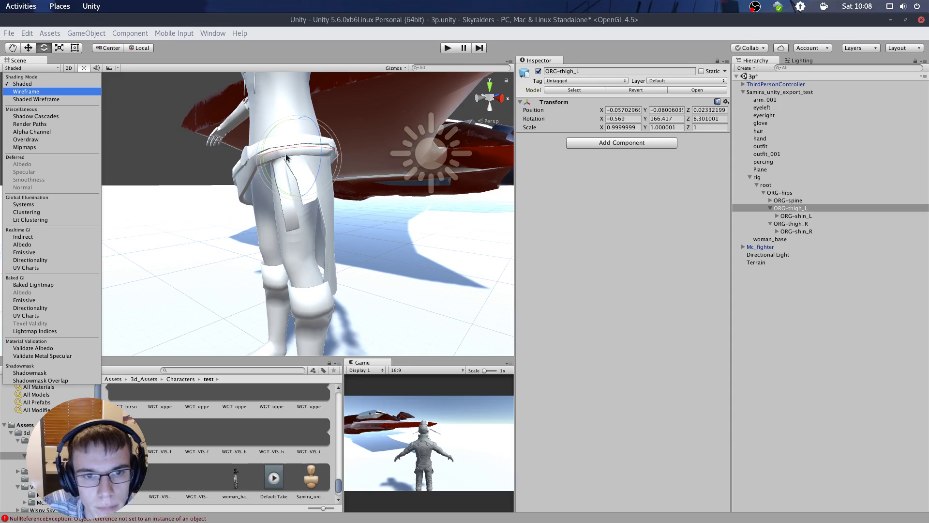
- Try a small rotation of the ORG-thigh_L bone and undo it
left_click(273, 130)
mouse_move(272, 129)
left_mouse_down()
mouse_move(296, 117)
mouse_move(283, 118)
mouse_move(277, 139)
left_mouse_up()
key("ctrl+z")
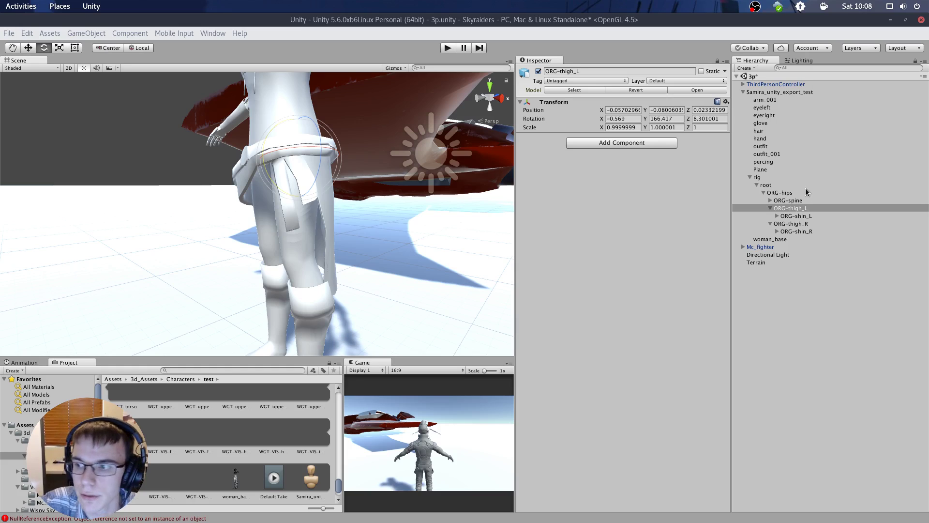
- Select the ORG-thigh_L bone and add a Capsule Collider physics component to it
left_click(782, 209)
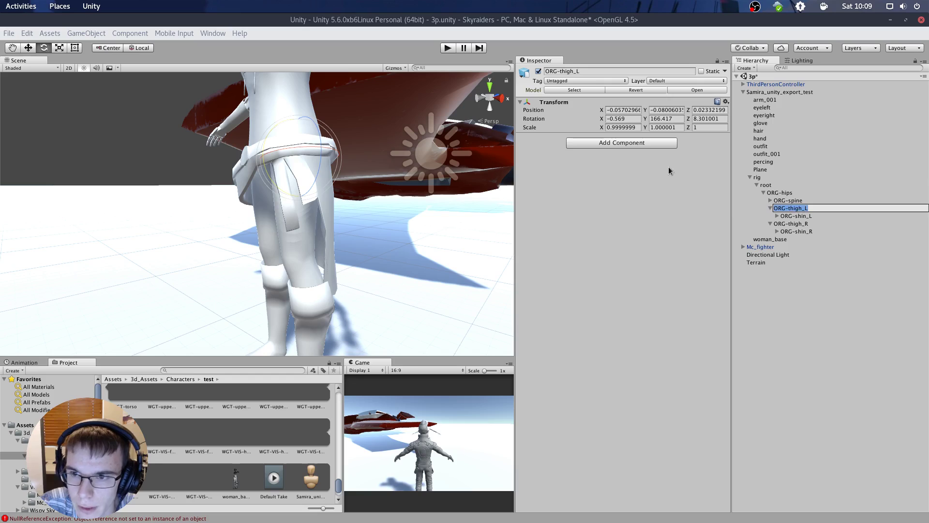
left_click(401, 223)
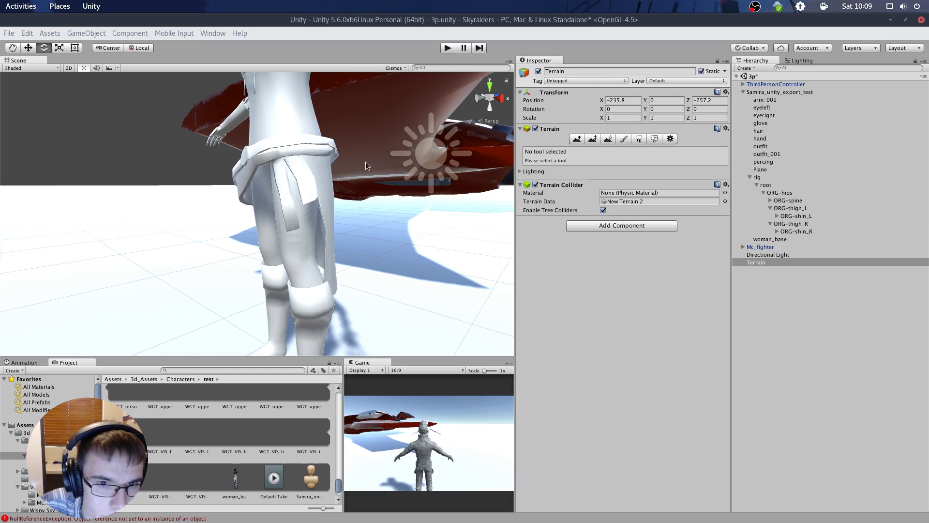
left_click(781, 209)
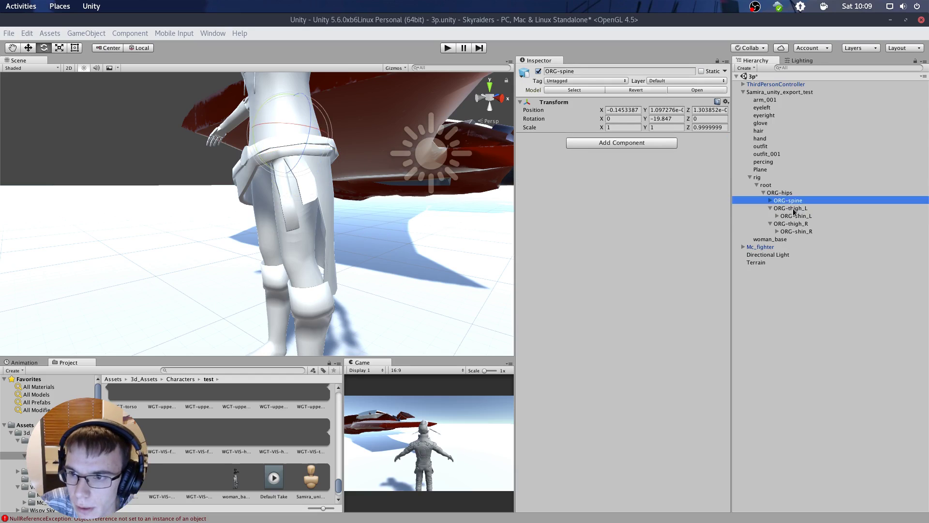
left_click(606, 144)
left_click(627, 200)
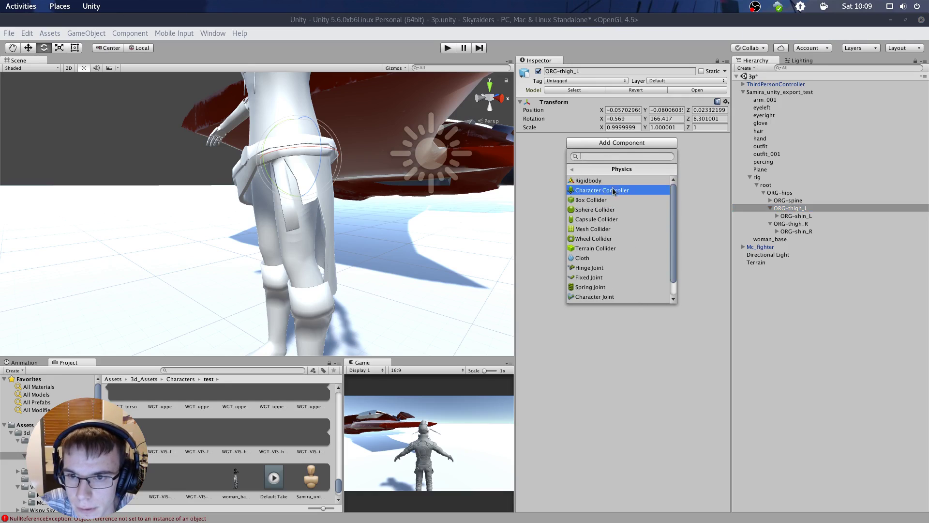
left_click(611, 219)
- Set the radius of ORG-thigh_L's Capsule Collider to 0.08
scroll(380, 187, "up", 3)
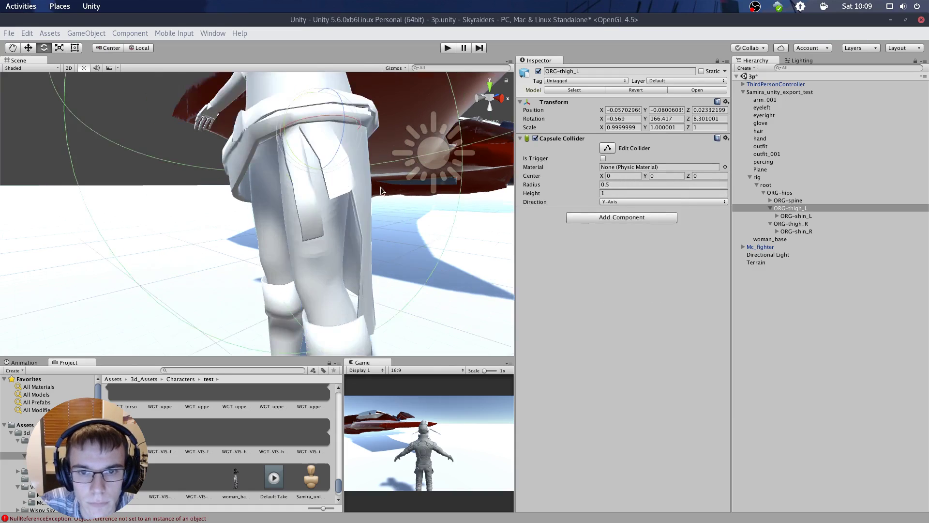
scroll(381, 187, "down", 5)
left_click(618, 184)
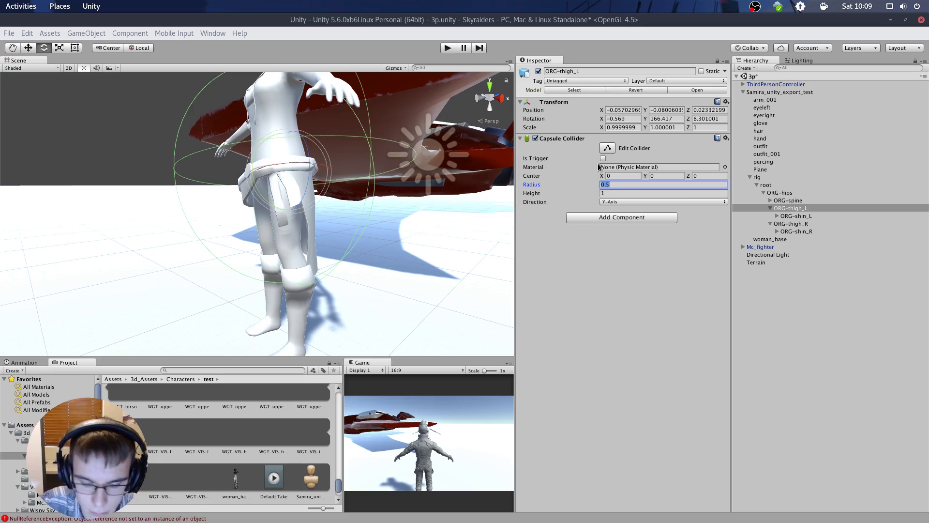
key("BackSpace")
type(".1")
key("BackSpace")
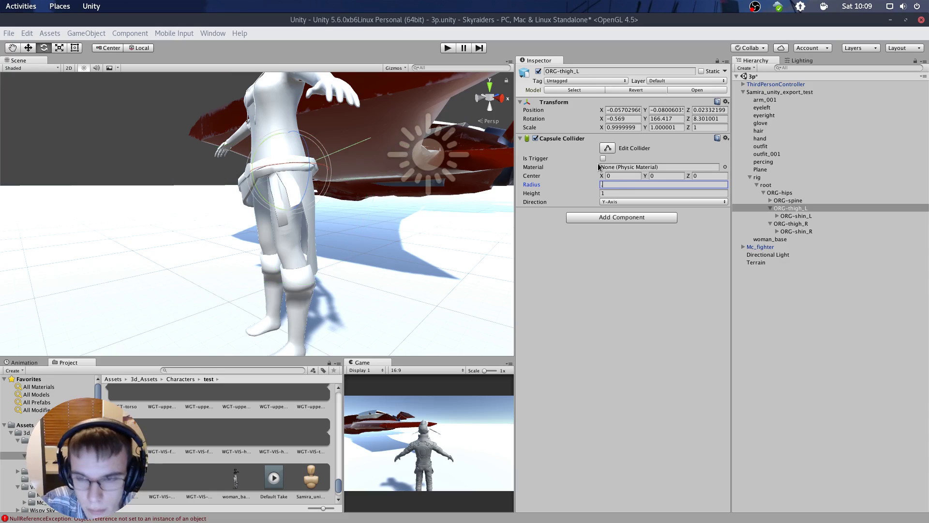
key("BackSpace")
key("BackSpace")
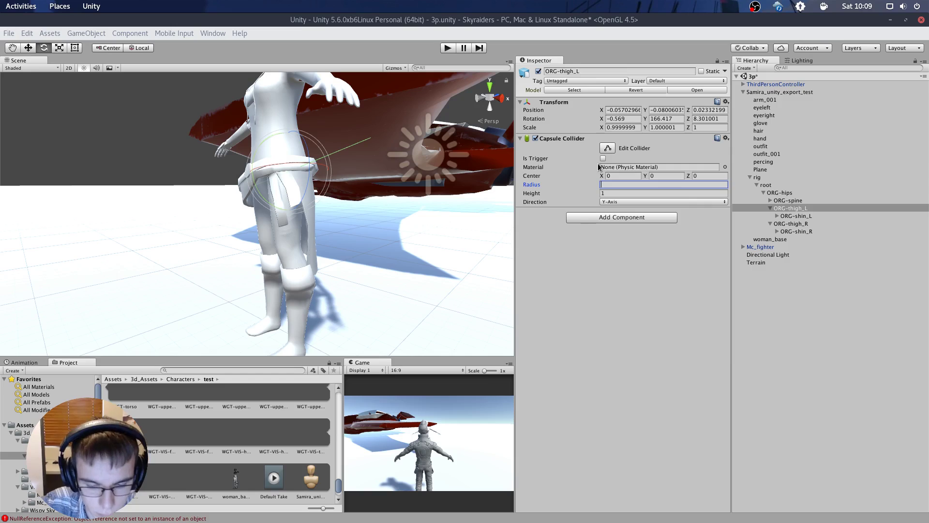
type(".08")
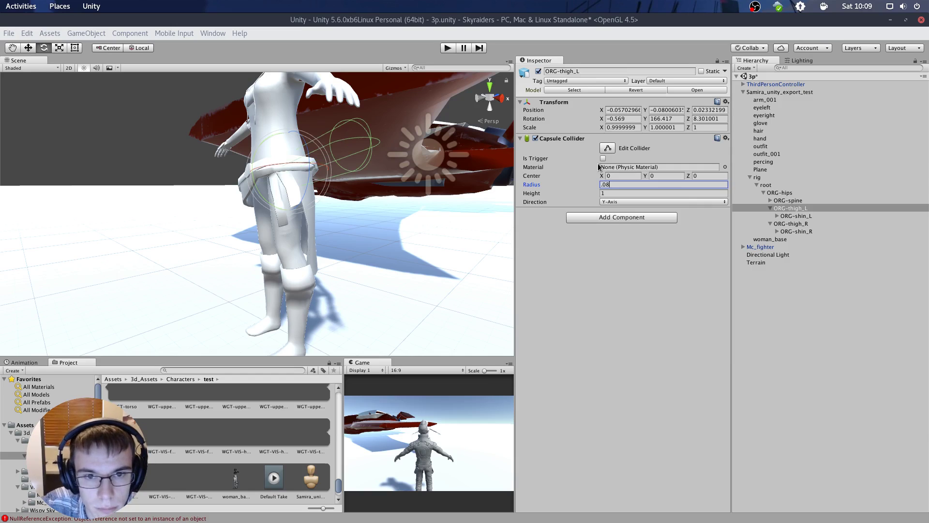
- Set the thigh collider's height to 0.5 and its direction to X-Axis
left_click(652, 193)
type(".5")
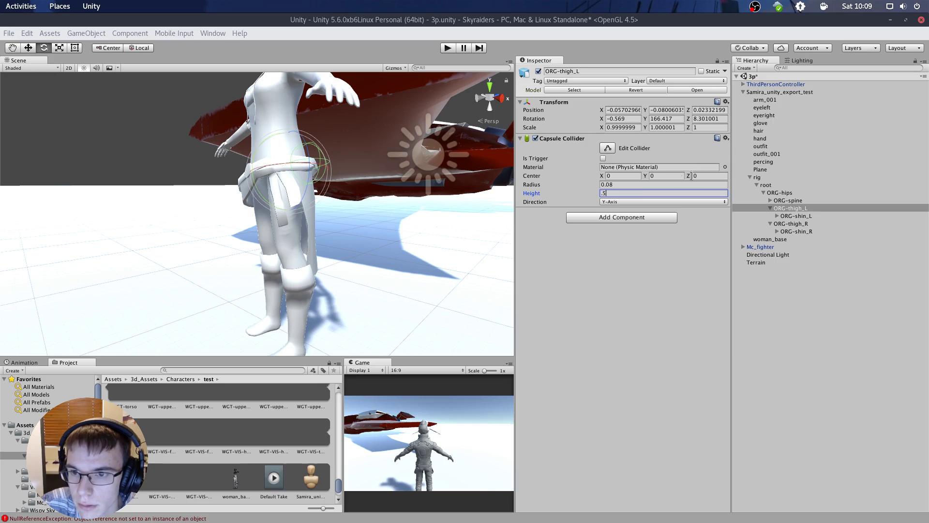
left_click_drag(413, 155, 418, 163, "alt")
type("5")
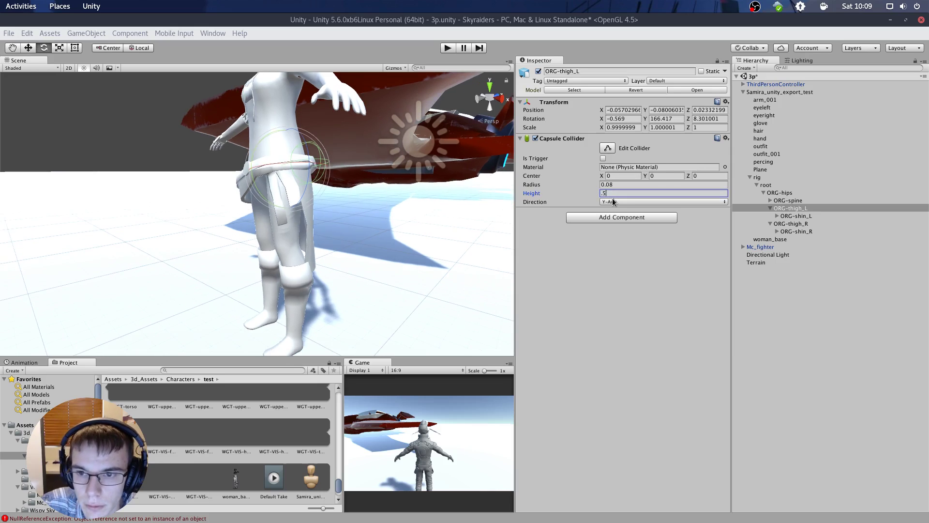
left_click(614, 201)
left_click(615, 208)
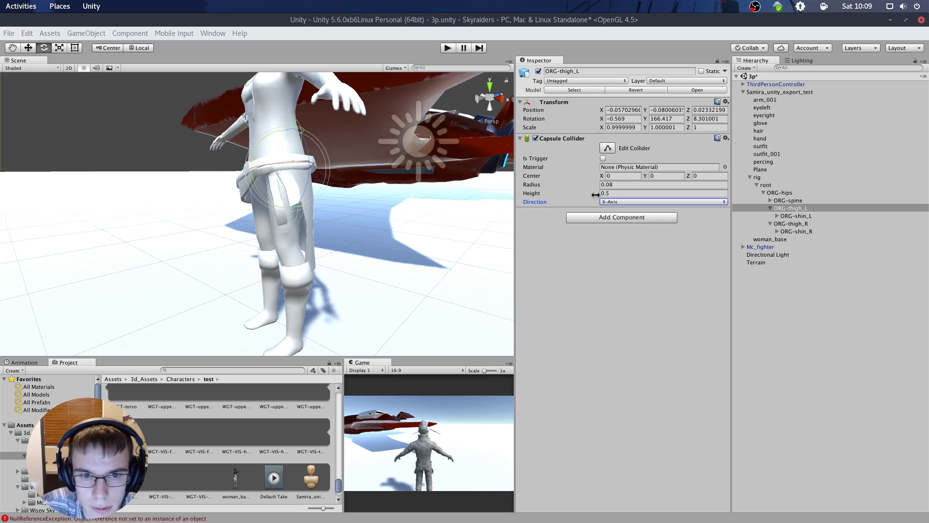
- Show the scene in Wireframe shading, and try a small rotation of the left thigh bone and undo it
scroll(391, 129, "up", 3)
scroll(397, 151, "up", 1)
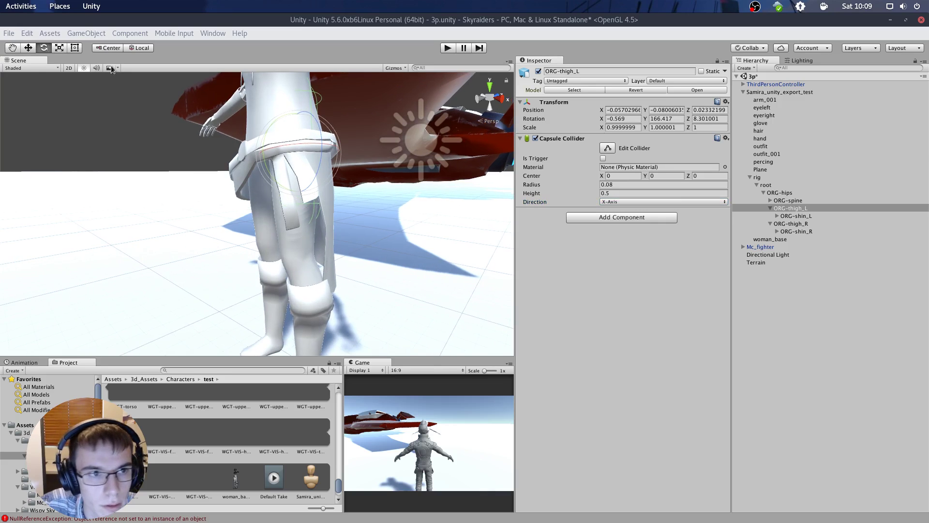
left_click(37, 66)
left_click(42, 92)
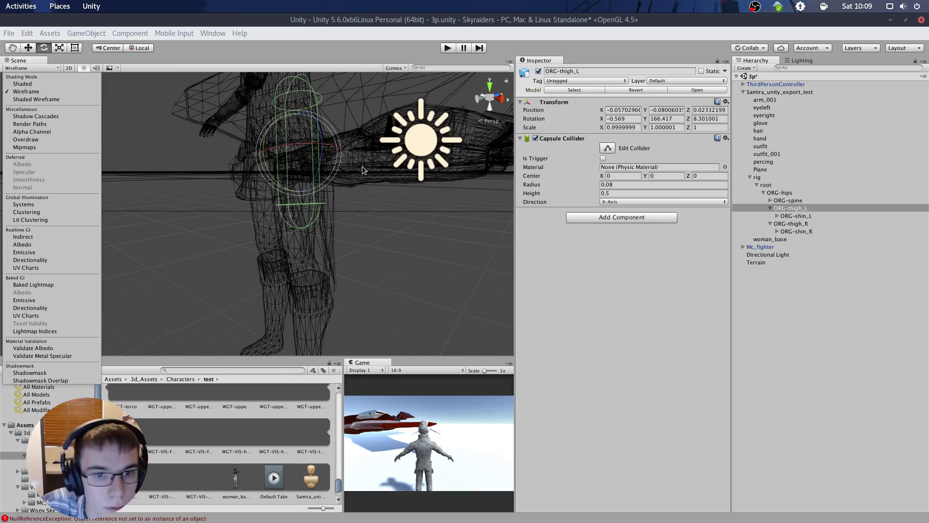
scroll(474, 185, "down", 2)
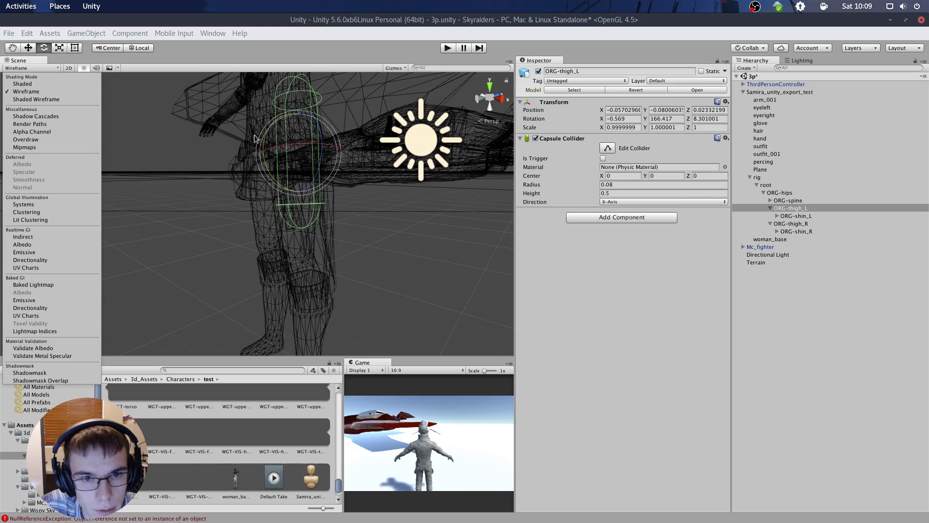
mouse_move(266, 132)
left_mouse_down()
mouse_move(285, 121)
mouse_move(275, 137)
left_mouse_up()
key("ctrl+z")
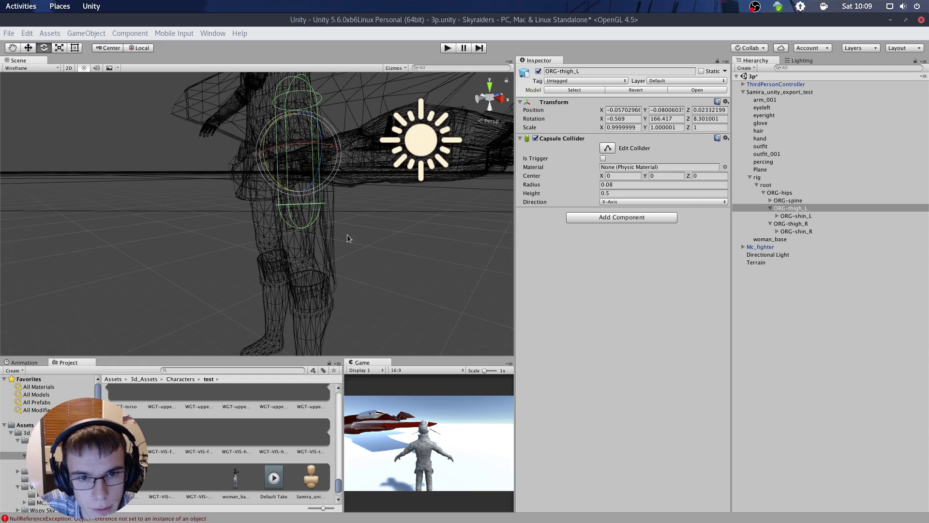
- Set the X value of the thigh collider's center to -0.1, leaving Y and Z at 0
left_click(632, 173)
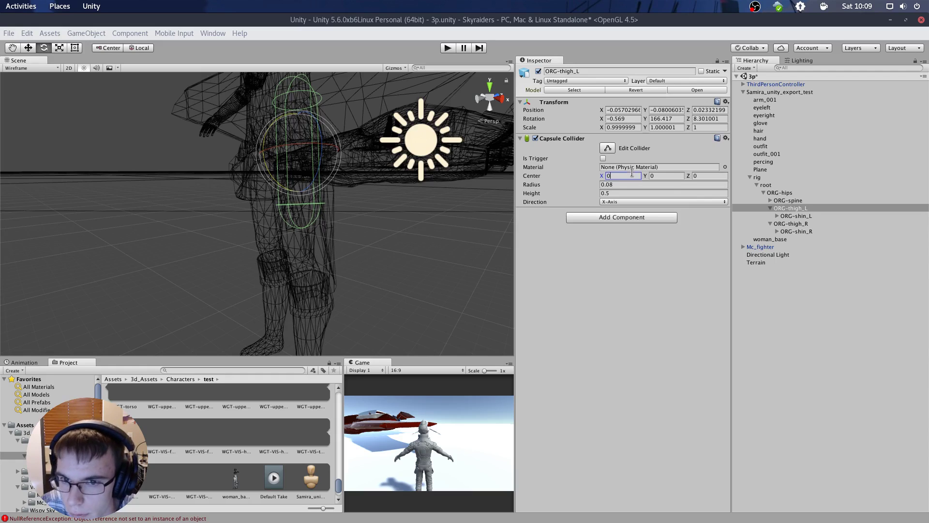
left_click(675, 177)
left_click(713, 176)
type(".")
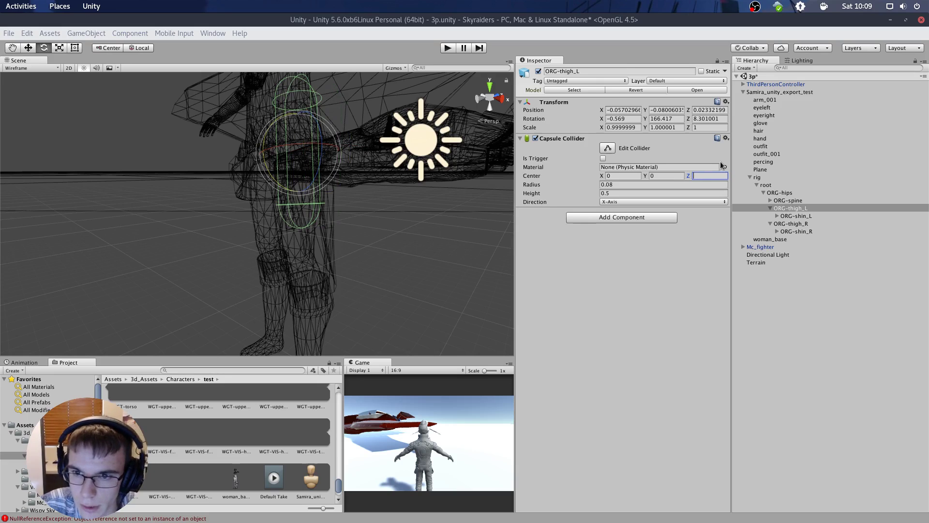
left_click(673, 173)
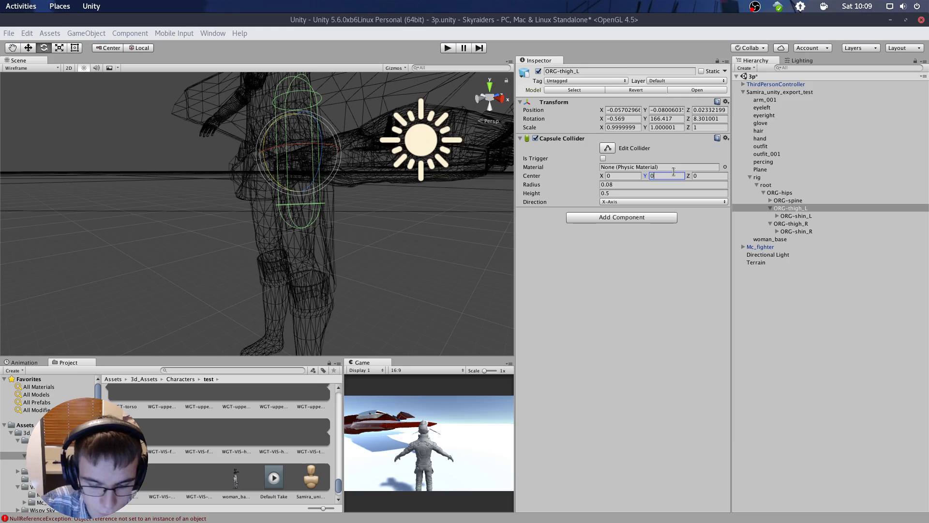
type(".")
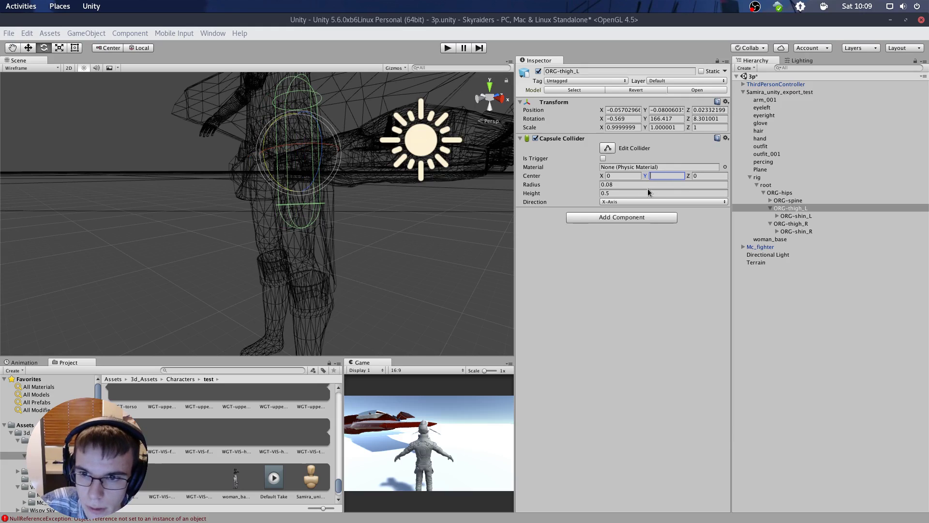
left_click(628, 177)
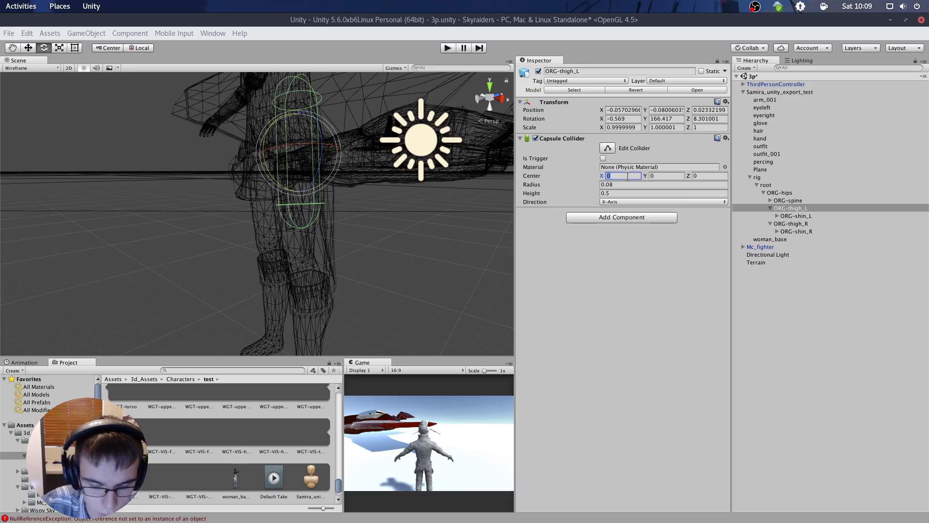
type("-")
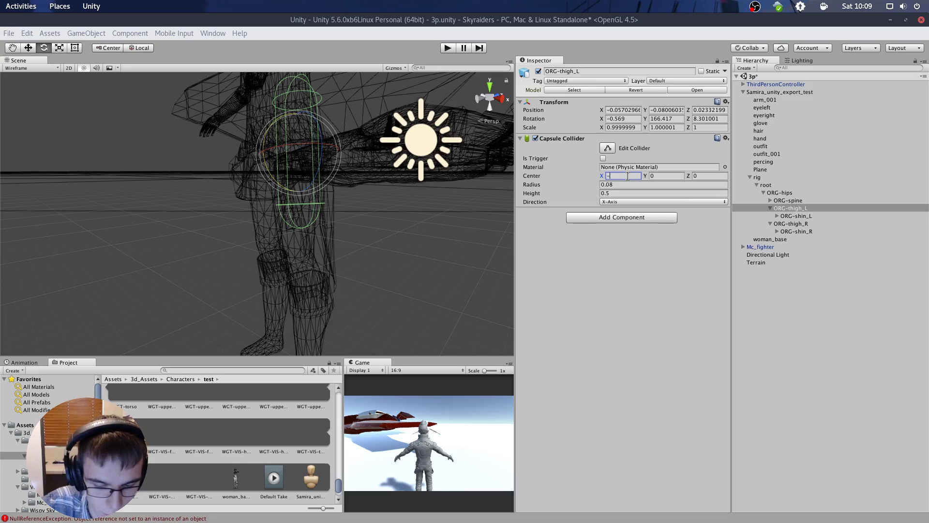
type(".1")
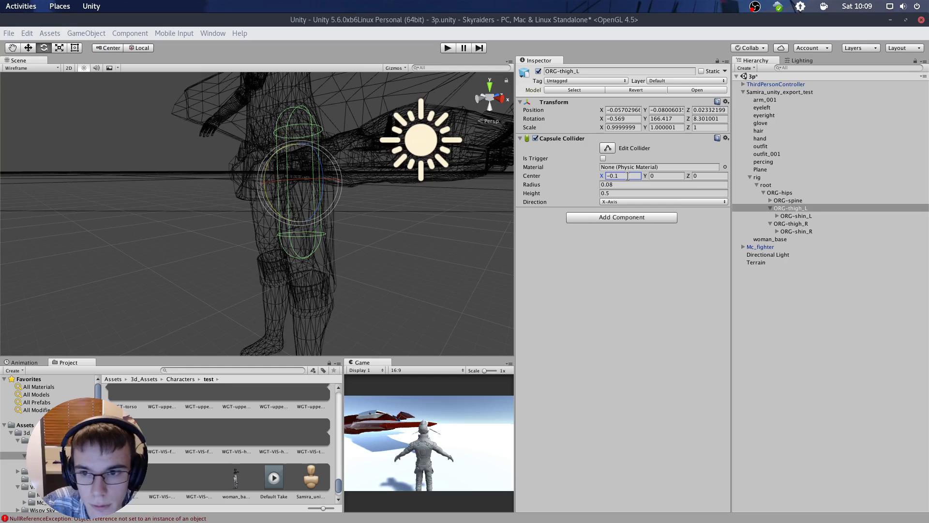
- Set the height of ORG-thigh_L's Capsule Collider to 0.3
left_click(678, 203)
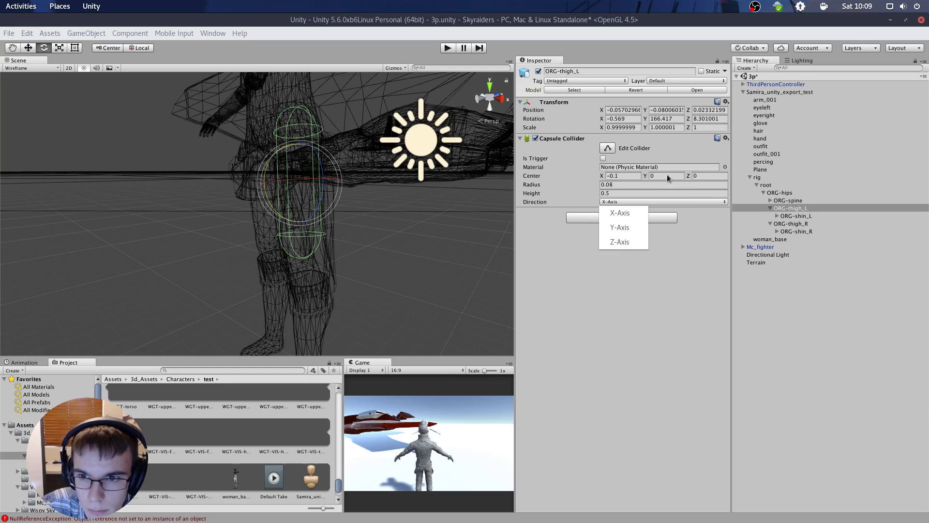
left_click(622, 192)
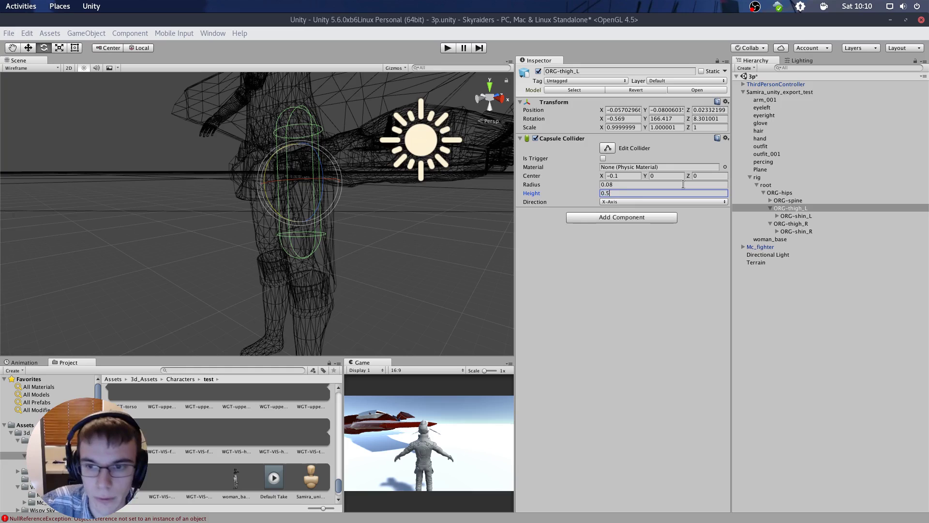
key("BackSpace")
type("3")
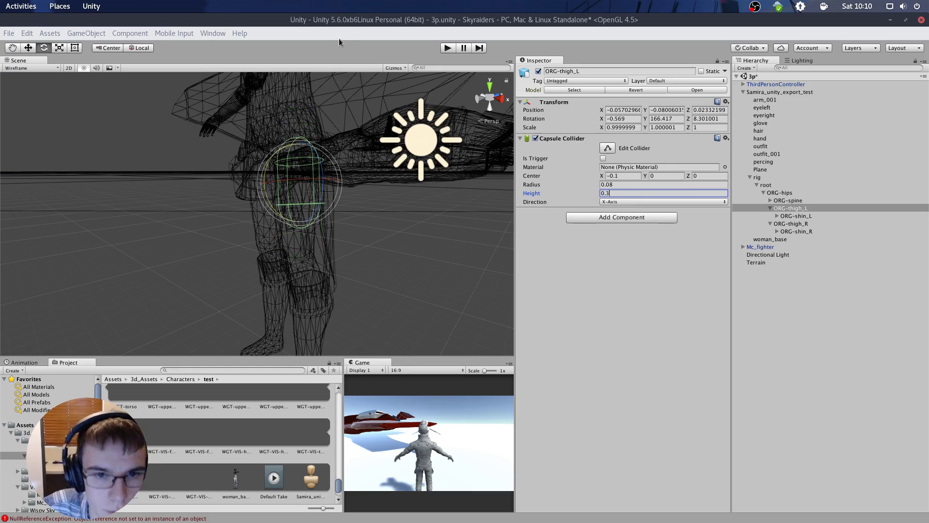
- Examine how the capsule fits around the left thigh from several angles, and return the scene to Shaded display
left_click_drag(426, 163, 380, 115, "alt")
scroll(374, 114, "up", 5)
middle_click_drag(425, 141, 397, 155)
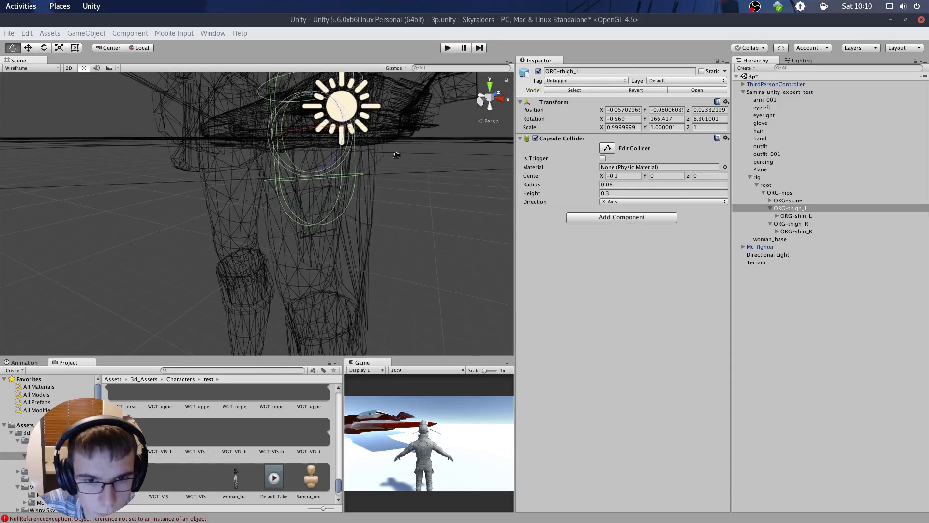
left_click_drag(397, 155, 335, 255, "alt")
scroll(361, 195, "down", 10)
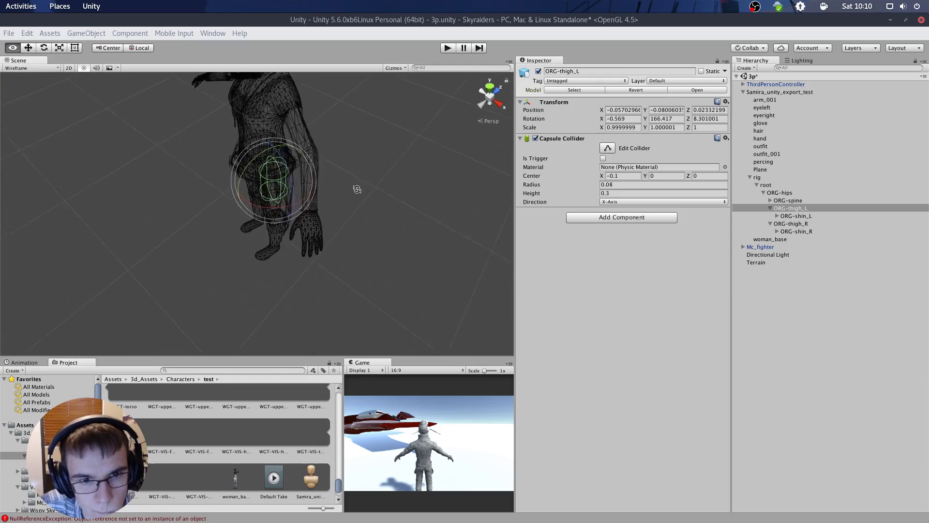
left_click(42, 68)
left_click(45, 84)
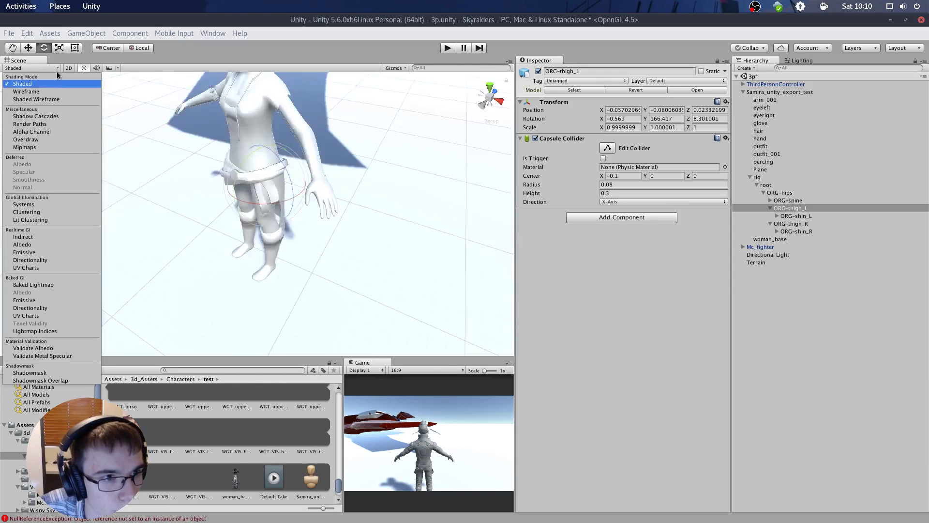
- Set the thigh collider's radius to 0.085
scroll(280, 92, "up", 6)
mouse_move(291, 81)
left_mouse_down("alt")
mouse_move(356, 42)
mouse_move(393, 39)
left_mouse_up("alt")
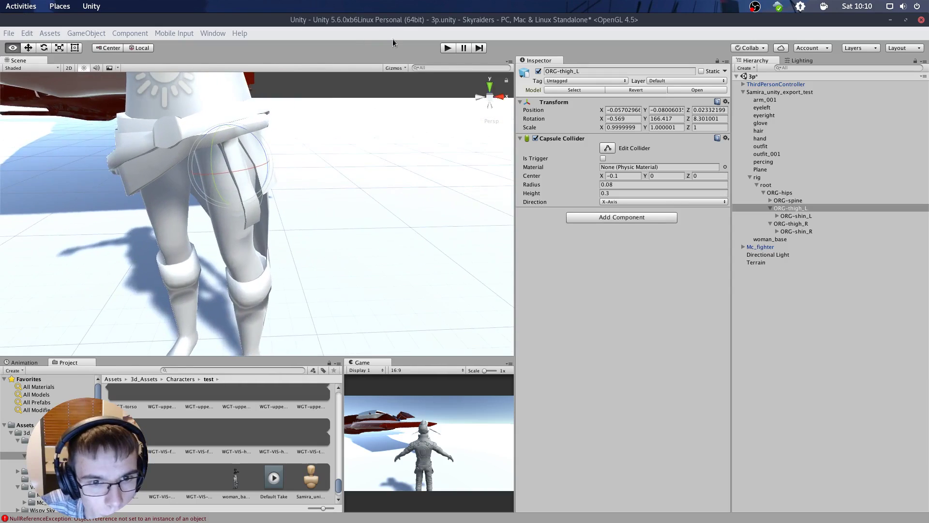
left_click(630, 186)
key("Right")
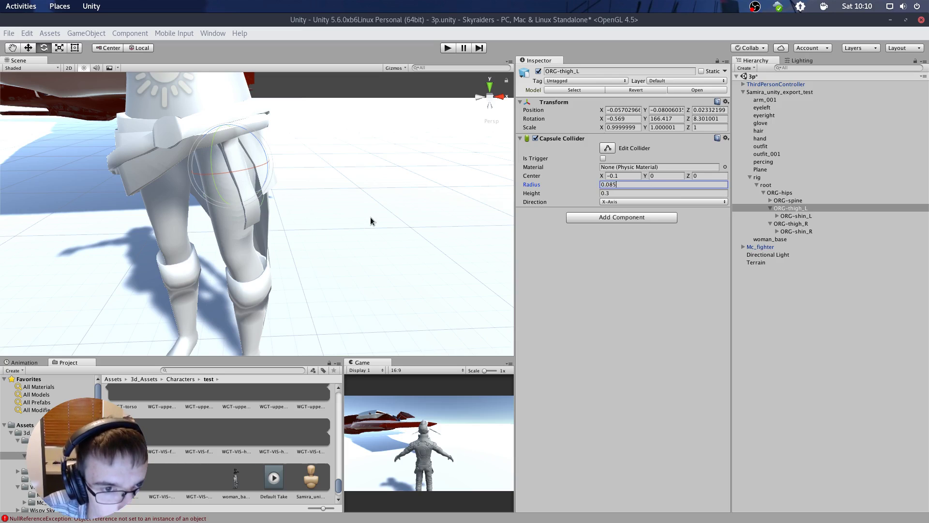
- Set the Y value of the thigh collider's center to 0.1
left_click_drag(371, 218, 325, 143, "alt")
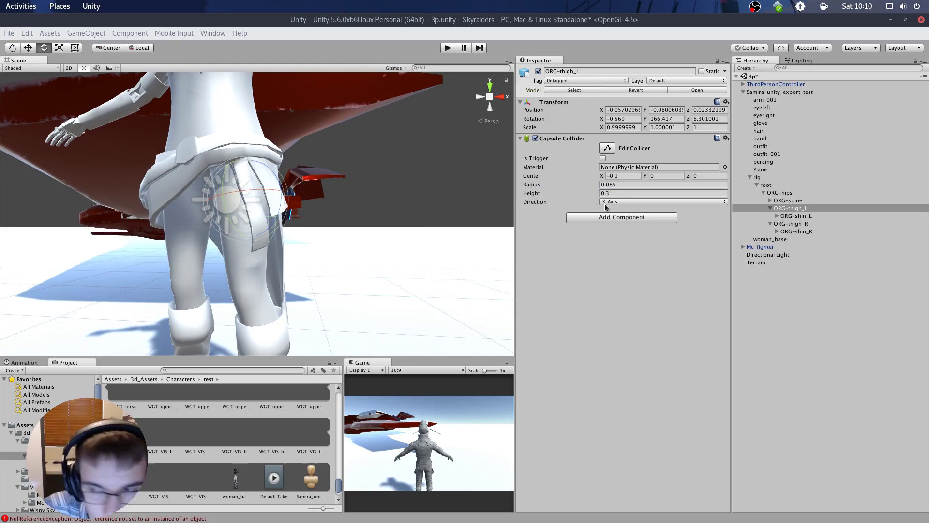
left_click(667, 174)
type("0")
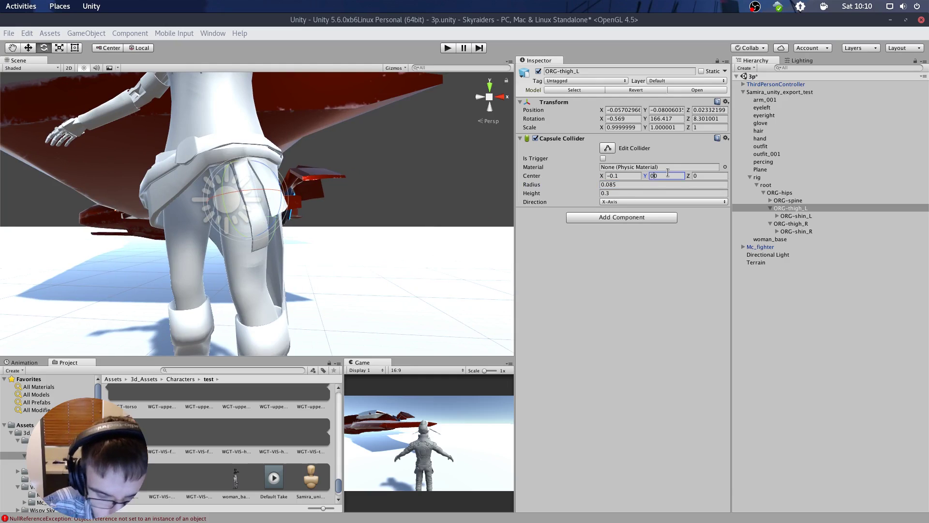
type(".1")
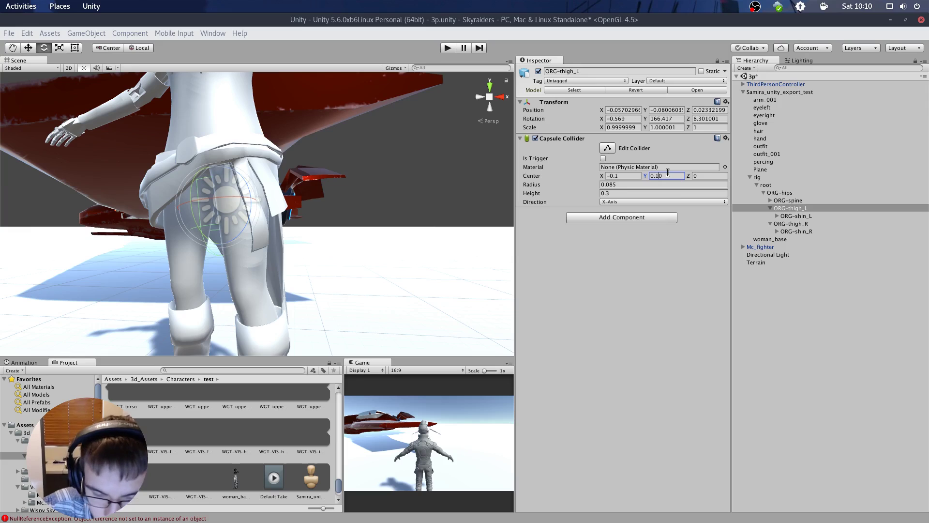
- Set the Y value of the thigh collider's center to 0.012
type("9")
key("BackSpace")
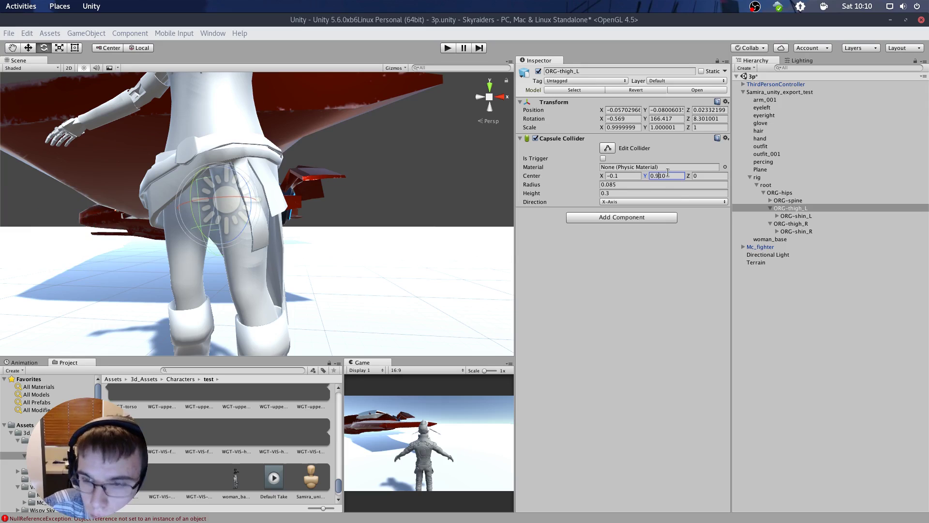
type("01")
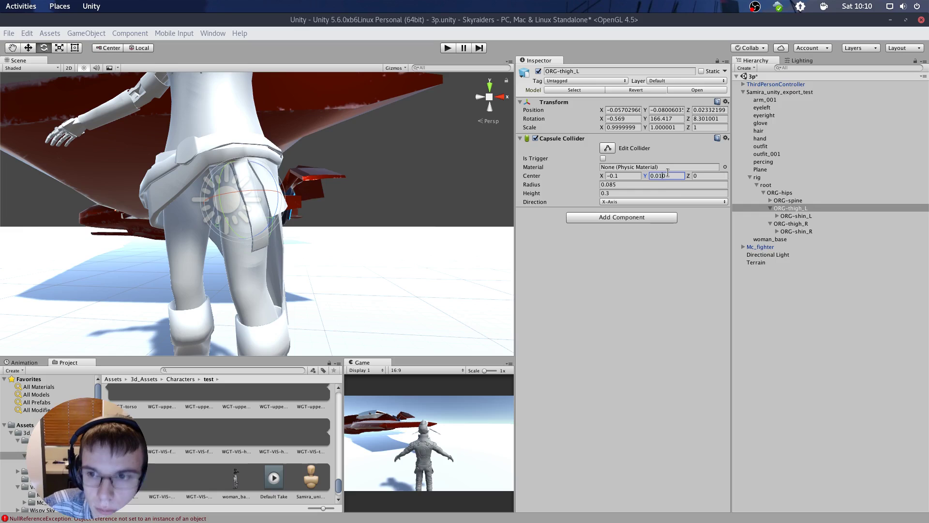
type("2")
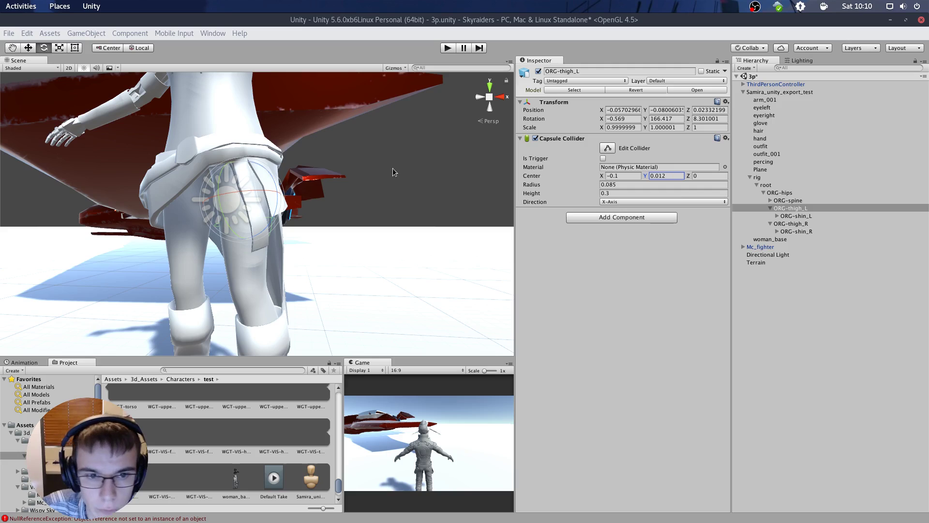
left_click_drag(391, 157, 285, 150, "alt")
scroll(350, 169, "down", 5)
scroll(353, 189, "up", 3)
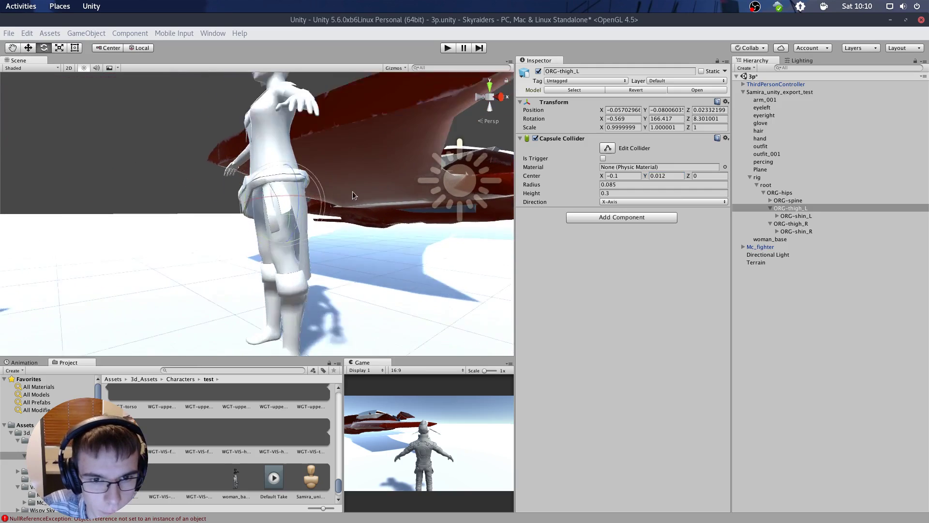
scroll(353, 192, "up", 4)
- Add a Capsule Collider to the ORG-shin_L bone
left_click(795, 216)
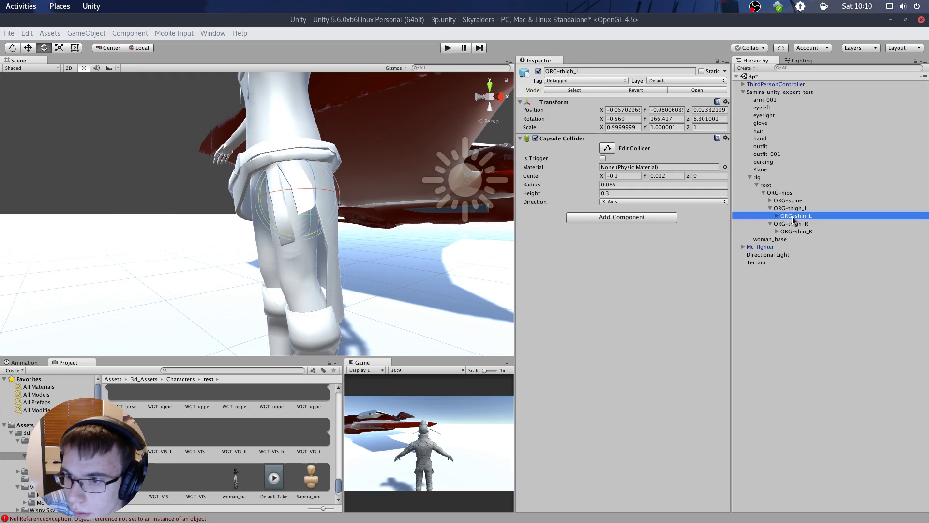
left_click_drag(269, 259, 300, 233)
key("ctrl+z")
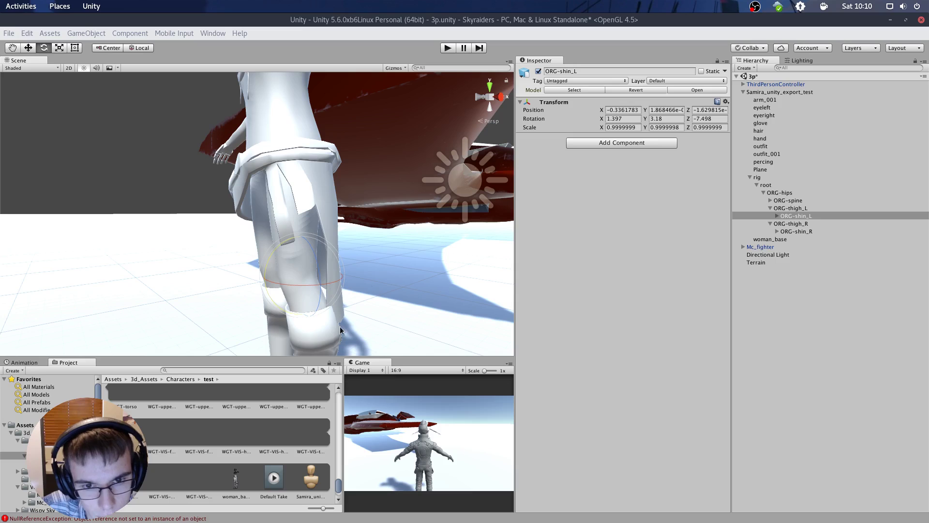
middle_click_drag(402, 208, 361, 168)
left_click_drag(378, 175, 394, 167, "alt")
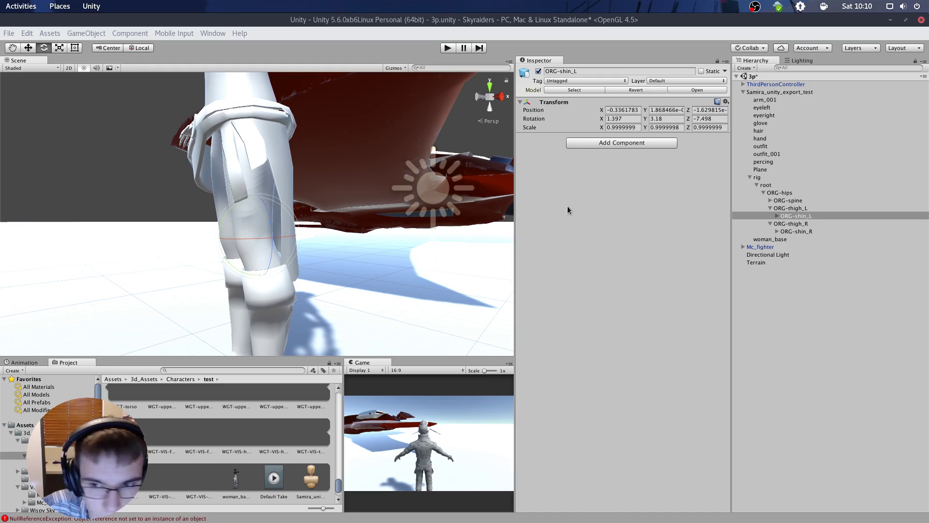
left_click(806, 217)
left_click(664, 143)
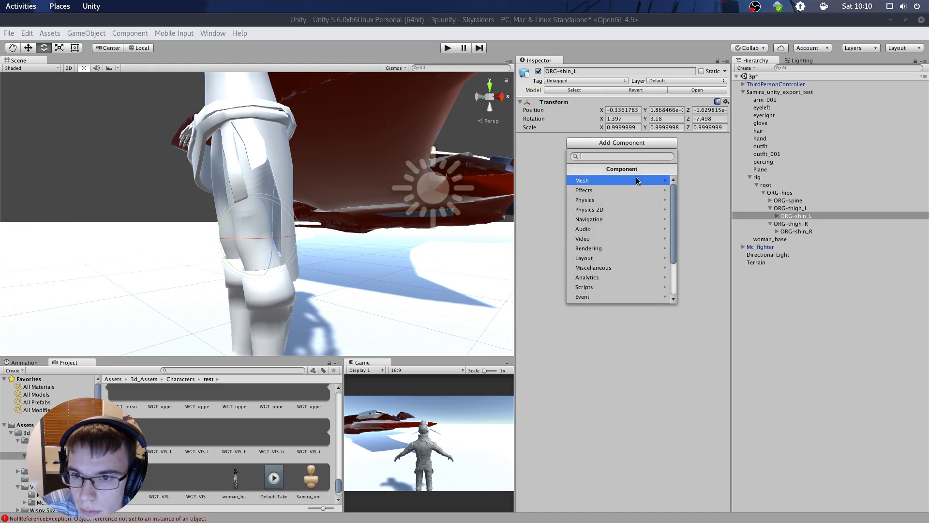
left_click(614, 199)
left_click(609, 221)
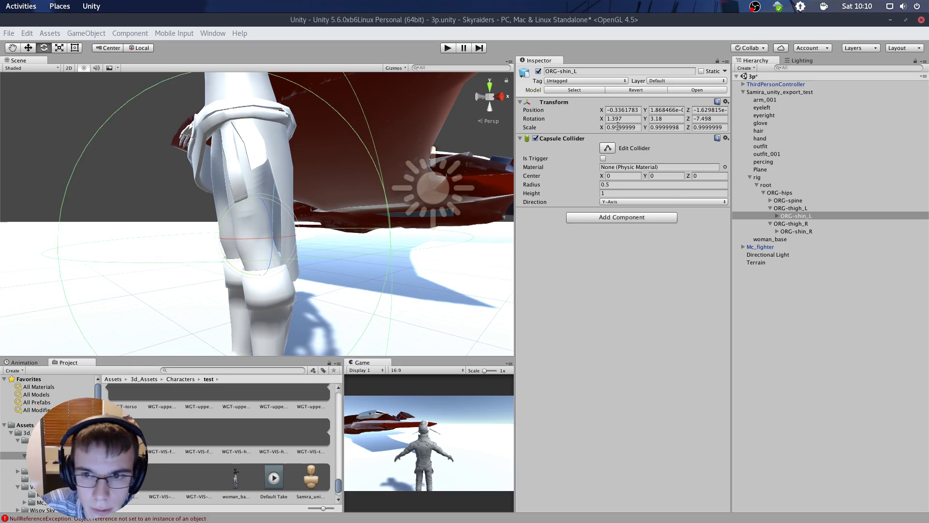
- Set the radius of ORG-shin_L's Capsule Collider to 0.07
left_click(621, 184)
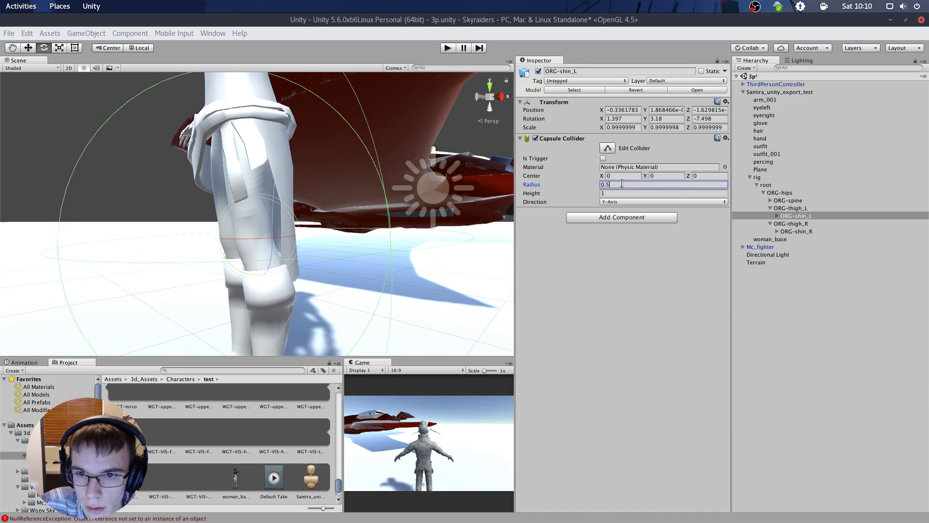
type(".")
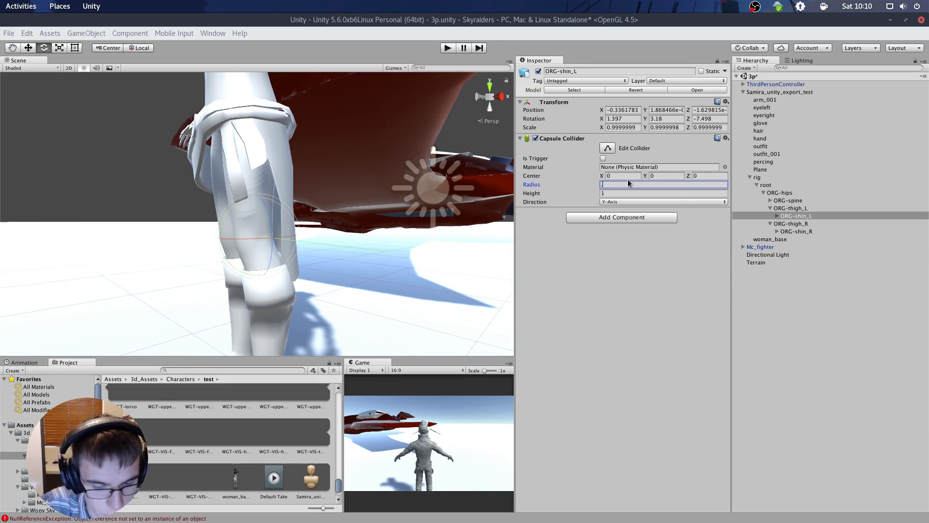
type("08")
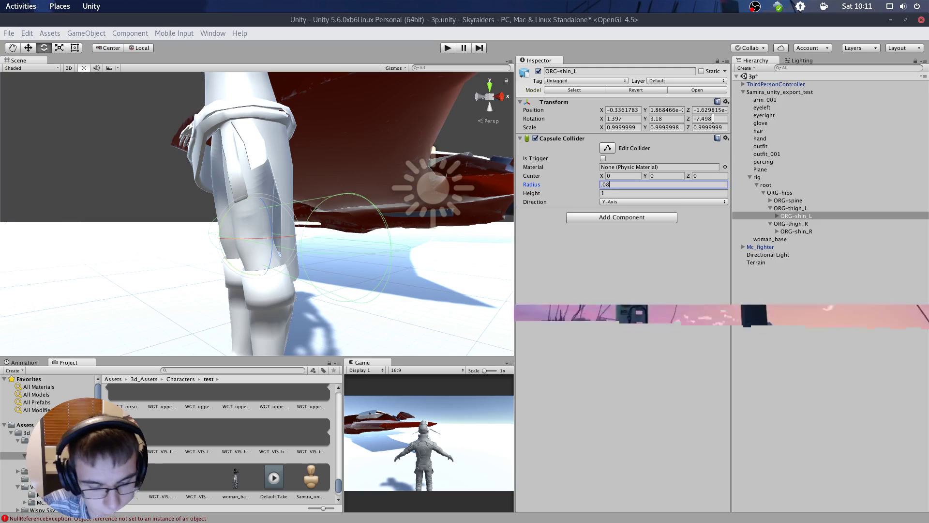
key("BackSpace")
type("7")
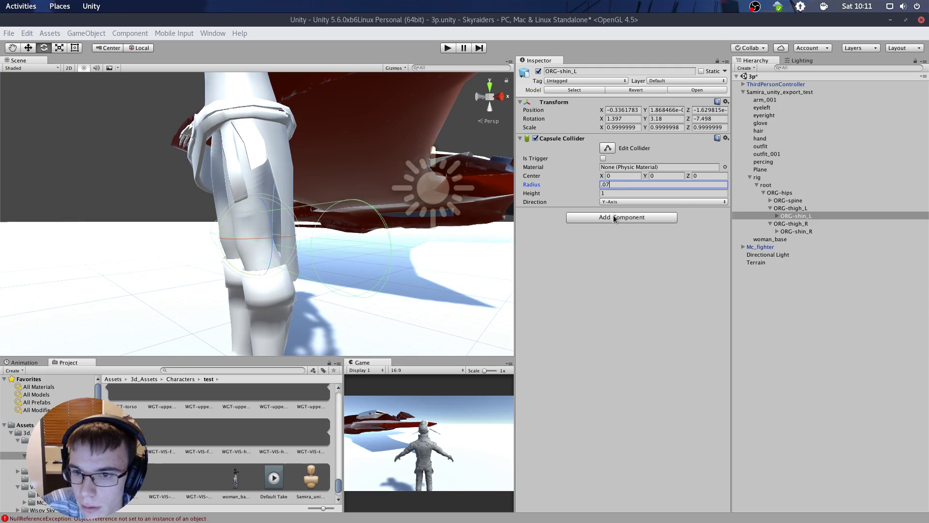
- Set the shin collider's height to 0.25 and its direction to X-Axis
left_click(611, 192)
type(".25")
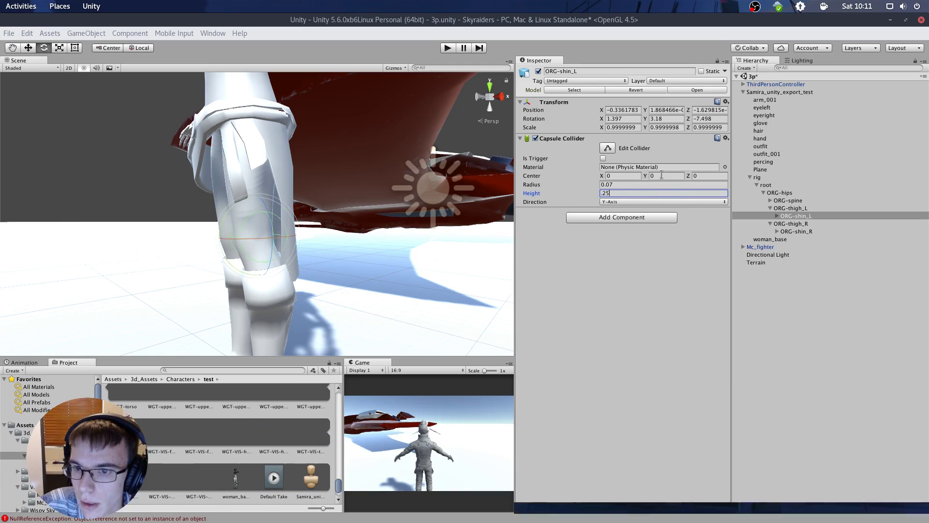
left_click(646, 201)
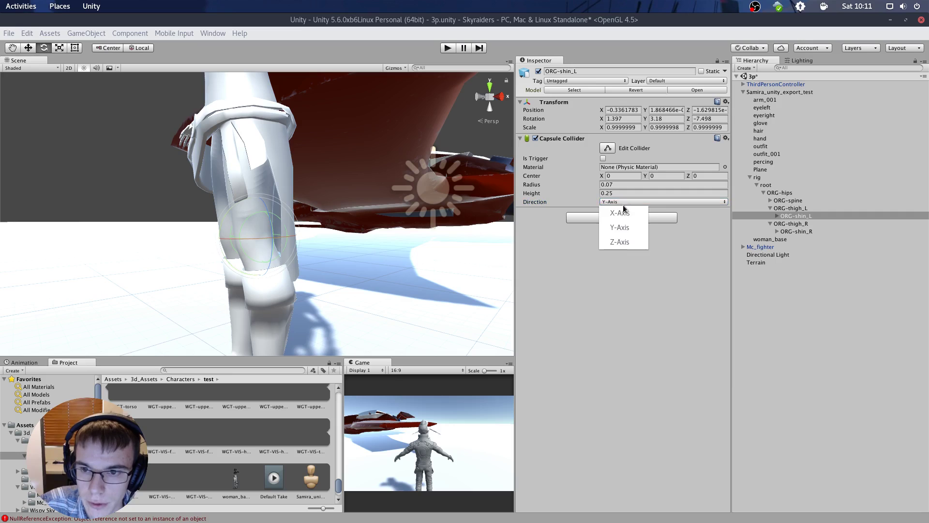
left_click(622, 211)
- Try moving the shin collider down the leg with center X values of -0.06, -0.07, -0.1 and -0.2
scroll(370, 226, "down", 3)
left_click_drag(370, 213, 311, 151, "alt")
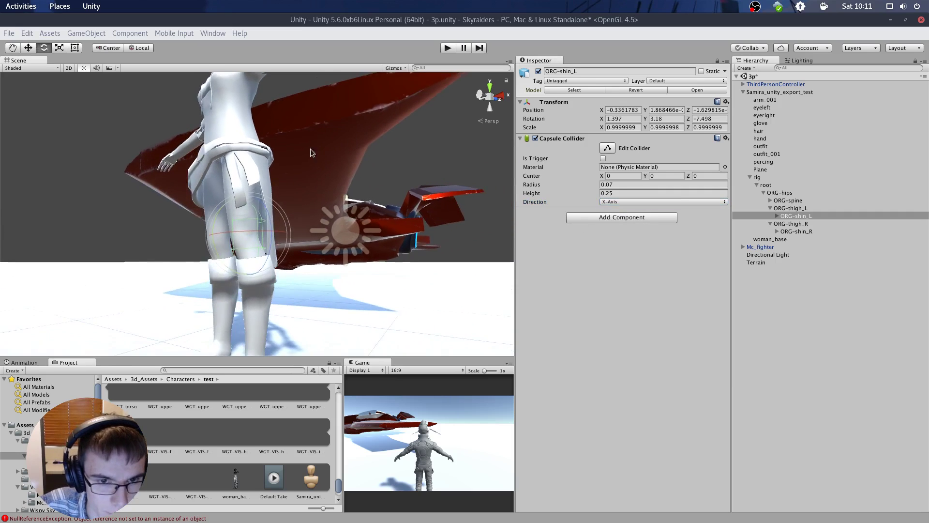
middle_click_drag(311, 151, 373, 125)
left_click_drag(373, 125, 271, 160, "alt")
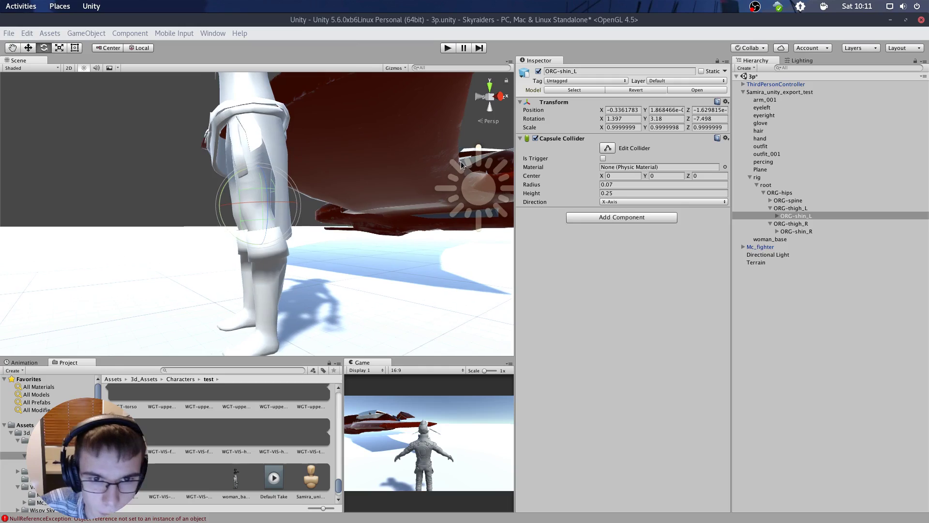
left_click(631, 174)
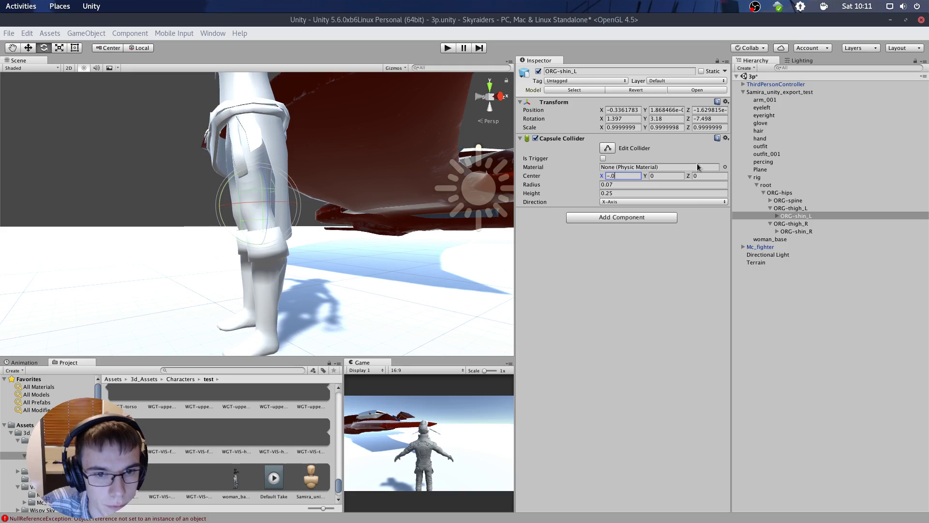
type("-.06")
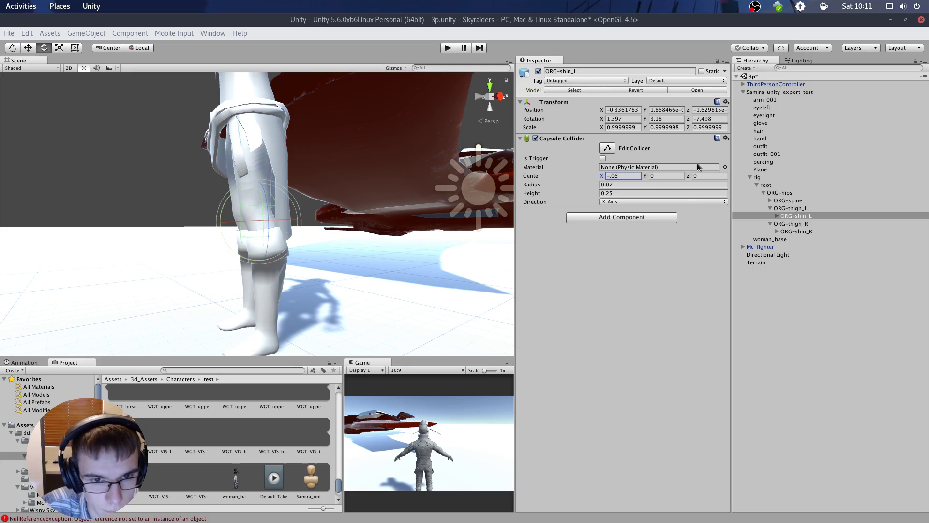
key("BackSpace")
type("7")
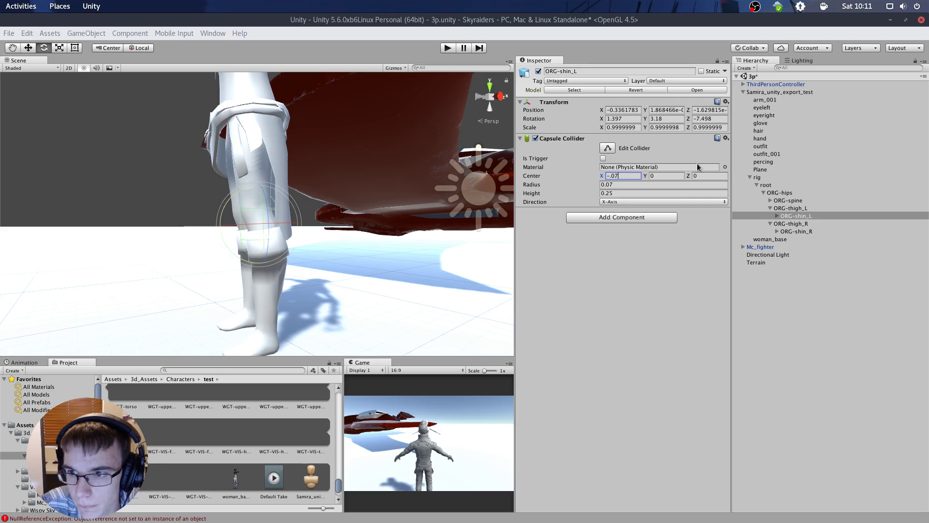
key("BackSpace")
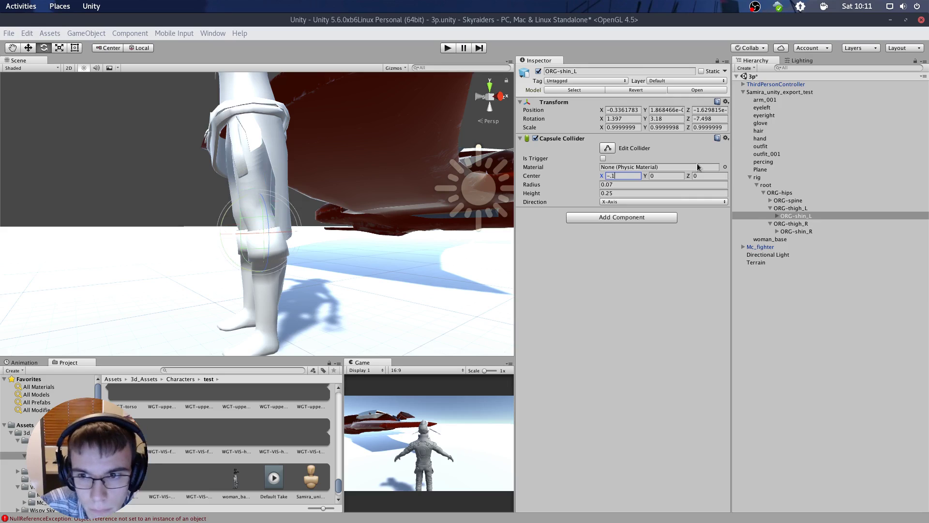
type(".2")
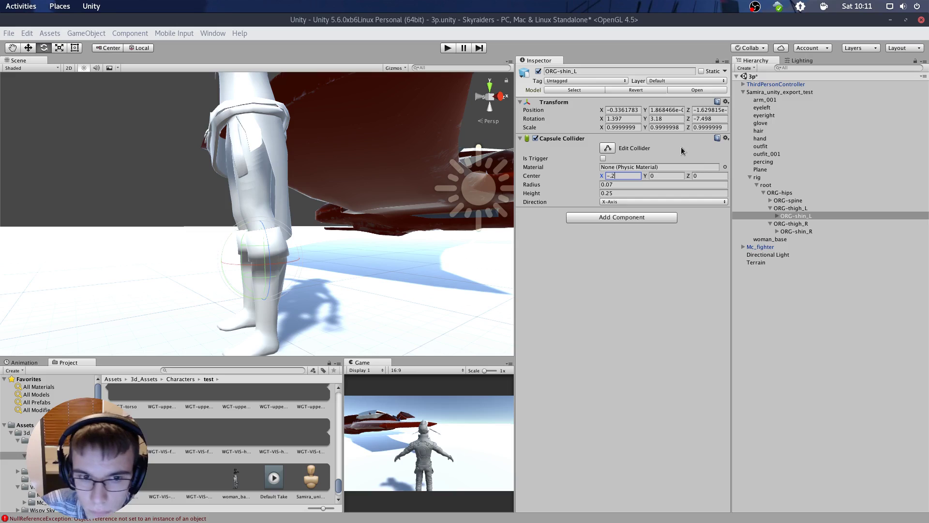
- Set the X value of the shin collider's center to -0.13
left_click_drag(343, 135, 281, 132, "alt")
left_click(623, 175)
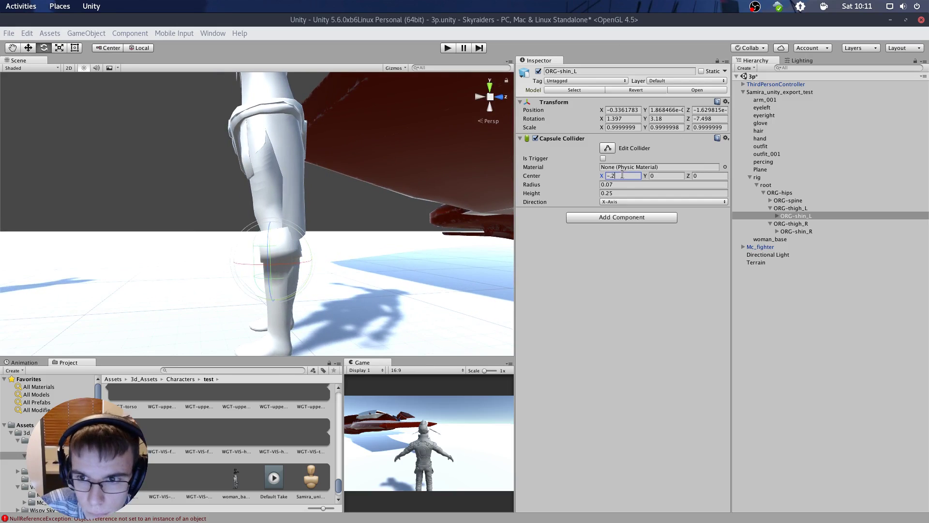
key("BackSpace")
type("17")
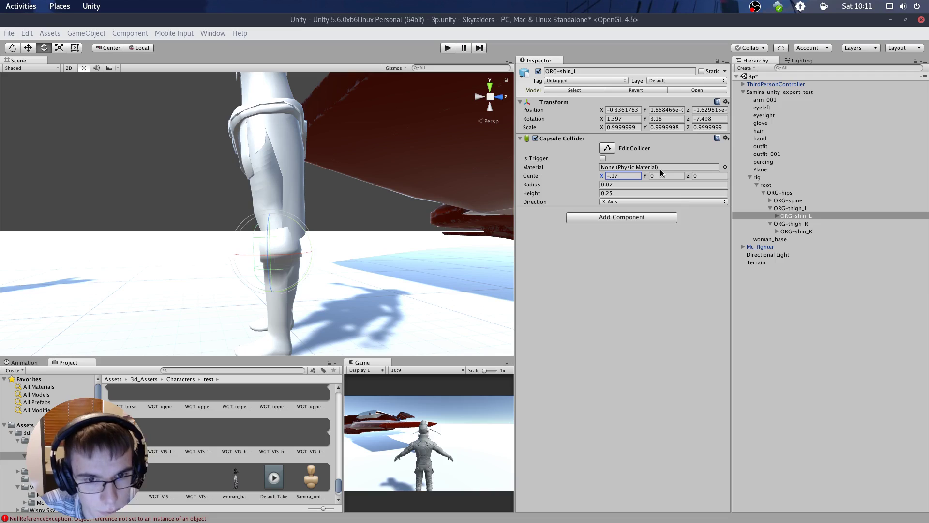
key("BackSpace")
type("4")
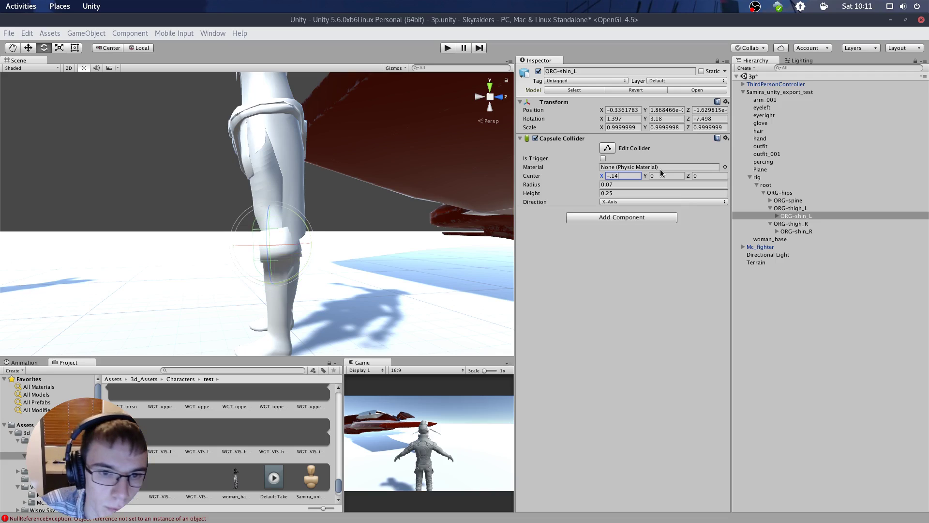
key("BackSpace")
type("3")
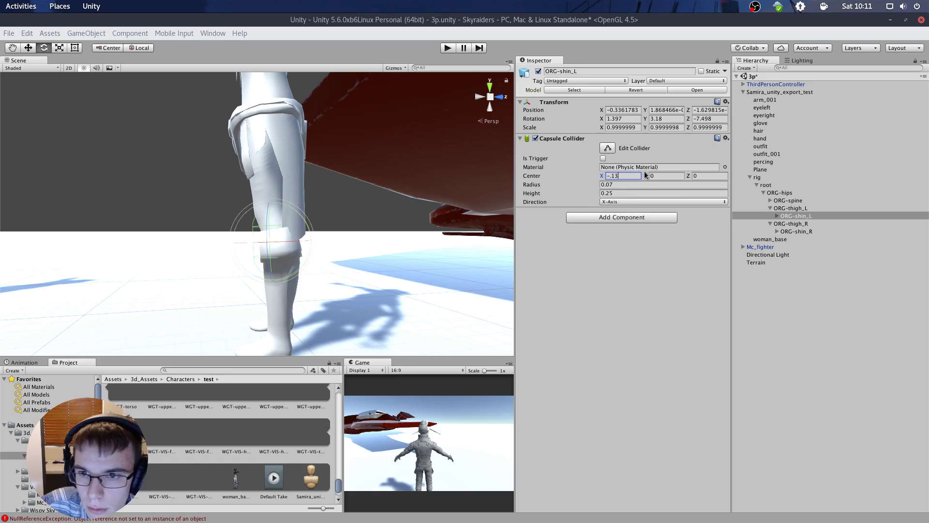
- Set the shin collider's height to 0.3
left_click(631, 192)
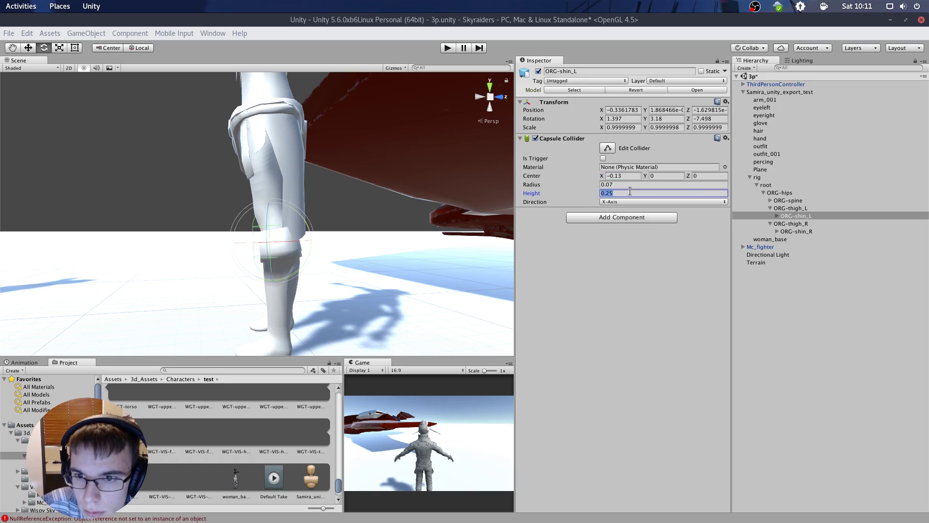
left_click(631, 192)
key("BackSpace")
key("BackSpace")
type("3")
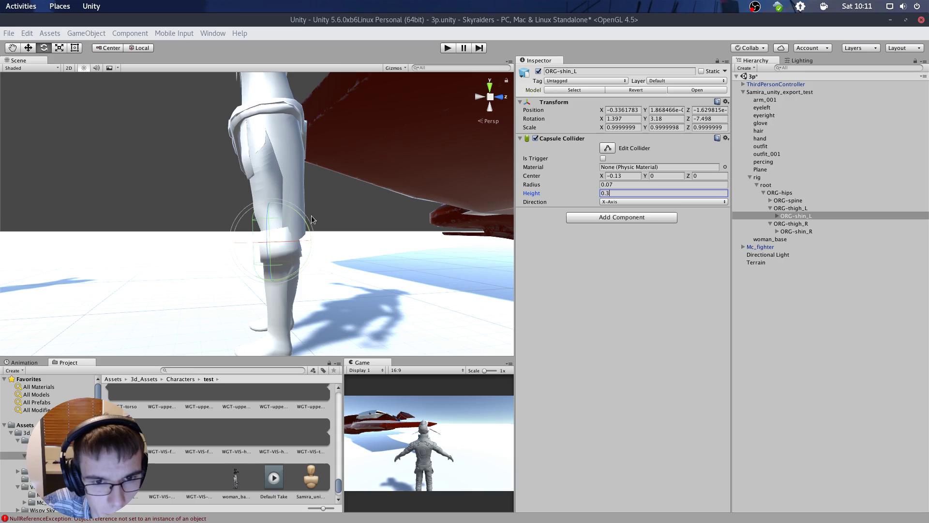
type("e")
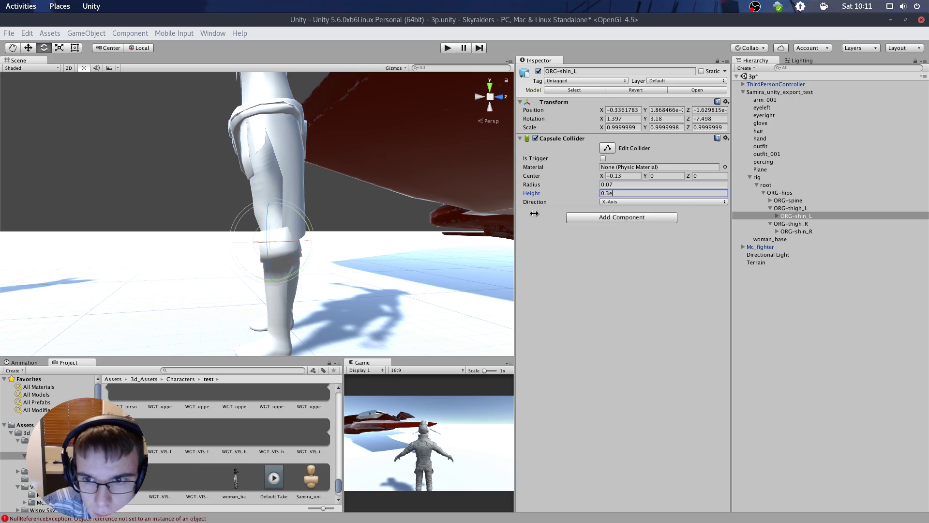
key("BackSpace")
- Set the Z value of the shin collider's center to 0.023 and check the fit around the knee
left_click_drag(321, 170, 426, 193, "alt")
left_click(709, 176)
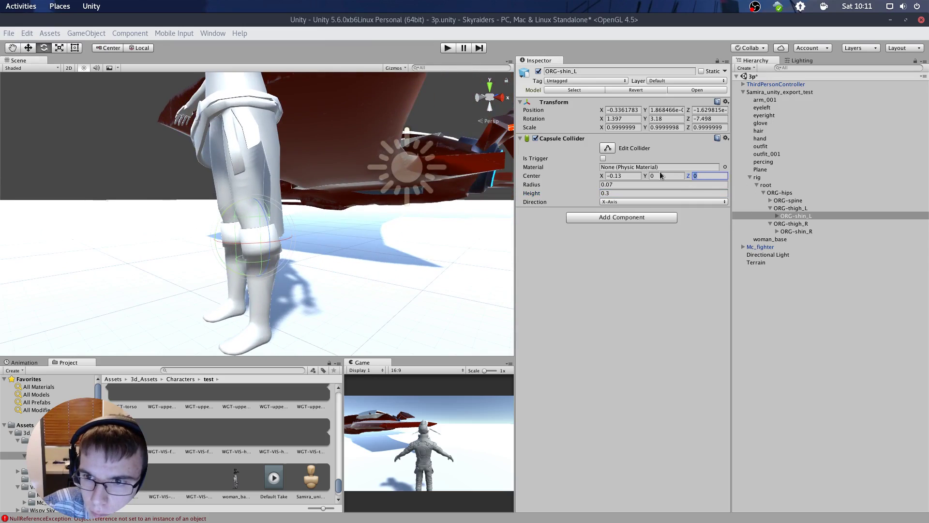
type("0.")
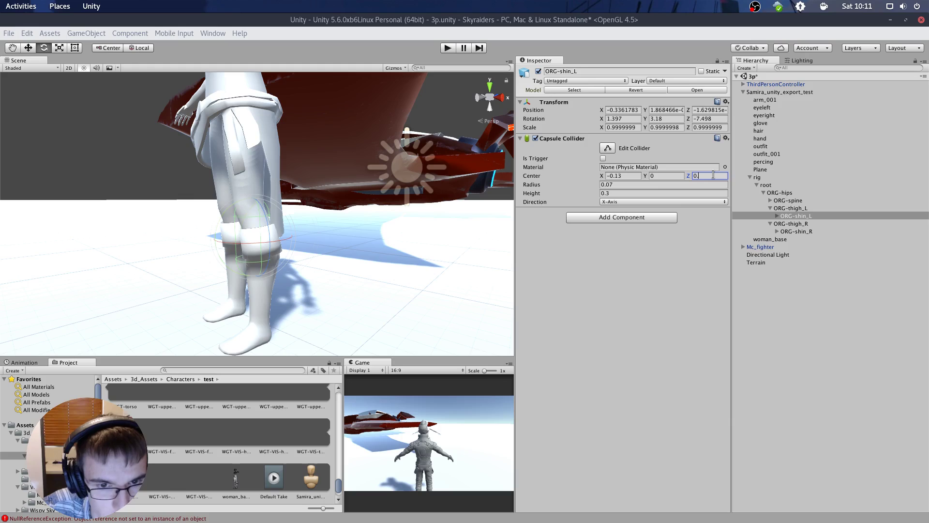
type("1")
key("BackSpace")
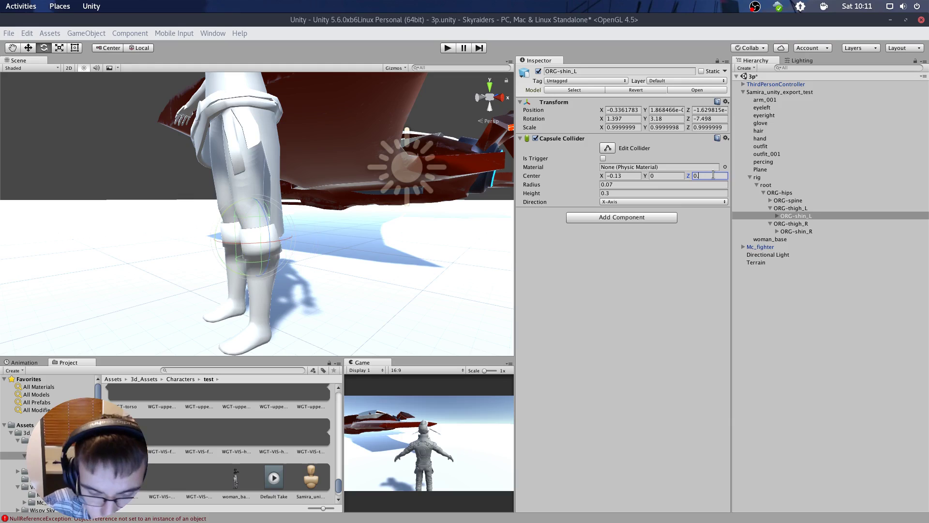
type("03")
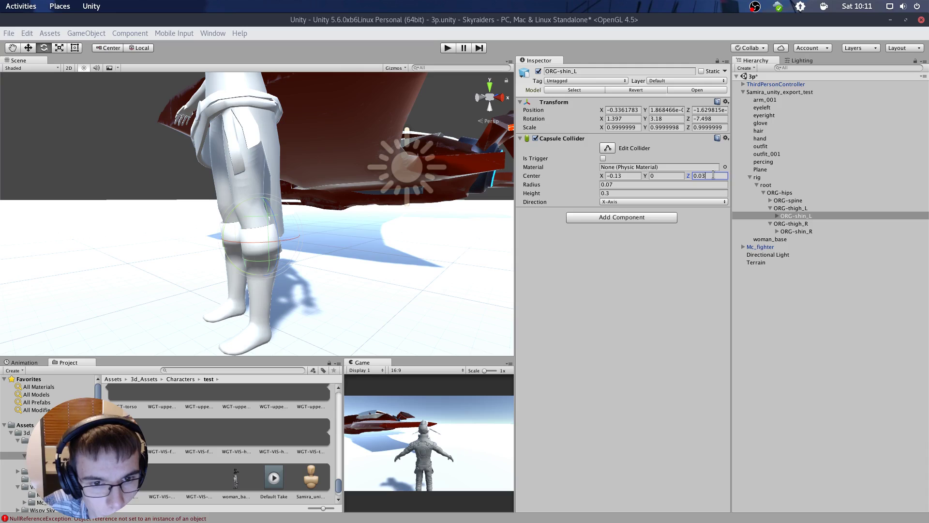
key("BackSpace")
type("23")
left_click_drag(375, 180, 278, 158, "alt")
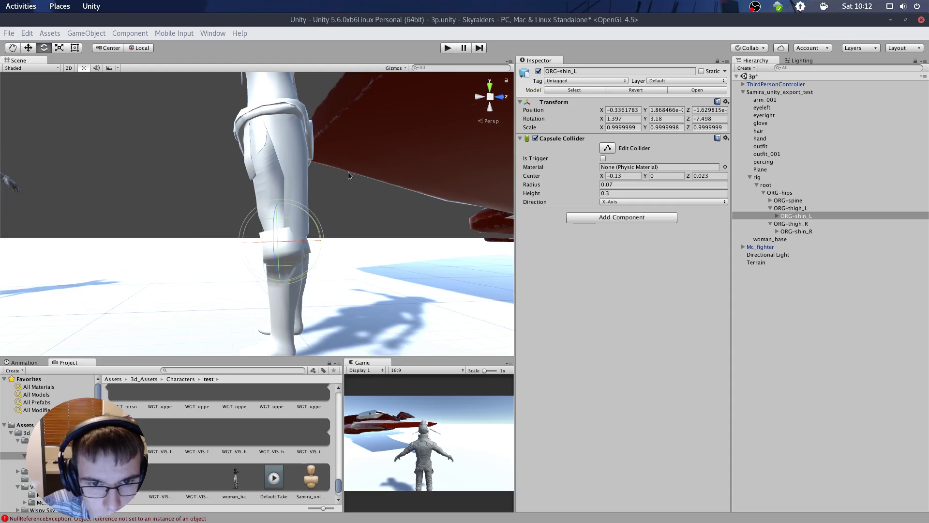
left_click_drag(351, 170, 351, 160, "alt")
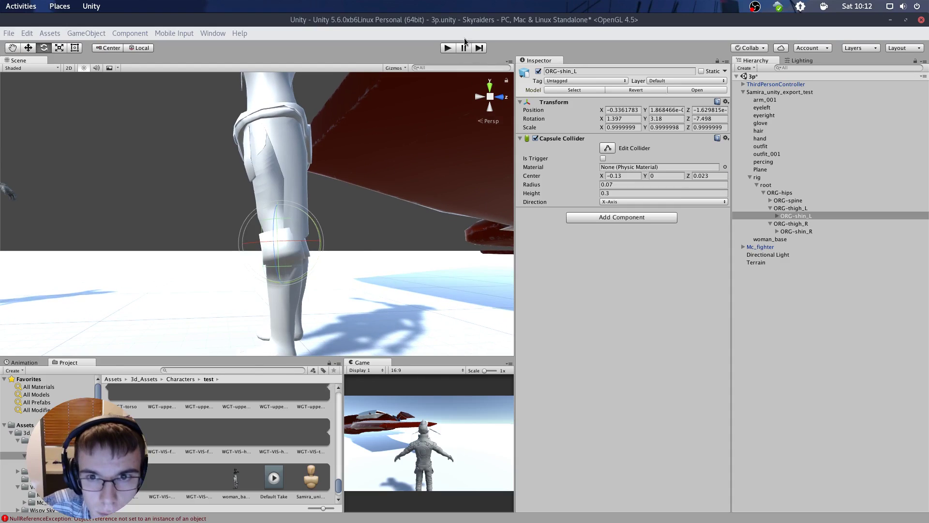
- Run the scene briefly to check how the left shin collider follows the moving leg, and stop it
left_click(447, 48)
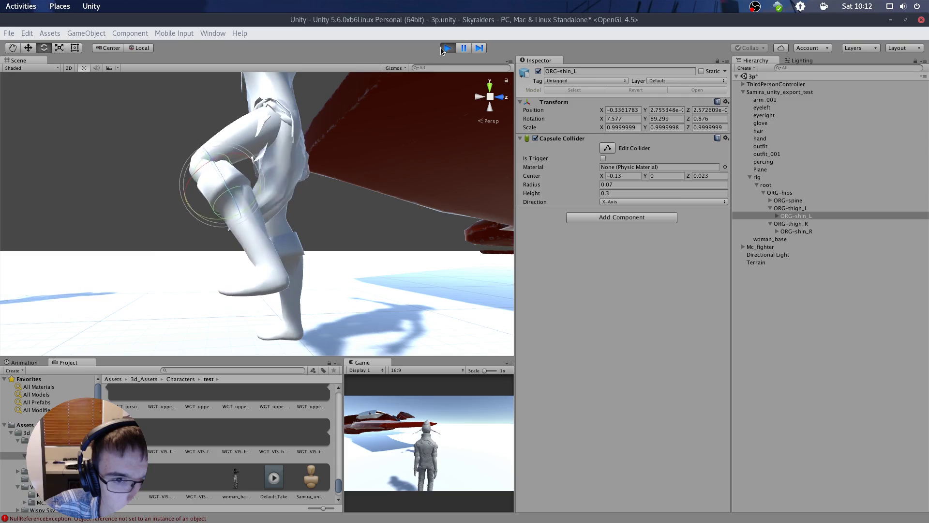
left_click(447, 48)
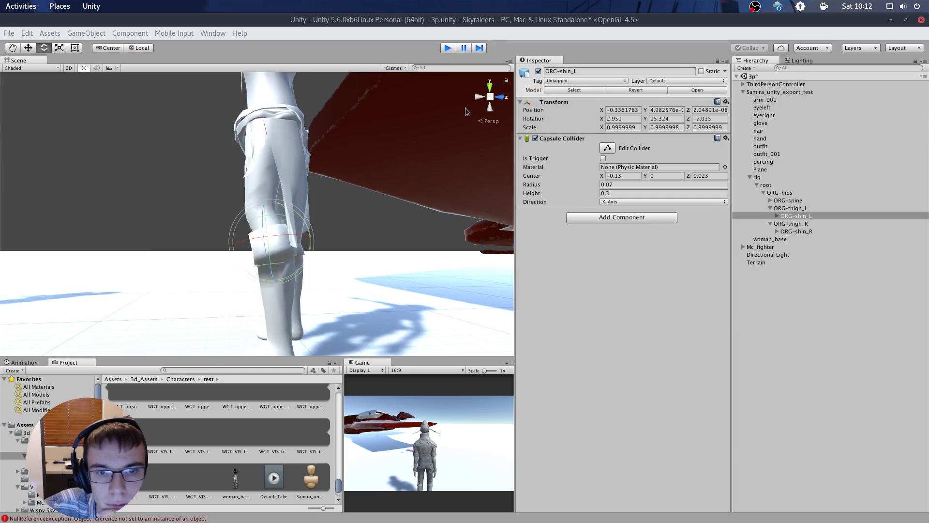
left_click(195, 143)
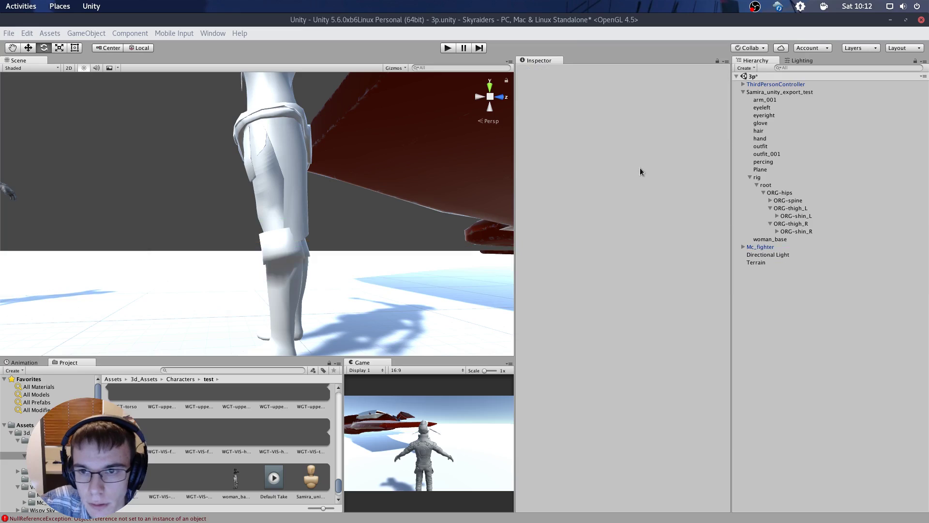
- Assign the ORG-shin_L and ORG-thigh_L capsule colliders to Element 0 and Element 1 of outfit_001's cloth
left_click(295, 133)
scroll(629, 290, "down", 3)
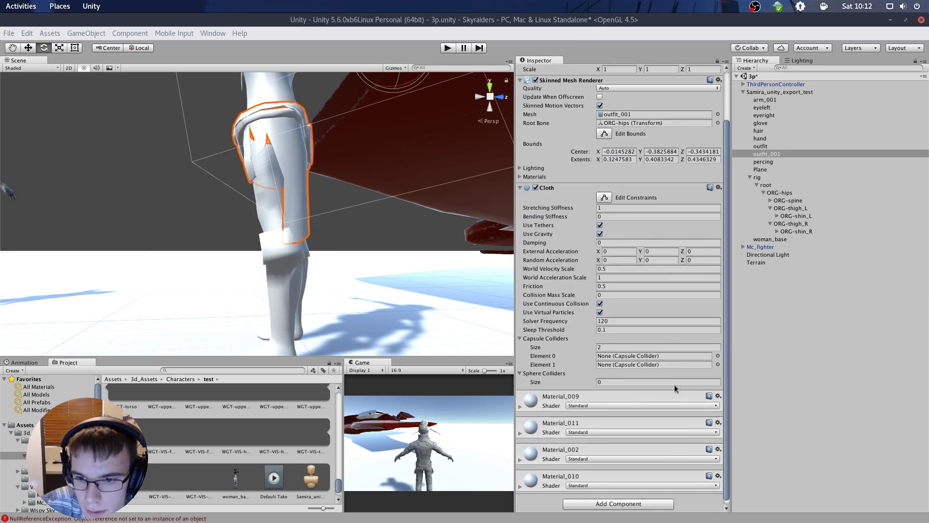
left_click(718, 356)
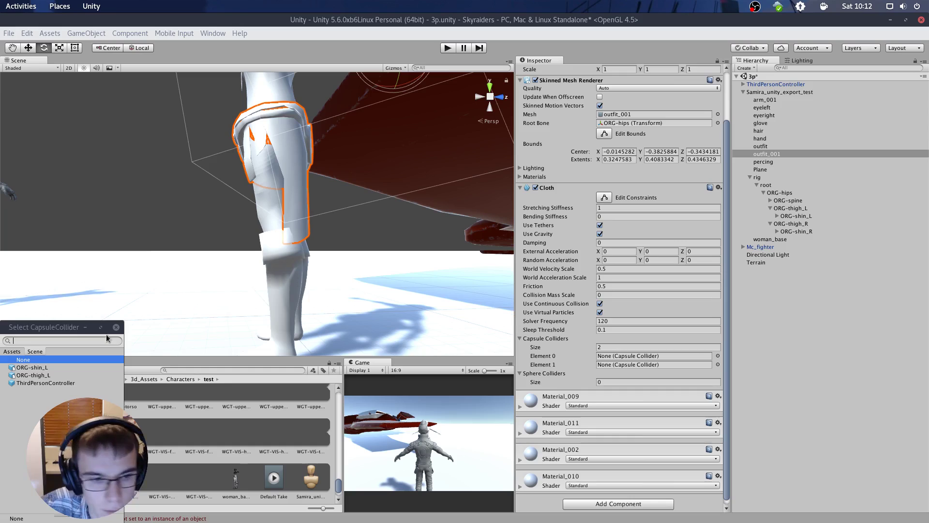
left_click(57, 367)
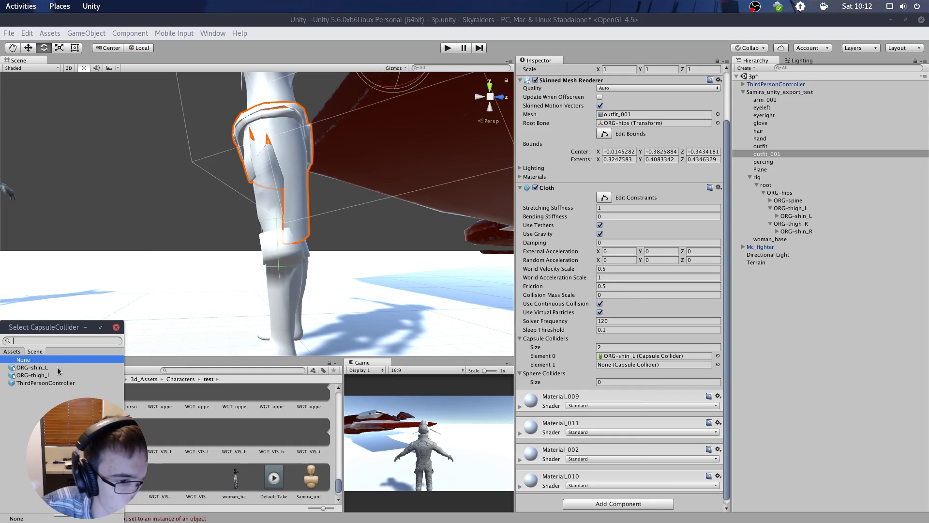
left_click(116, 327)
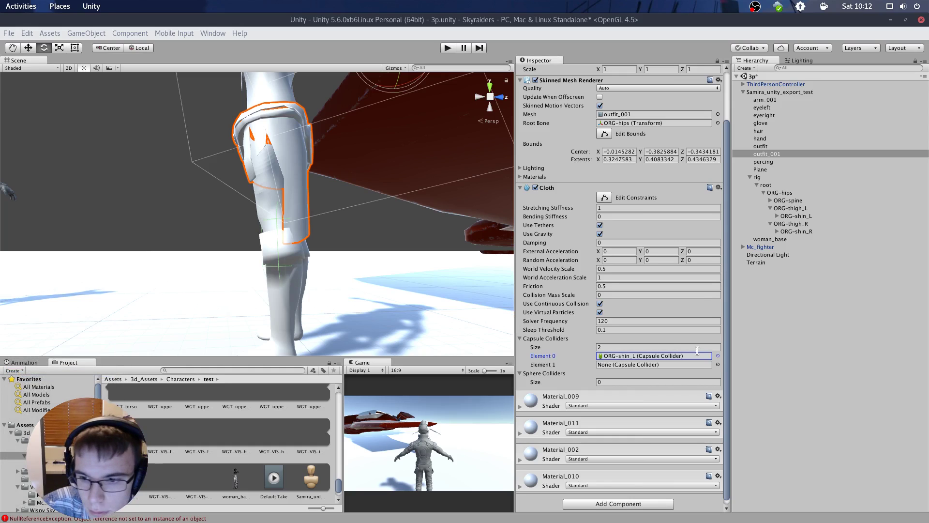
left_click(718, 365)
left_click(68, 375)
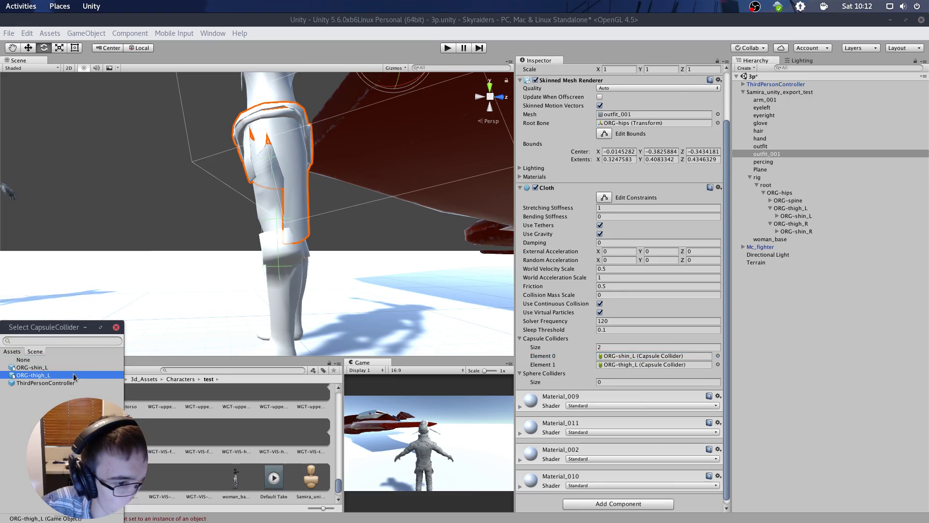
left_click(117, 327)
- Run the scene and examine how the outfit cloth hangs against the left thigh and knee
scroll(194, 191, "down", 4)
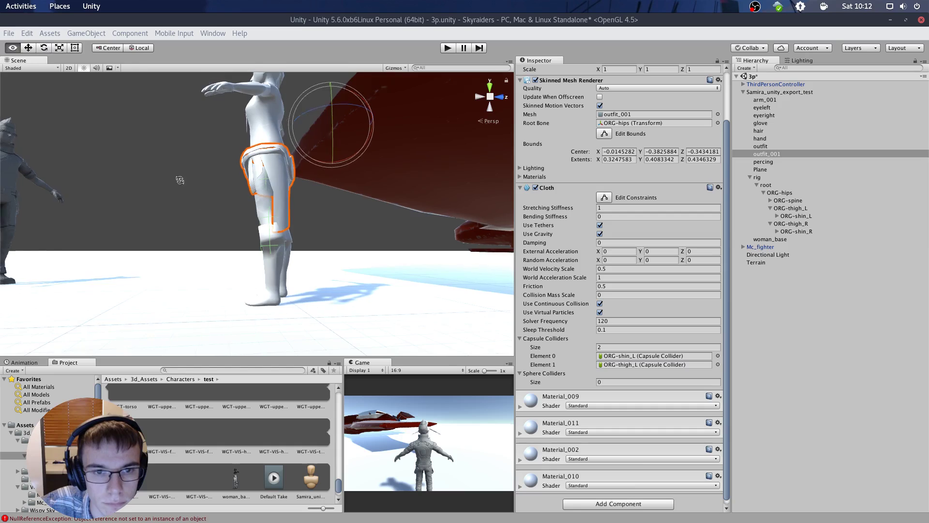
scroll(163, 154, "up", 5)
left_click_drag(161, 151, 202, 159, "alt")
scroll(203, 160, "down", 4)
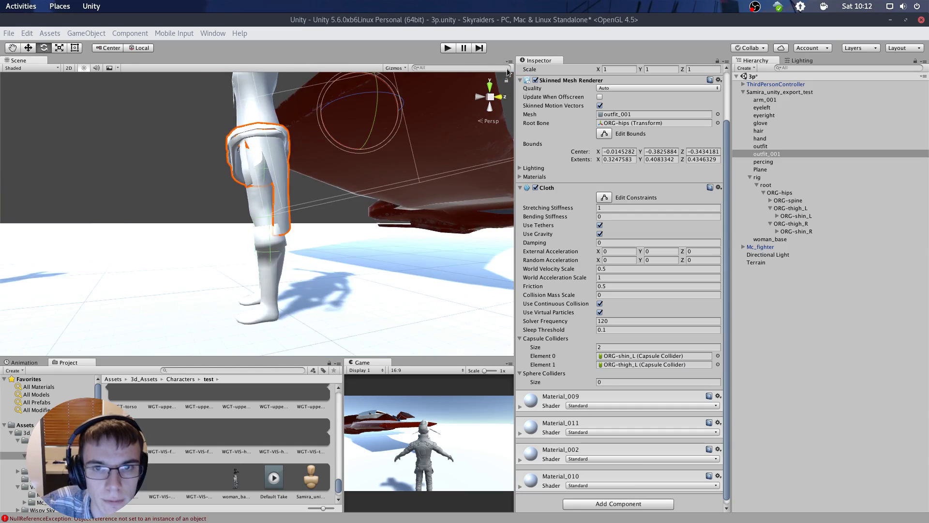
left_click(448, 48)
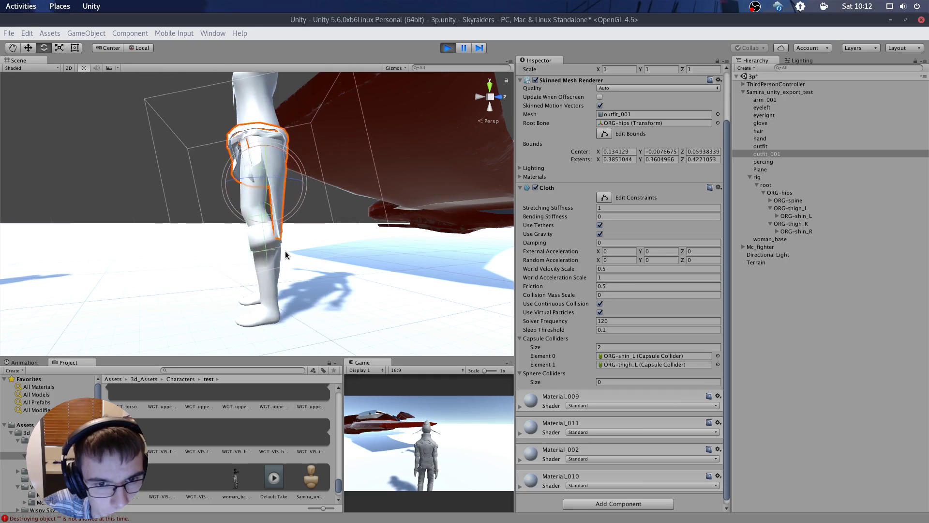
left_click_drag(286, 250, 194, 162, "alt")
scroll(300, 288, "up", 8)
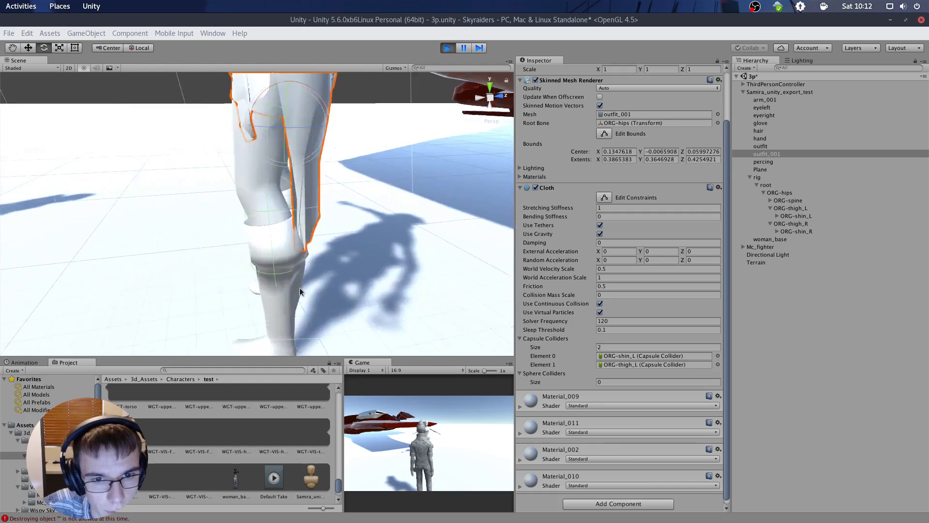
left_click_drag(341, 242, 274, 252, "alt")
scroll(272, 242, "down", 10)
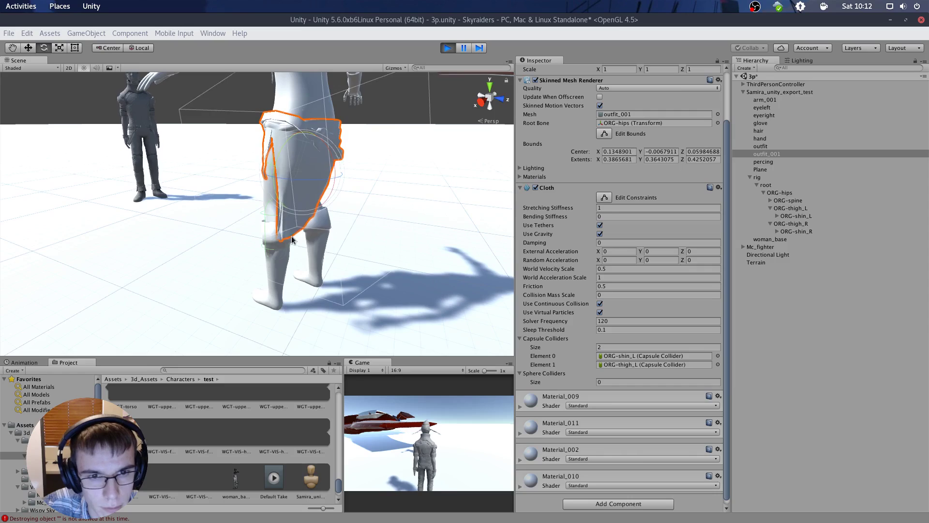
- Examine the outfit's short side flaps for clipping into the left thigh, and stop the scene
left_click_drag(273, 213, 350, 208, "alt")
scroll(351, 207, "up", 5)
middle_click_drag(350, 137, 338, 233)
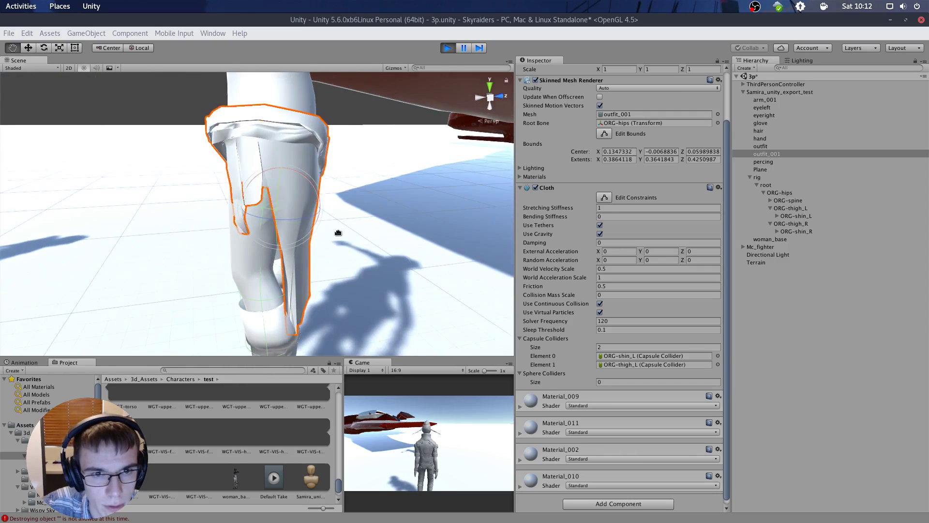
left_click_drag(339, 232, 226, 157, "alt")
scroll(374, 220, "down", 4)
scroll(284, 272, "up", 6)
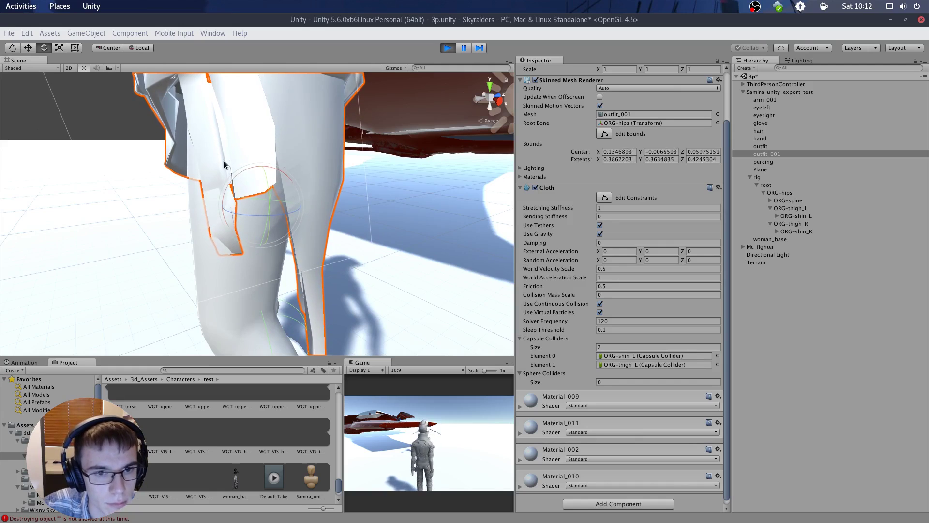
scroll(224, 166, "down", 6)
left_click_drag(242, 220, 252, 229, "alt")
scroll(252, 229, "up", 6)
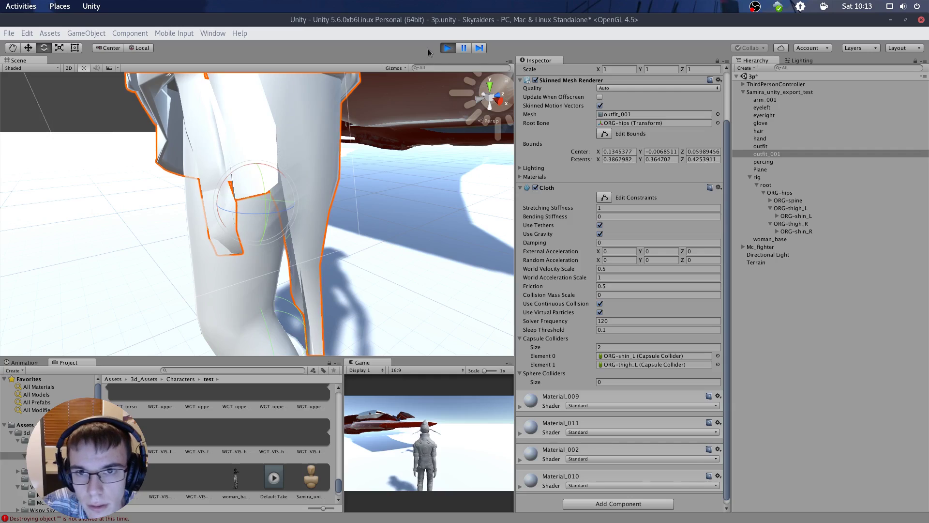
key("ctrl+p")
- Set the Z value of the ORG-thigh_L collider's center to -0.02 and check its fit around the thigh
left_click(784, 194)
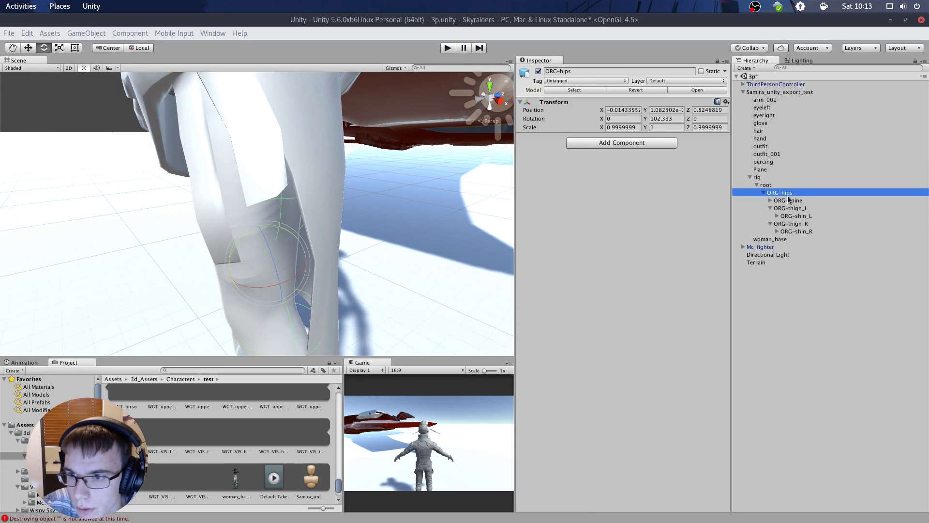
left_click(793, 200)
left_click(811, 210)
scroll(435, 174, "down", 3)
left_click_drag(435, 175, 363, 163, "alt")
scroll(400, 190, "up", 4)
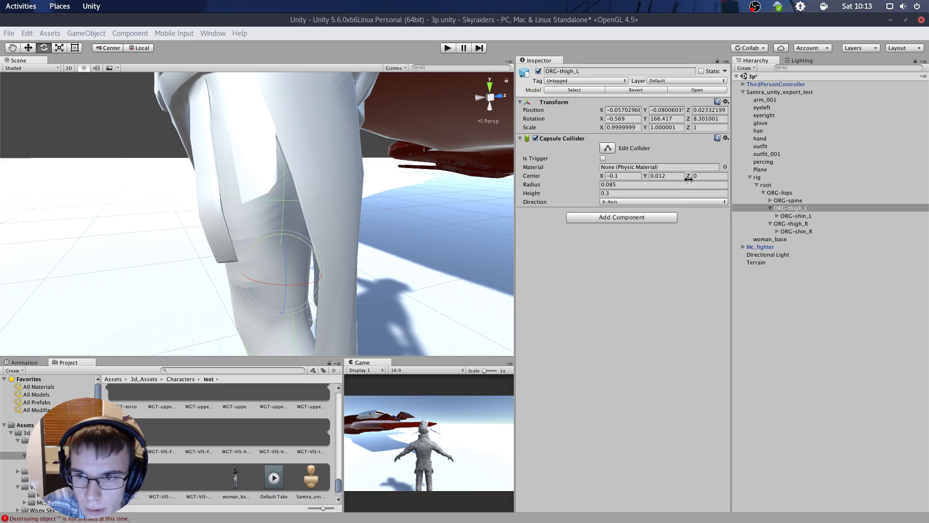
left_click(705, 176)
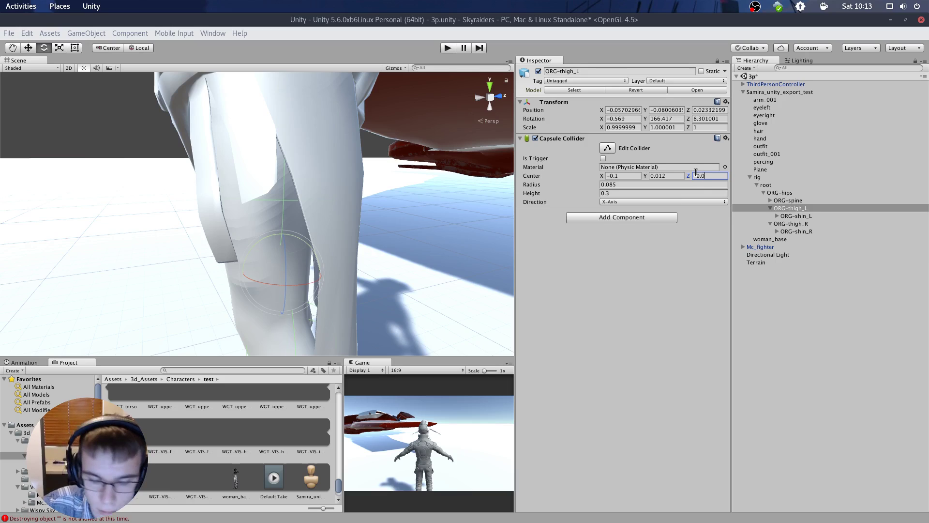
type("2")
scroll(309, 176, "down", 8)
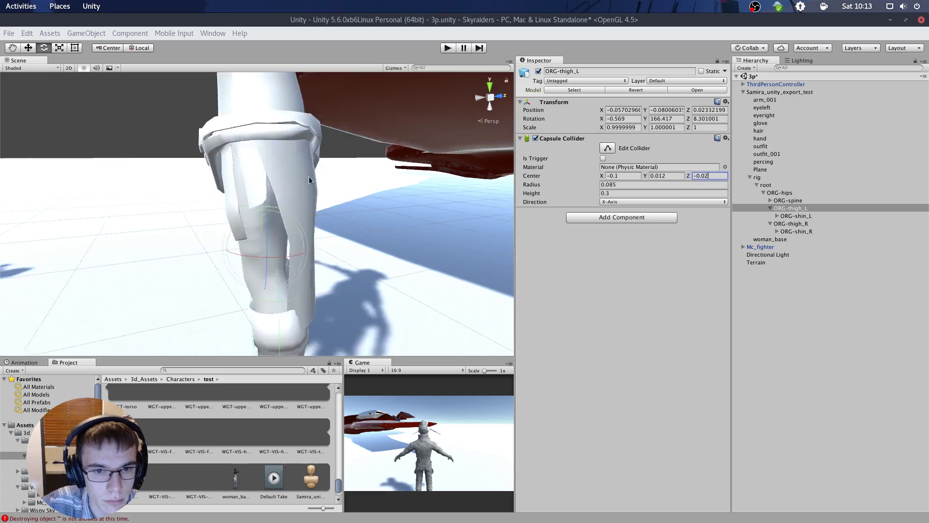
left_click_drag(310, 176, 334, 150, "alt")
scroll(334, 150, "up", 5)
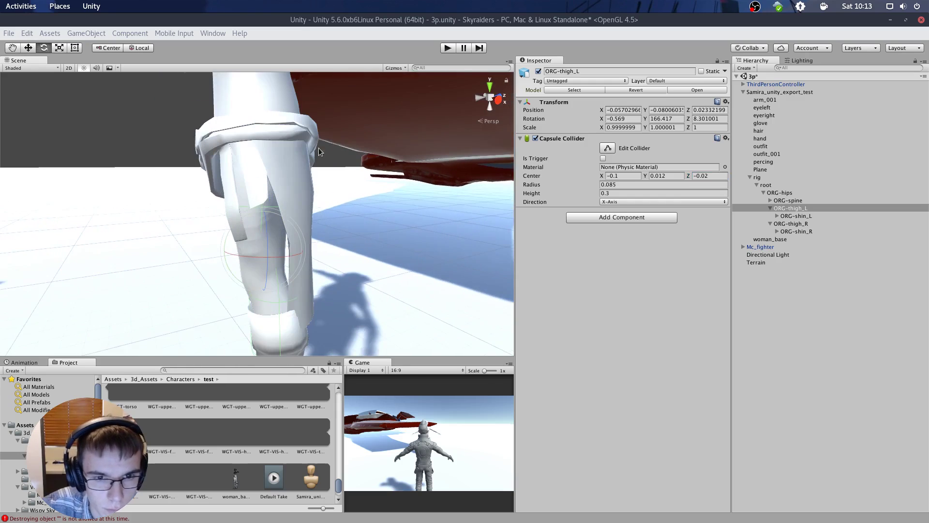
left_click_drag(453, 149, 465, 146, "alt")
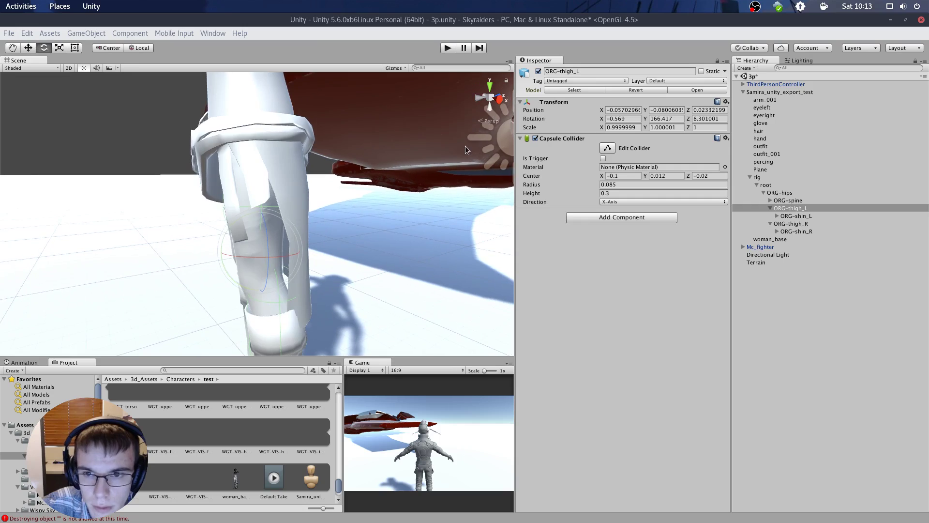
- Try a center Z value of -0.015 for the left thigh collider in a short scene run
left_click(715, 176)
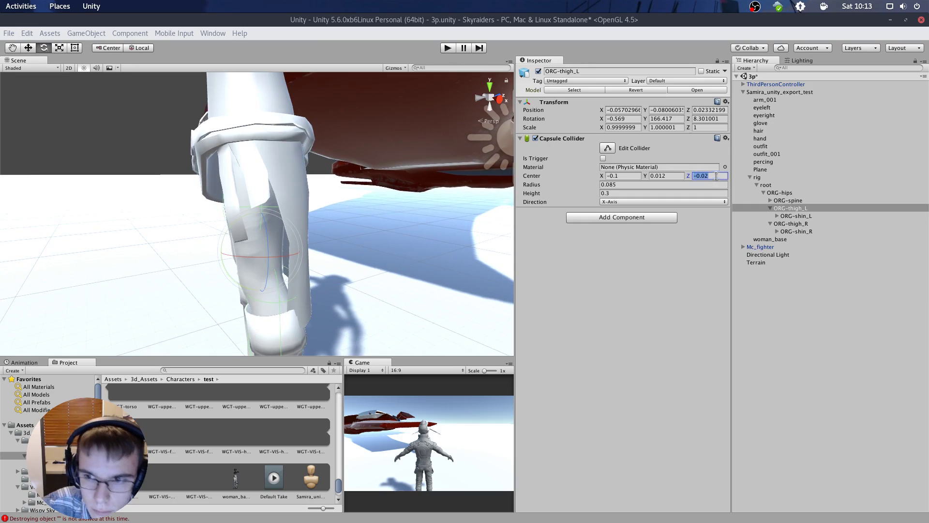
type("-0.015")
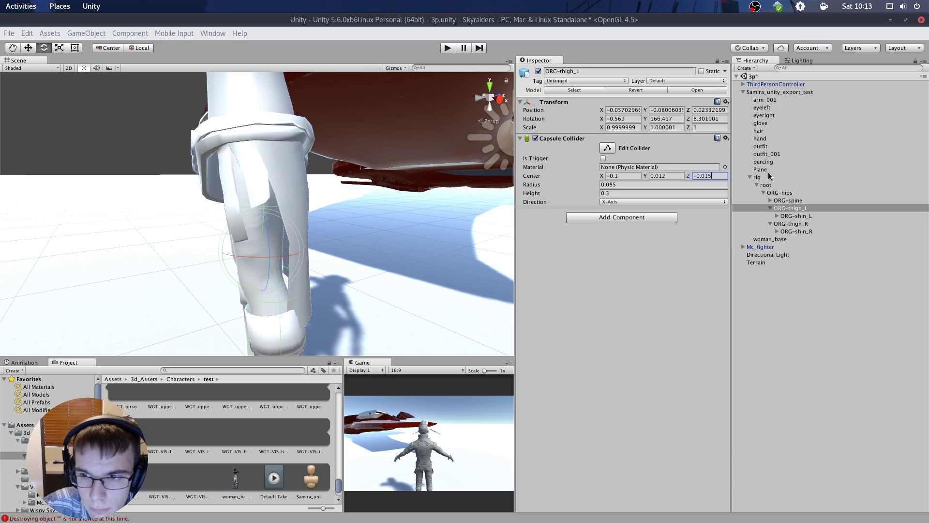
left_click(448, 48)
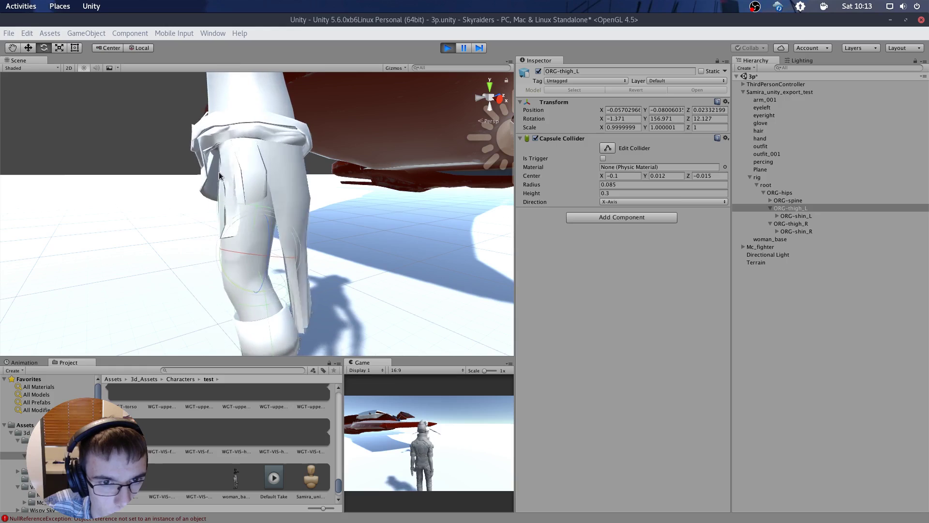
left_click(449, 48)
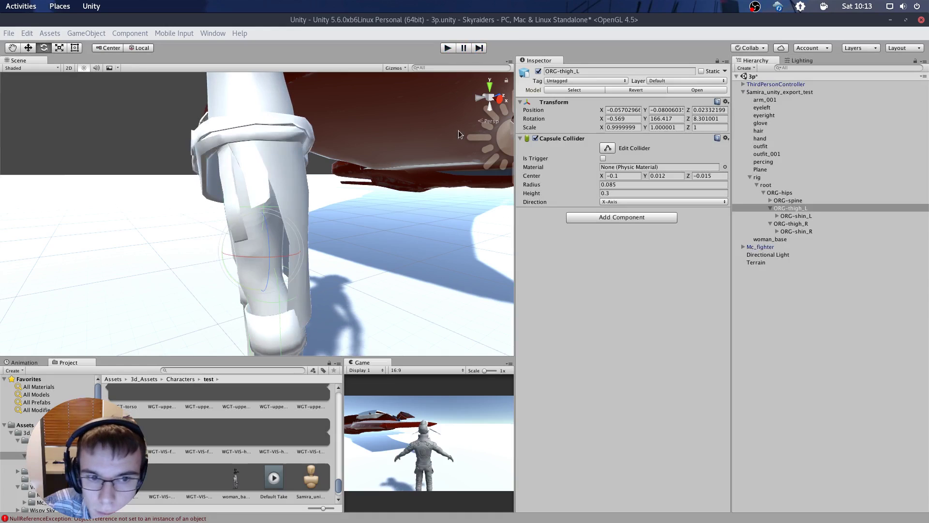
- Set the Z value of the left thigh collider's center back to -0.02
left_click(702, 176)
left_click(729, 176)
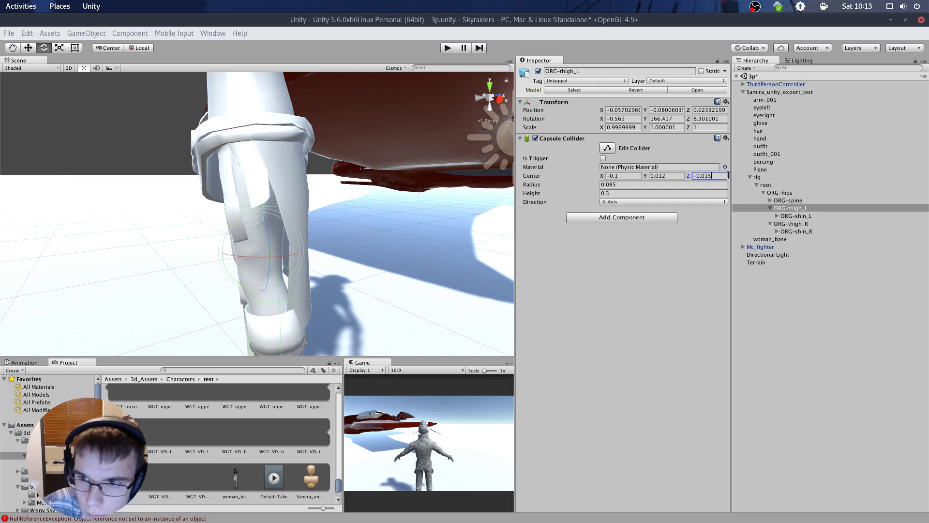
key("BackSpace")
key("BackSpace")
type("2")
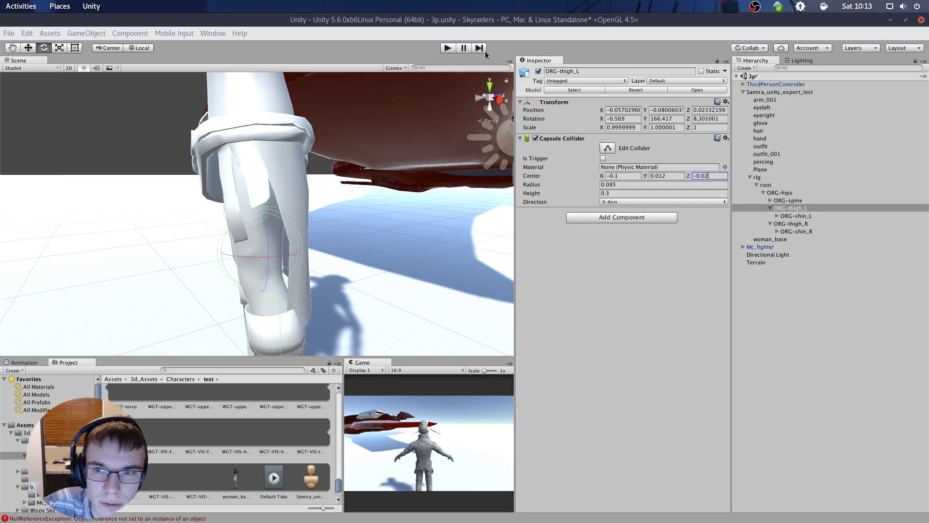
- Run the scene, examine the moving outfit cloth from the side and front of the hips, and stop it
left_click(445, 48)
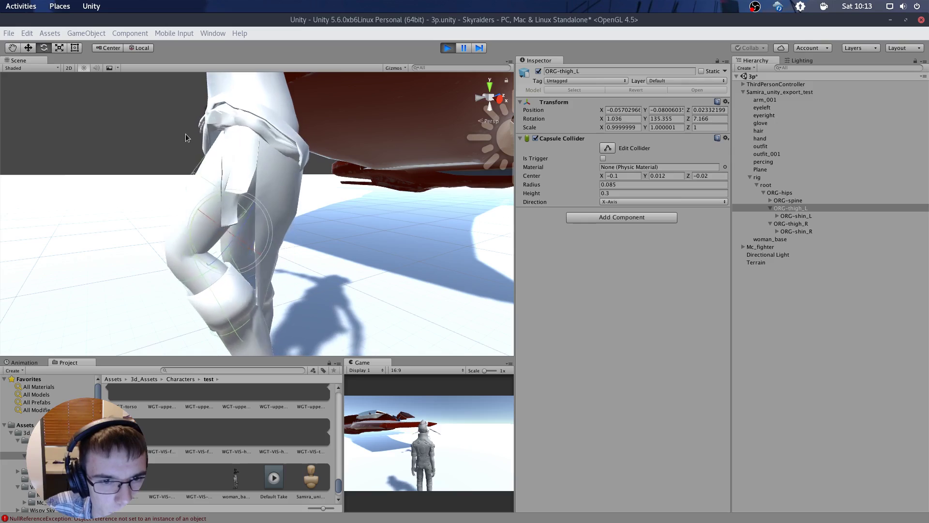
left_click_drag(185, 134, 274, 196, "alt")
right_click_drag(273, 196, 282, 120, "alt")
left_click_drag(281, 120, 318, 77, "alt")
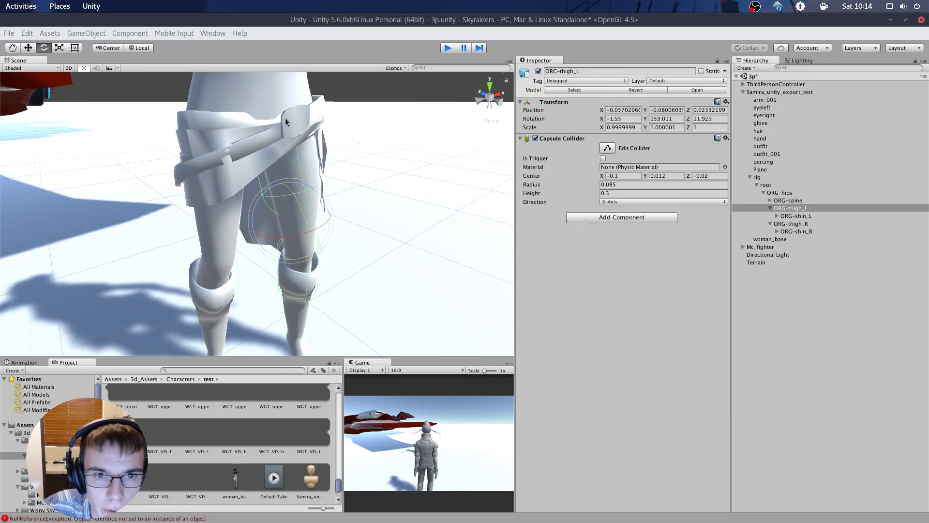
key("ctrl+p")
- Open the cloth constraints of outfit_001 for editing and inspect the vertices around the belt and hips
left_click_drag(315, 124, 203, 110, "alt")
scroll(294, 126, "down", 5)
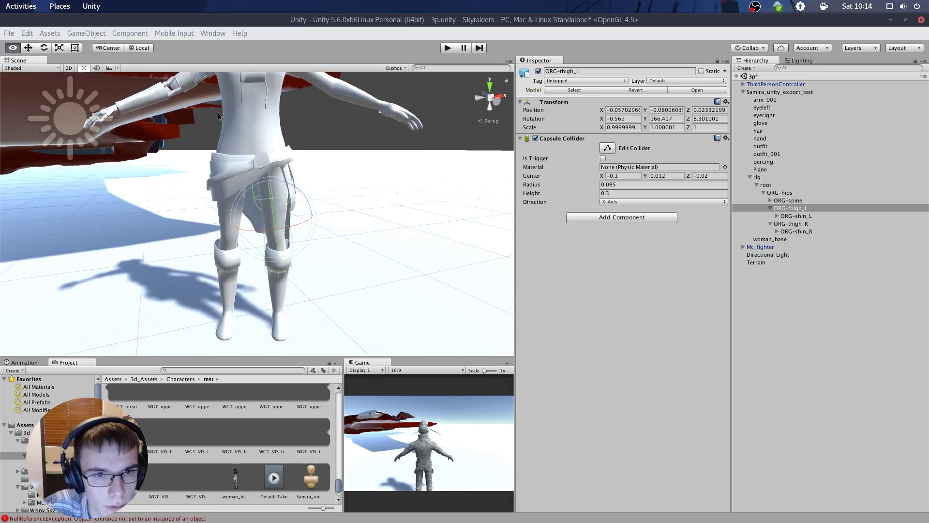
scroll(202, 109, "up", 5)
middle_click_drag(217, 108, 270, 188)
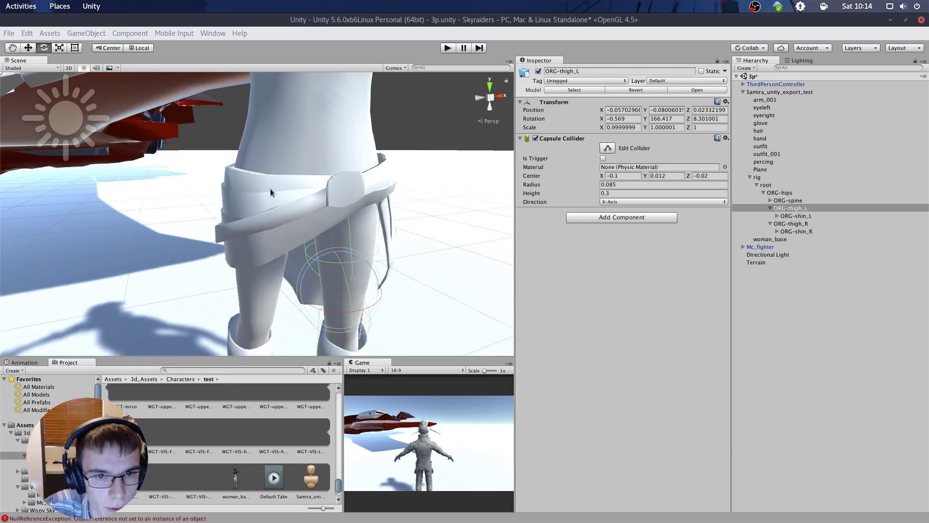
left_click(270, 188)
left_click(604, 255)
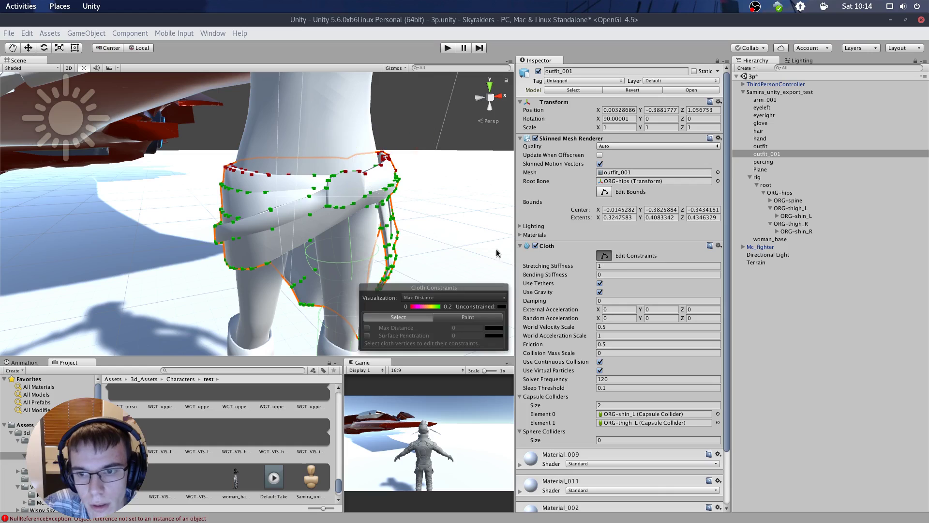
scroll(431, 239, "down", 3)
scroll(383, 165, "up", 6)
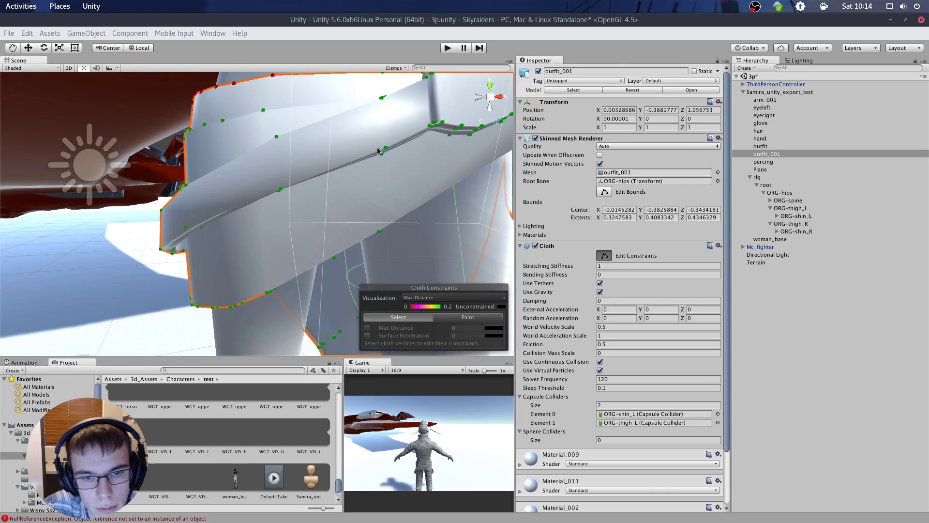
scroll(368, 148, "down", 3)
scroll(353, 143, "down", 3)
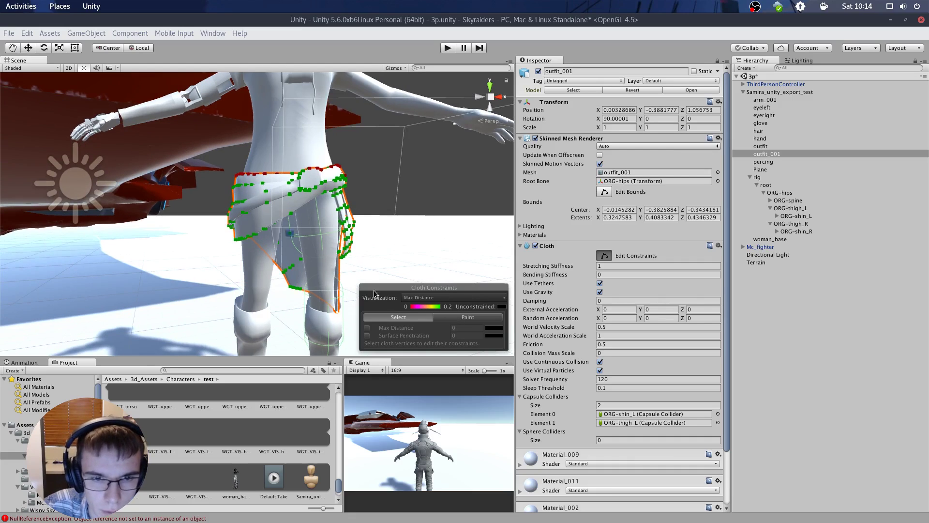
- Paint a max distance of 0.6 onto the outfit_001 cloth vertices across the character's right hip, front wrap and belt knot
left_click(478, 317)
left_click(477, 322)
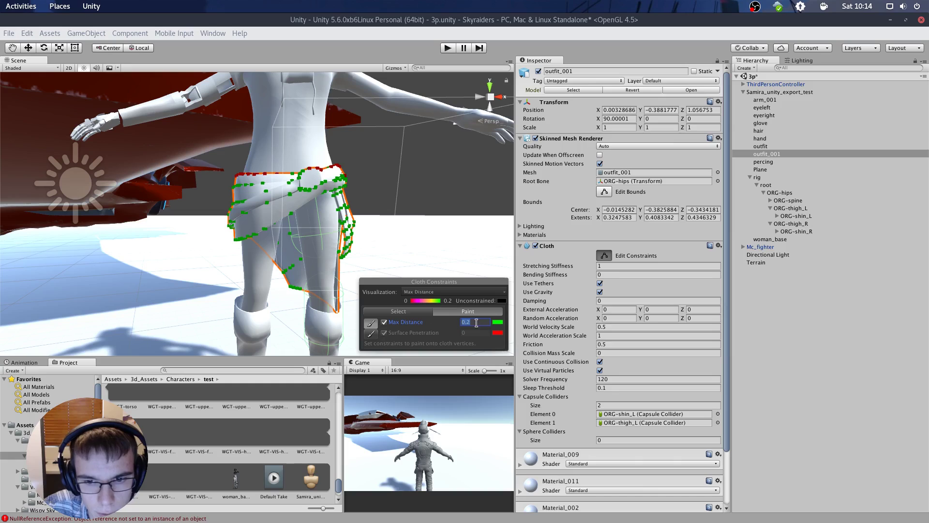
type("0.6")
key("Return")
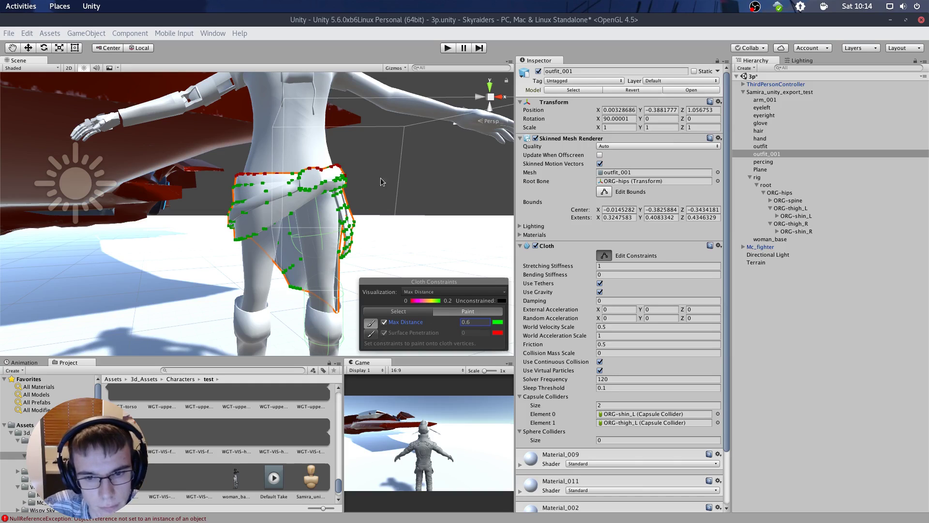
mouse_move(153, 170)
left_mouse_down("alt")
mouse_move(272, 190)
mouse_move(260, 199)
left_mouse_up("alt")
left_click(279, 193)
left_click(238, 191)
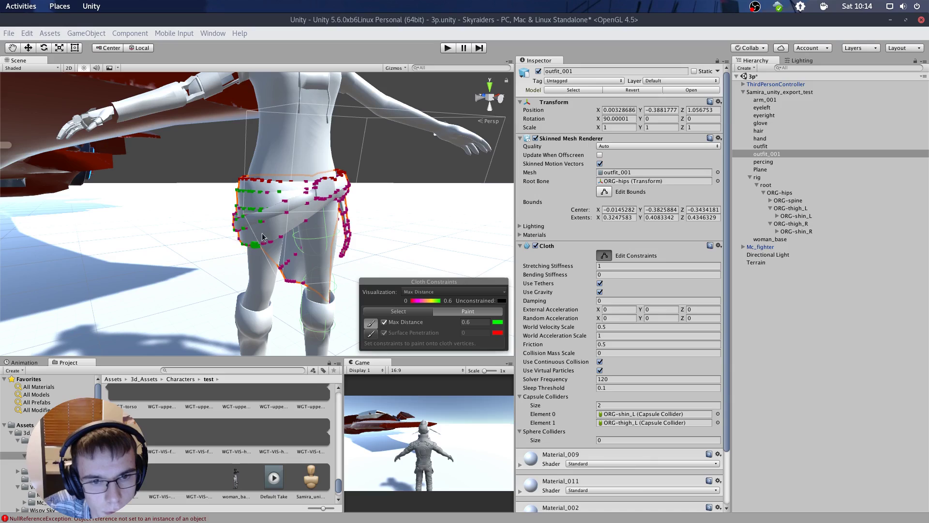
left_click(283, 237)
left_click(285, 211)
left_click(286, 201)
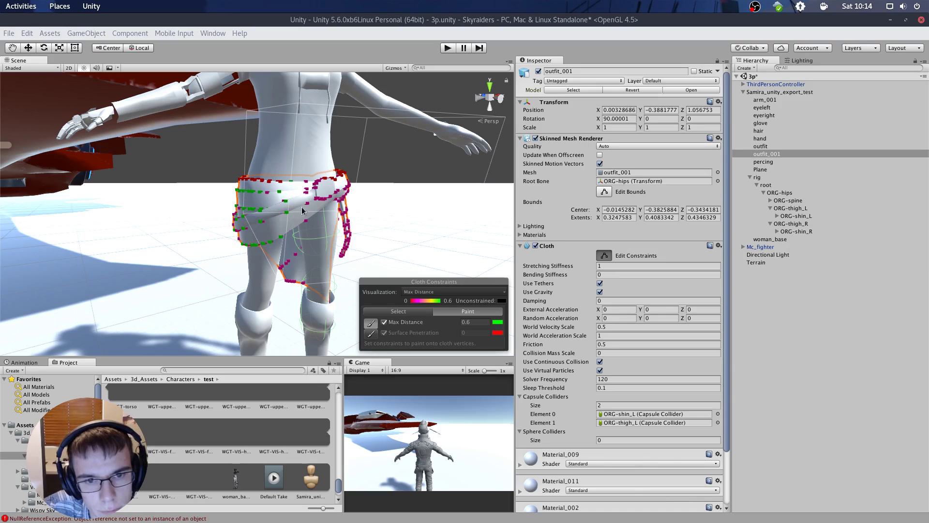
left_click(324, 188)
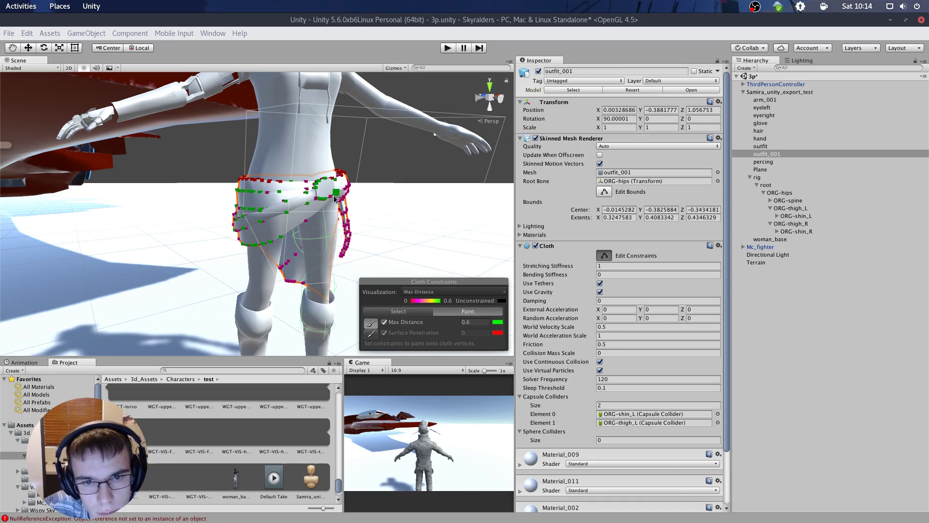
- Check the painted constraint vertices around the hips from the front and side, and finish editing the cloth constraints
left_click_drag(331, 201, 277, 163, "alt")
scroll(278, 162, "down", 4)
middle_click_drag(330, 139, 309, 145)
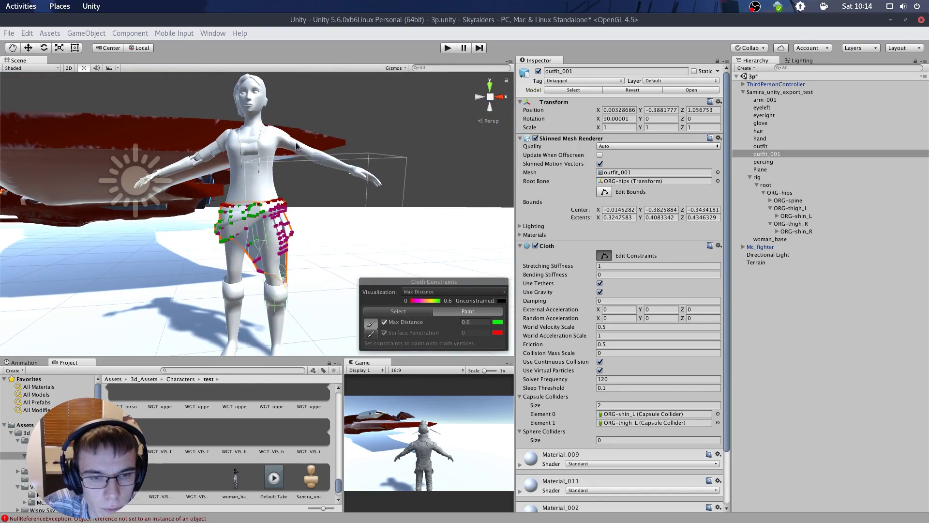
left_click_drag(295, 142, 313, 138, "alt")
scroll(291, 190, "up", 4)
middle_click_drag(294, 191, 300, 151)
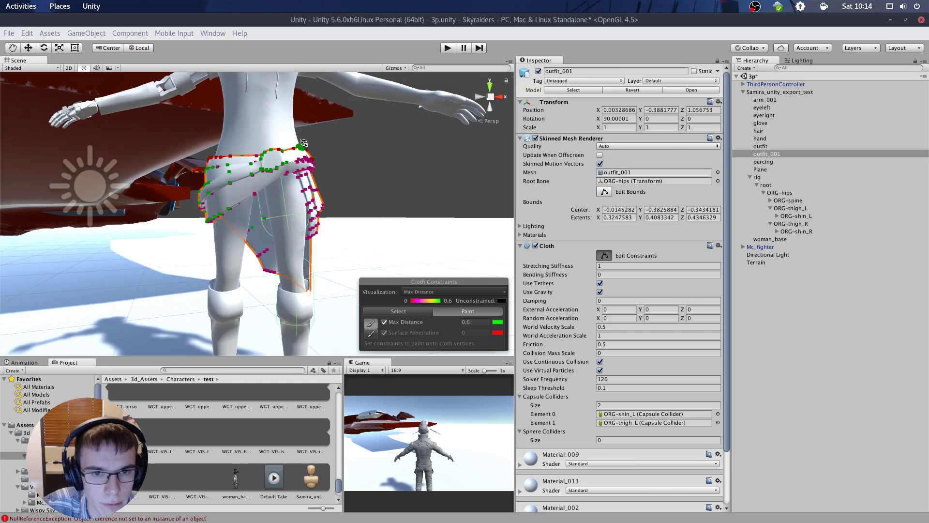
left_click_drag(313, 159, 312, 171, "alt")
left_click(600, 254)
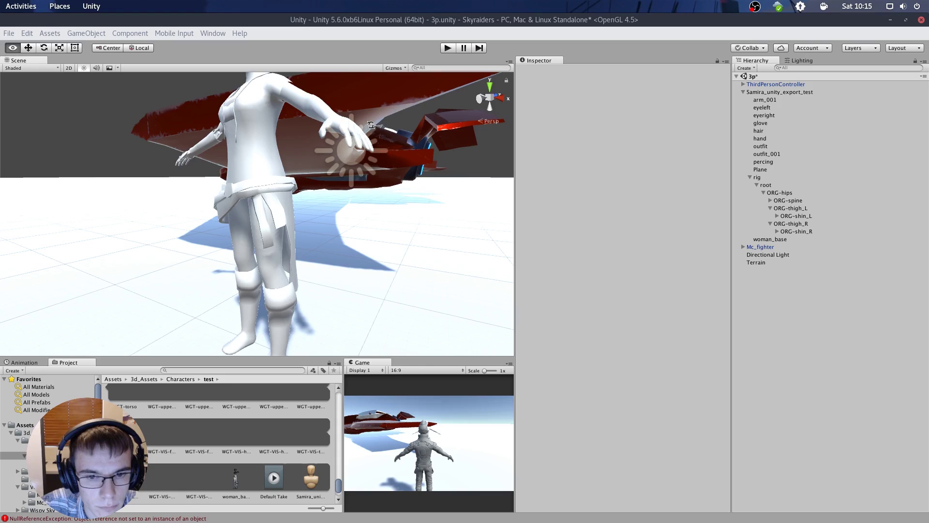
left_click_drag(372, 123, 370, 125, "alt")
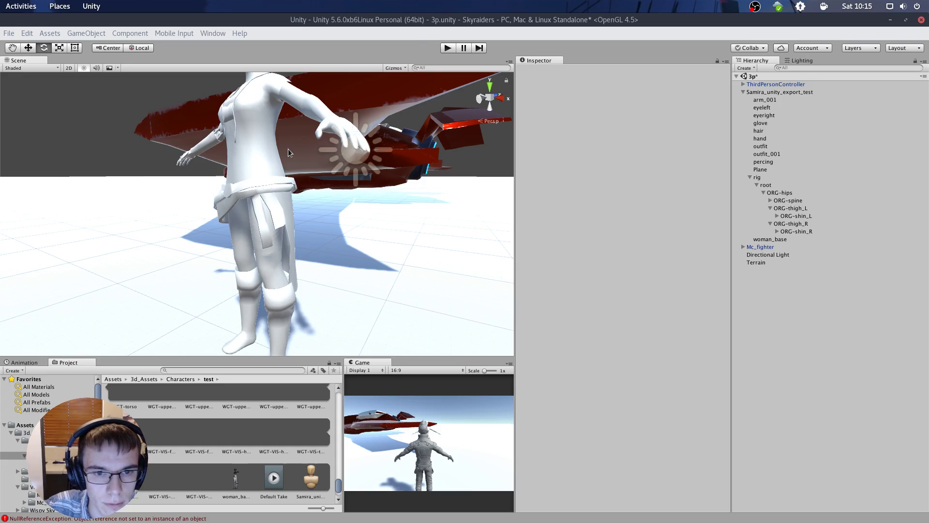
left_click_drag(288, 149, 471, 145, "alt")
scroll(371, 147, "down", 4)
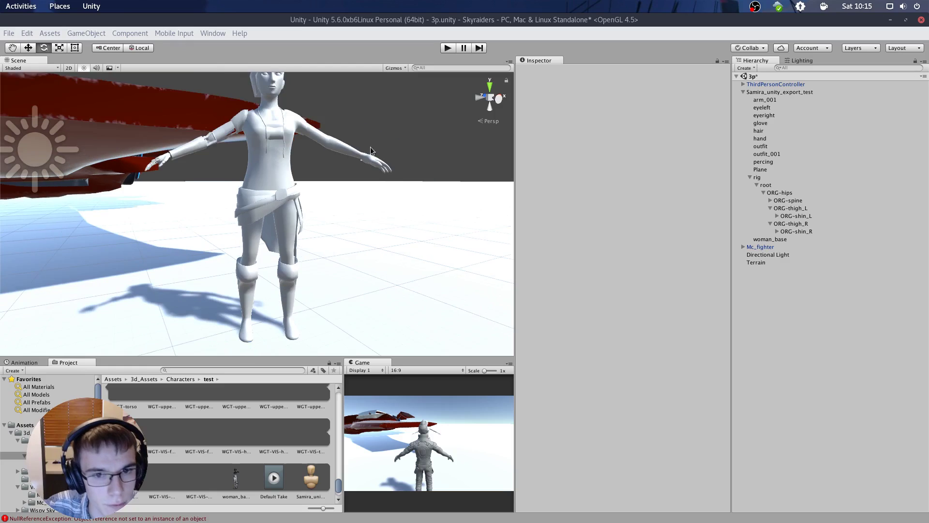
scroll(370, 140, "down", 4)
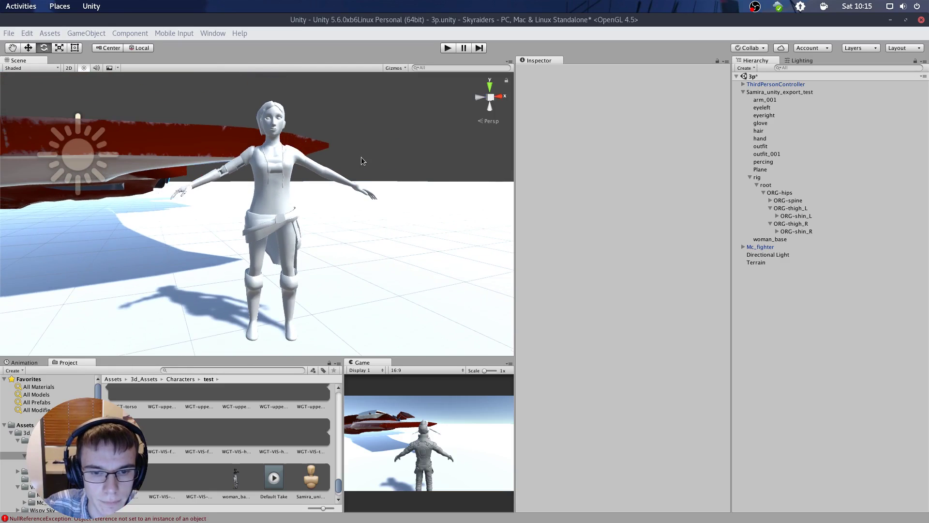
scroll(365, 150, "up", 3)
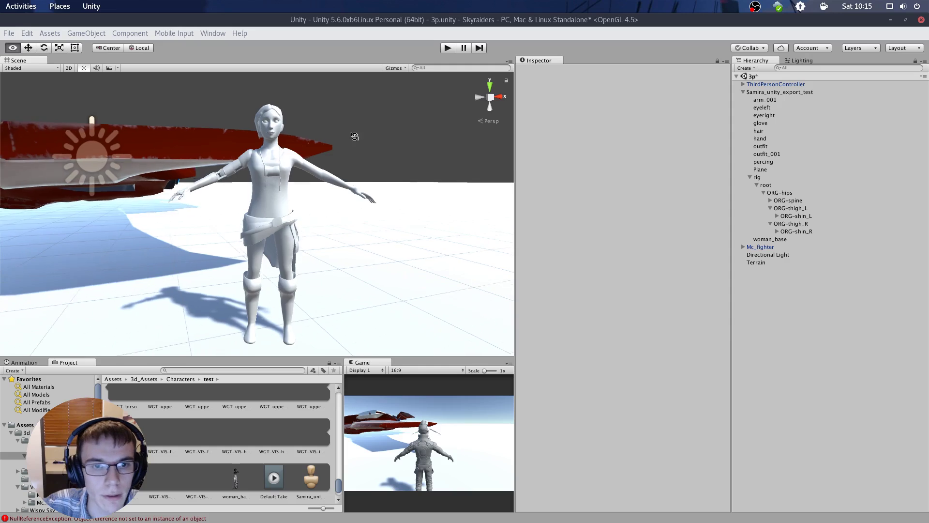
scroll(359, 138, "down", 2)
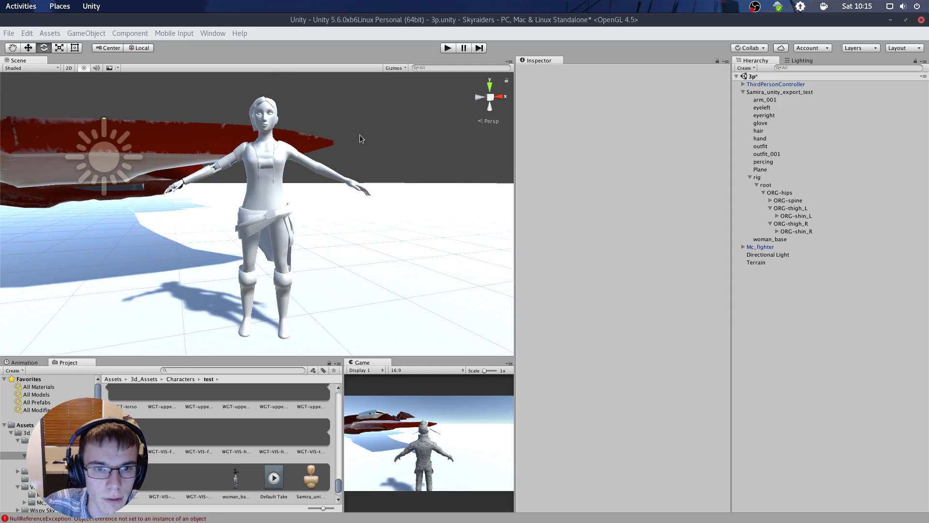
scroll(361, 140, "up", 1)
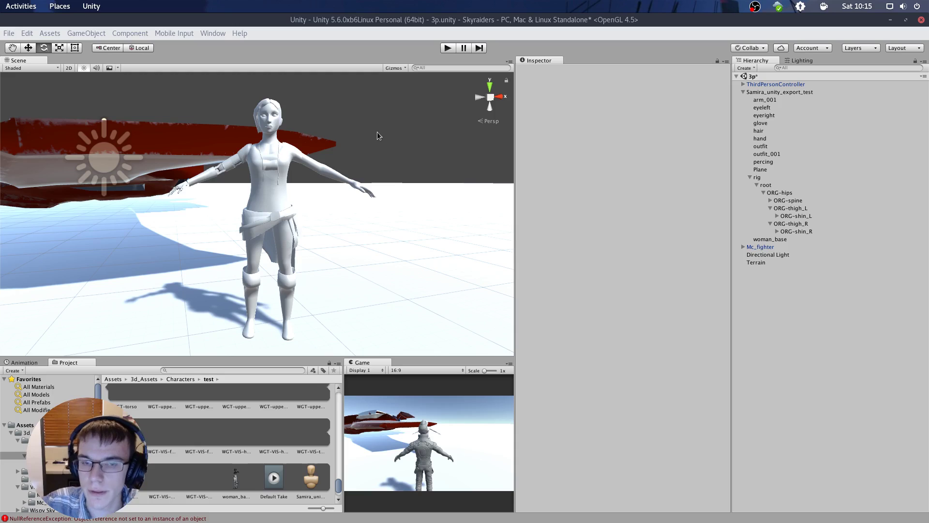